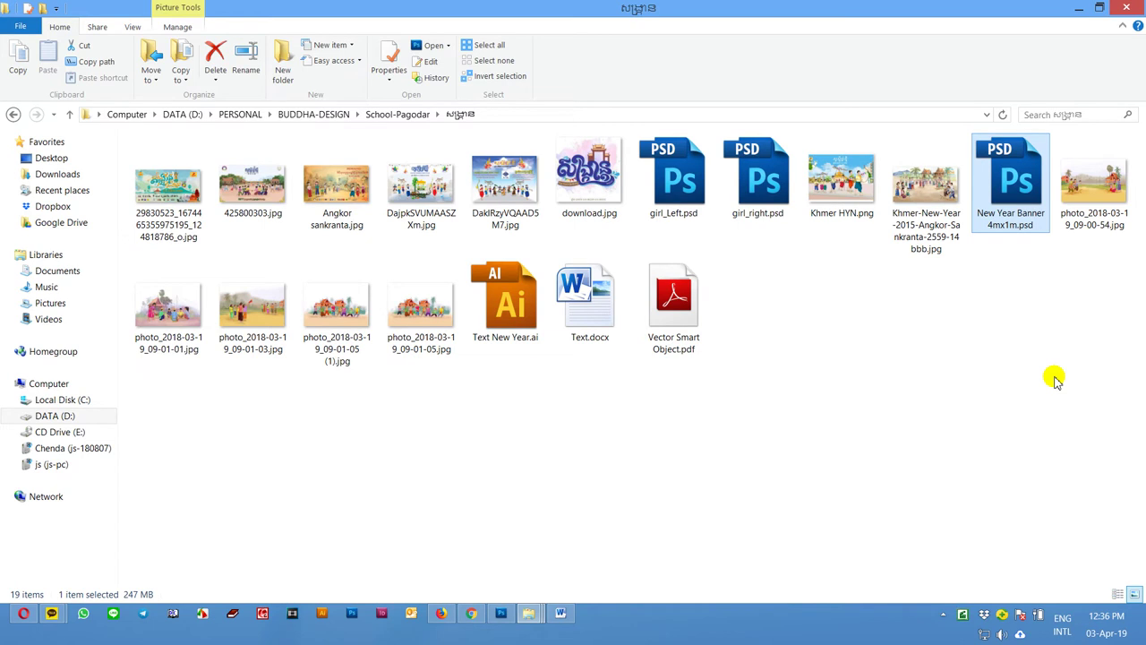
# Open New Year Banner 4mx1m.psd from the School-Pagodar folder in Photoshop
pyautogui.doubleClick(1014, 185)
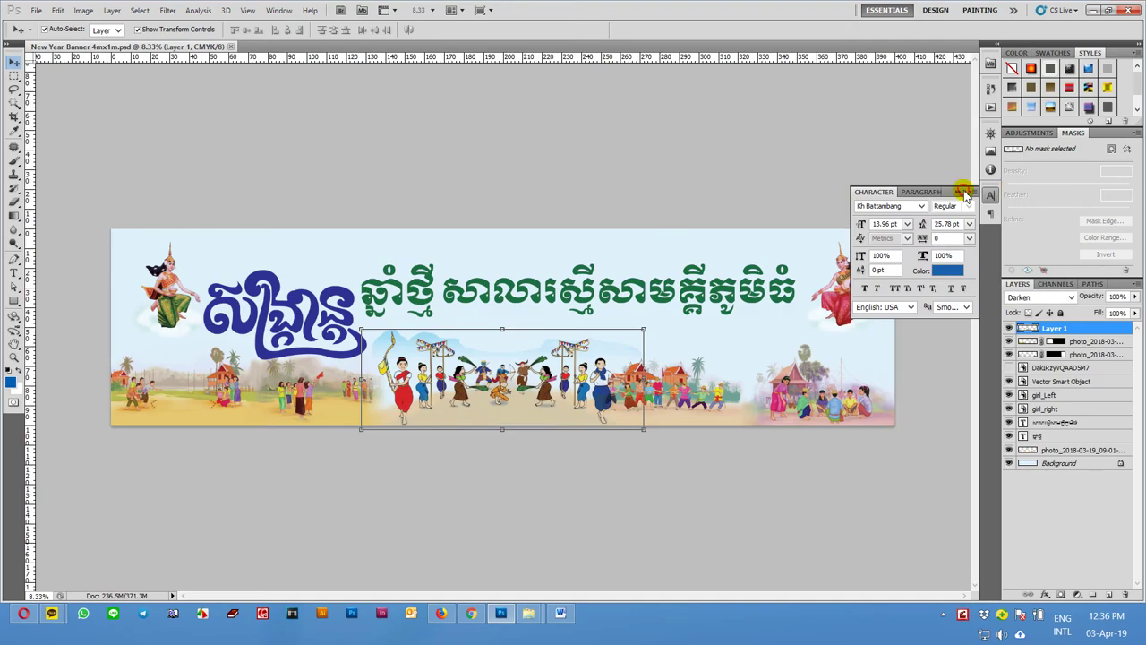
# Cut the canvas height from 100 cm to 90 cm, anchored bottom-centre, accepting the clipping
pyautogui.click(962, 192)
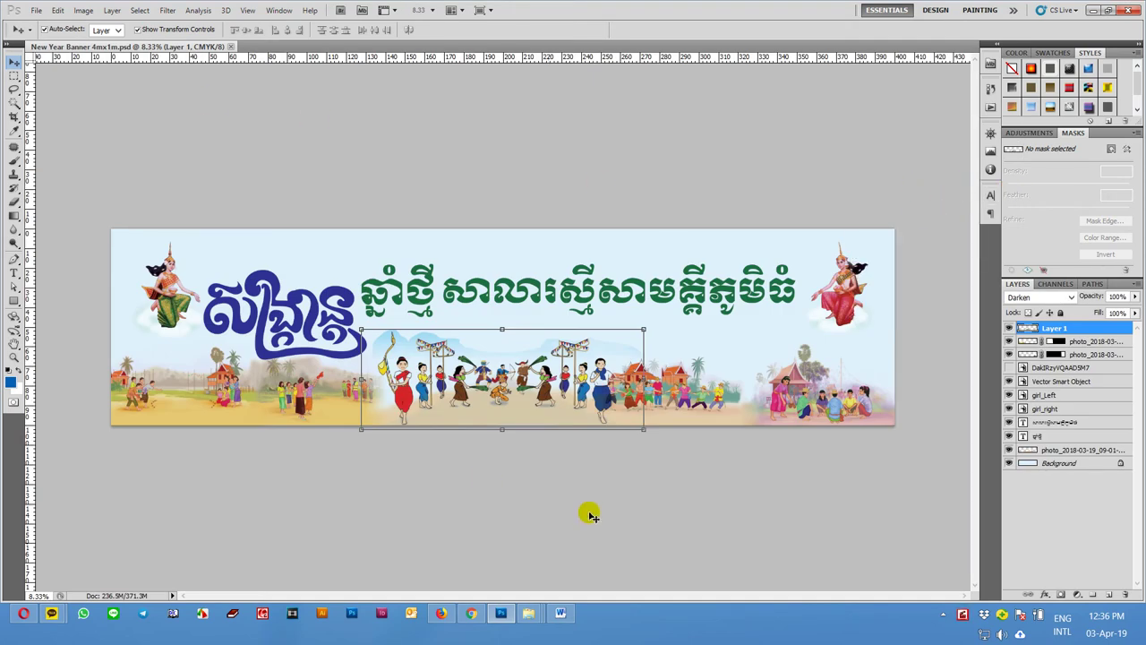
pyautogui.click(82, 10)
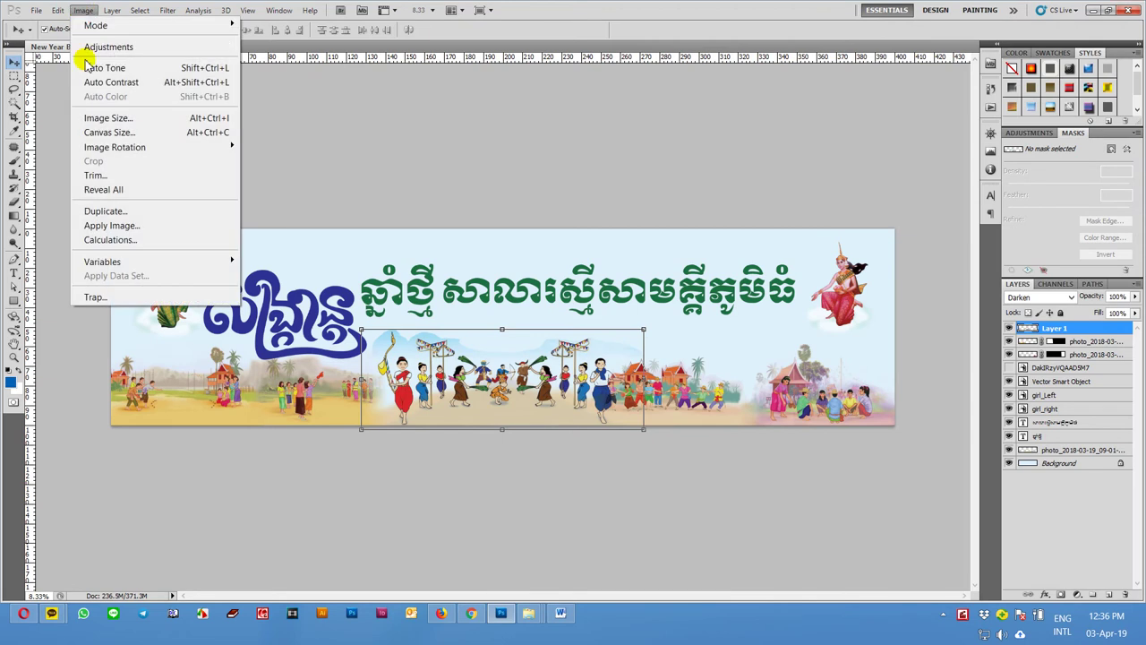
pyautogui.click(109, 132)
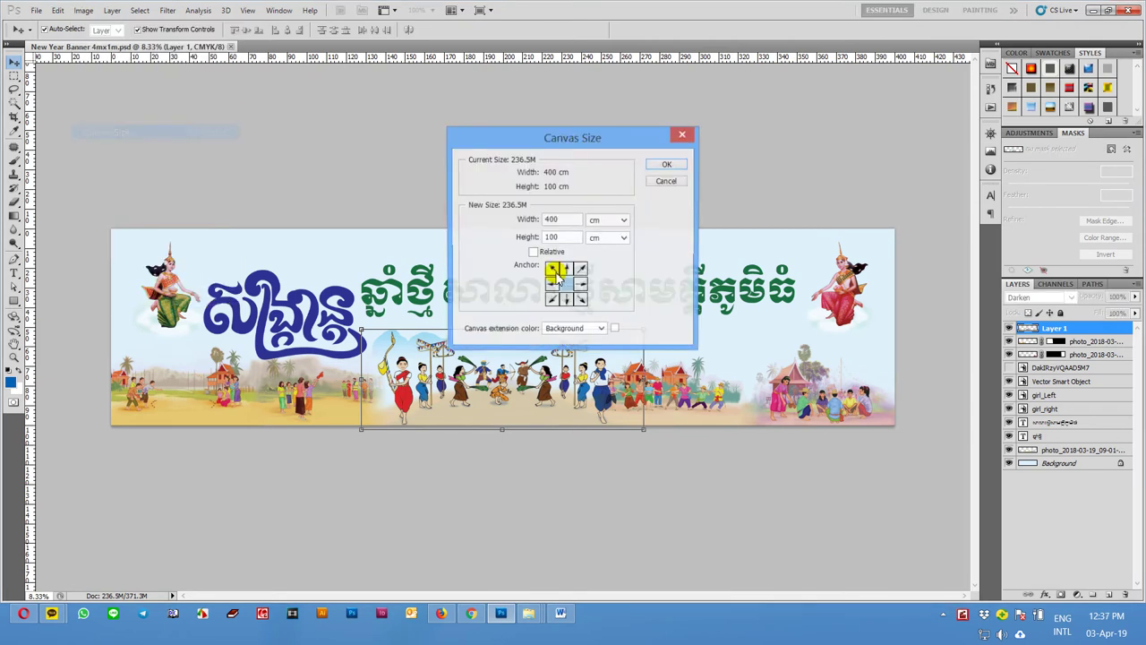
pyautogui.moveTo(573, 237); pyautogui.dragTo(497, 240)
pyautogui.write('90')
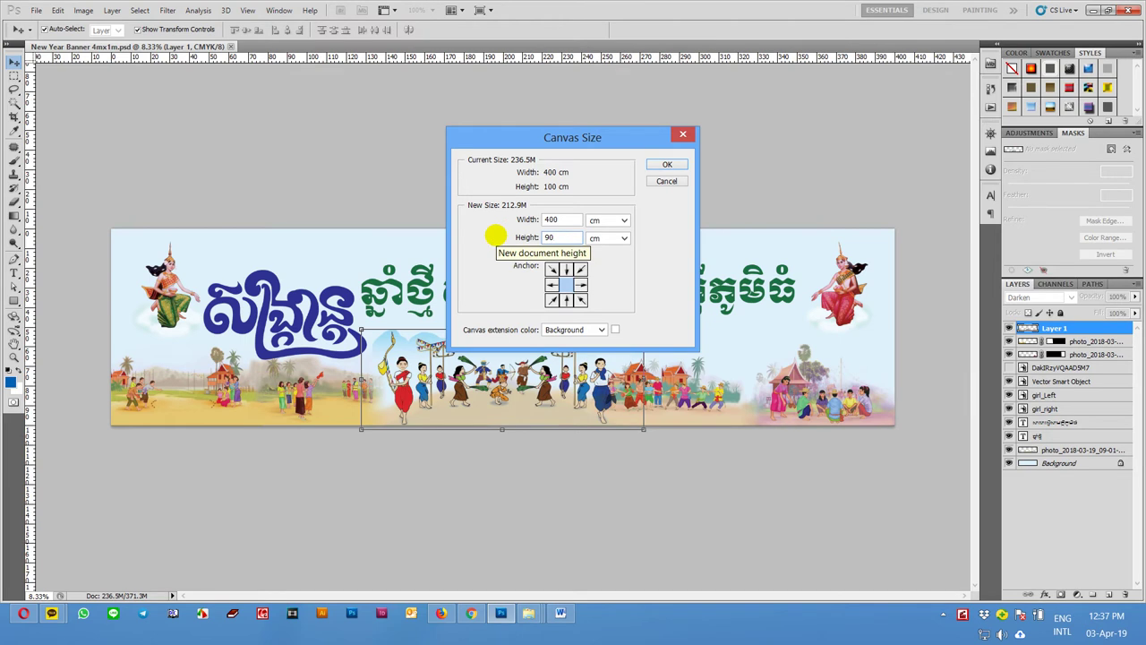
pyautogui.click(566, 300)
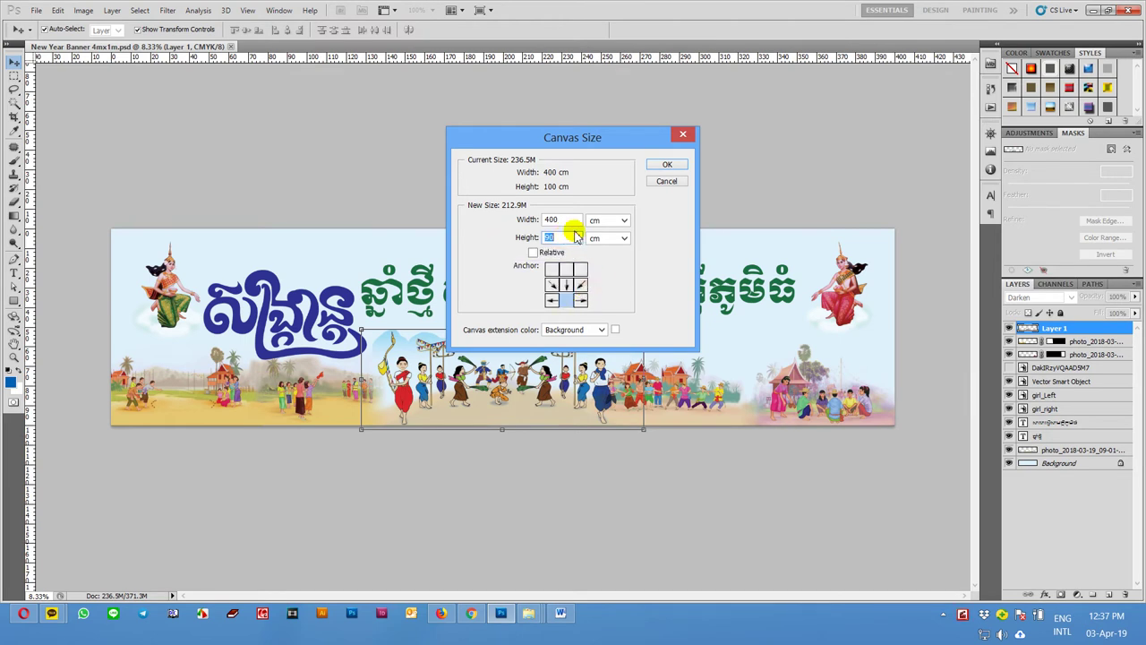
pyautogui.click(667, 165)
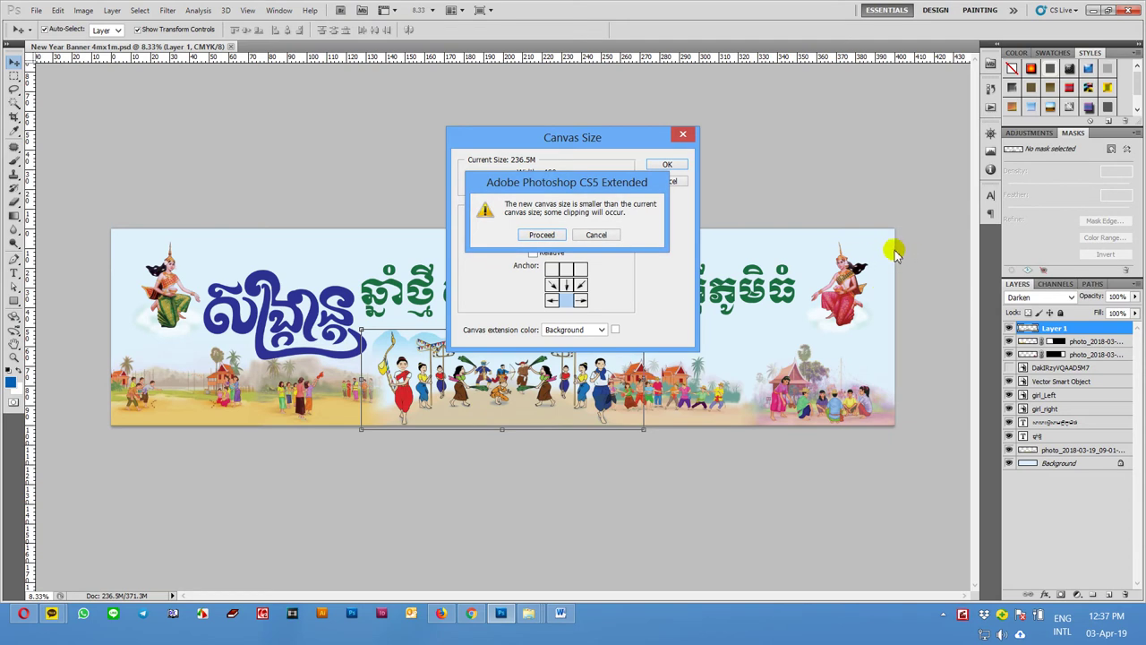
pyautogui.click(542, 235)
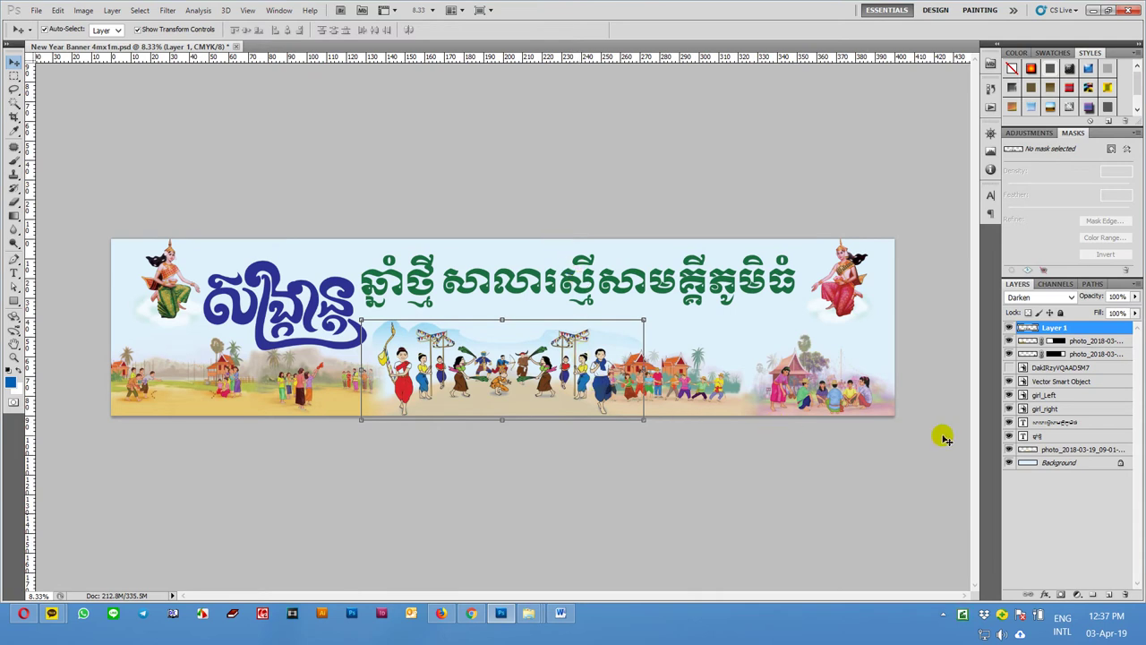
pyautogui.moveTo(945, 438); pyautogui.dragTo(440, 384)
pyautogui.hotkey('ctrl', 't')
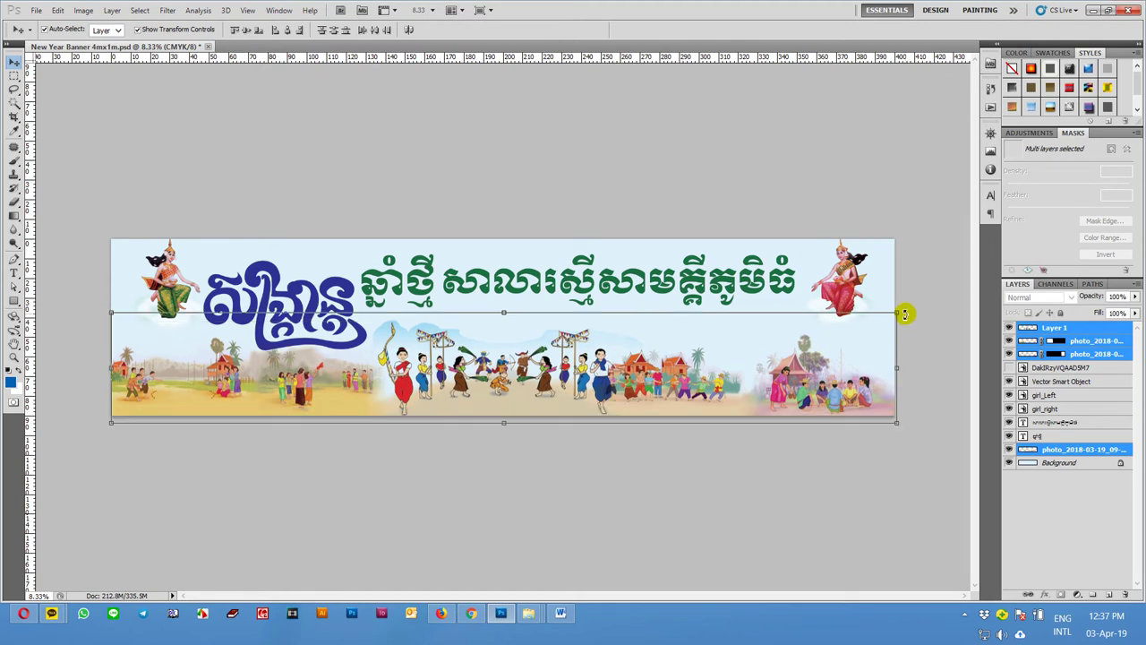
pyautogui.moveTo(897, 313); pyautogui.dragTo(800, 368)
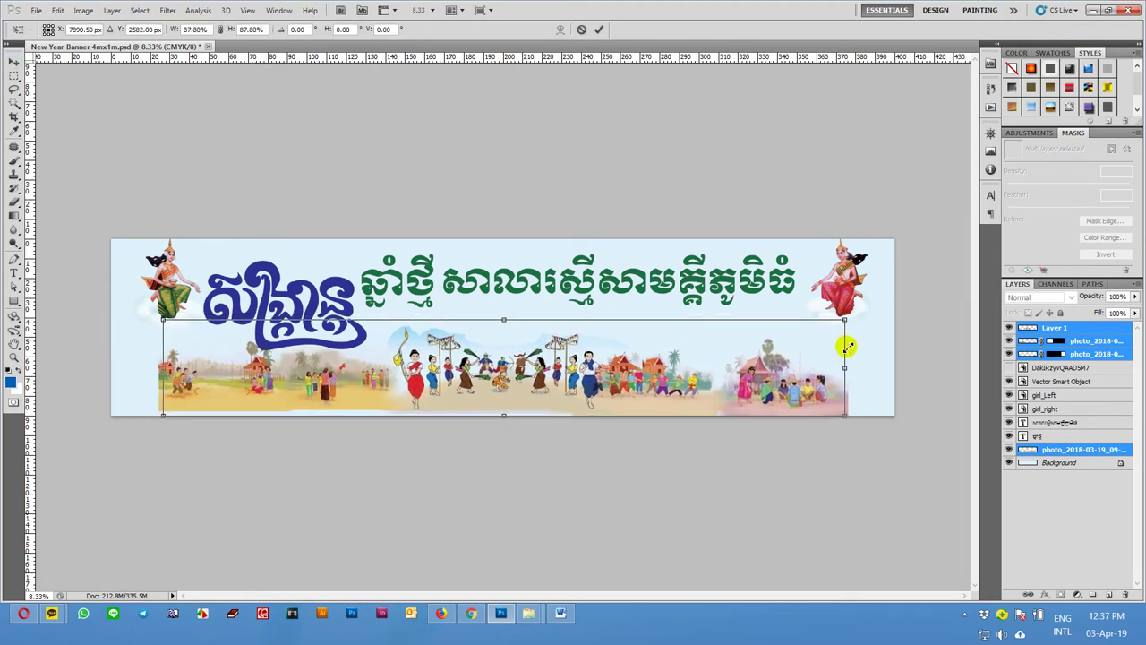
pyautogui.moveTo(726, 380); pyautogui.dragTo(726, 398)
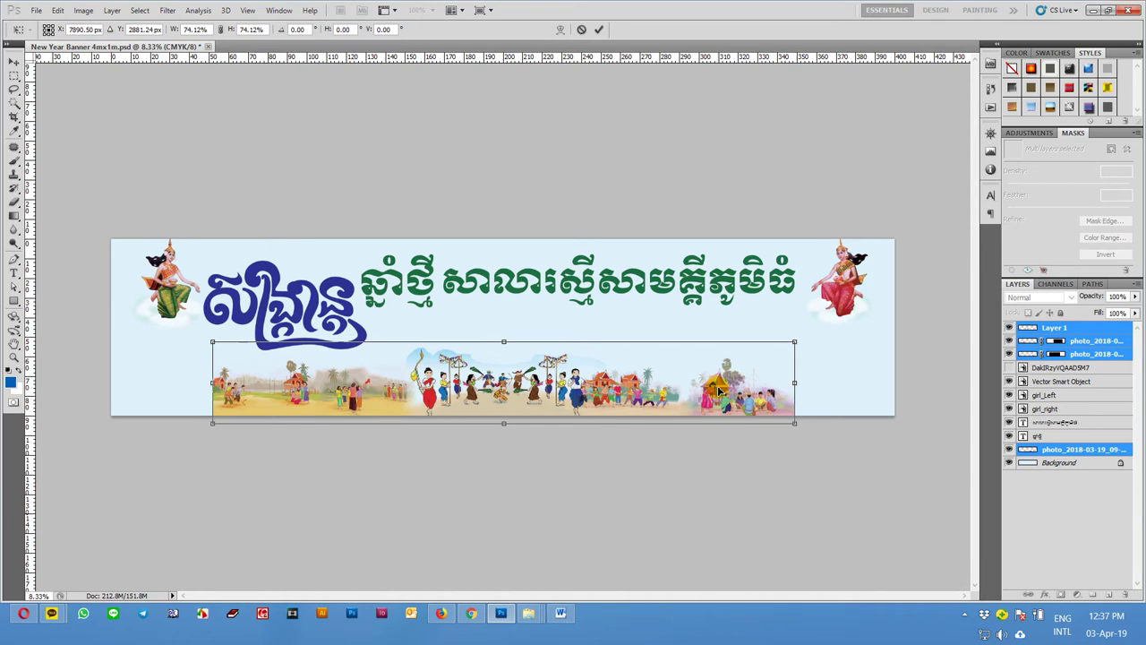
pyautogui.press('Return')
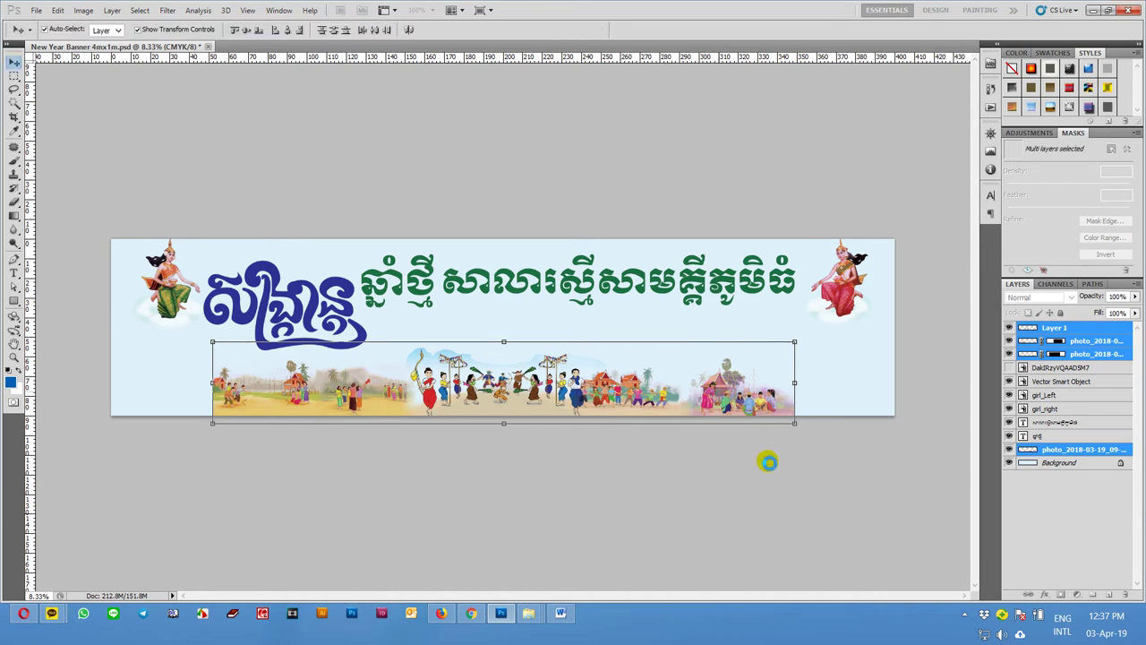
pyautogui.click(748, 415)
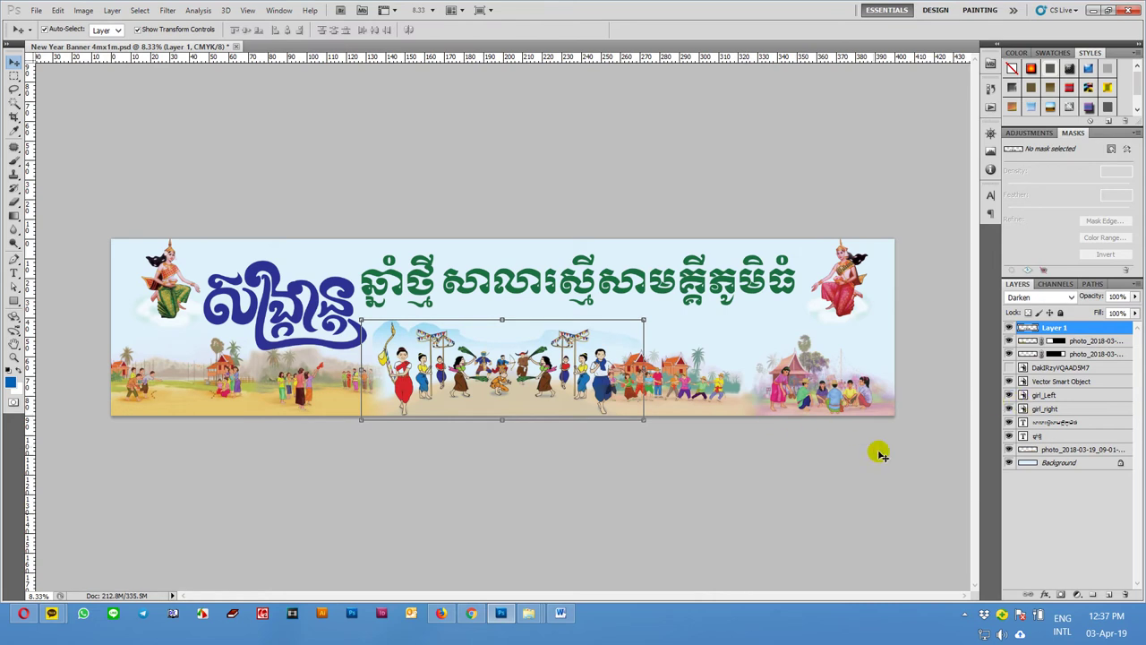
pyautogui.moveTo(877, 450); pyautogui.dragTo(136, 406)
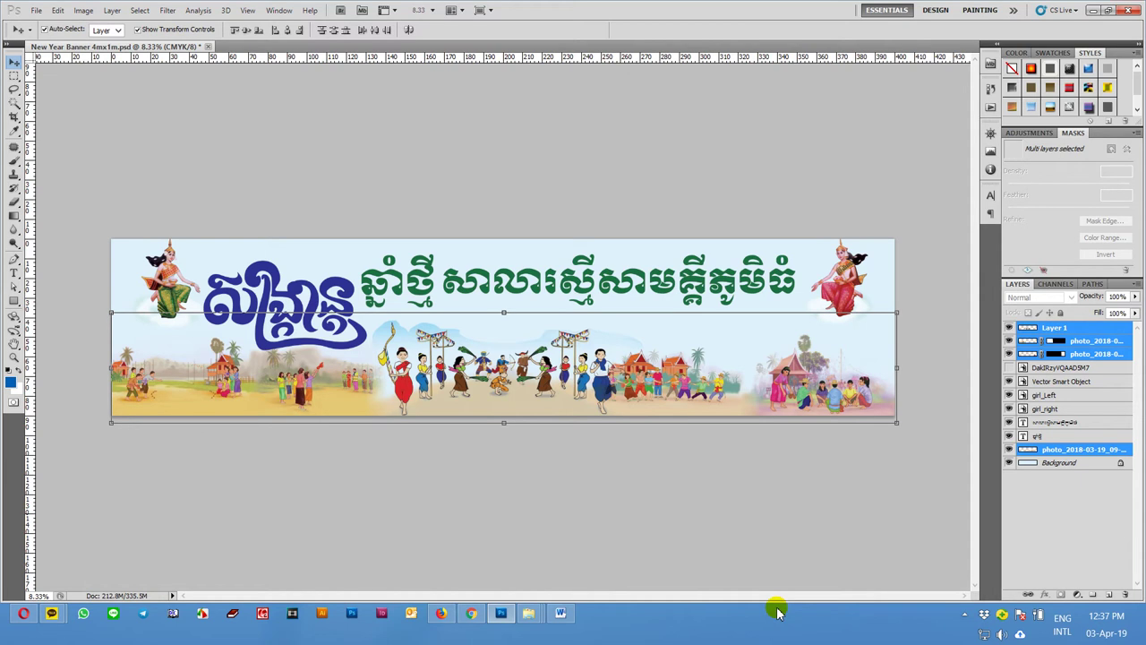
# Duplicate the scene layers, convert the copies to a smart object, and hide it as a backup
pyautogui.click(262, 612)
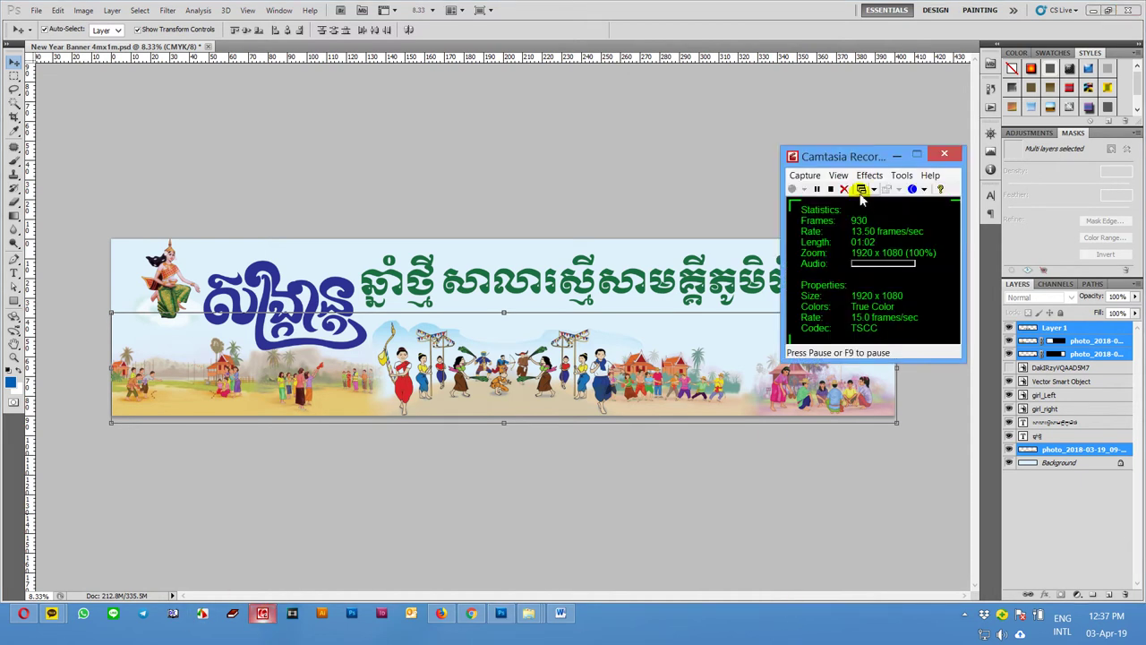
pyautogui.click(815, 188)
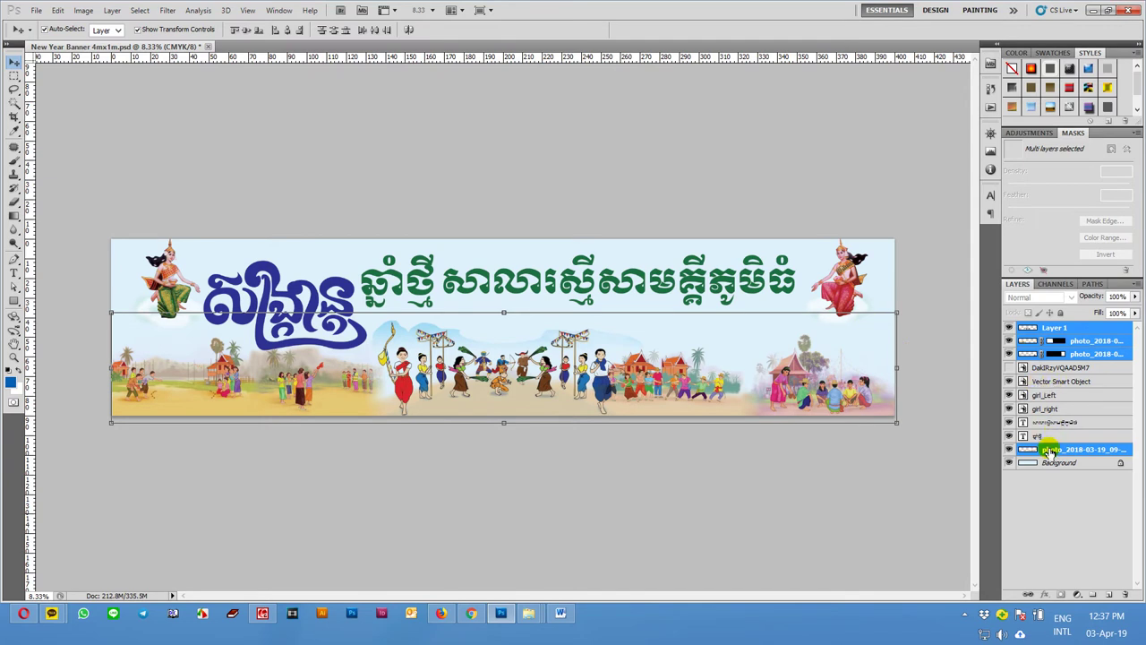
pyautogui.moveTo(1050, 452); pyautogui.dragTo(1110, 594)
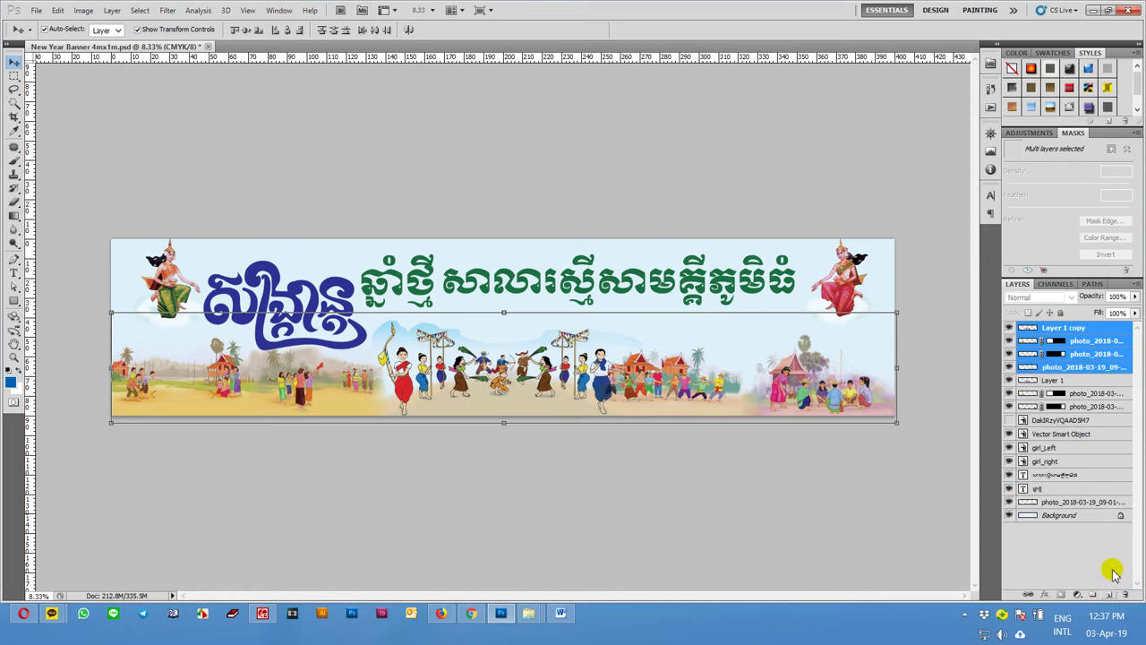
pyautogui.rightClick(1083, 356)
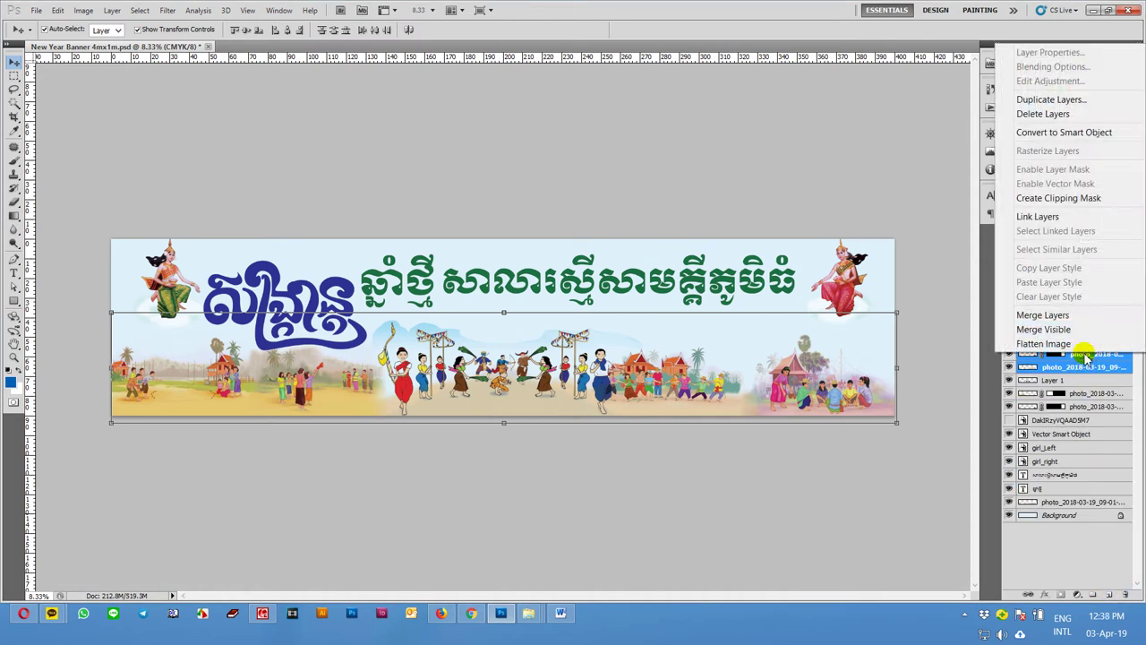
pyautogui.click(1082, 133)
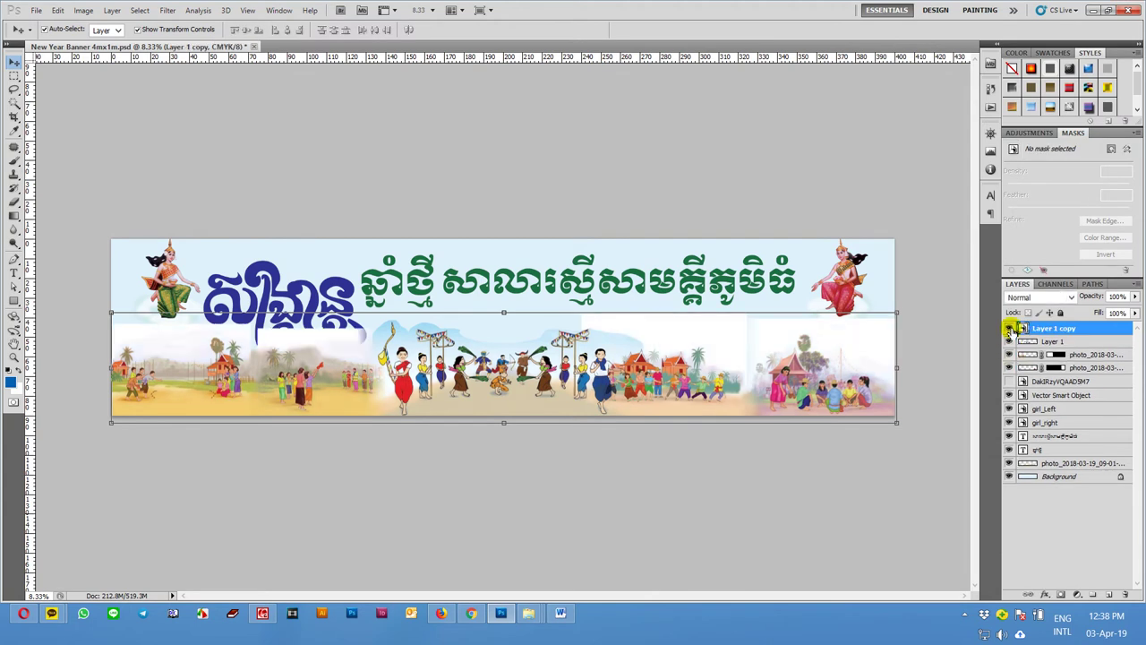
pyautogui.click(798, 505)
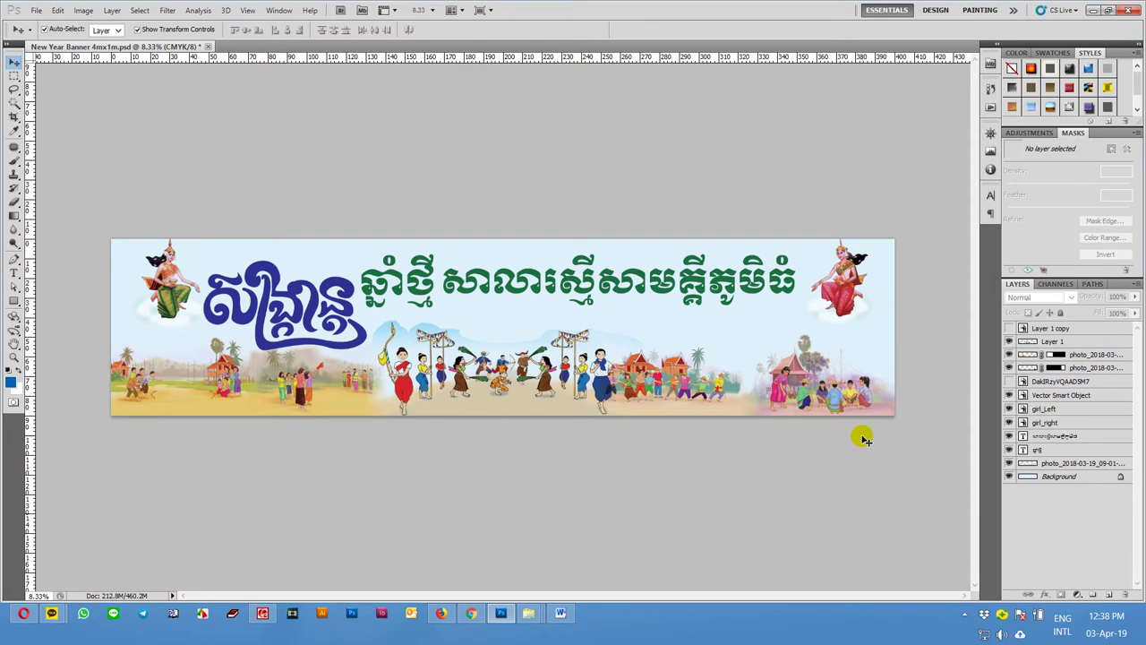
# Convert the original dancer and photo scene layers into a single smart object
pyautogui.click(1062, 343)
pyautogui.moveTo(824, 430)
pyautogui.mouseDown()
pyautogui.moveTo(286, 385)
pyautogui.moveTo(136, 401)
pyautogui.mouseUp()
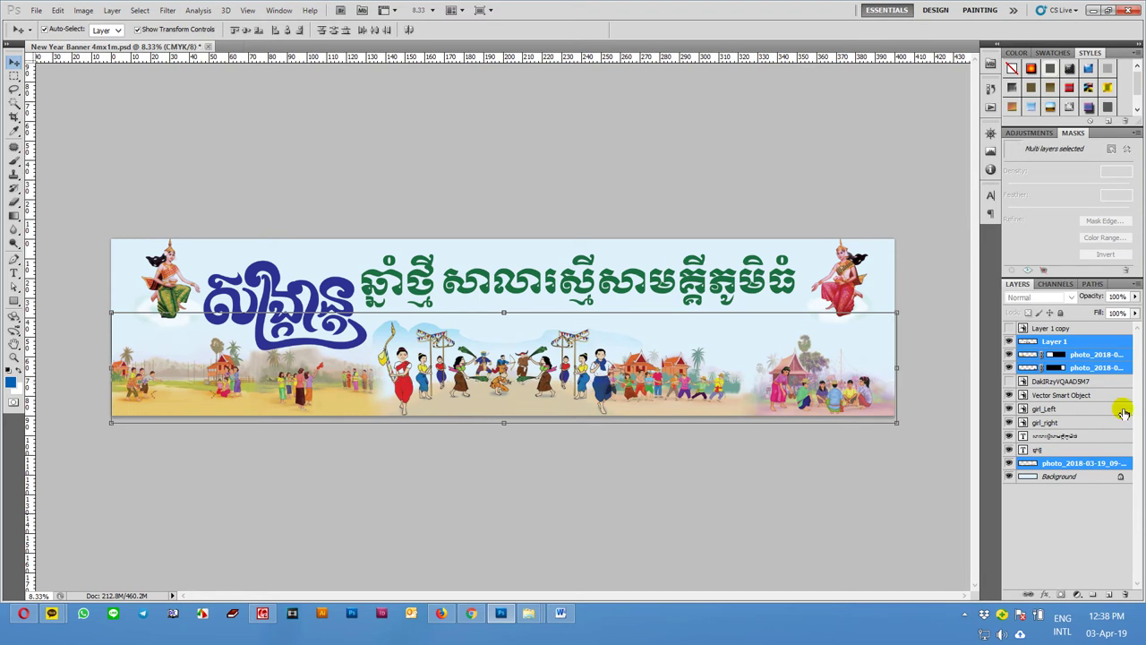
pyautogui.rightClick(1071, 367)
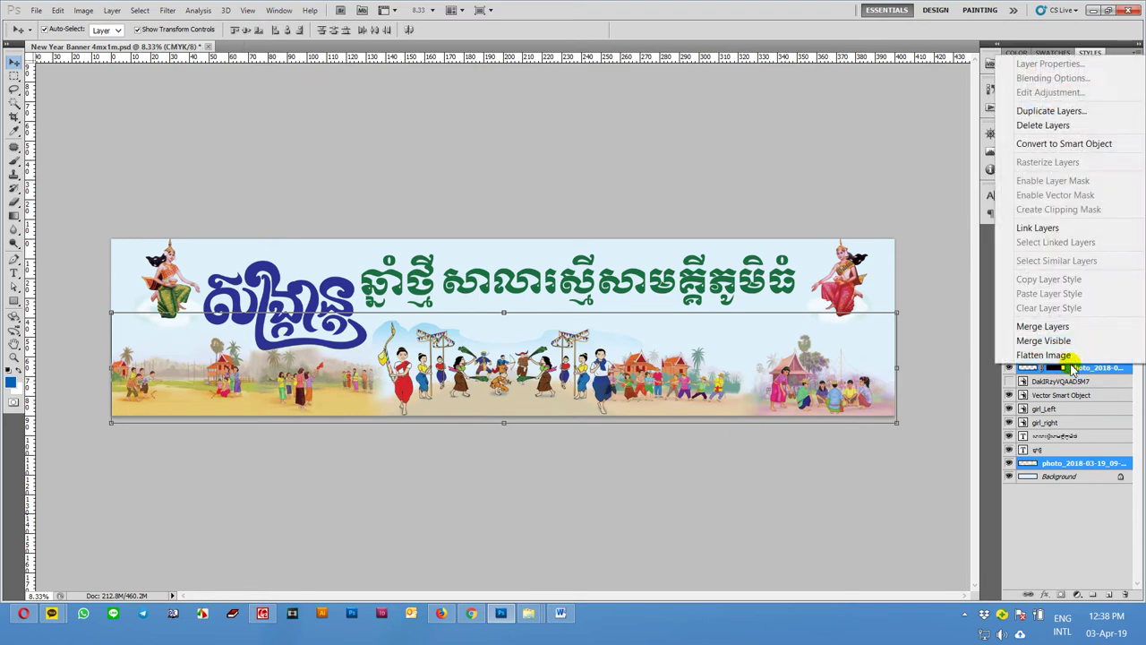
pyautogui.click(1057, 148)
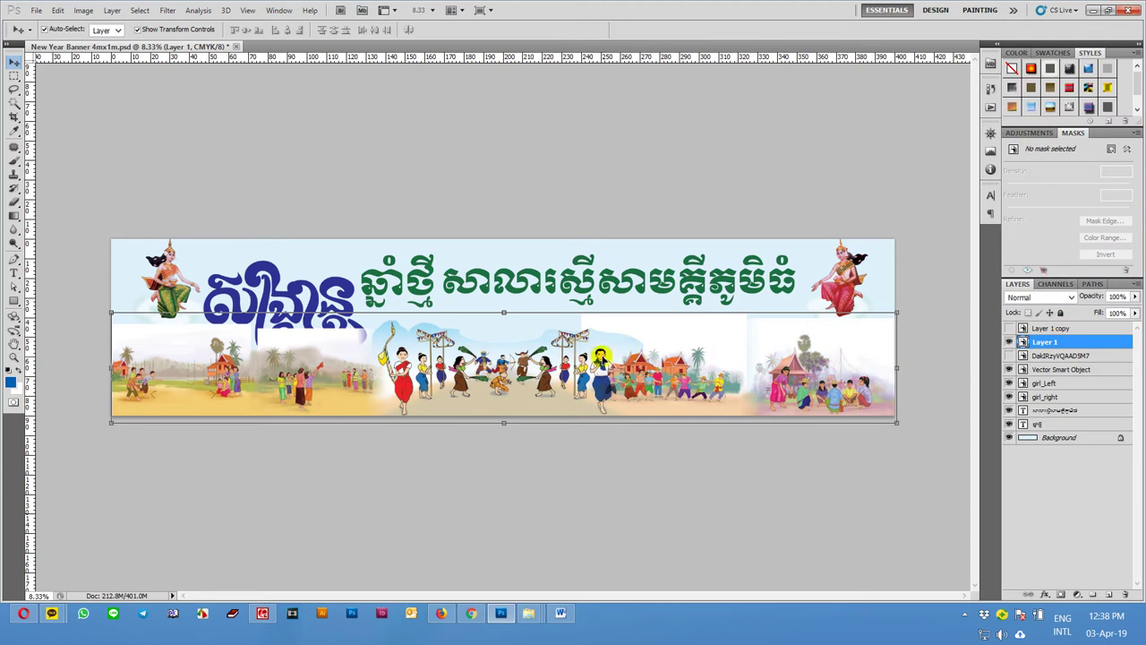
# Scale the combined scene strip to about 80.6% and rest it along the banner's bottom edge
pyautogui.click(898, 313)
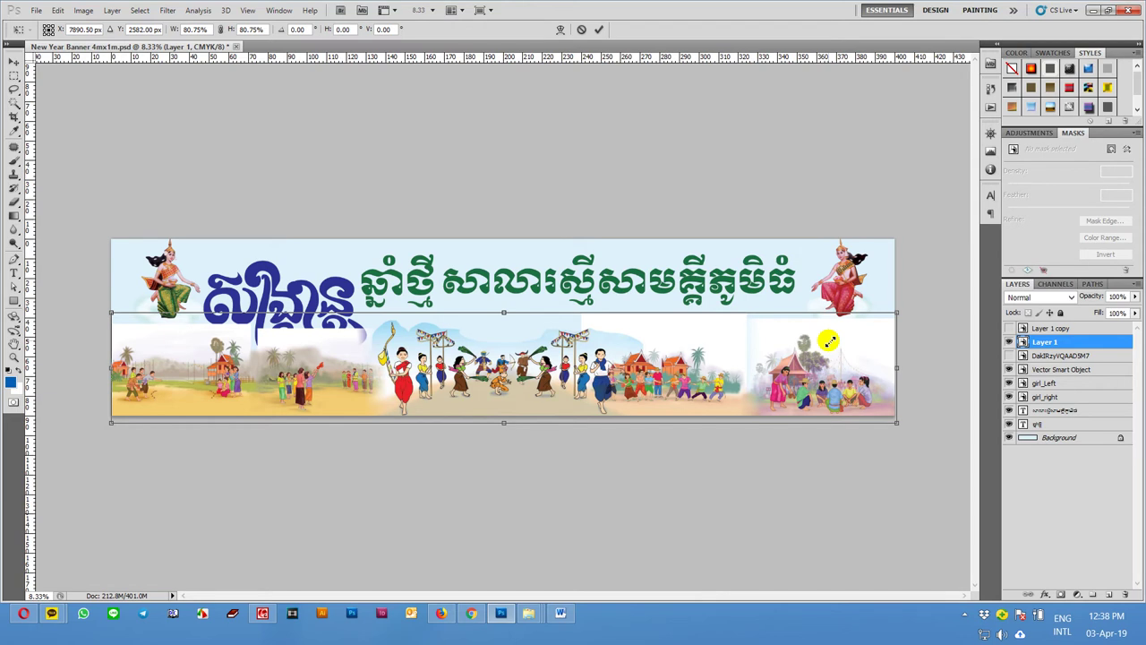
pyautogui.moveTo(805, 379); pyautogui.dragTo(808, 383)
pyautogui.doubleClick(807, 383)
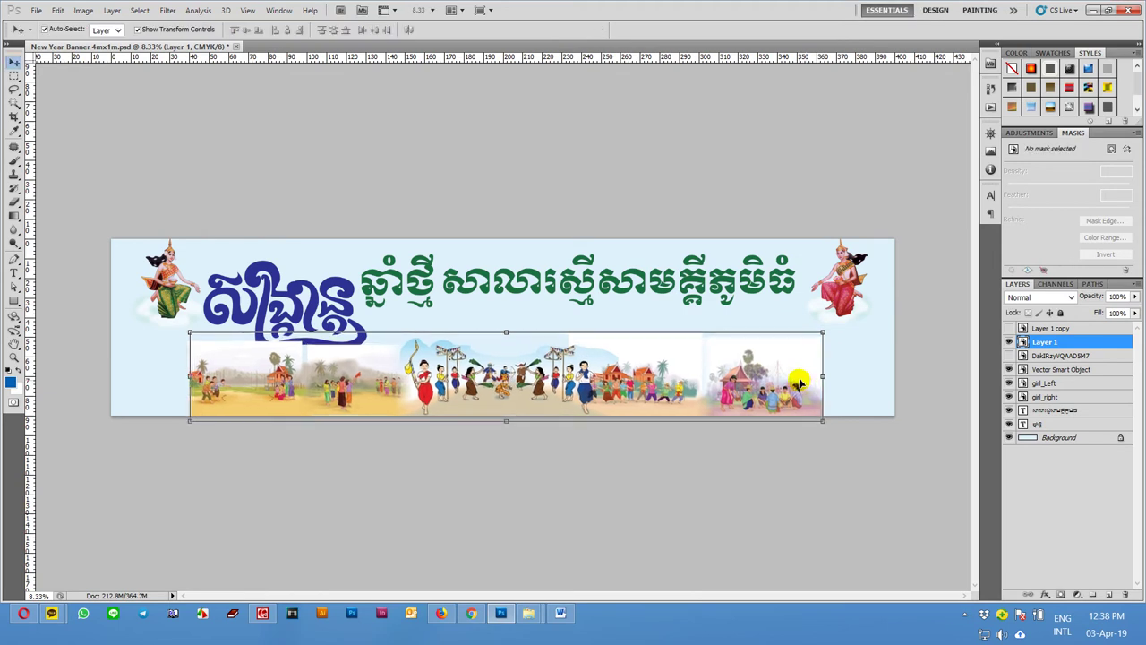
pyautogui.click(677, 453)
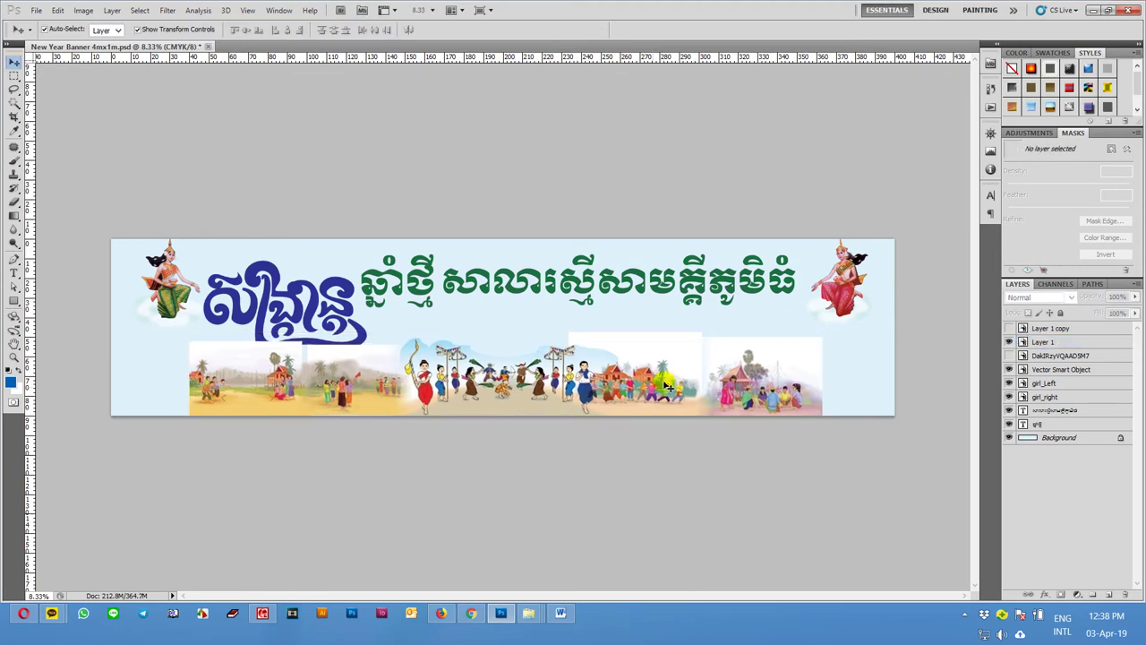
pyautogui.click(511, 403)
pyautogui.scroll(1, 524, 405)
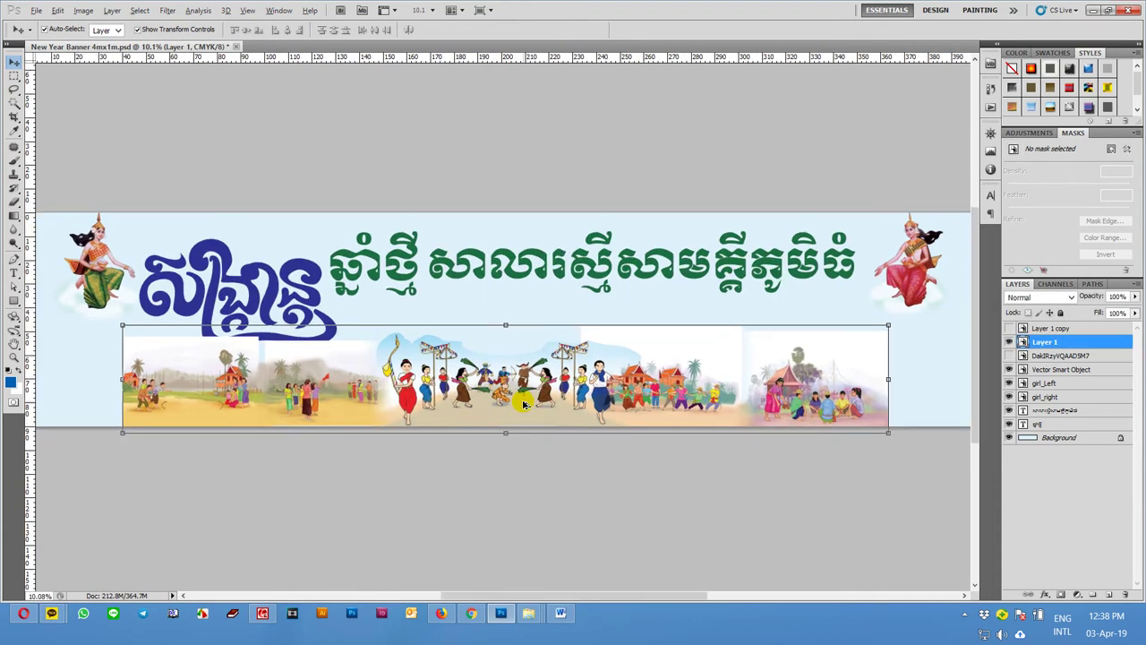
# In the Layer 1.psb smart object, set canvas height to 90 cm with a bottom-centre anchor
pyautogui.doubleClick(1024, 341)
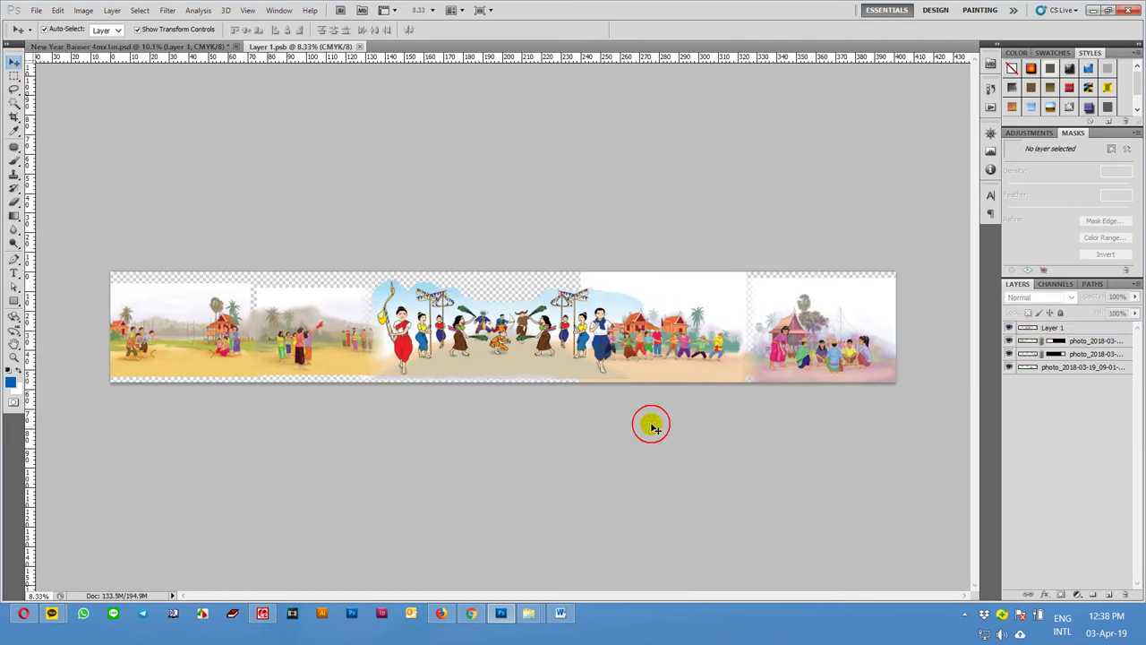
pyautogui.hotkey('ctrl', 'alt', 'c')
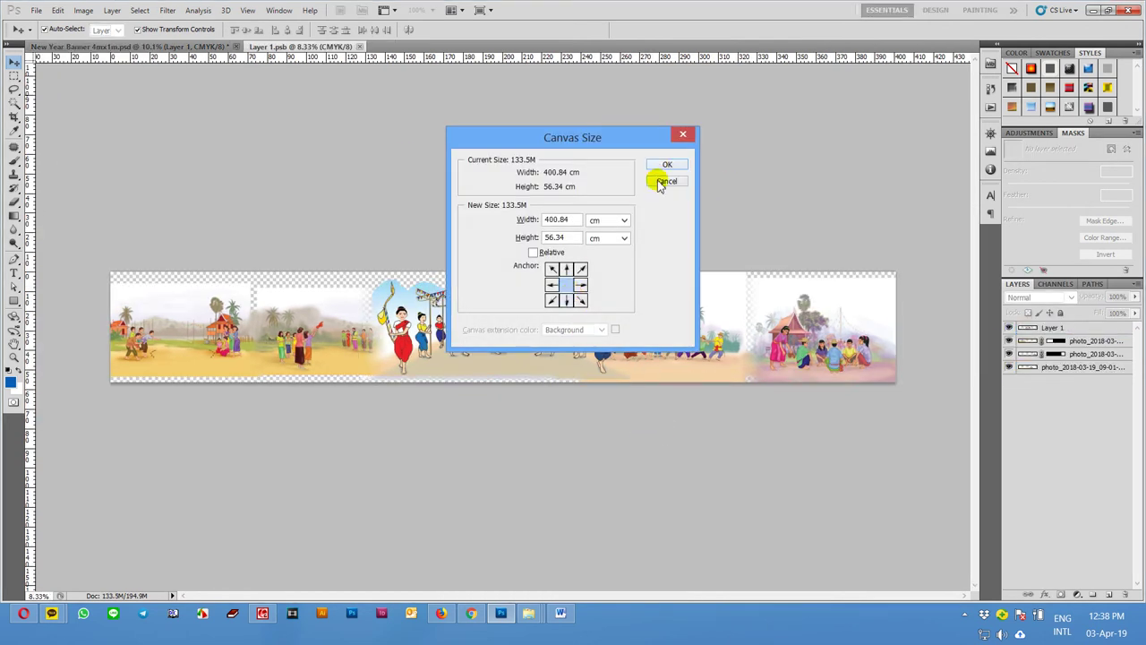
pyautogui.click(668, 165)
pyautogui.click(85, 11)
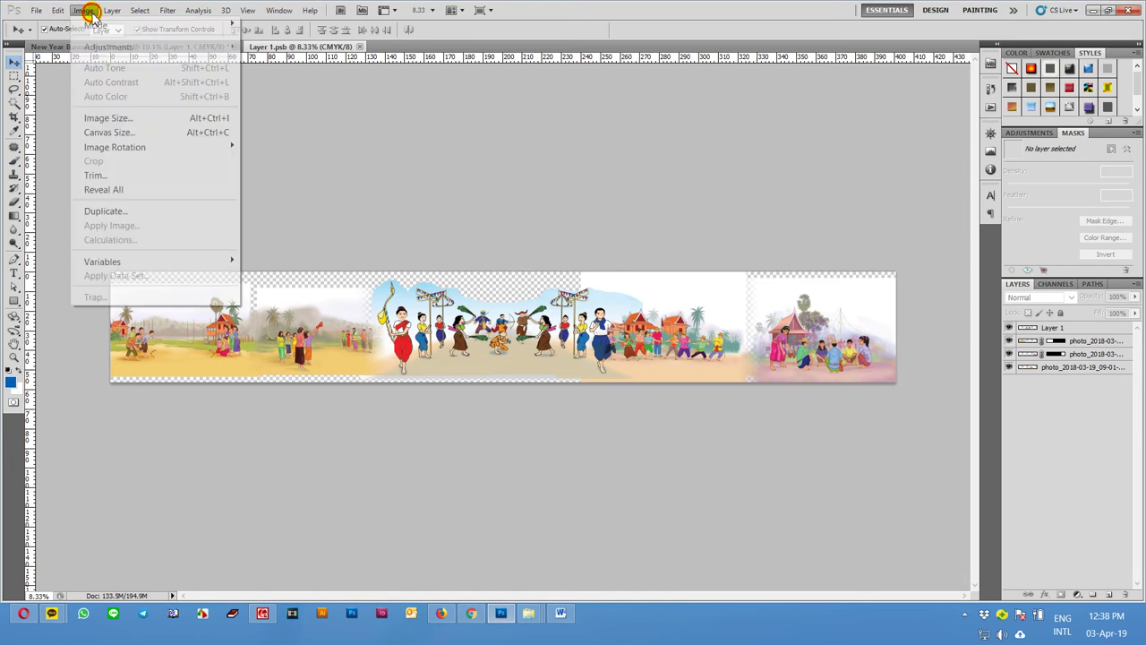
pyautogui.click(139, 133)
pyautogui.click(566, 300)
pyautogui.moveTo(569, 237); pyautogui.dragTo(448, 240)
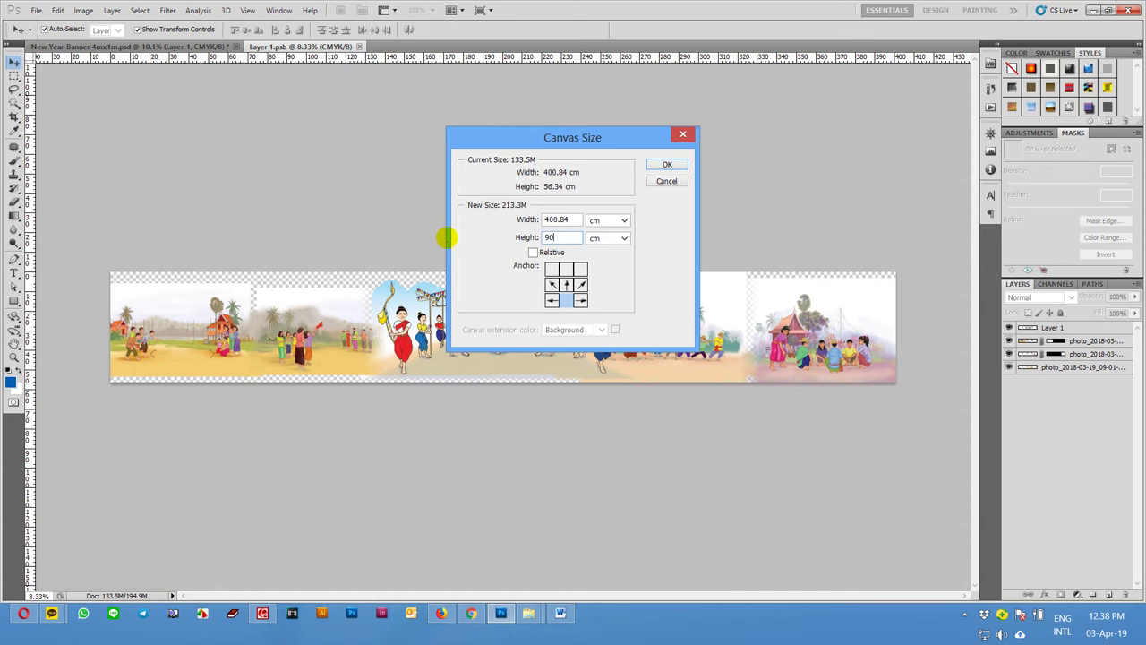
pyautogui.press('Return')
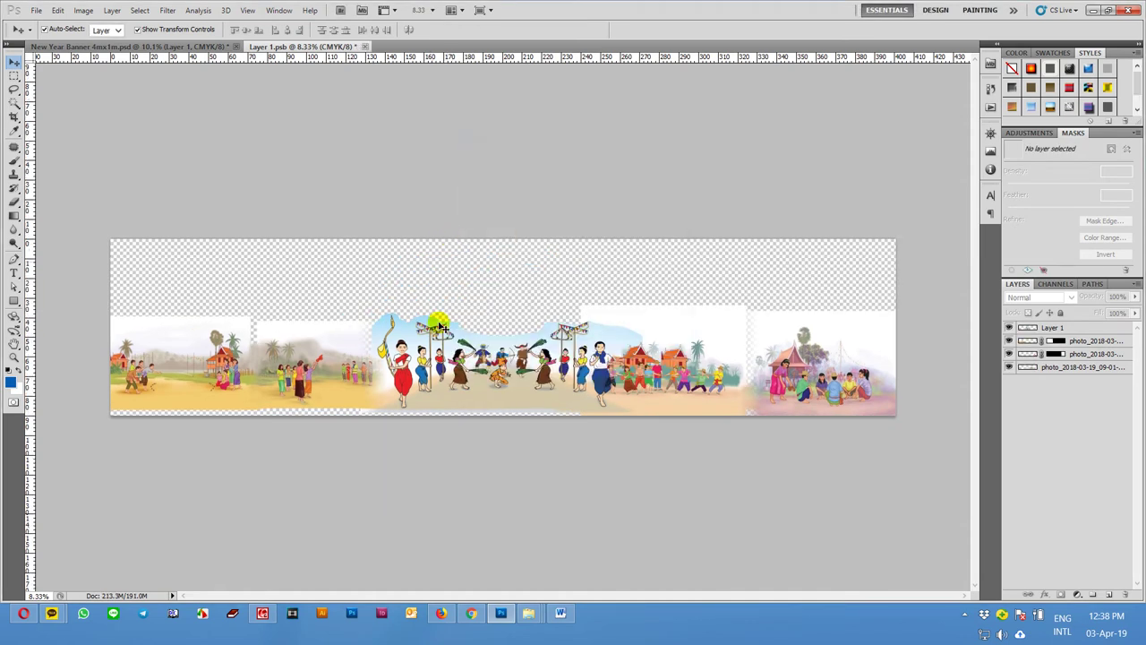
# Widen the Layer 1.psb canvas to 500 cm, anchored at the centre
pyautogui.scroll(2, 448, 404)
pyautogui.click(551, 343)
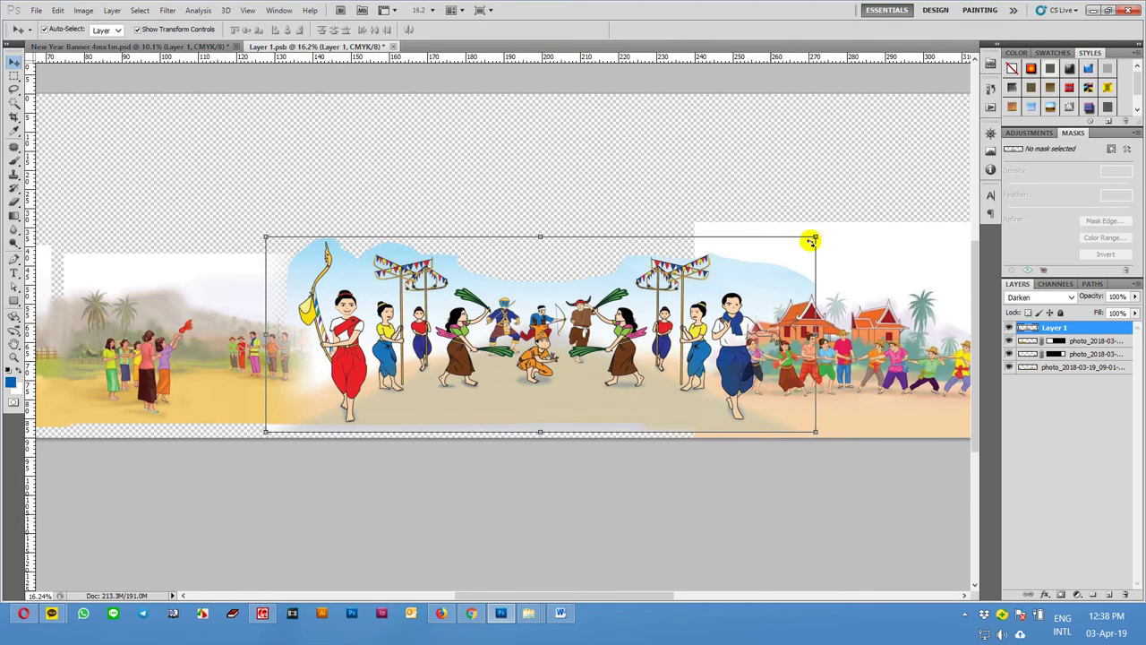
pyautogui.scroll(-1, 786, 233)
pyautogui.scroll(-1, 786, 234)
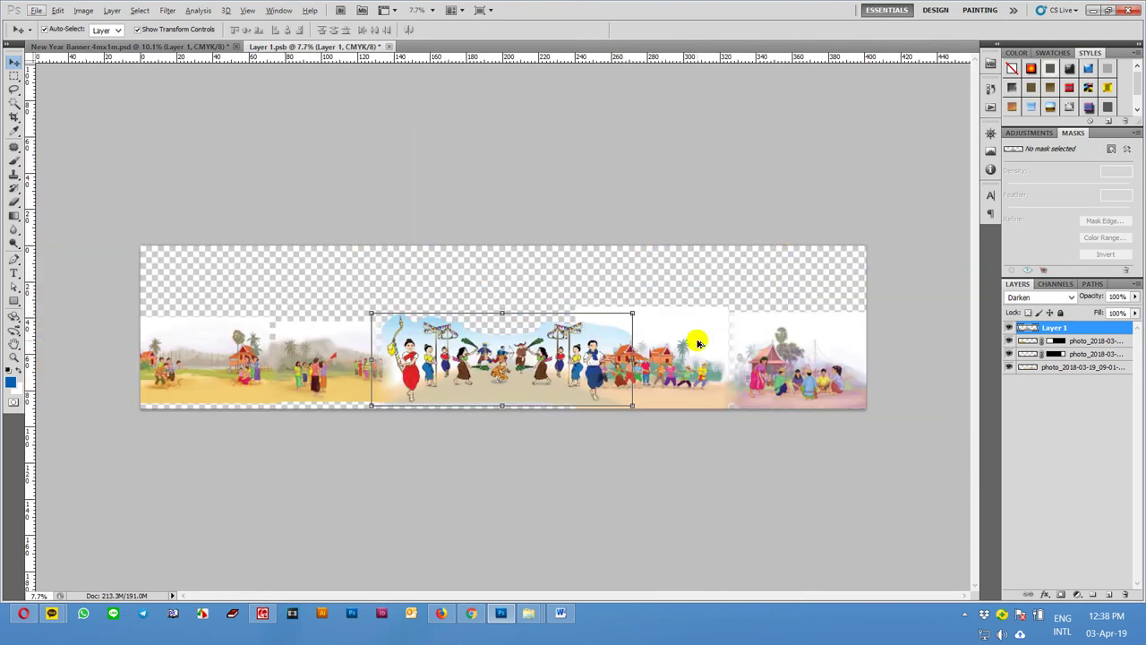
pyautogui.hotkey('ctrl', 'alt', 'c')
pyautogui.click(566, 284)
pyautogui.moveTo(575, 219); pyautogui.dragTo(450, 226)
pyautogui.press('Return')
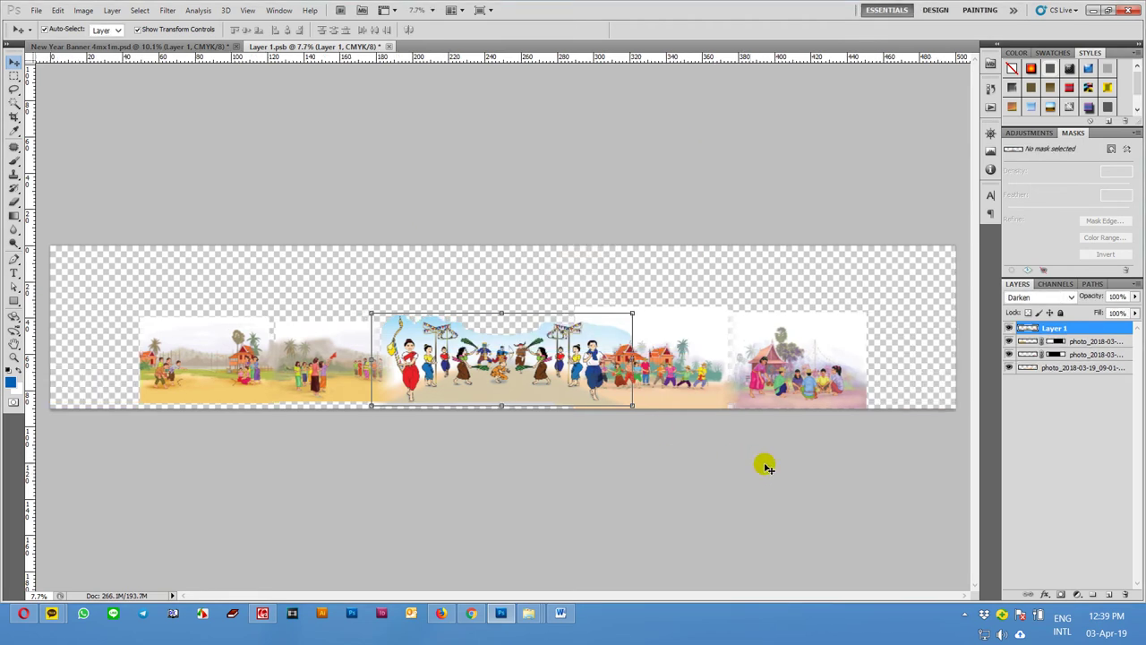
# Spread the village photos apart, shifting the right pair right and the left photos left
pyautogui.click(857, 451)
pyautogui.click(721, 341)
pyautogui.keyDown('shift'); pyautogui.click(711, 338); pyautogui.keyUp('shift')
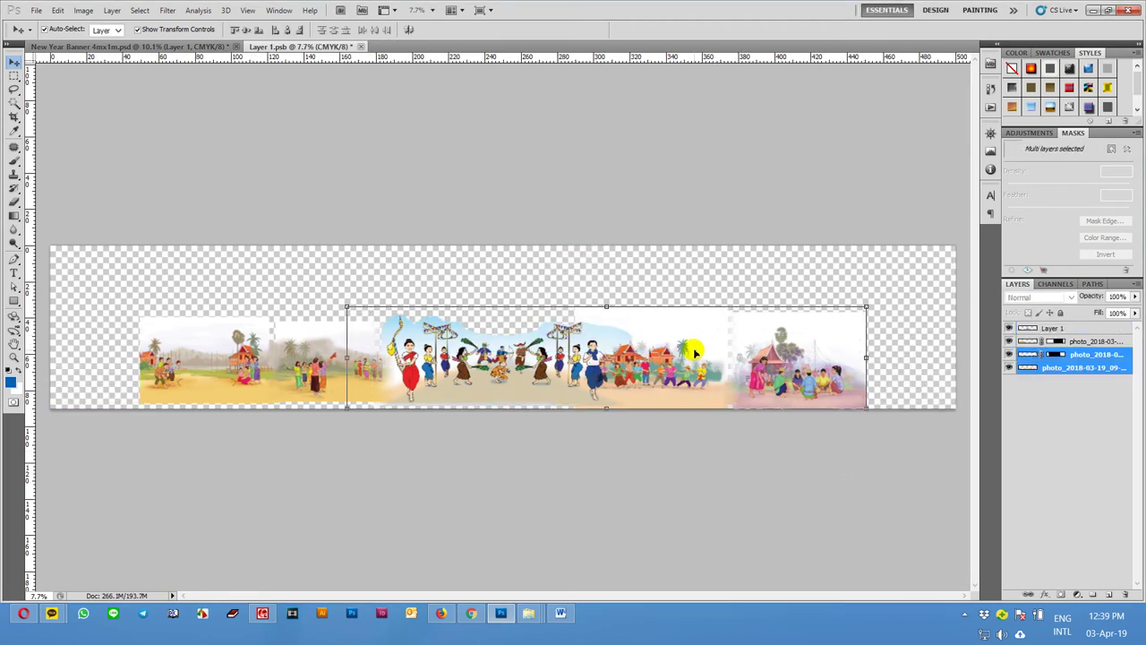
pyautogui.moveTo(650, 374); pyautogui.dragTo(694, 376)
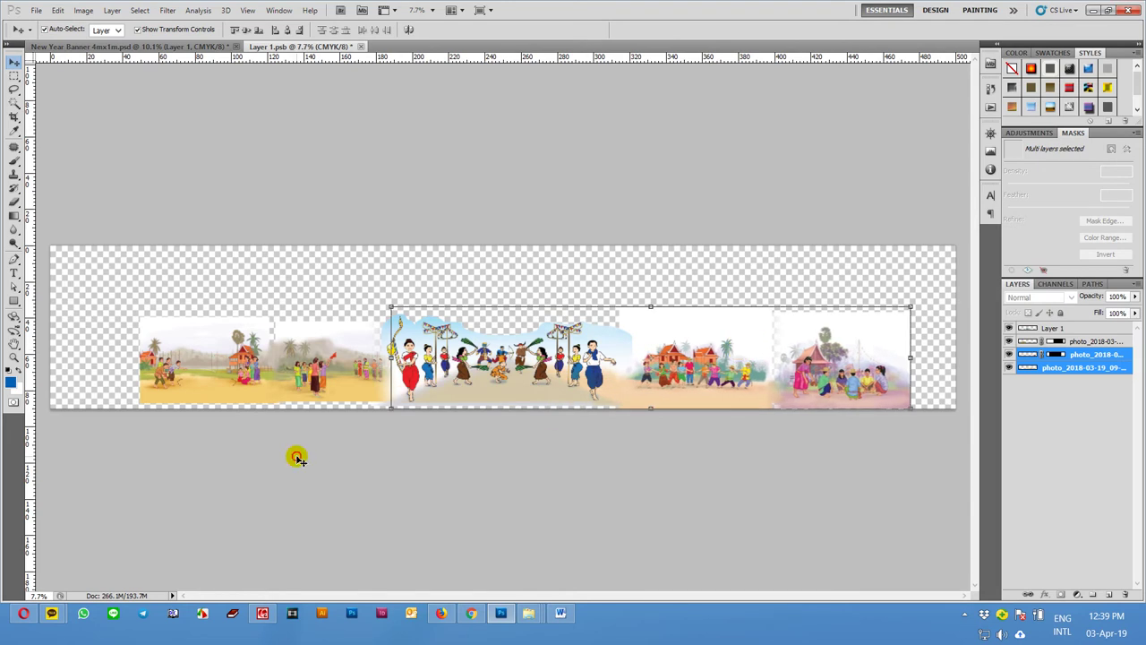
pyautogui.click(198, 367)
pyautogui.moveTo(322, 375); pyautogui.dragTo(264, 374)
# Enlarge the dancer scene to about 142% and nudge it into position
pyautogui.click(439, 381)
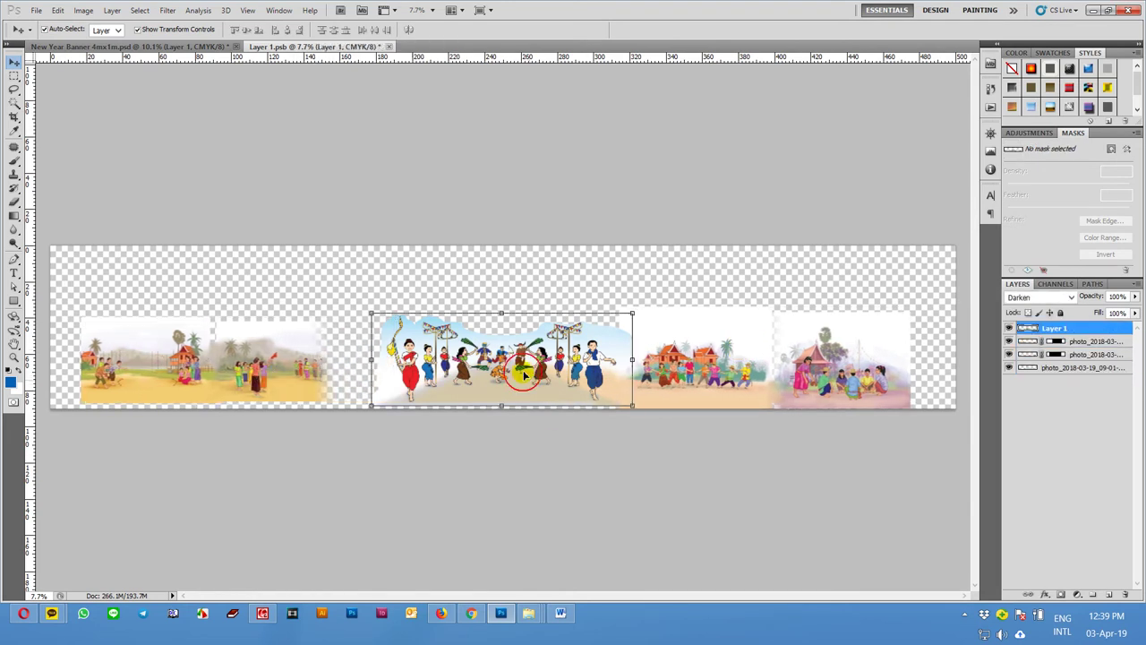
pyautogui.moveTo(370, 314); pyautogui.dragTo(319, 283)
pyautogui.moveTo(538, 373)
pyautogui.mouseDown()
pyautogui.moveTo(525, 371)
pyautogui.moveTo(557, 374)
pyautogui.mouseUp()
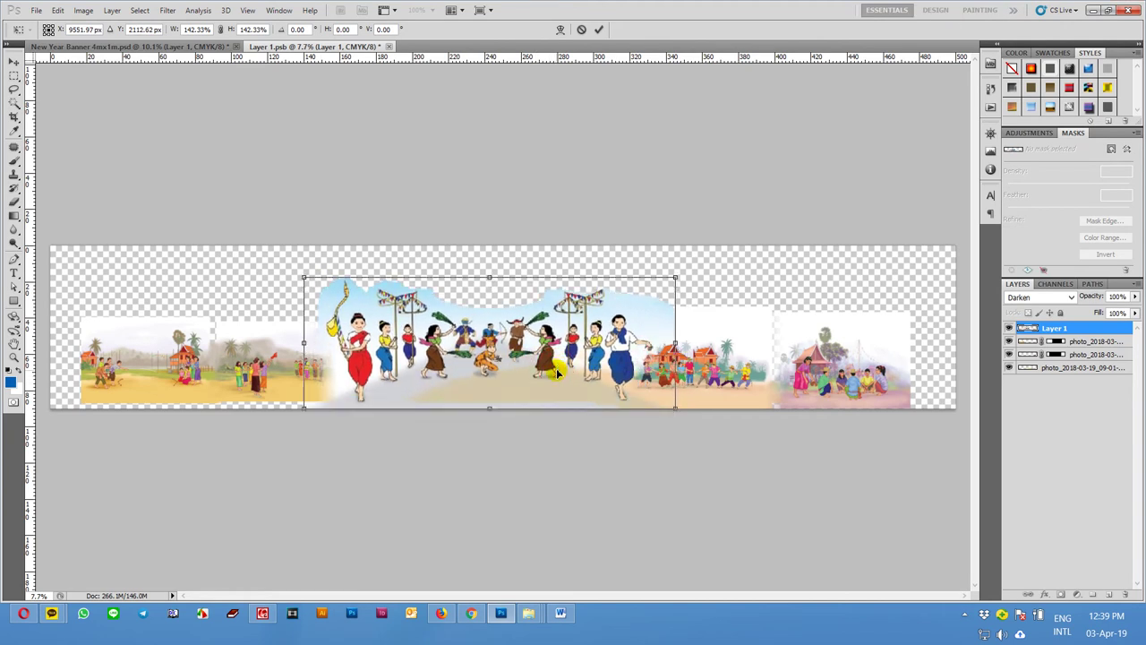
pyautogui.press('Return')
pyautogui.click(584, 466)
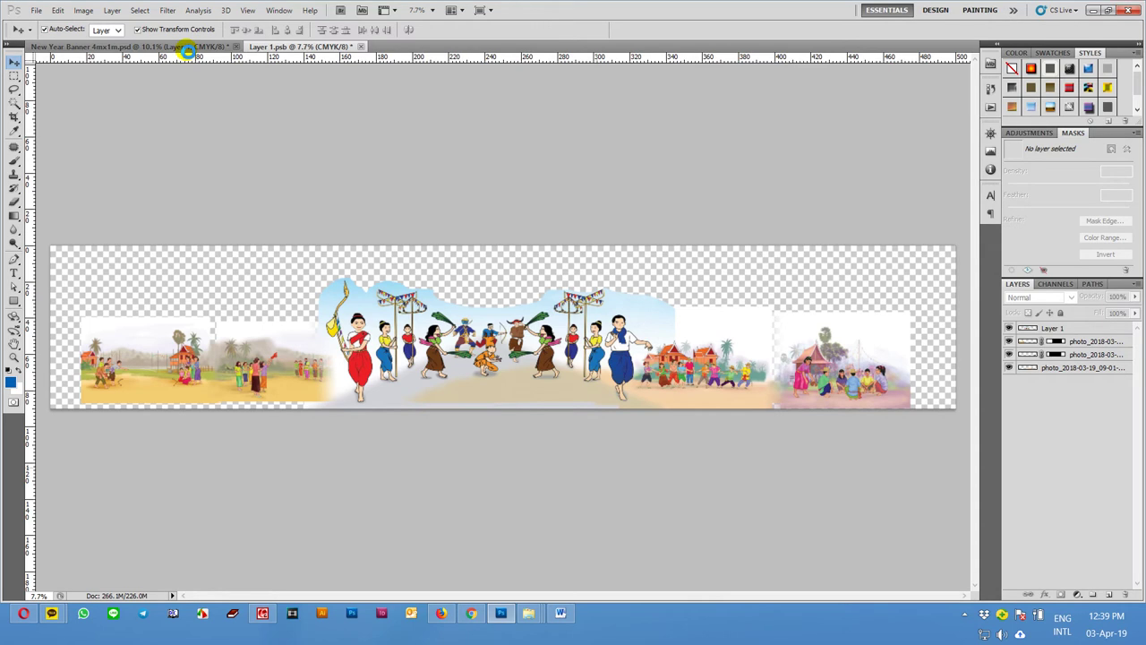
# In New Year Banner 4mx1m.psd, raise the updated scene strip slightly
pyautogui.click(196, 46)
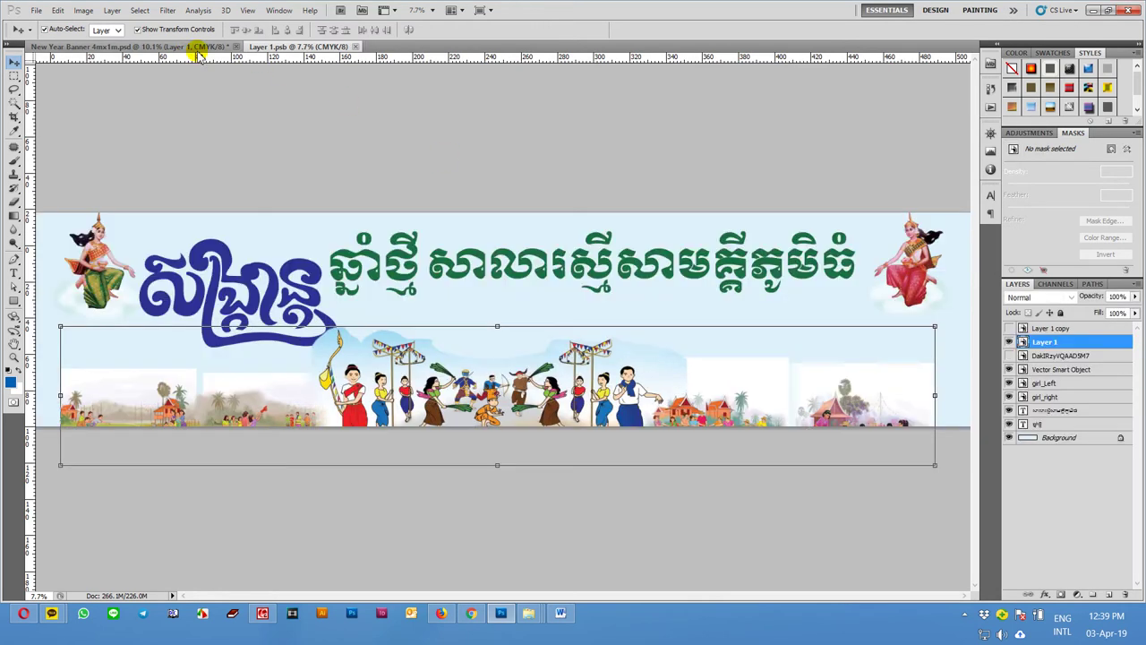
pyautogui.scroll(-2, 593, 435)
pyautogui.moveTo(557, 393); pyautogui.dragTo(563, 363)
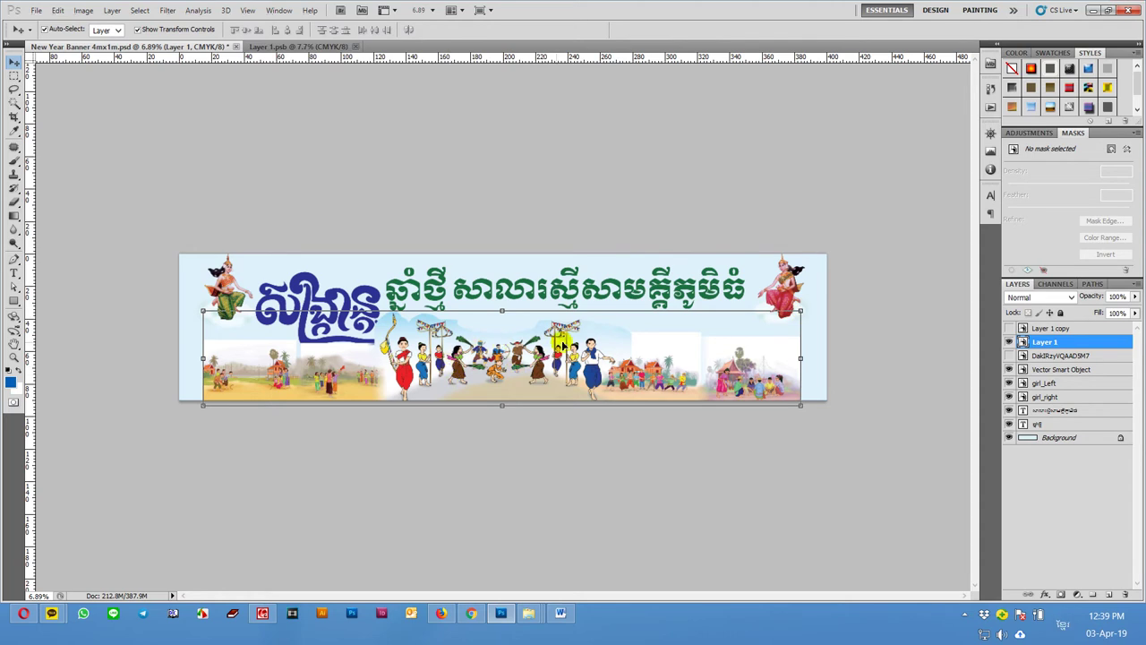
# In Layer 1.psb, scale all four scene layers together to about 82% and lower them
pyautogui.click(302, 46)
pyautogui.moveTo(873, 443); pyautogui.dragTo(217, 338)
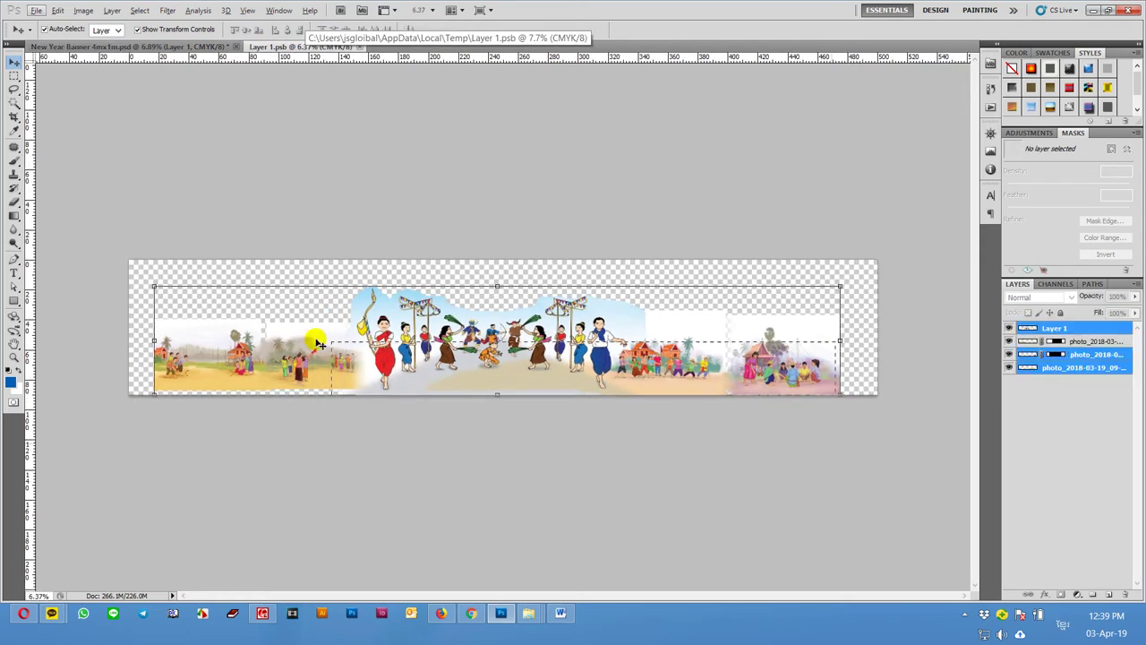
pyautogui.moveTo(840, 287); pyautogui.dragTo(782, 313)
pyautogui.moveTo(732, 347); pyautogui.dragTo(733, 359)
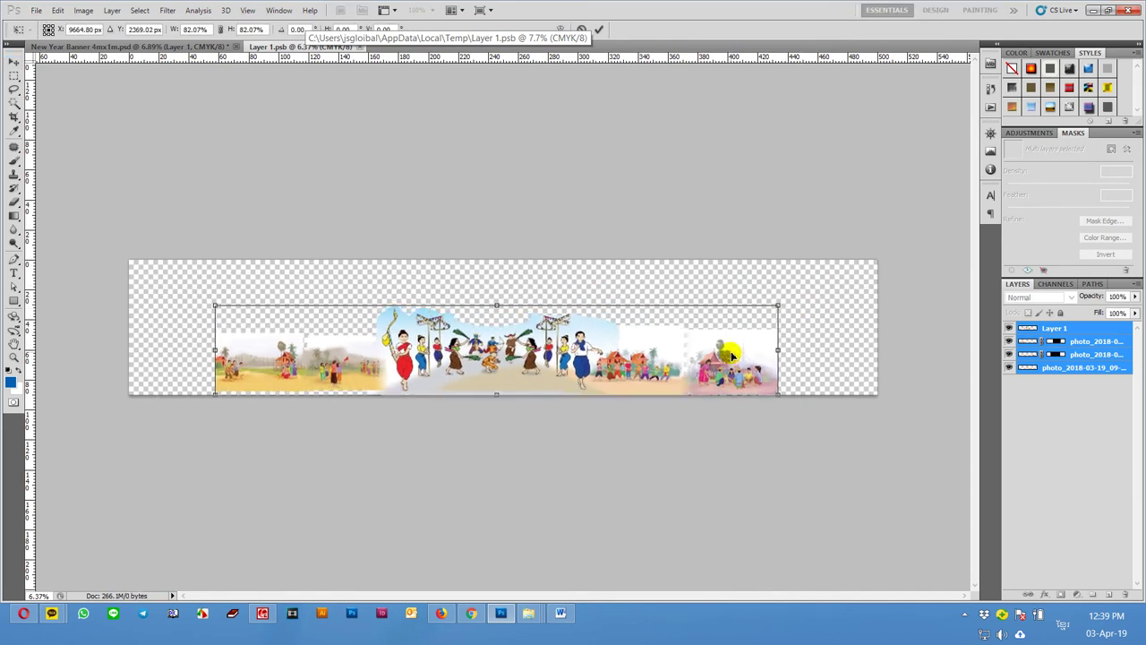
pyautogui.press('Return')
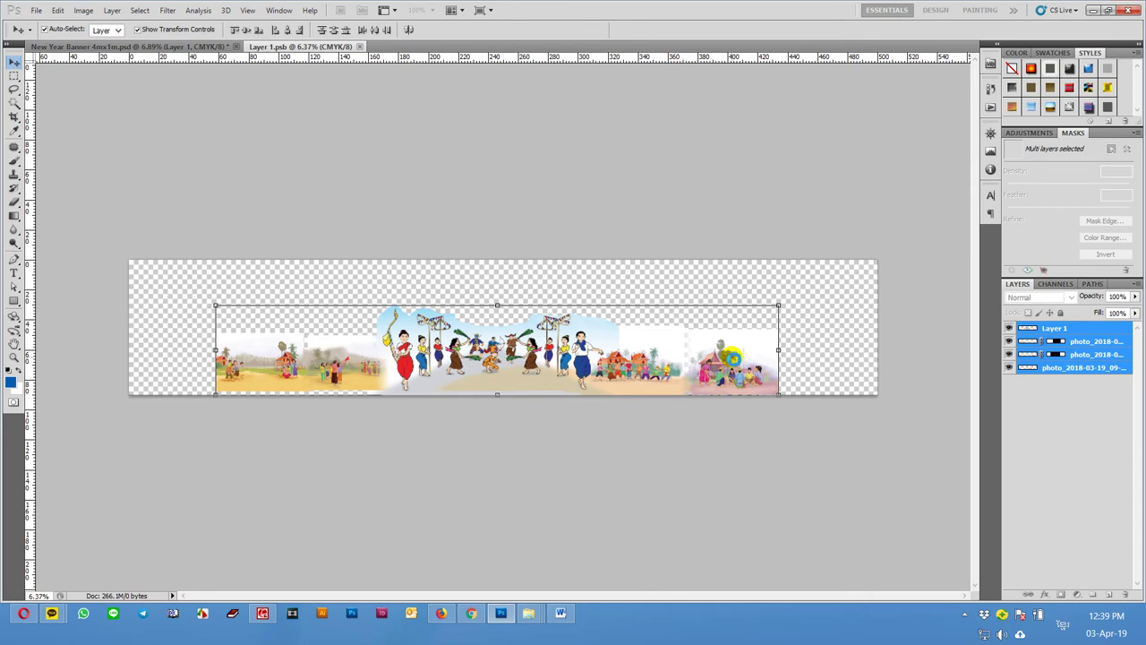
pyautogui.click(730, 446)
# Shrink the dancer scene alone to about 86% and nudge it down-left
pyautogui.click(542, 367)
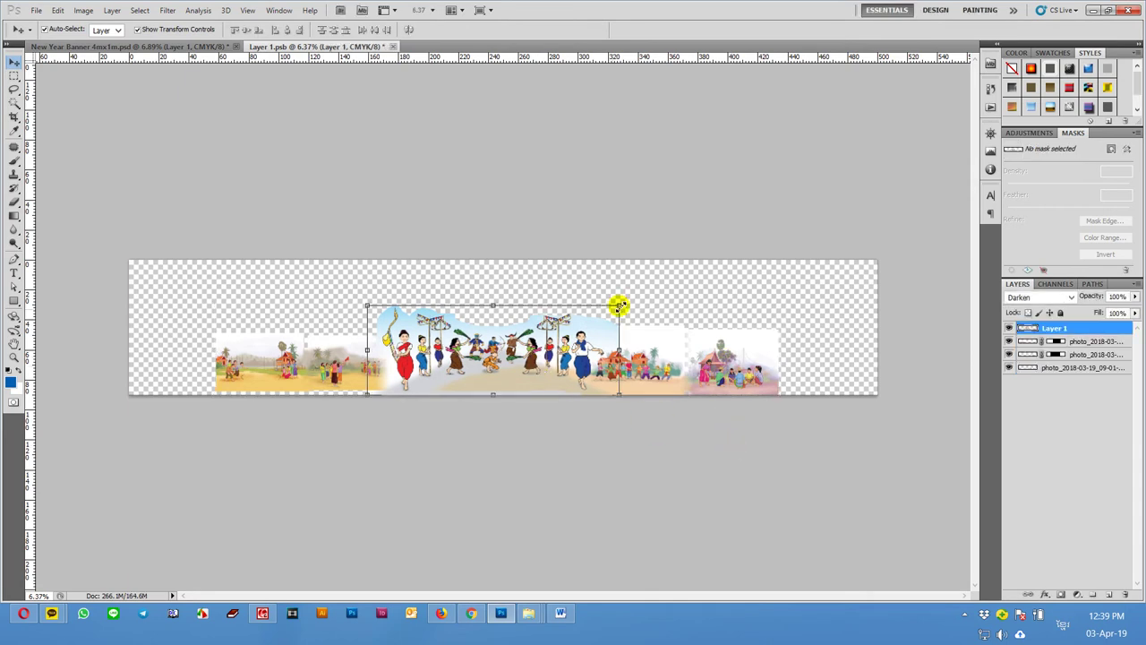
pyautogui.hotkey('ctrl', 't')
pyautogui.moveTo(623, 303); pyautogui.dragTo(602, 313)
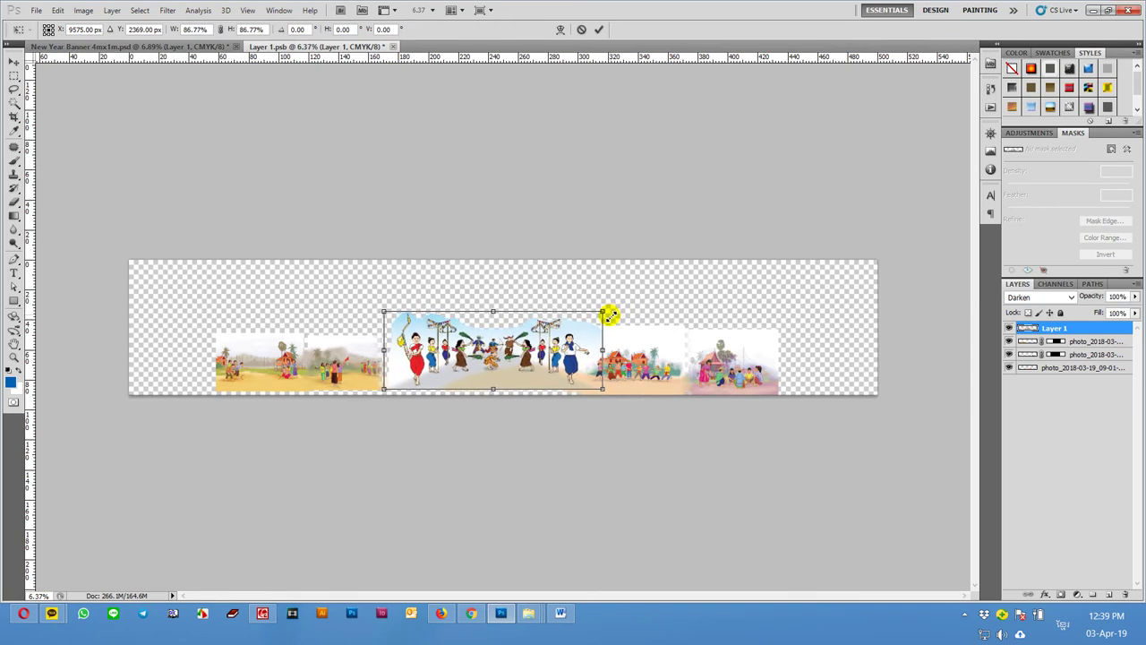
pyautogui.moveTo(564, 352); pyautogui.dragTo(558, 360)
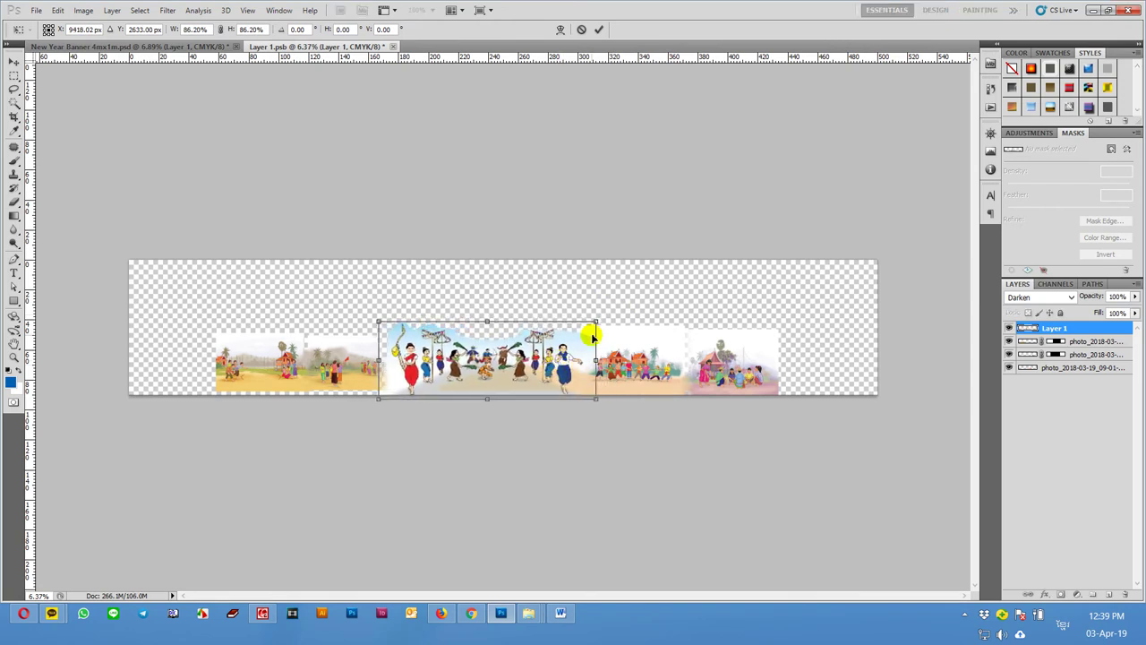
pyautogui.press('Return')
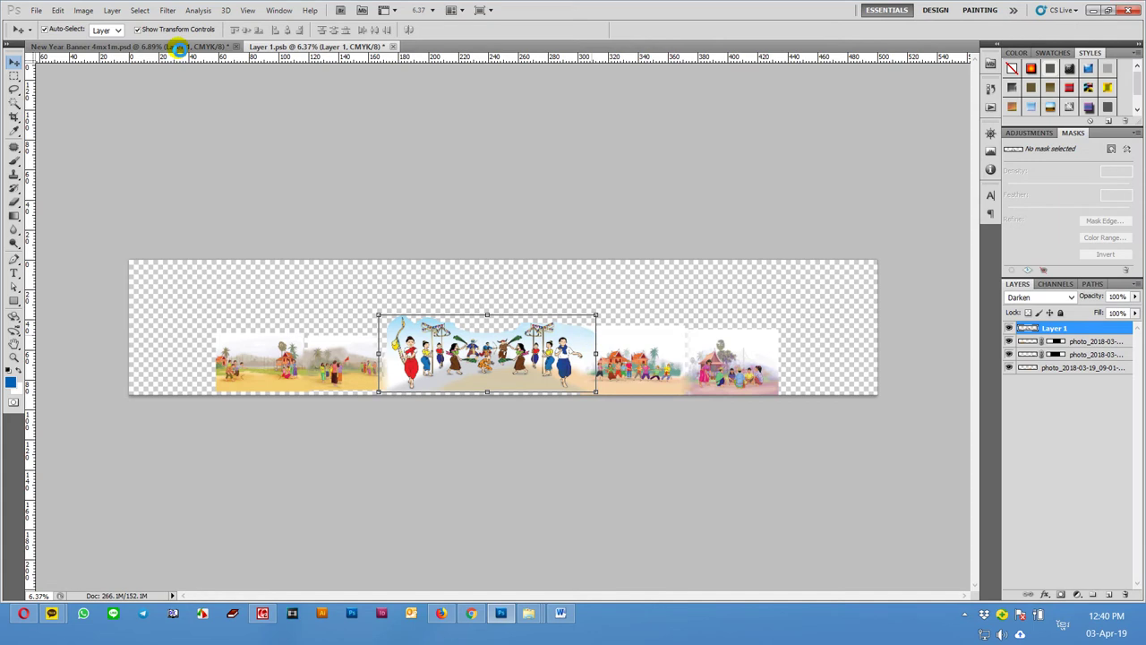
# In New Year Banner 4mx1m.psd, select the scene strip and nudge it slightly right
pyautogui.click(179, 46)
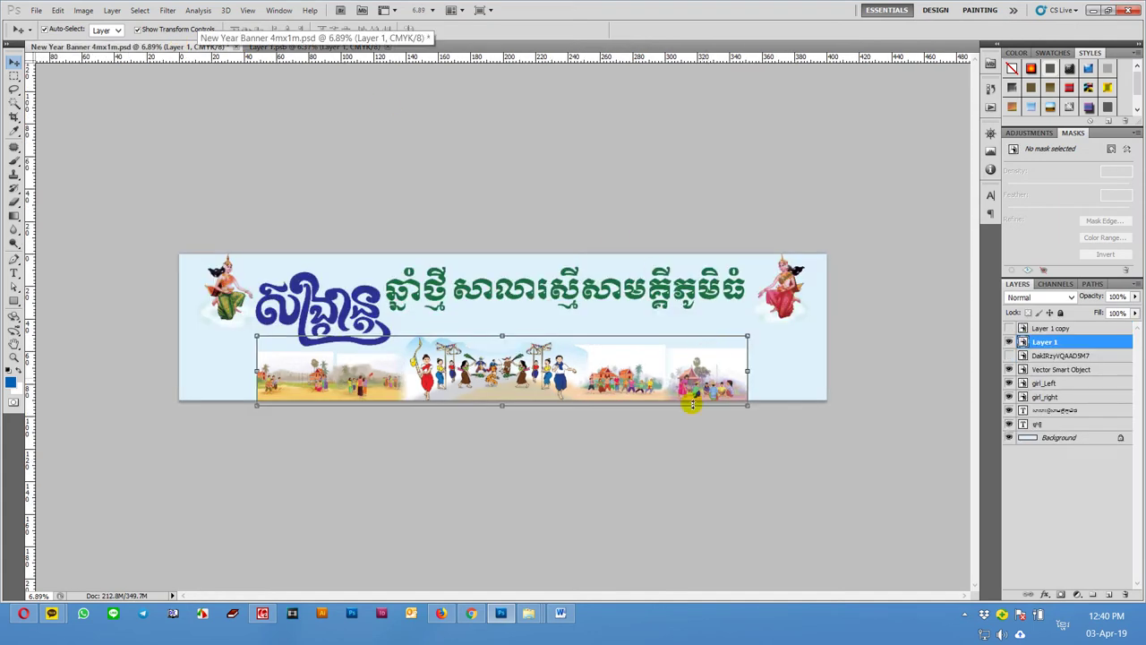
pyautogui.click(620, 458)
pyautogui.scroll(3, 505, 403)
pyautogui.click(728, 365)
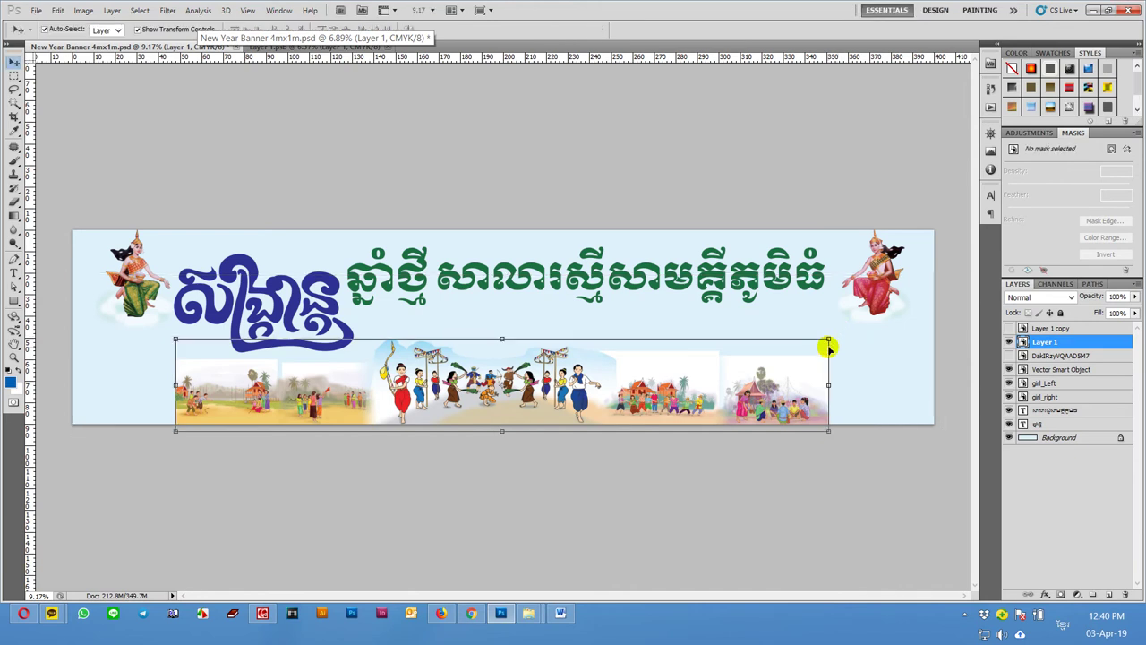
pyautogui.click(828, 337)
pyautogui.click(785, 439)
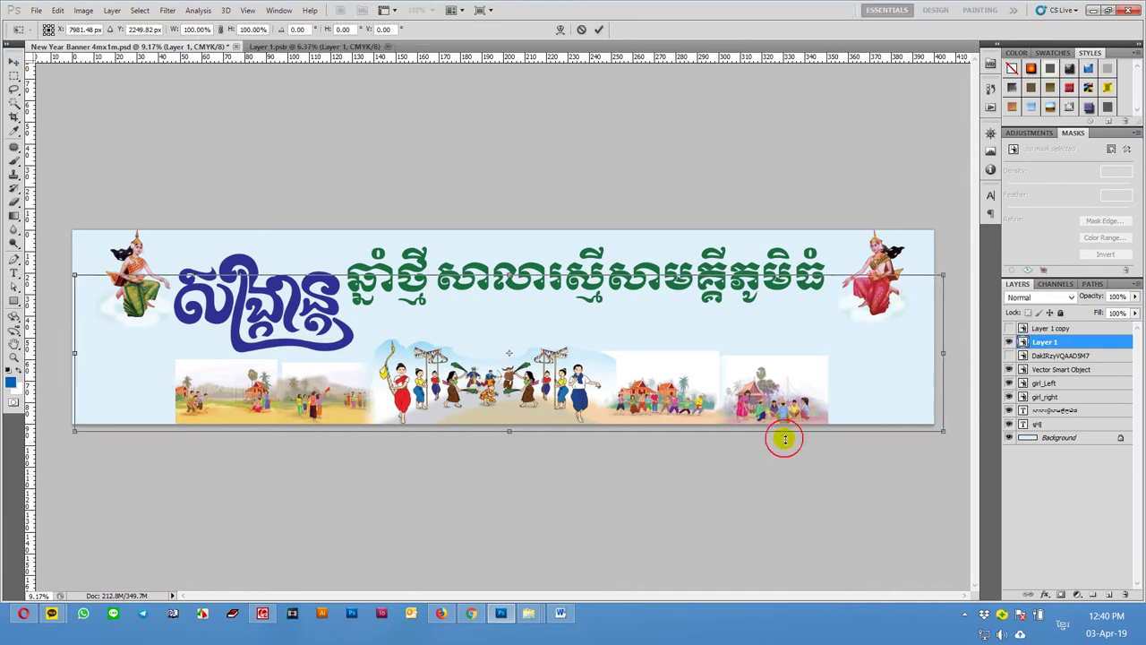
pyautogui.press('Return')
pyautogui.moveTo(751, 401); pyautogui.dragTo(760, 401)
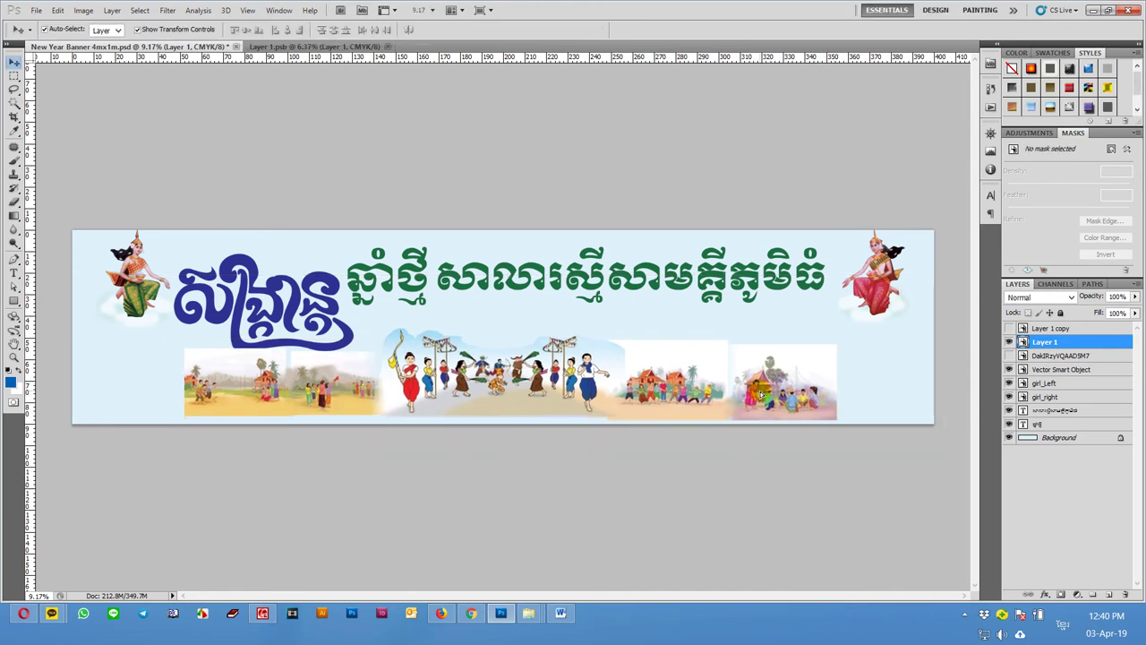
# Enlarge the scene strip to about 106% and shift it a little left
pyautogui.hotkey('ctrl', 't')
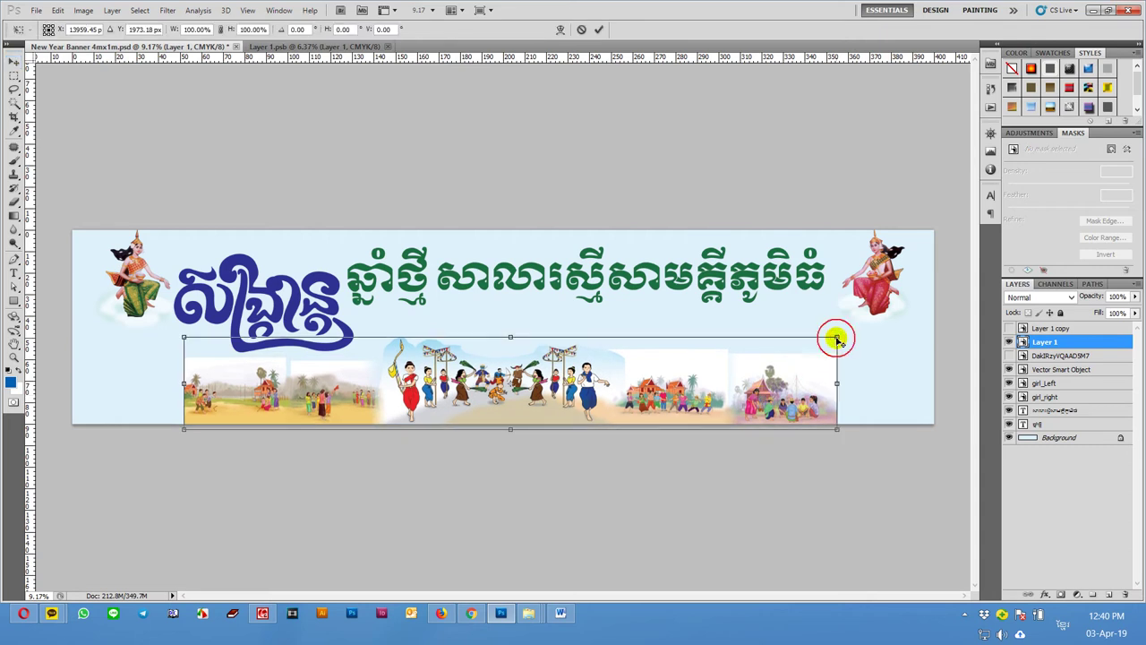
pyautogui.doubleClick(861, 312)
pyautogui.hotkey('ctrl', 't')
pyautogui.click(953, 276)
pyautogui.moveTo(955, 276); pyautogui.dragTo(982, 258)
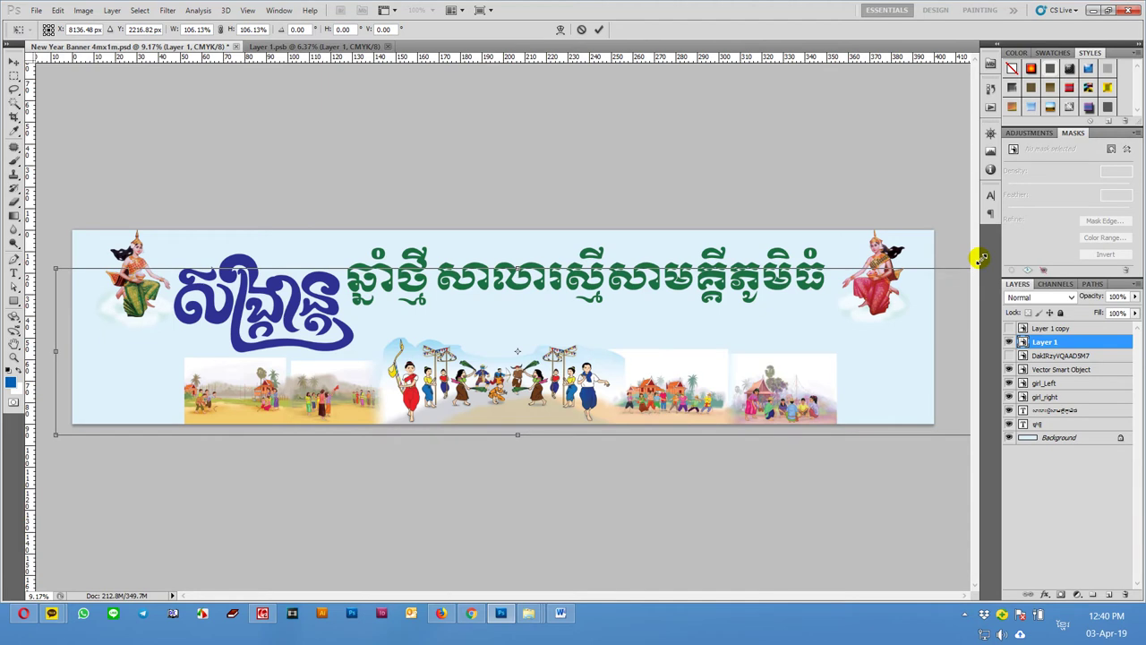
pyautogui.press('Return')
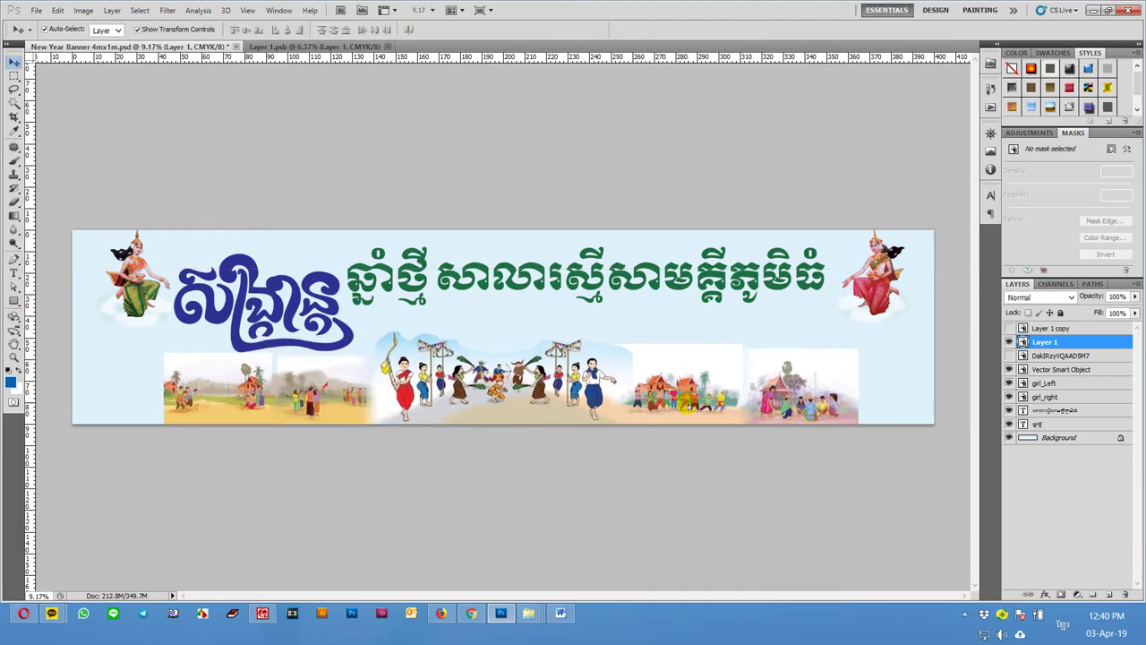
pyautogui.moveTo(689, 406); pyautogui.dragTo(685, 408)
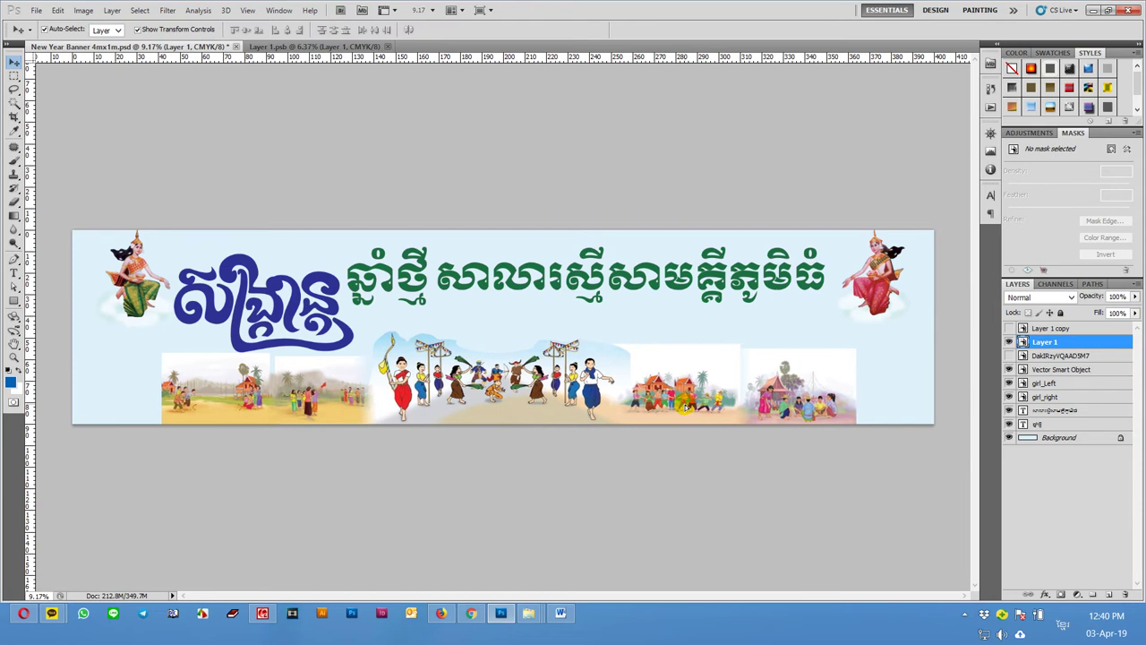
pyautogui.click(685, 408)
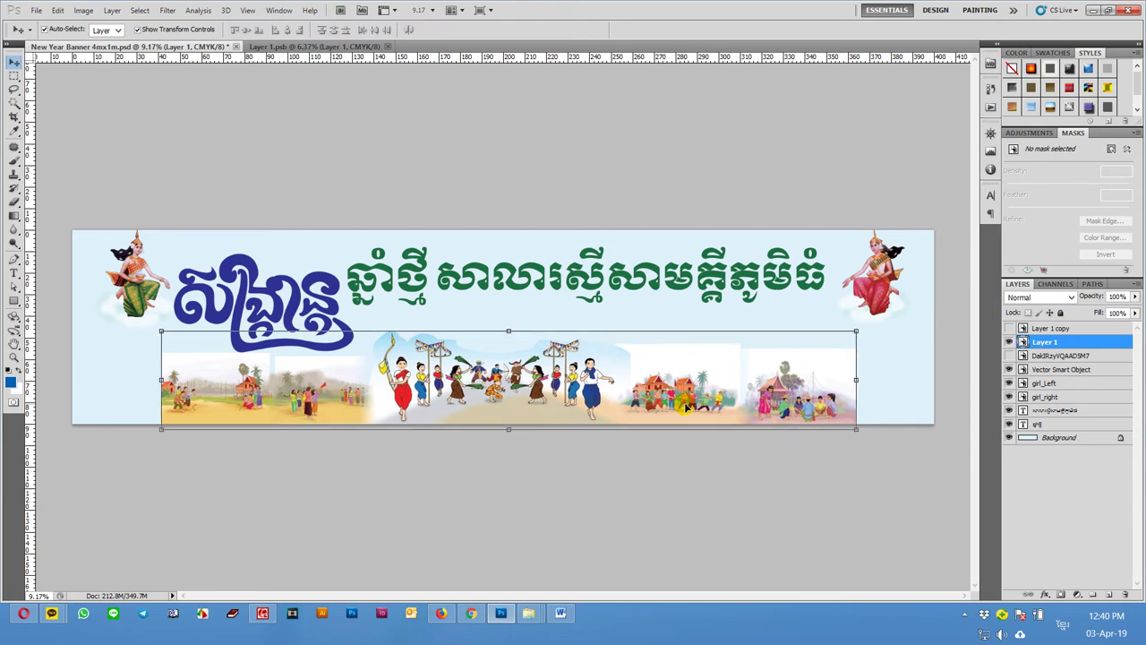
# In Layer 1.psb, undo the last change and shift the two right-hand village photos rightward
pyautogui.click(331, 46)
pyautogui.moveTo(737, 428)
pyautogui.mouseDown()
pyautogui.moveTo(465, 384)
pyautogui.moveTo(474, 400)
pyautogui.mouseUp()
pyautogui.hotkey('ctrl', 'alt', 'z')
pyautogui.hotkey('ctrl', 'alt', 'z')
pyautogui.click(706, 442)
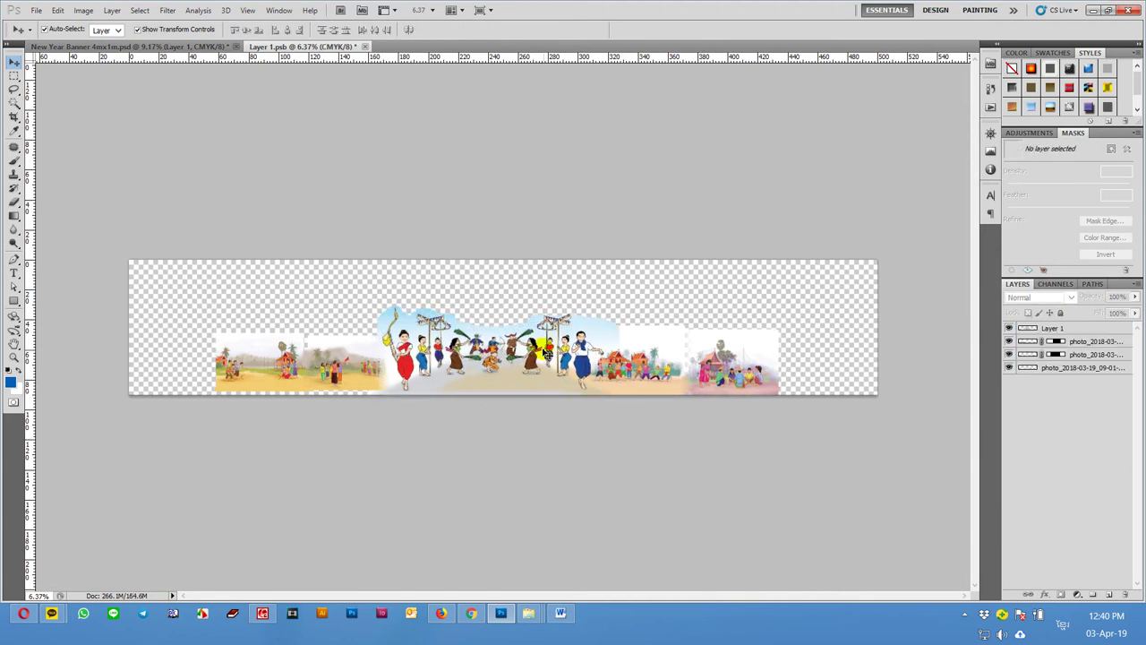
pyautogui.scroll(2, 555, 370)
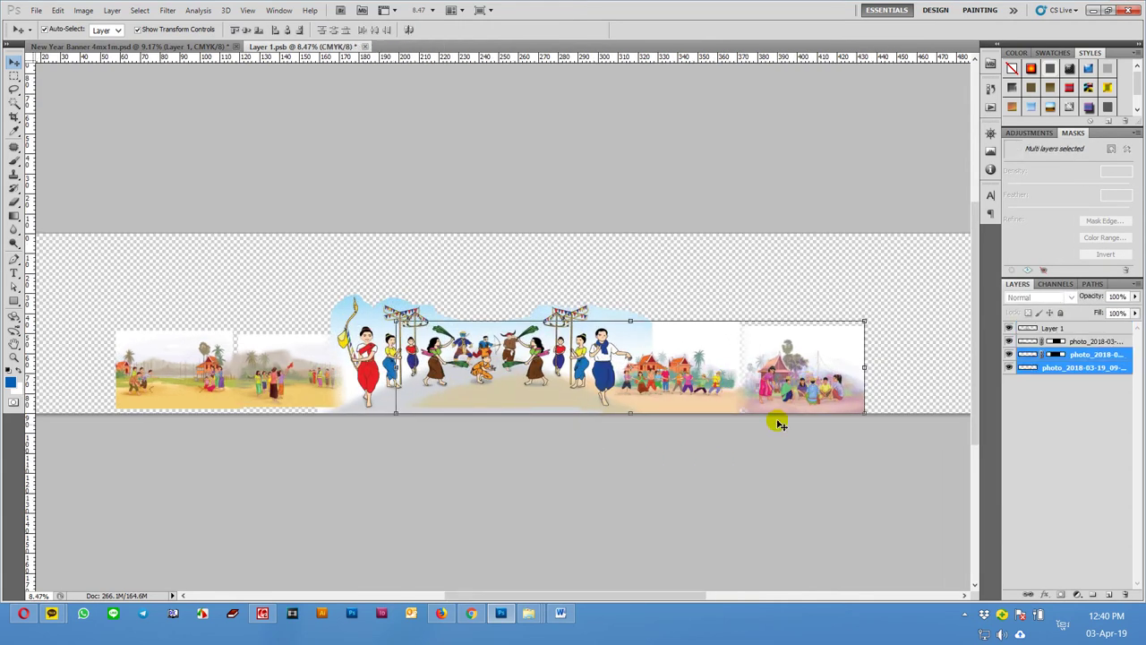
pyautogui.click(743, 354)
pyautogui.keyDown('shift'); pyautogui.click(690, 356); pyautogui.keyUp('shift')
pyautogui.moveTo(690, 356); pyautogui.dragTo(764, 355)
# Move the left village photos farther left, then view the full New Year Banner
pyautogui.moveTo(223, 440); pyautogui.dragTo(371, 440)
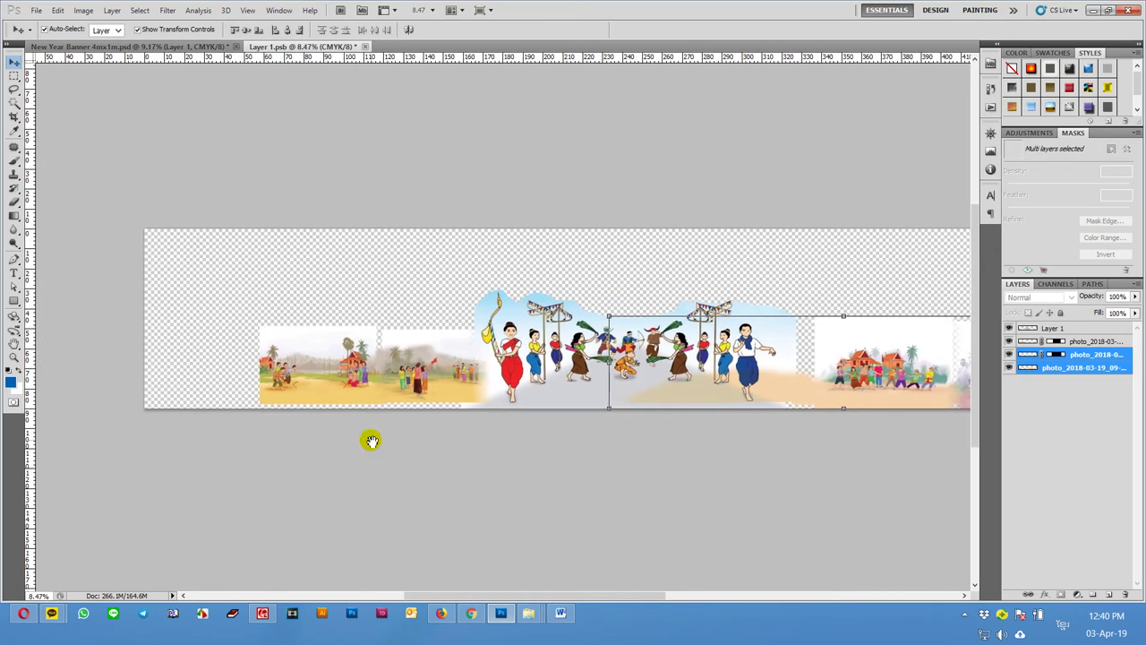
pyautogui.click(350, 384)
pyautogui.moveTo(404, 391)
pyautogui.mouseDown()
pyautogui.moveTo(364, 392)
pyautogui.moveTo(409, 365)
pyautogui.mouseUp()
pyautogui.click(370, 403)
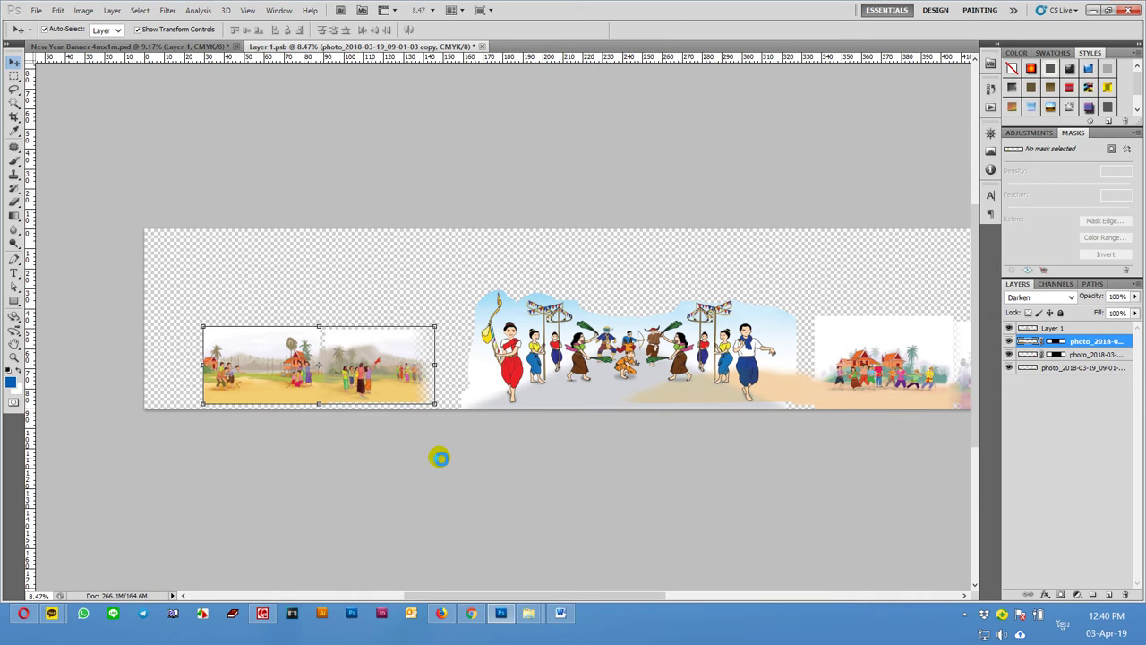
pyautogui.click(208, 46)
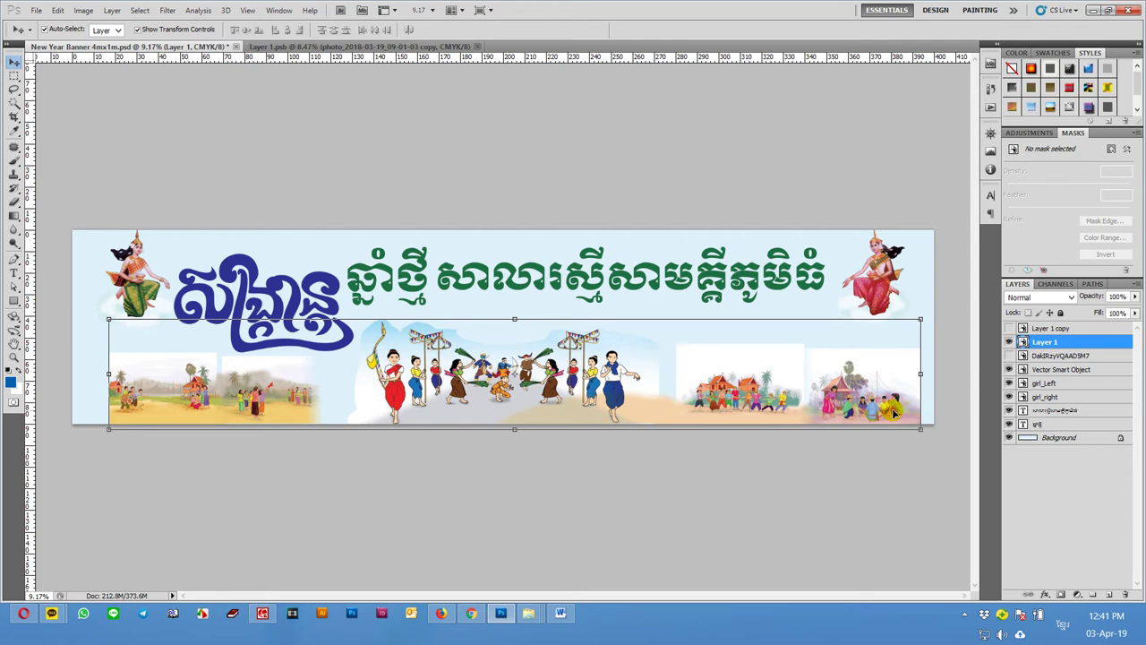
# Back in Layer 1.psb, shift the dancer scene slightly left and enlarge it from its top-right corner
pyautogui.click(366, 45)
pyautogui.moveTo(401, 363); pyautogui.dragTo(429, 363)
pyautogui.moveTo(696, 366); pyautogui.dragTo(667, 367)
pyautogui.hotkey('ctrl', 't')
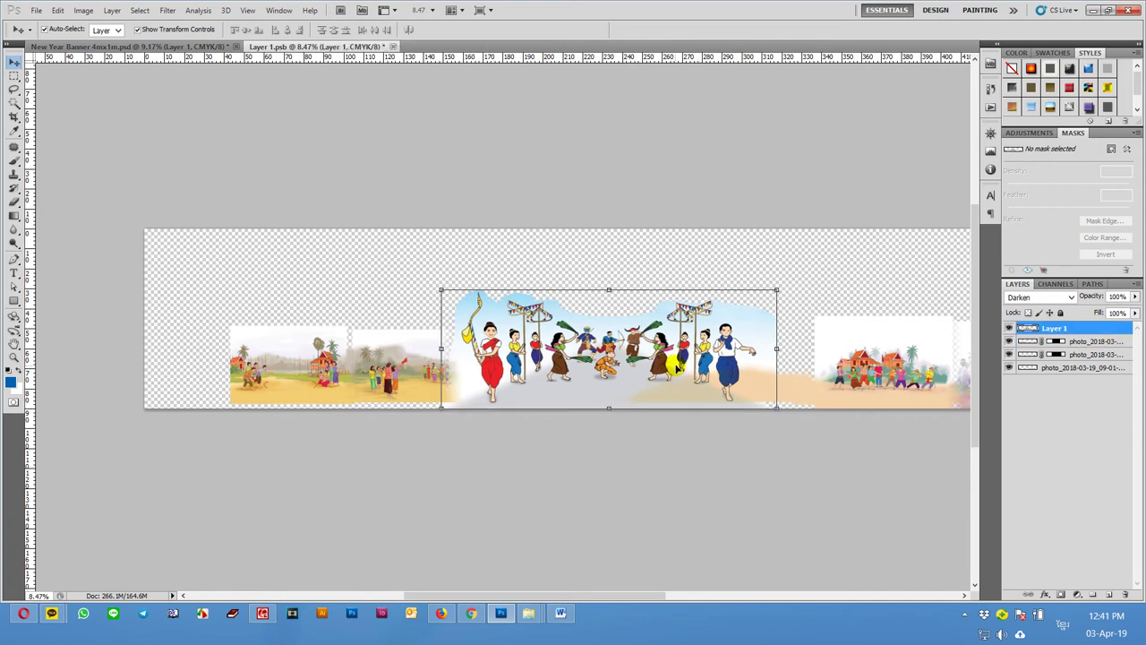
pyautogui.moveTo(775, 287); pyautogui.dragTo(788, 284)
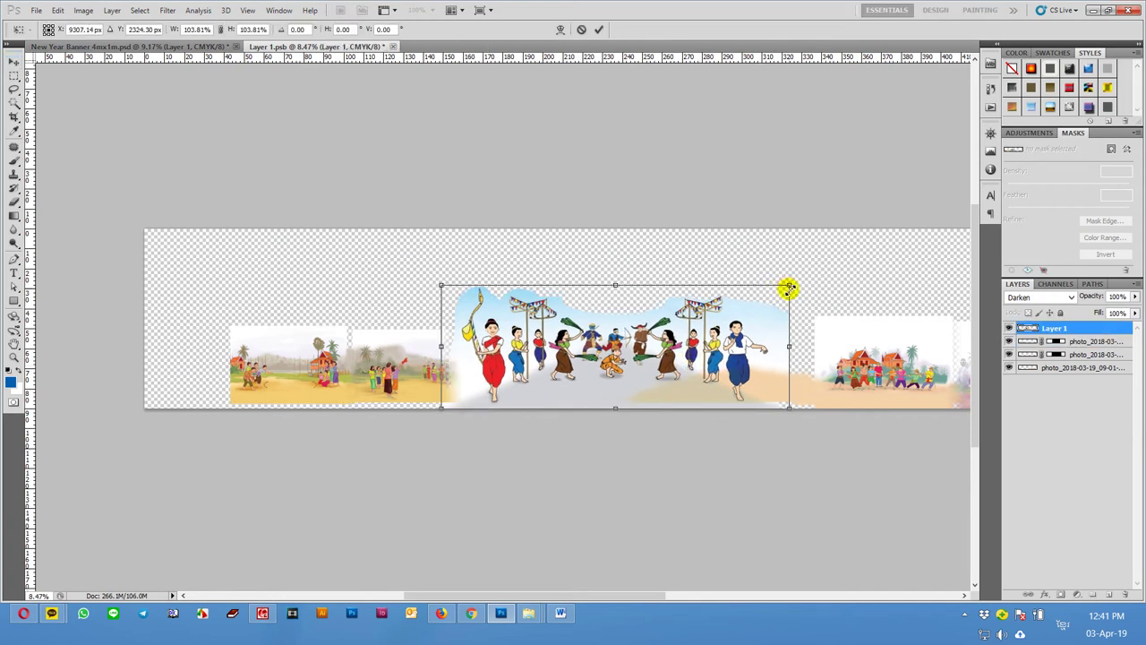
pyautogui.press('Return')
# Move the right village photos into place and enlarge the left village photo against the dancers
pyautogui.moveTo(923, 370); pyautogui.dragTo(807, 438)
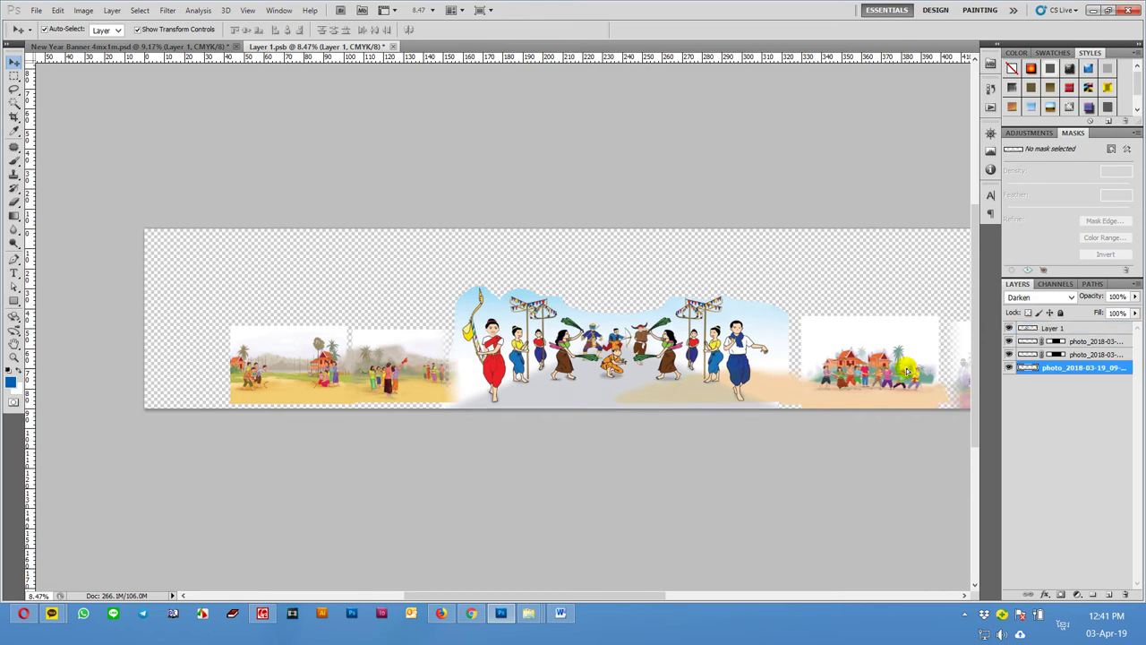
pyautogui.moveTo(884, 387); pyautogui.dragTo(876, 387)
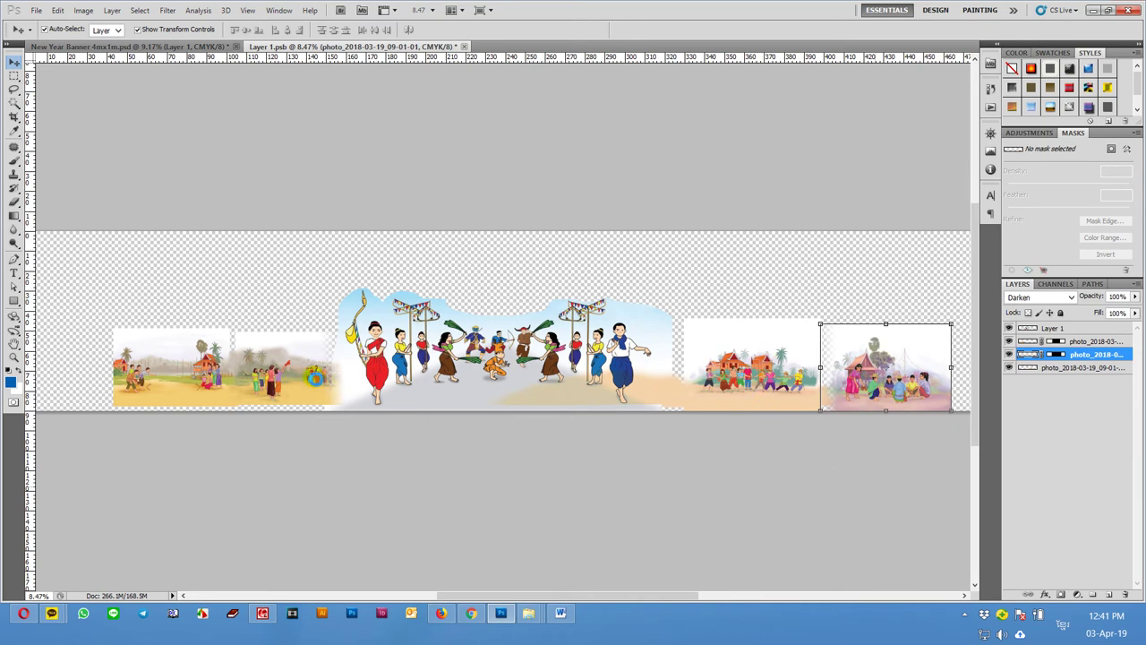
pyautogui.click(280, 379)
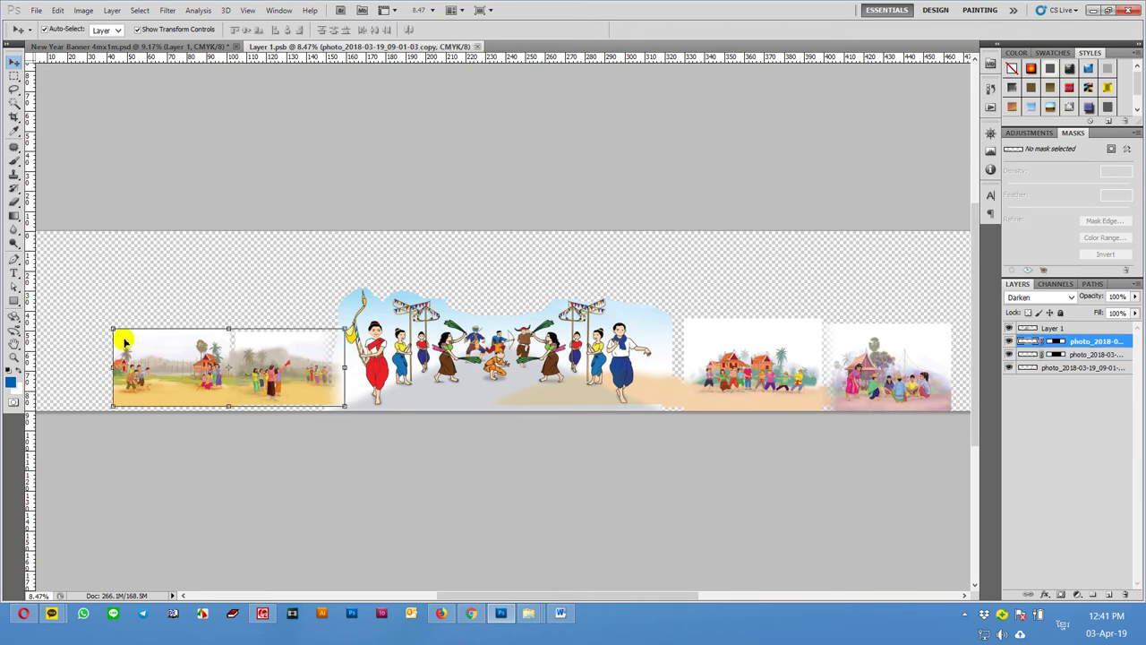
pyautogui.moveTo(112, 329); pyautogui.dragTo(71, 313)
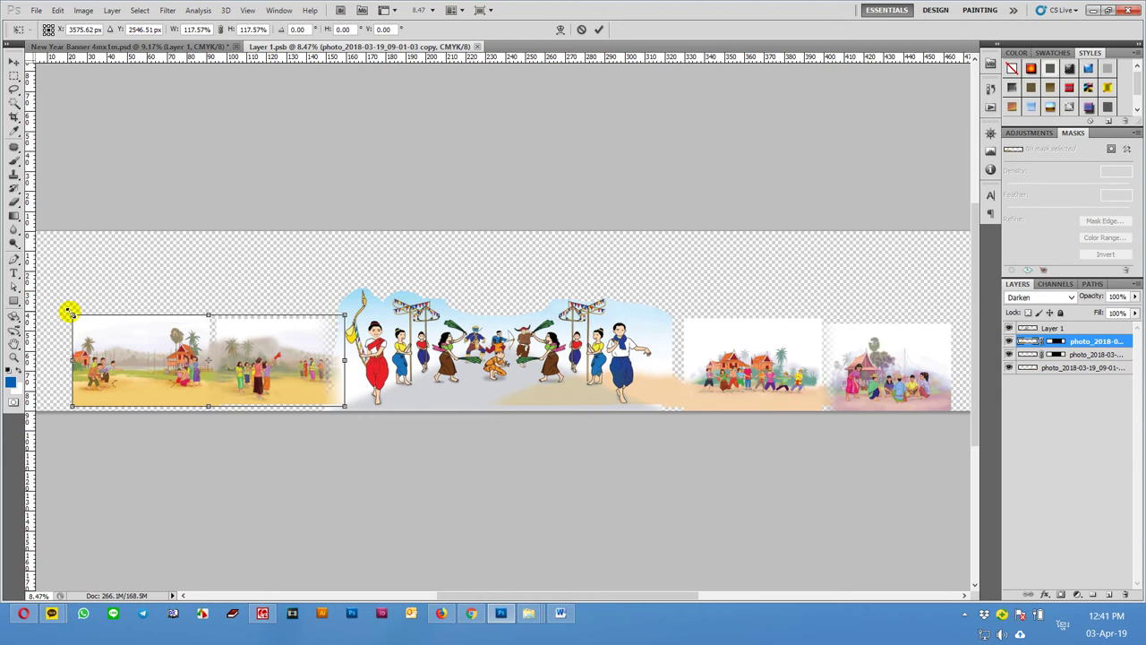
pyautogui.hotkey('ctrl', '-')
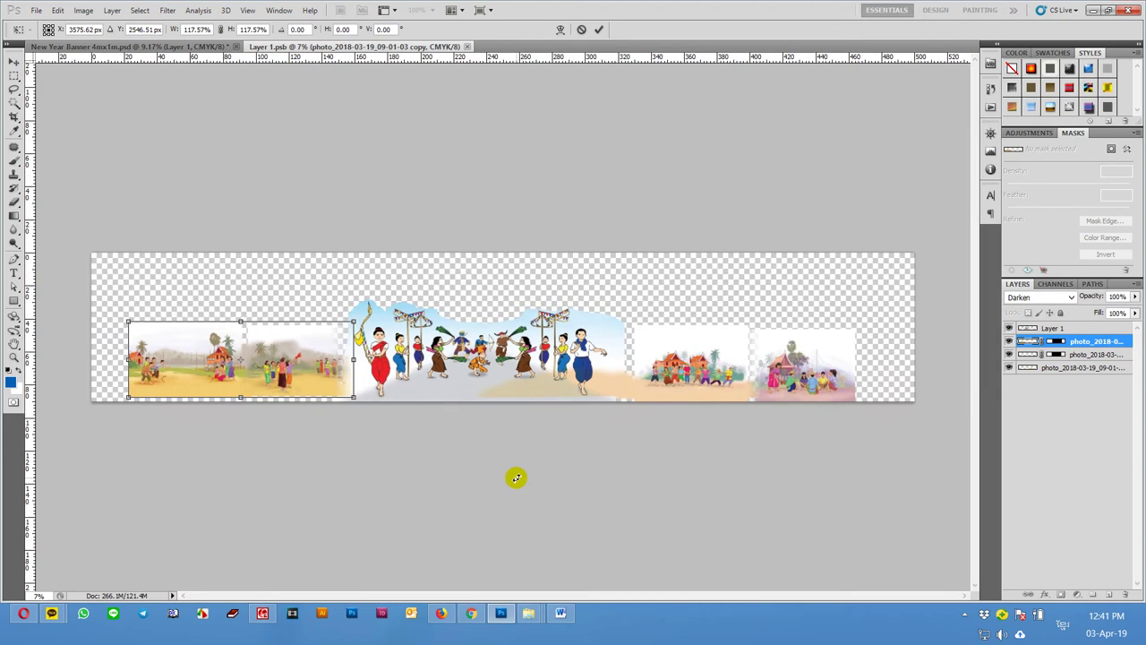
pyautogui.press('Return')
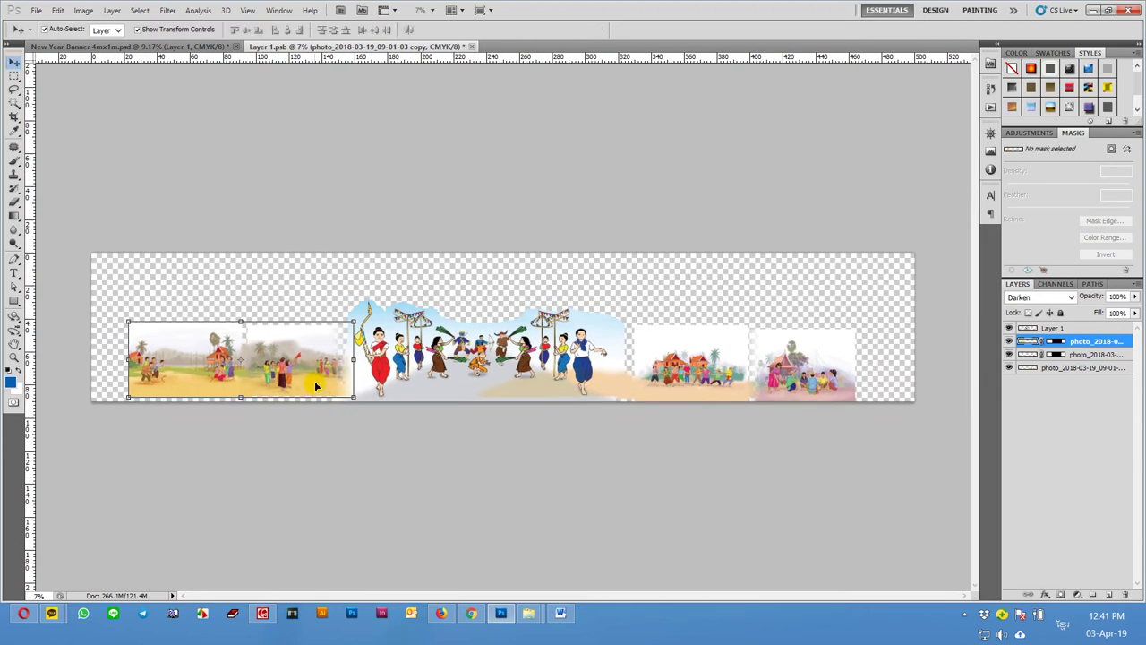
pyautogui.moveTo(315, 382); pyautogui.dragTo(316, 388)
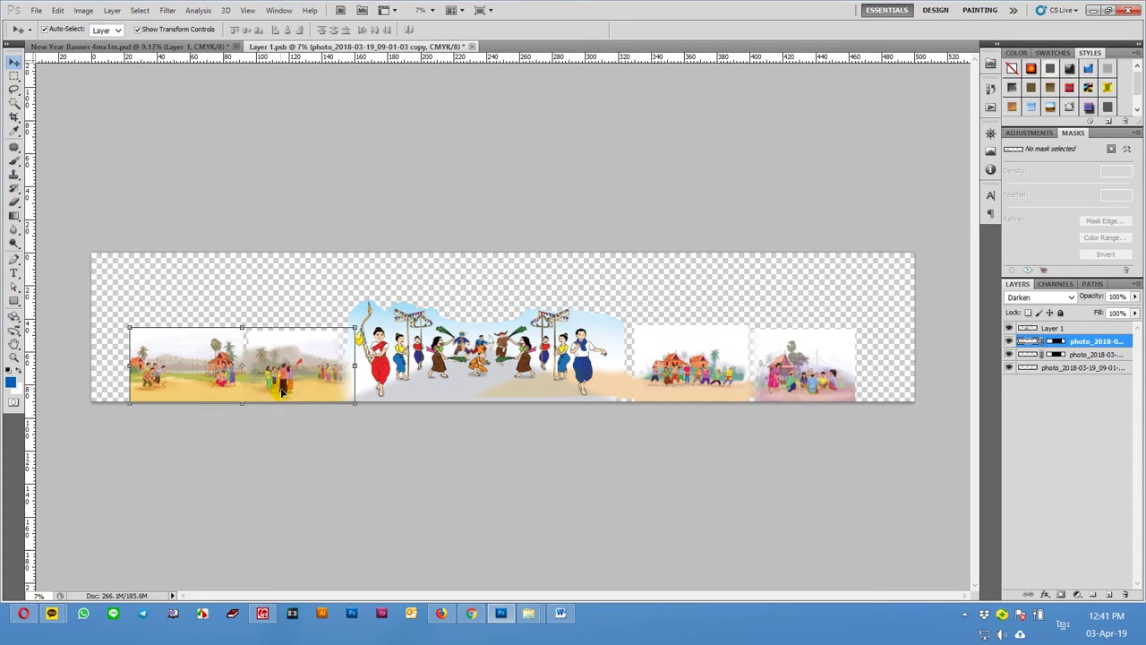
# Select all the photo layers together and shift the whole strip slightly right
pyautogui.scroll(2, 848, 421)
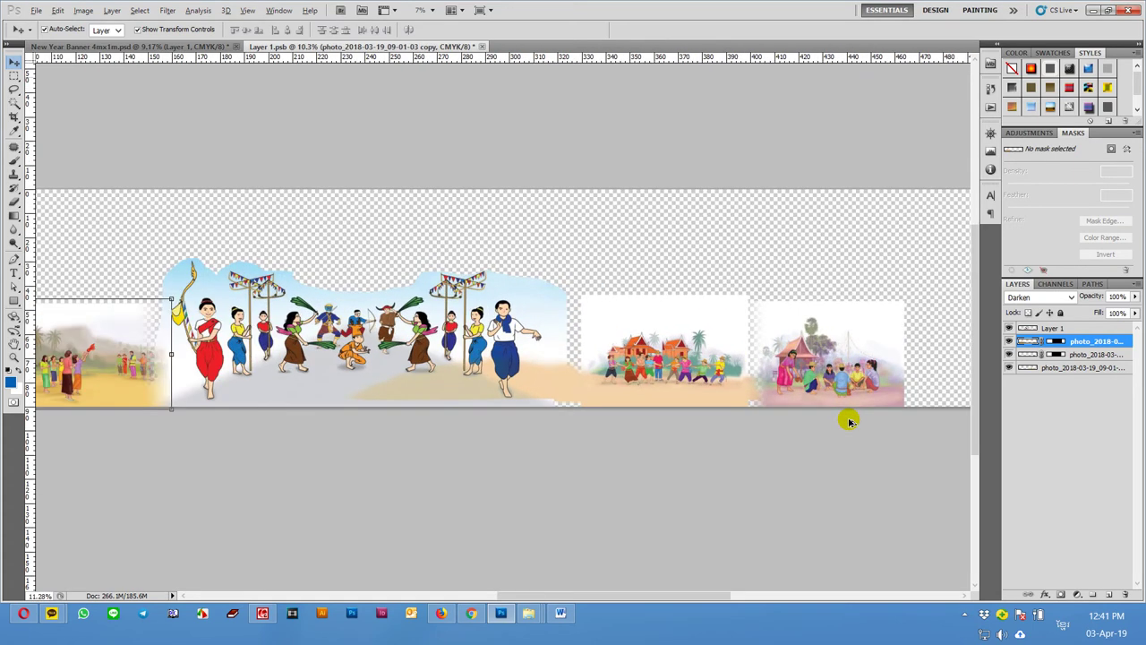
pyautogui.scroll(2, 849, 421)
pyautogui.scroll(-3, 849, 420)
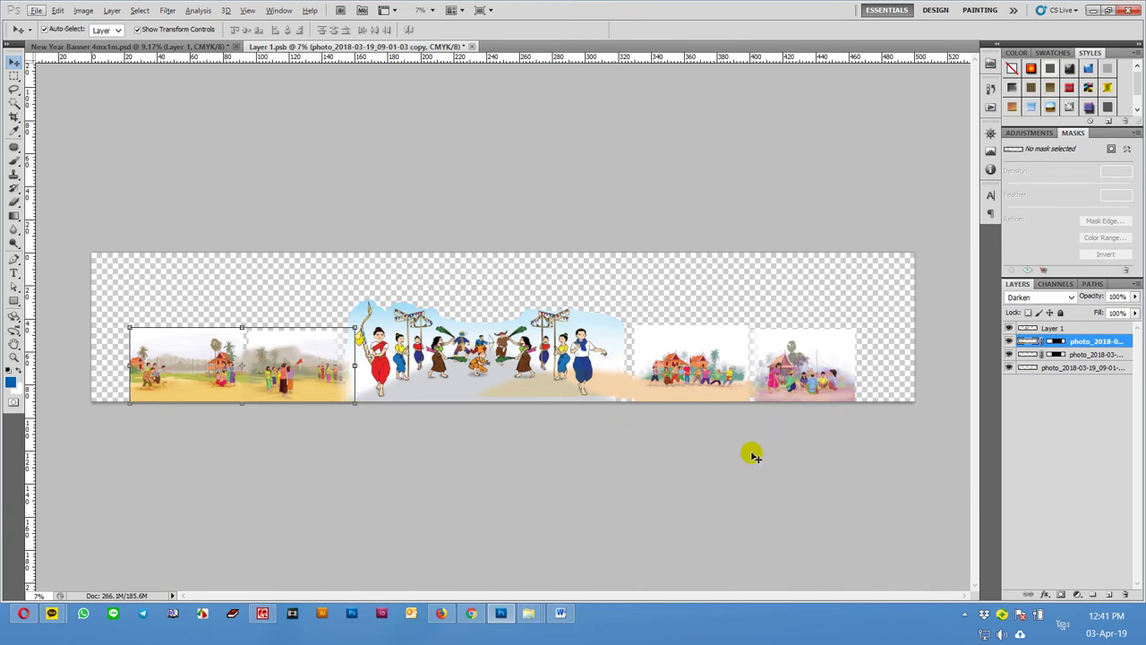
pyautogui.click(564, 416)
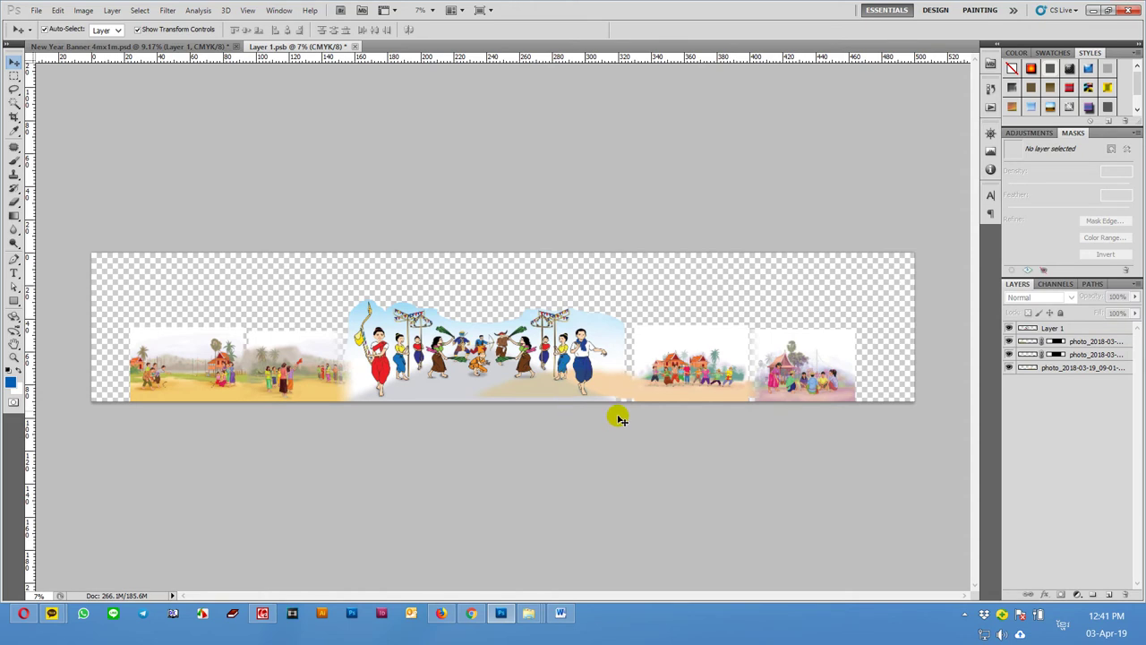
pyautogui.moveTo(818, 461); pyautogui.dragTo(313, 394)
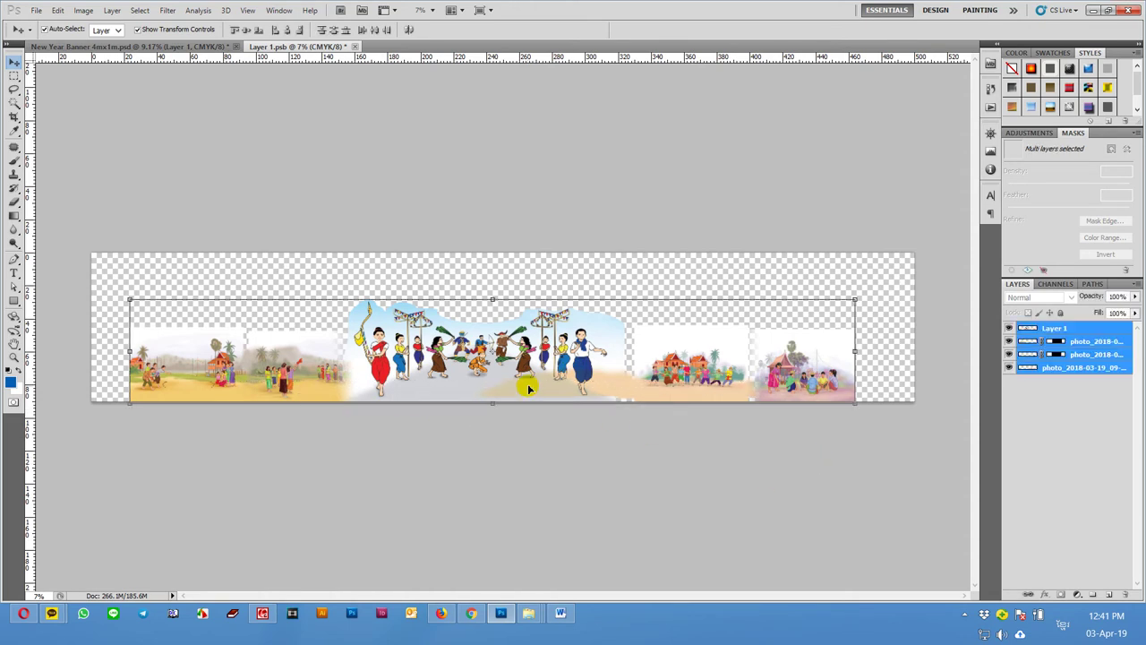
pyautogui.moveTo(529, 388); pyautogui.dragTo(537, 388)
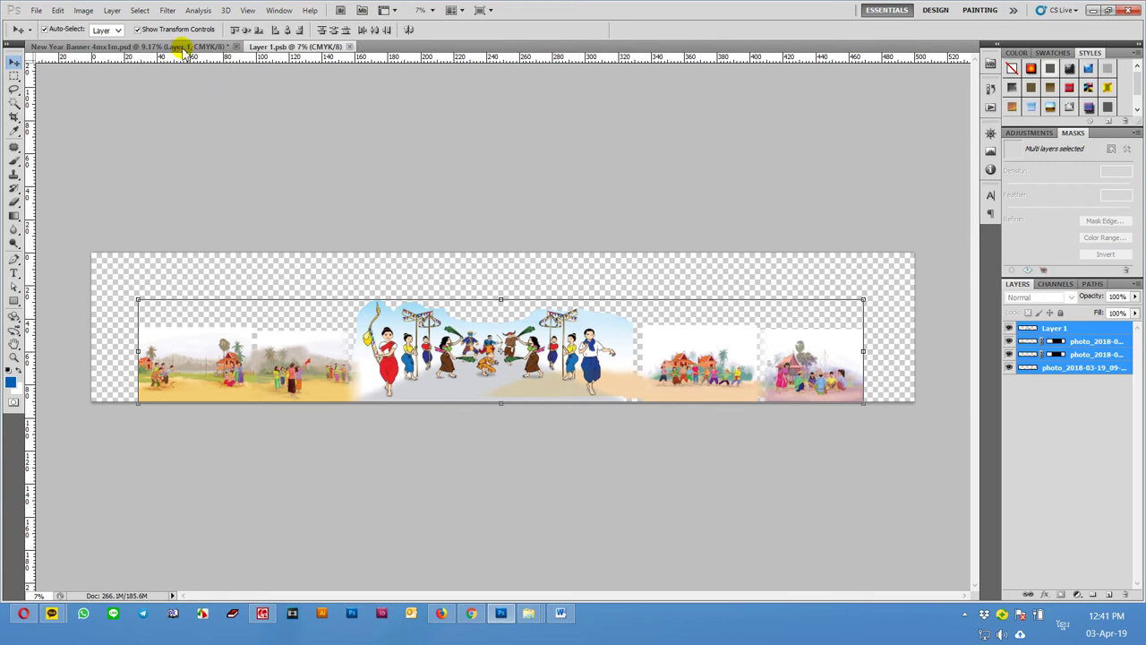
# In the New Year Banner document, set the Layer 1 photo strip's blend mode to Darken
pyautogui.click(183, 47)
pyautogui.click(707, 506)
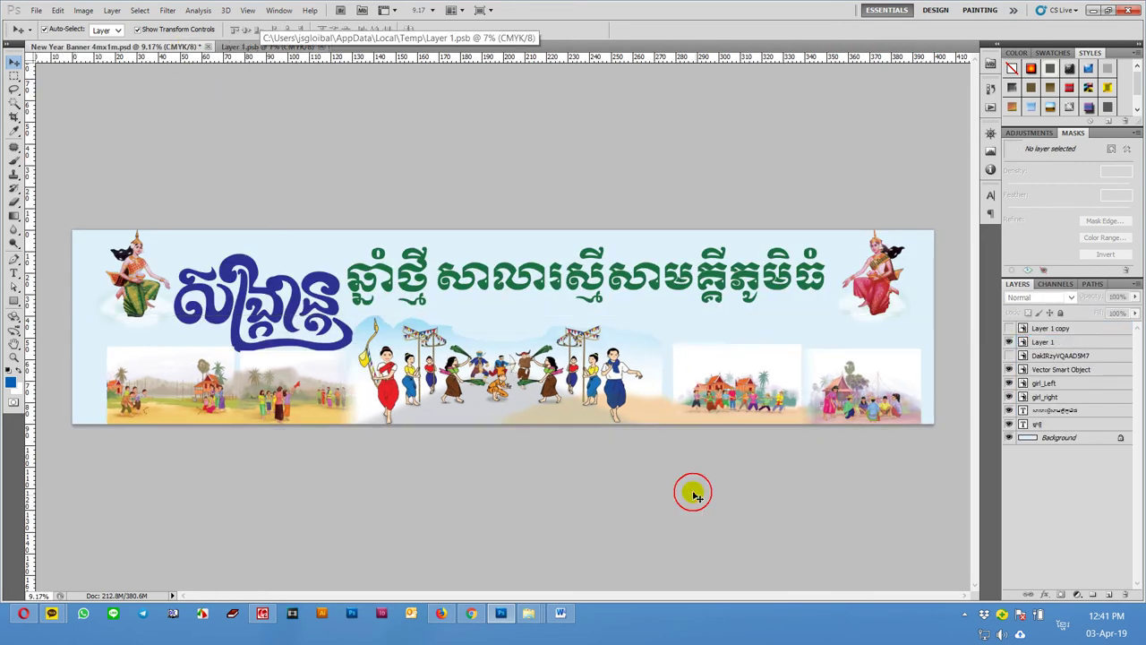
pyautogui.click(459, 406)
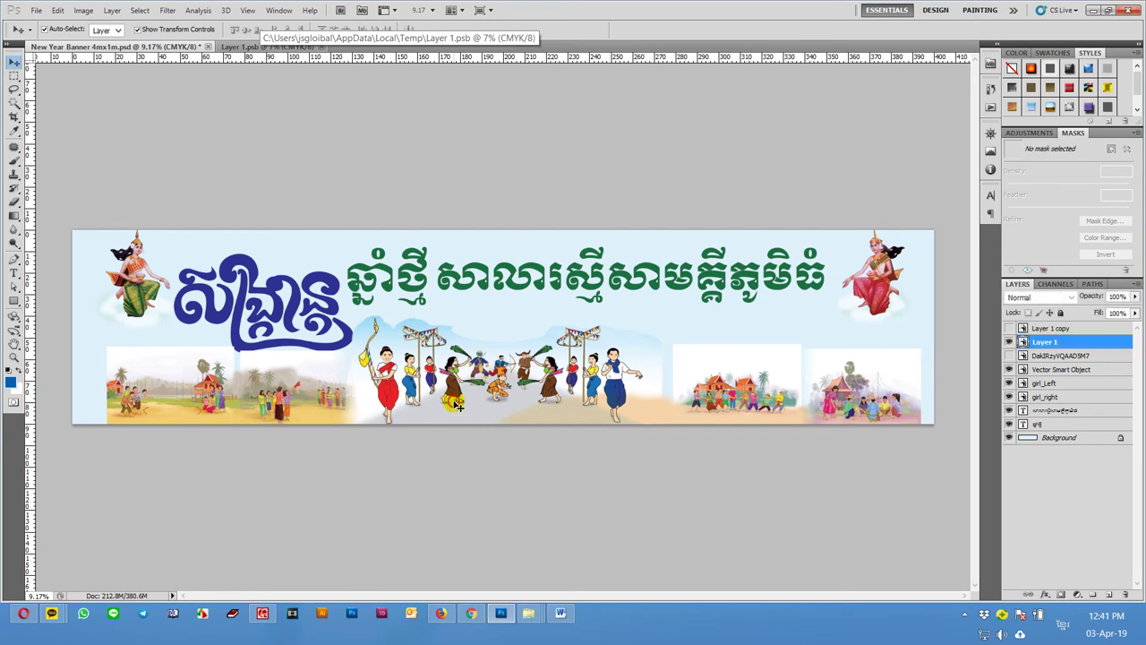
pyautogui.click(1075, 297)
pyautogui.click(1042, 43)
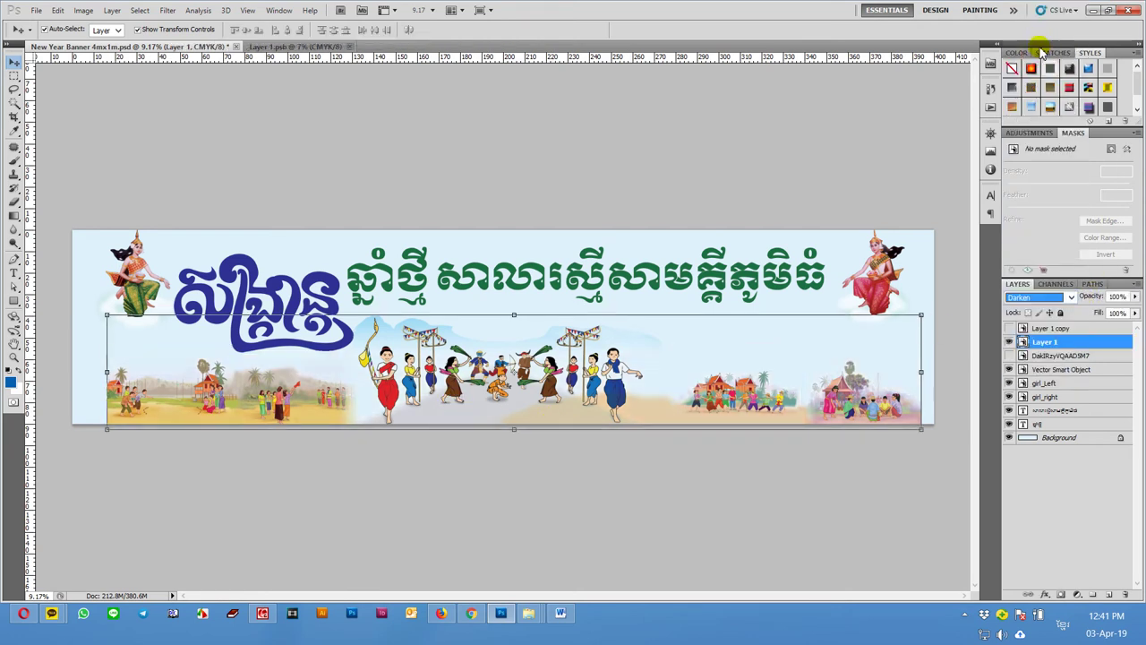
# Switch the strip between Normal and Darken blending to compare, ending on Darken
pyautogui.click(1039, 296)
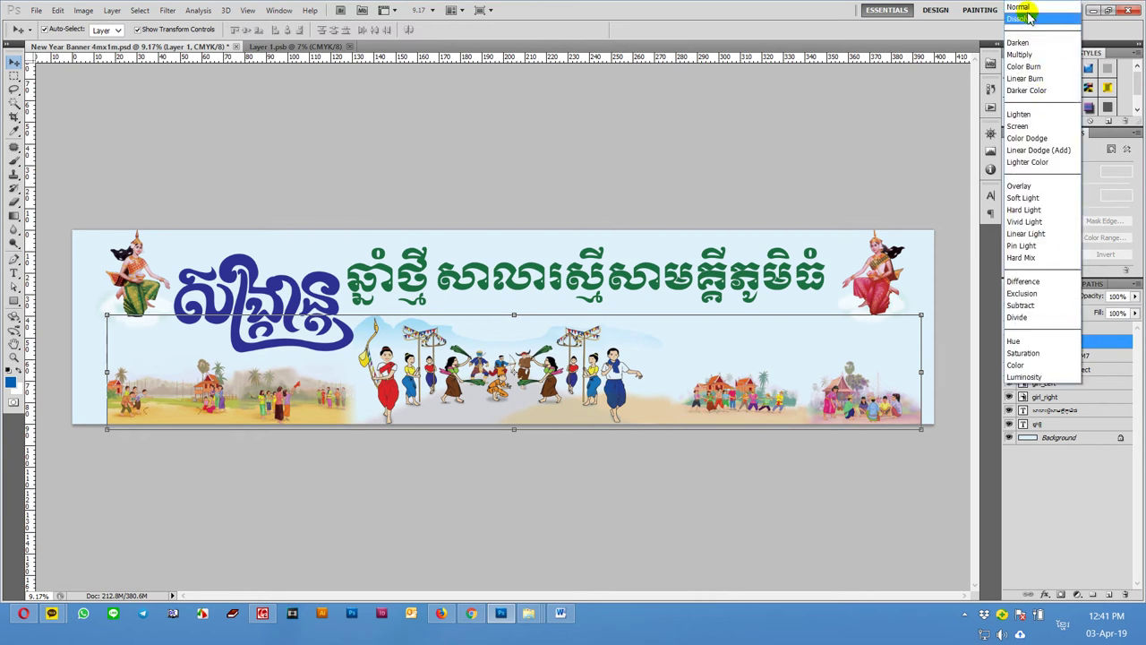
pyautogui.click(1021, 7)
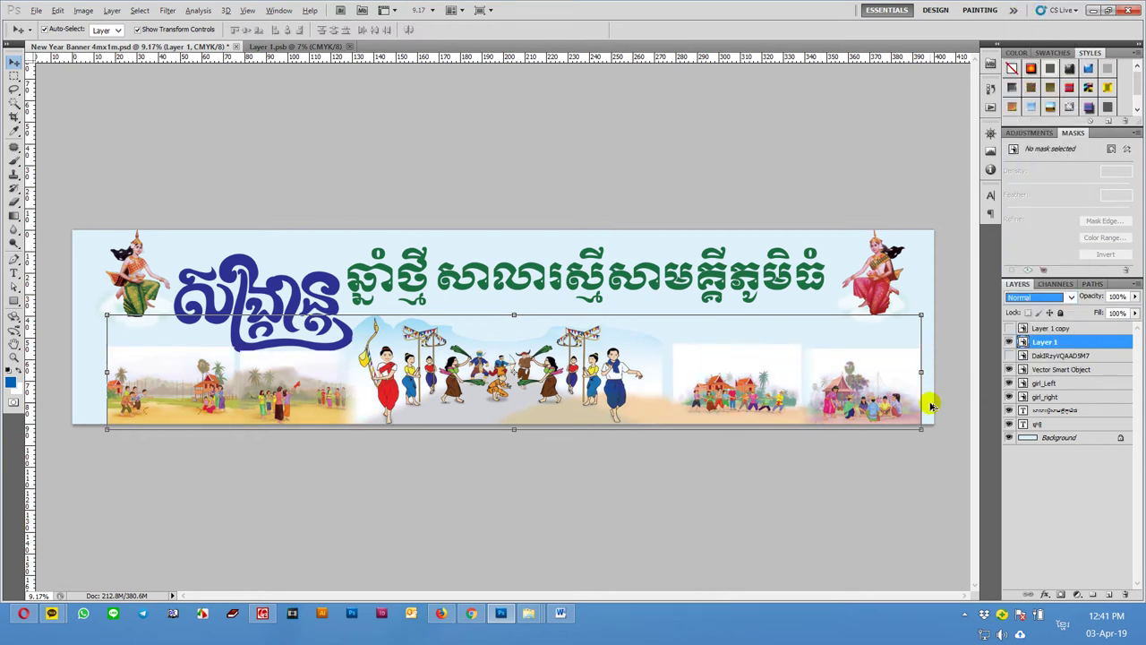
pyautogui.click(1052, 298)
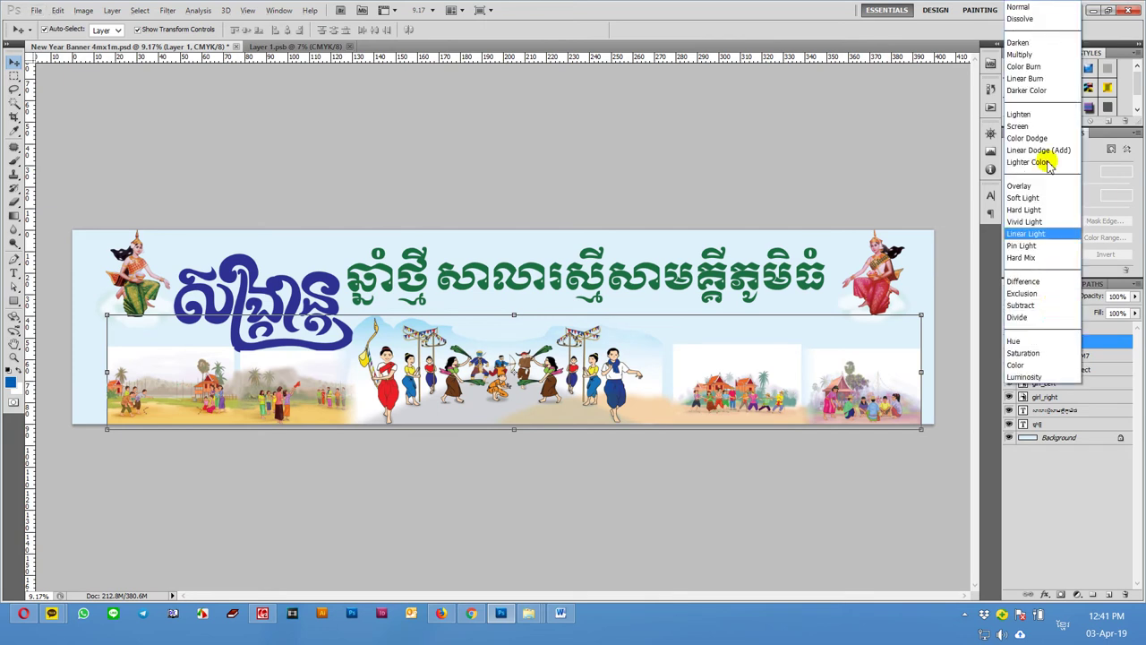
pyautogui.click(1022, 43)
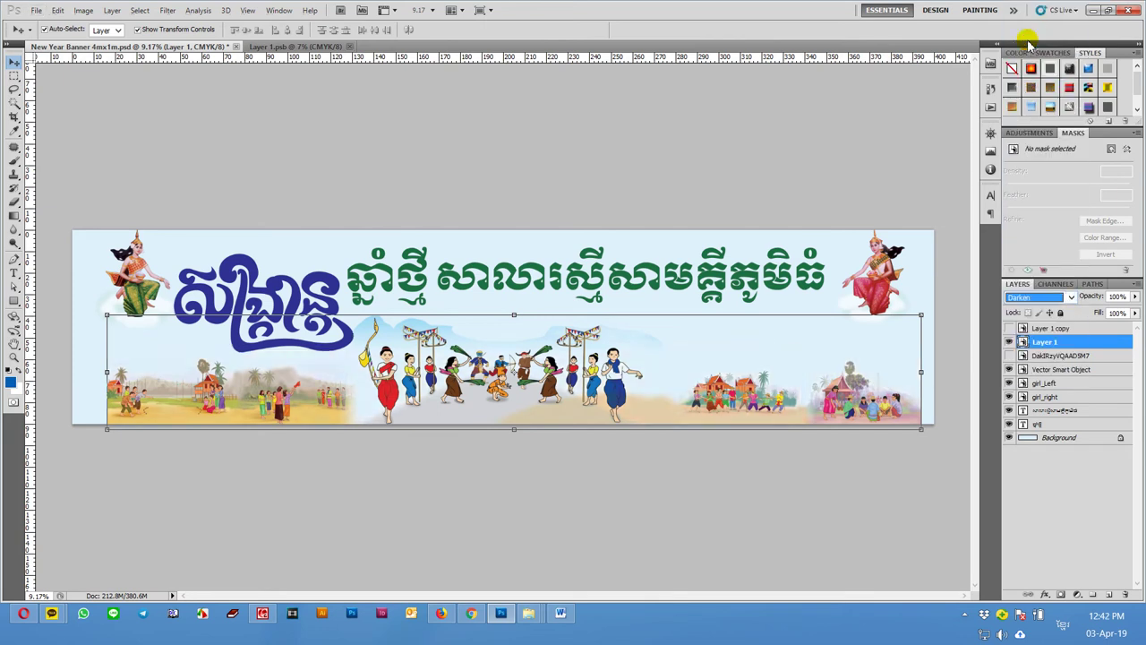
pyautogui.click(1039, 296)
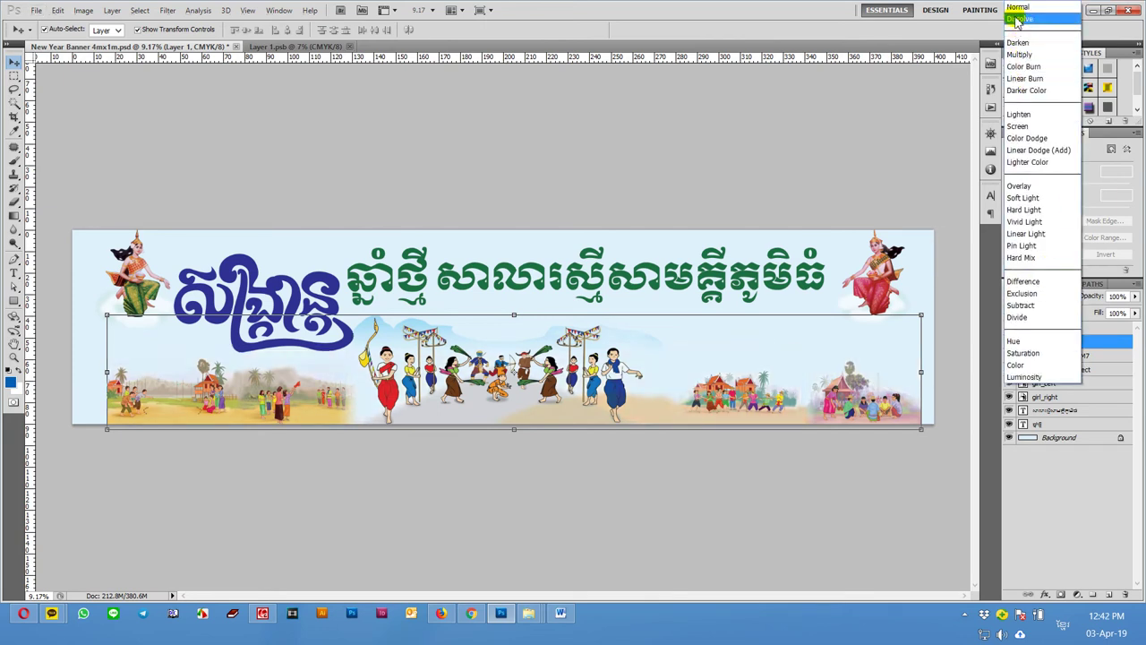
pyautogui.click(1017, 7)
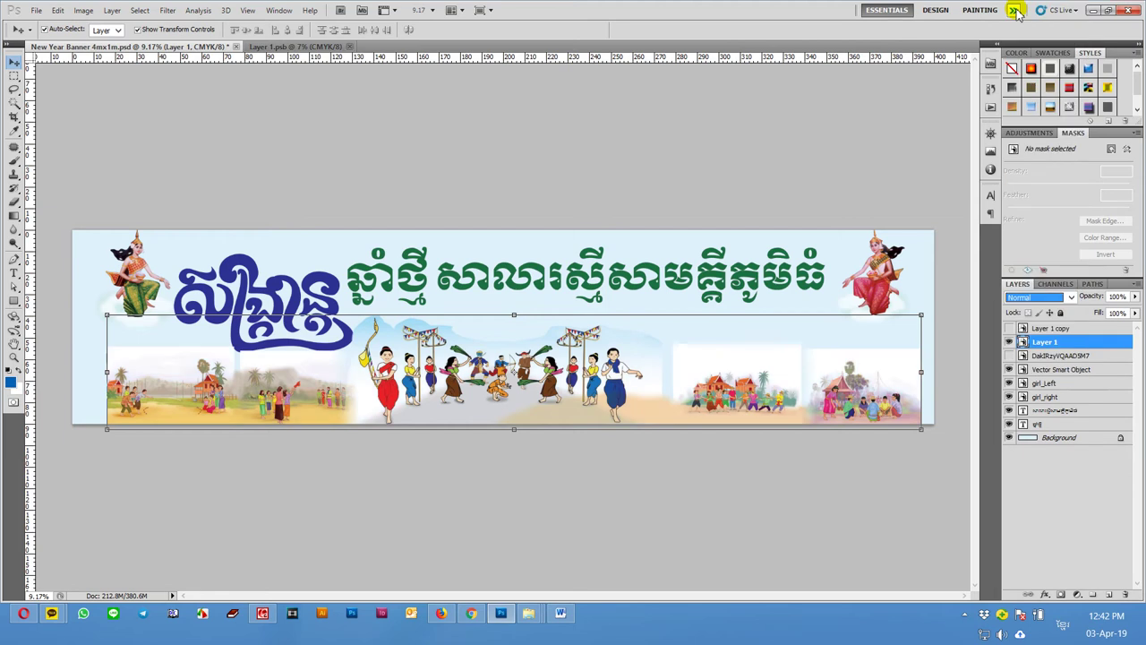
pyautogui.click(1042, 301)
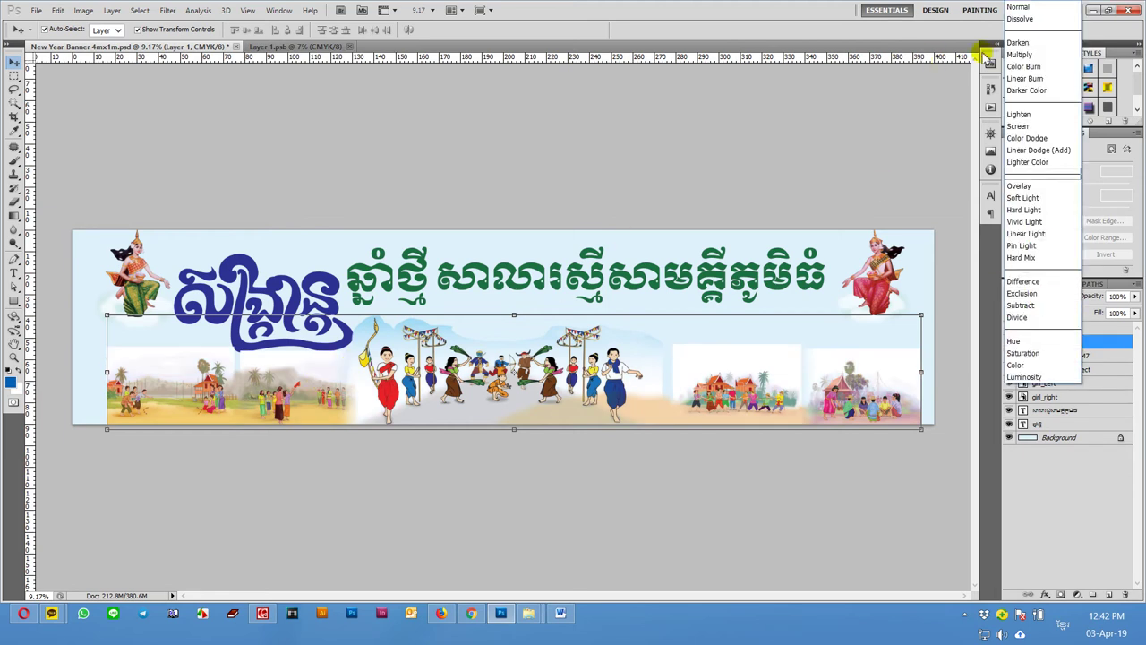
pyautogui.click(1027, 44)
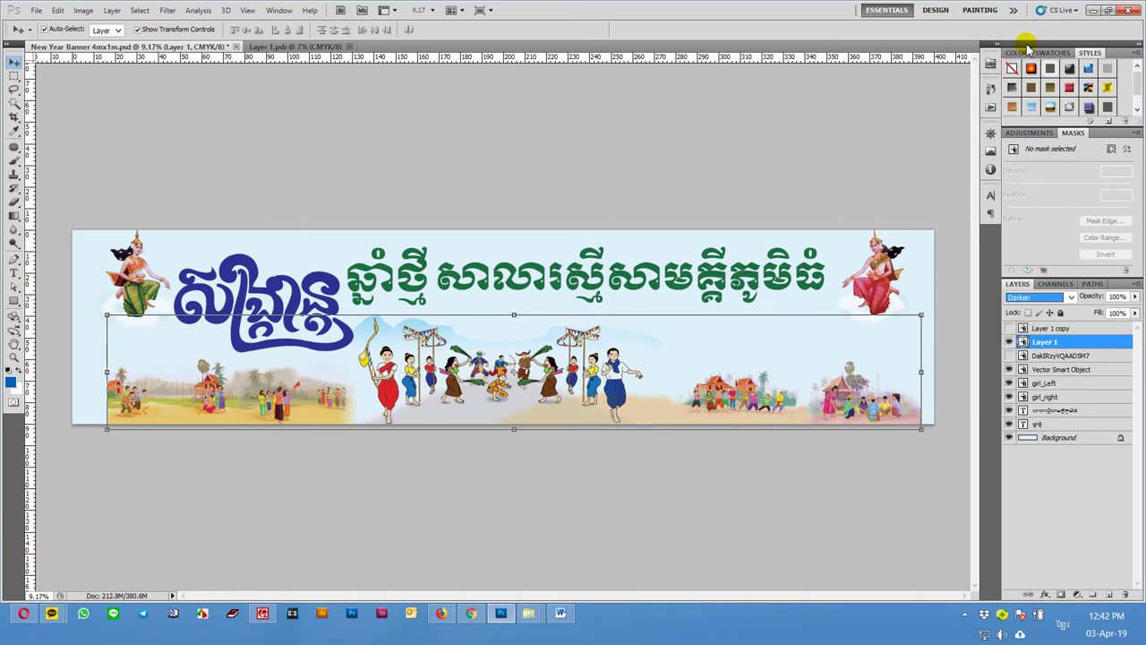
# Compare Normal and Darken again with undo, leaving Darken, and reselect the Layer 1 strip
pyautogui.hotkey('ctrl', 'z')
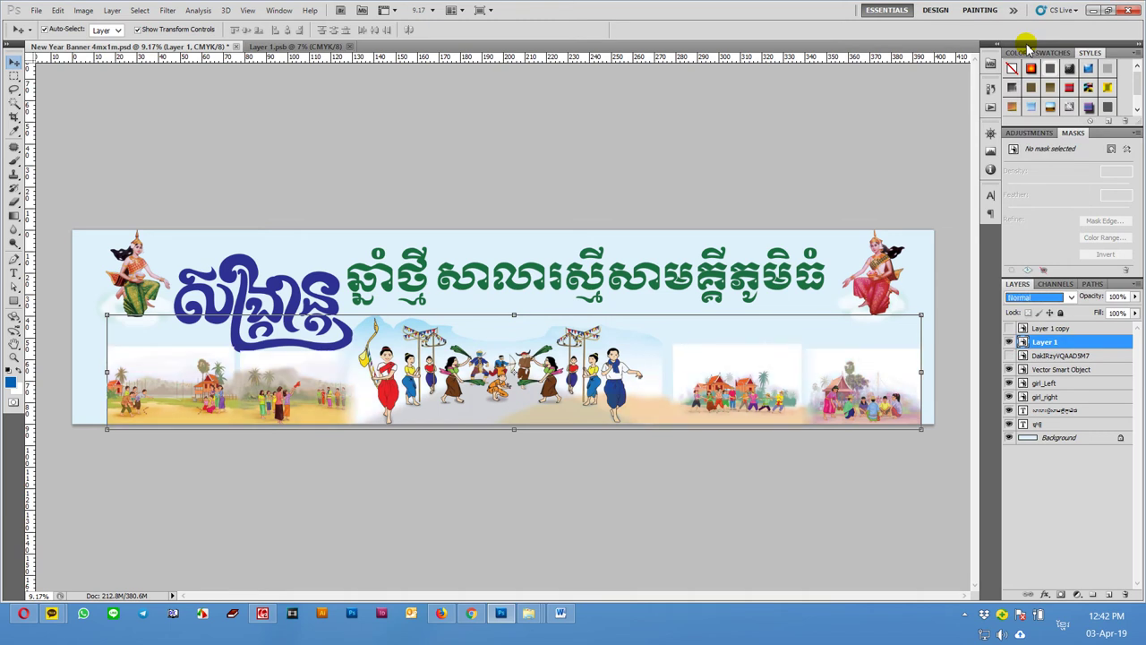
pyautogui.hotkey('ctrl', 'z')
pyautogui.hotkey('ctrl', 'z')
pyautogui.hotkey('ctrl', 'z')
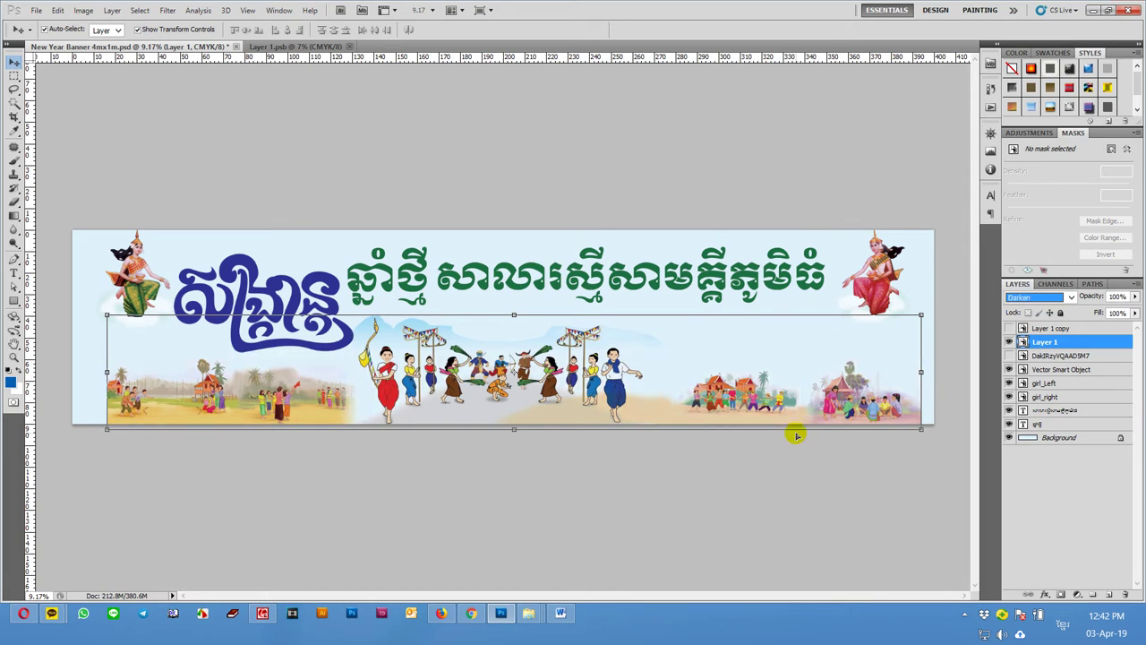
pyautogui.hotkey('ctrl', 'z')
pyautogui.hotkey('ctrl', 'z')
pyautogui.hotkey('ctrl', 'z')
pyautogui.hotkey('ctrl', 'z')
pyautogui.hotkey('ctrl', 'z')
pyautogui.hotkey('ctrl', 'z')
pyautogui.hotkey('ctrl', 'z')
pyautogui.hotkey('ctrl', 'z')
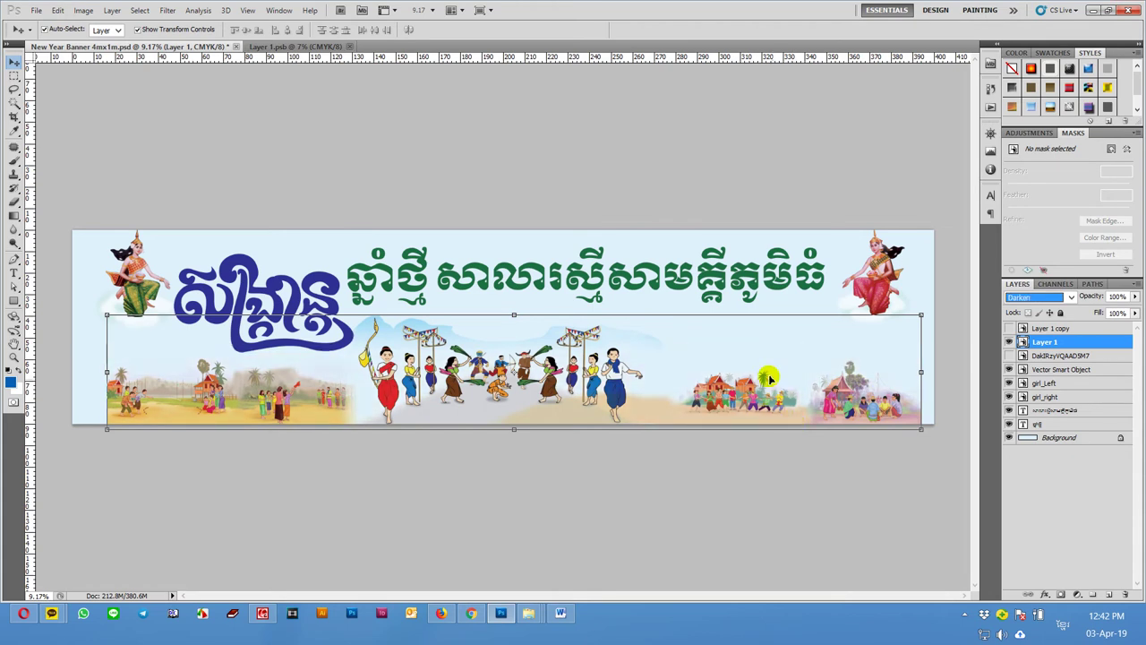
pyautogui.hotkey('ctrl', 'z')
pyautogui.hotkey('ctrl', 'z')
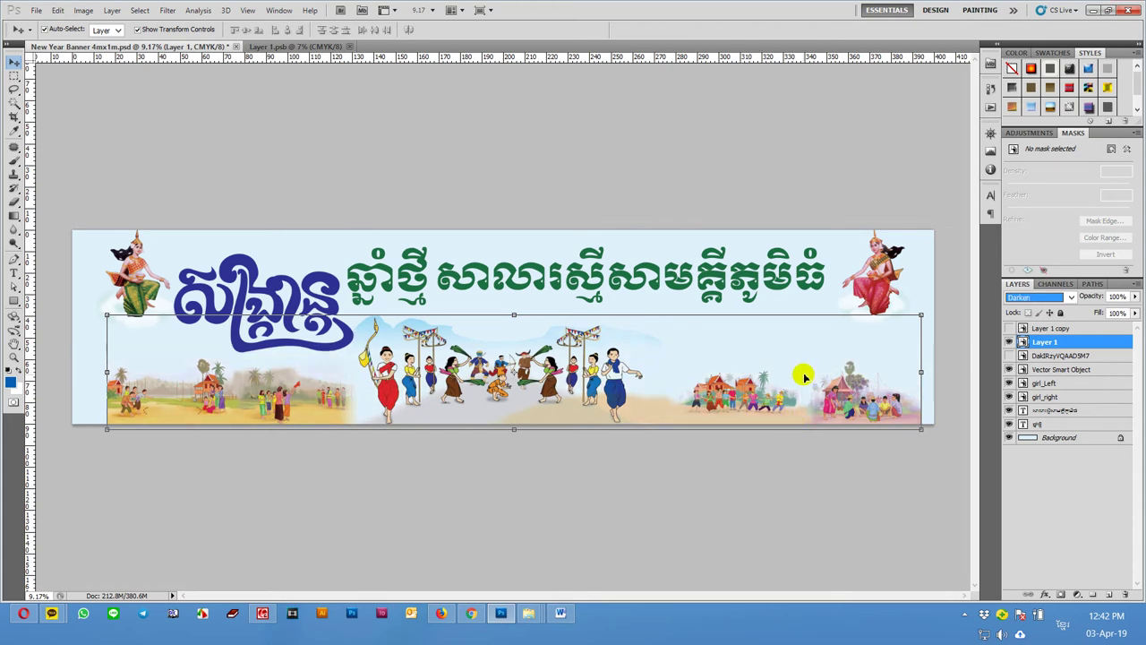
pyautogui.click(742, 492)
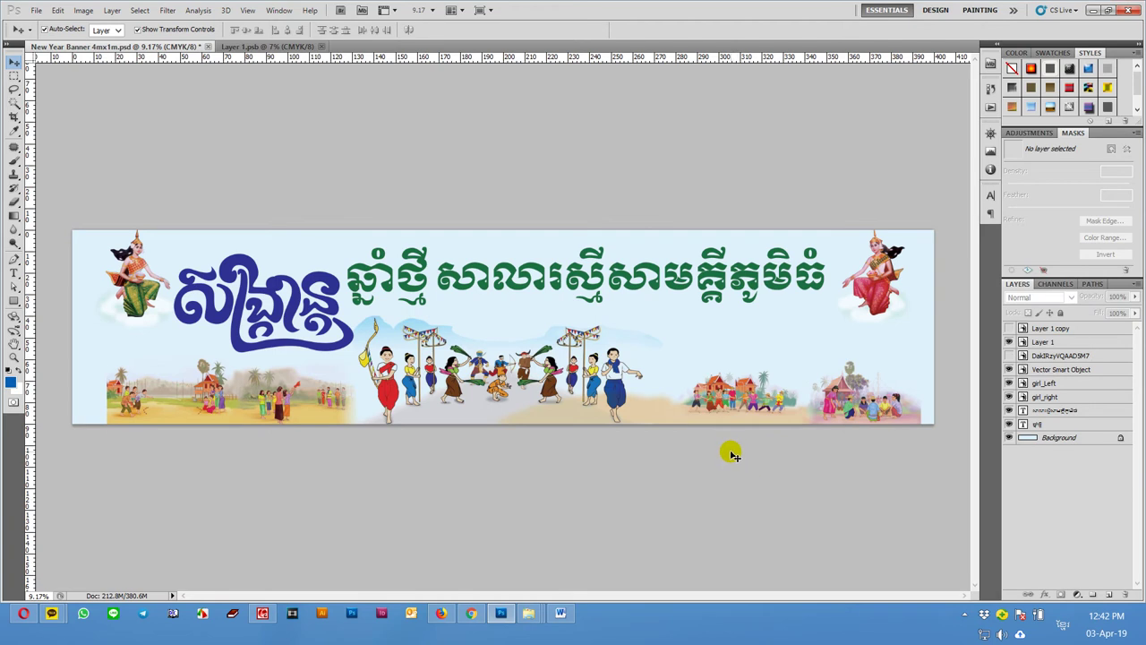
pyautogui.click(591, 391)
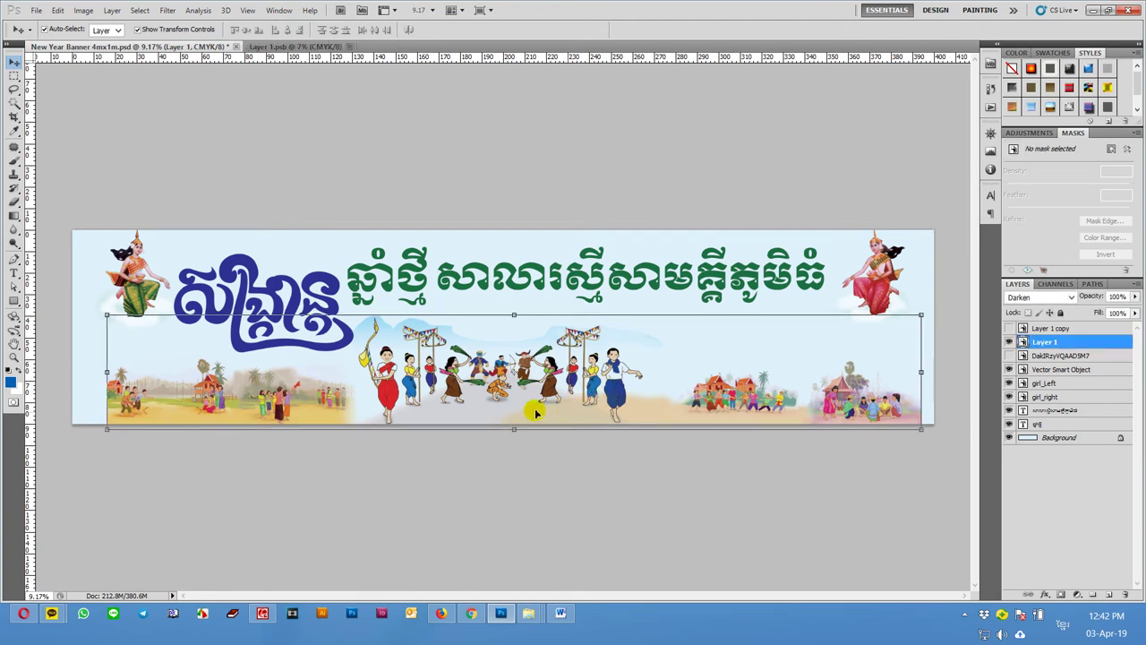
# In Layer 1.psb, select the bottom photo layer and set up the Clone Stamp at size 200
pyautogui.click(296, 46)
pyautogui.scroll(2, 531, 414)
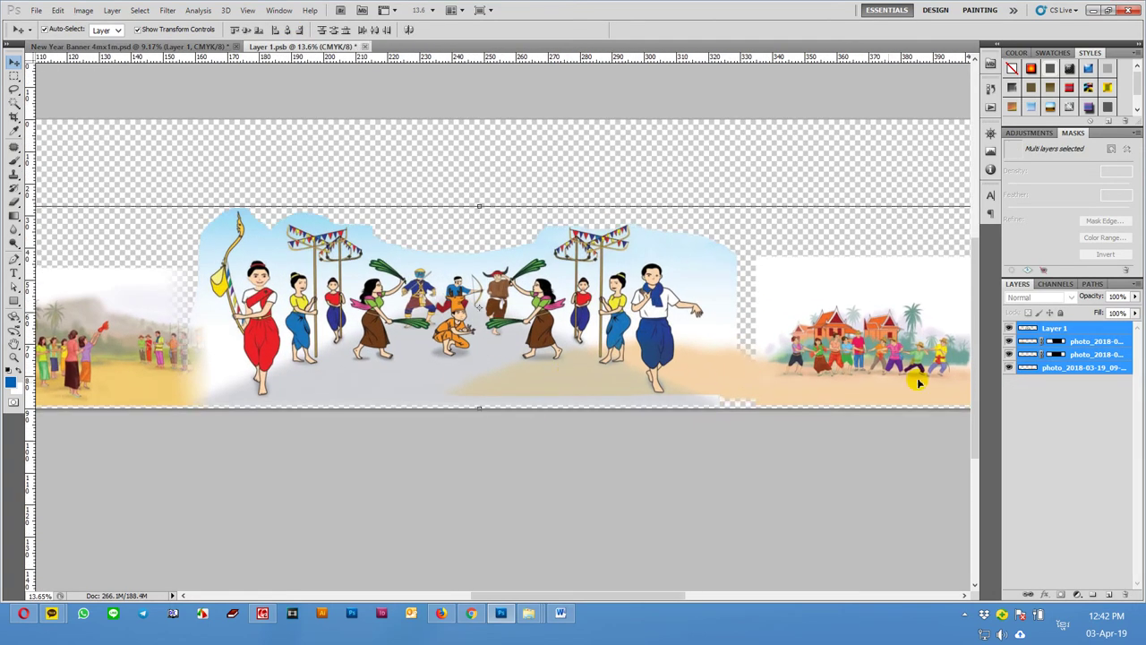
pyautogui.click(1069, 367)
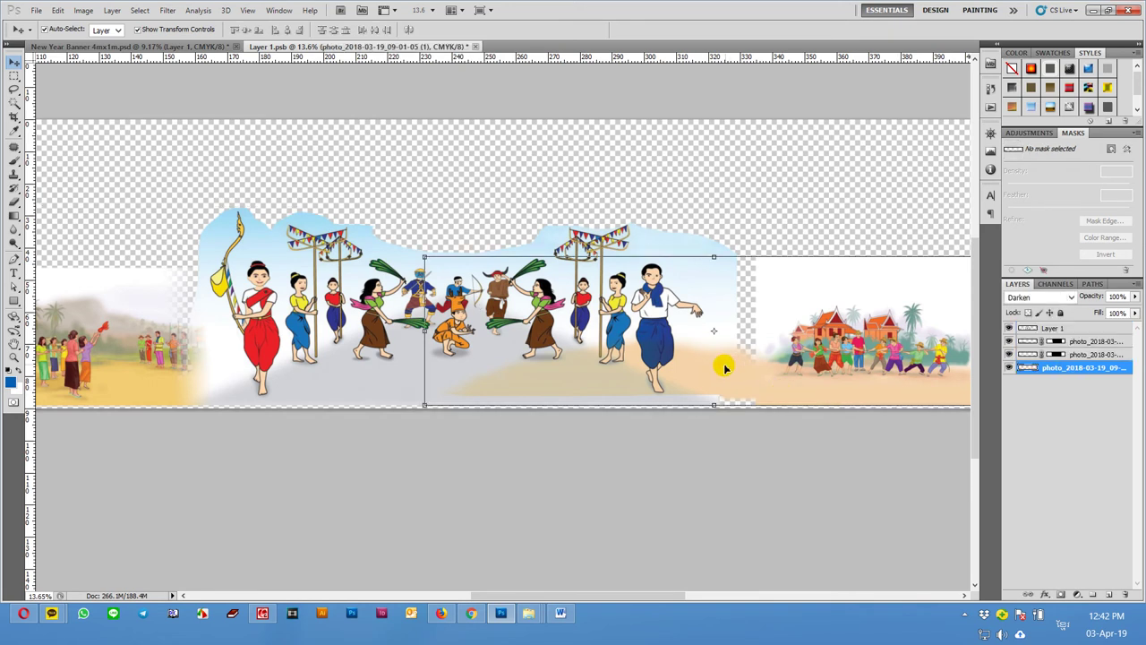
pyautogui.press('s')
pyautogui.press(']')
pyautogui.press(']')
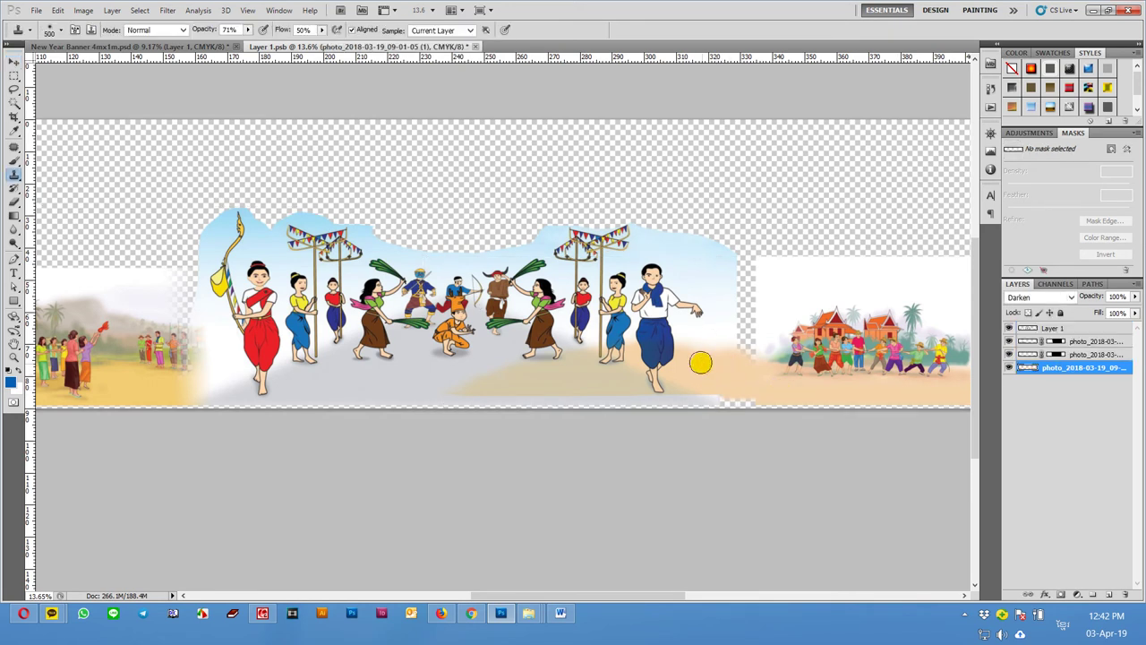
# Clone sand under the dancers' feet and along the bottom edge toward the red-dressed dancer
pyautogui.moveTo(716, 402)
pyautogui.mouseDown()
pyautogui.moveTo(686, 389)
pyautogui.moveTo(566, 390)
pyautogui.mouseUp()
pyautogui.click(699, 388)
pyautogui.click(745, 408)
pyautogui.moveTo(745, 408)
pyautogui.mouseDown()
pyautogui.moveTo(442, 334)
pyautogui.moveTo(733, 414)
pyautogui.moveTo(438, 367)
pyautogui.mouseUp()
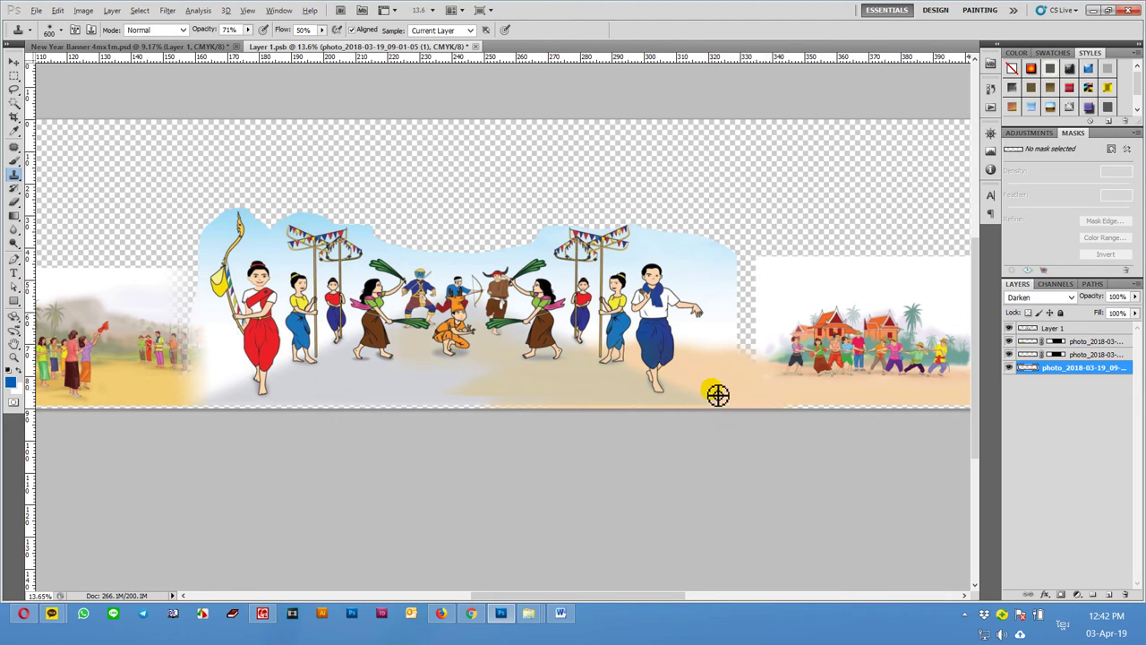
pyautogui.moveTo(438, 367); pyautogui.dragTo(486, 358)
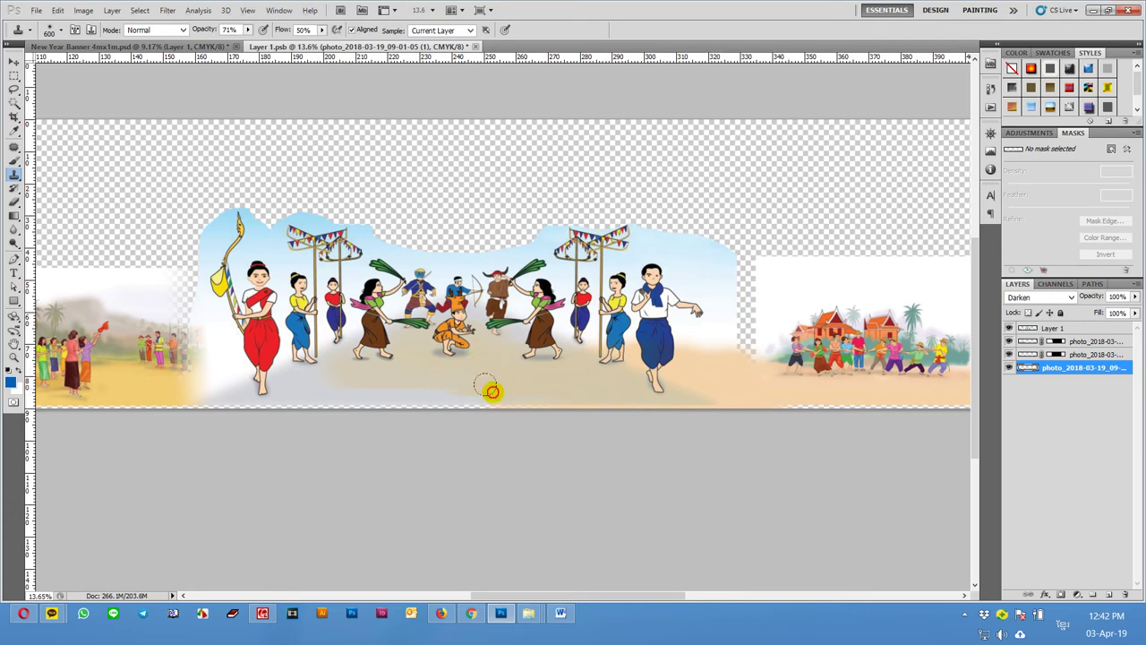
pyautogui.moveTo(451, 399); pyautogui.dragTo(549, 396)
pyautogui.click(382, 413)
pyautogui.moveTo(383, 413)
pyautogui.mouseDown()
pyautogui.moveTo(296, 404)
pyautogui.moveTo(376, 351)
pyautogui.mouseUp()
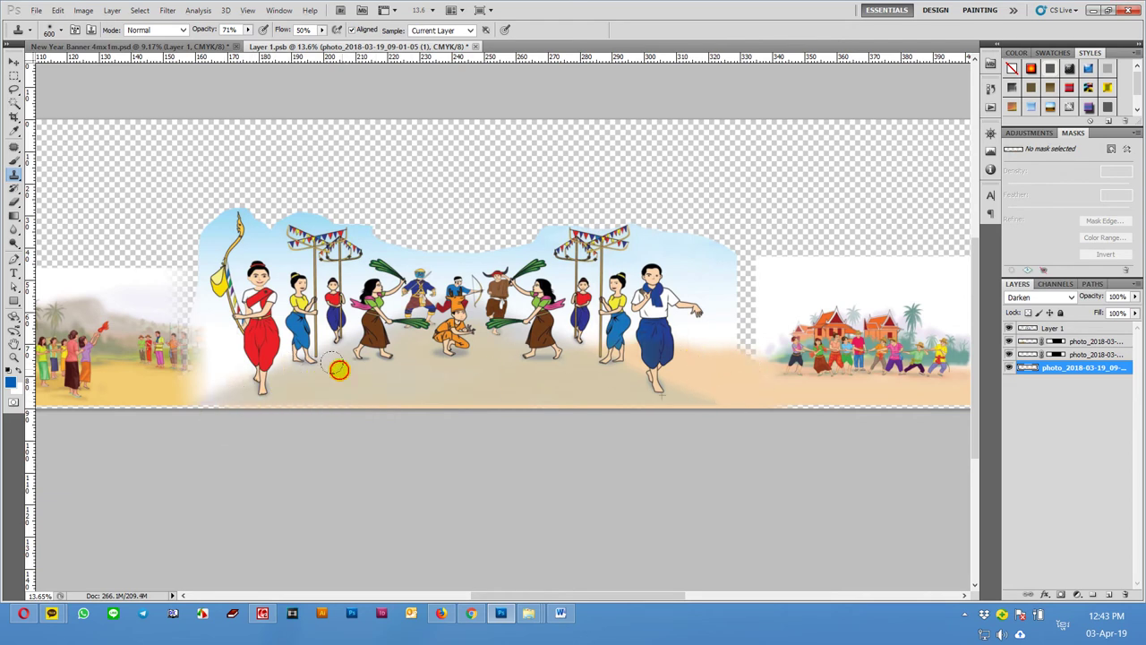
# Fill sand around the crouching child and blend it toward the right village picture
pyautogui.moveTo(508, 341); pyautogui.dragTo(433, 329)
pyautogui.keyDown('alt'); pyautogui.click(724, 382); pyautogui.keyUp('alt')
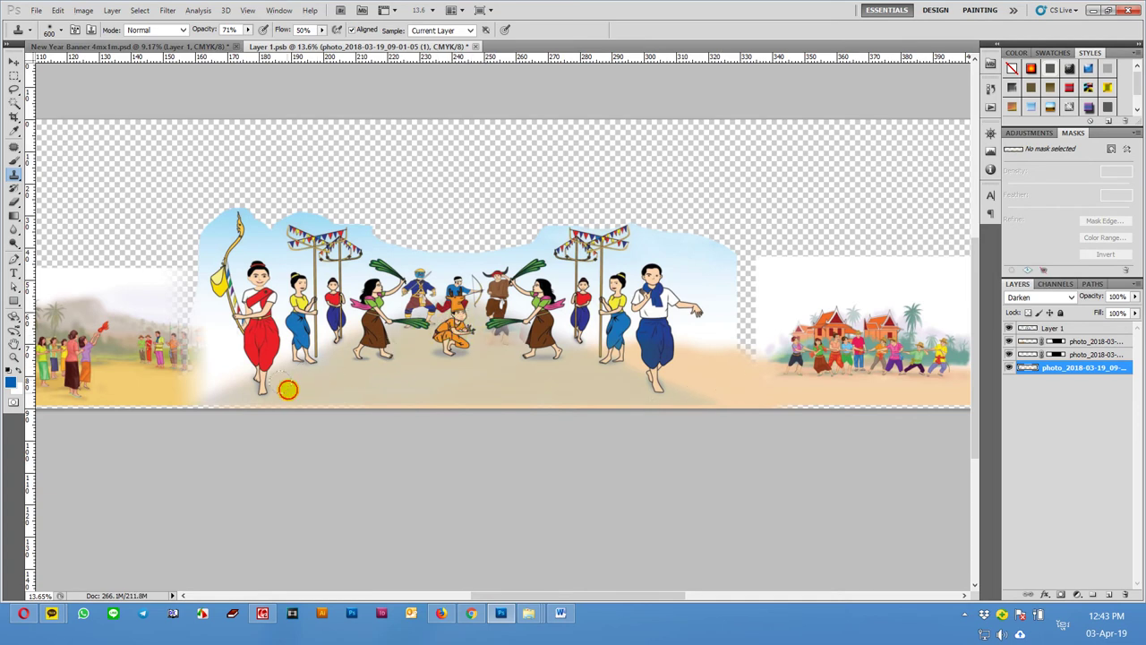
pyautogui.keyDown('alt'); pyautogui.click(722, 387); pyautogui.keyUp('alt')
pyautogui.click(632, 380)
pyautogui.keyDown('alt'); pyautogui.click(726, 379); pyautogui.keyUp('alt')
pyautogui.moveTo(473, 388); pyautogui.dragTo(443, 382)
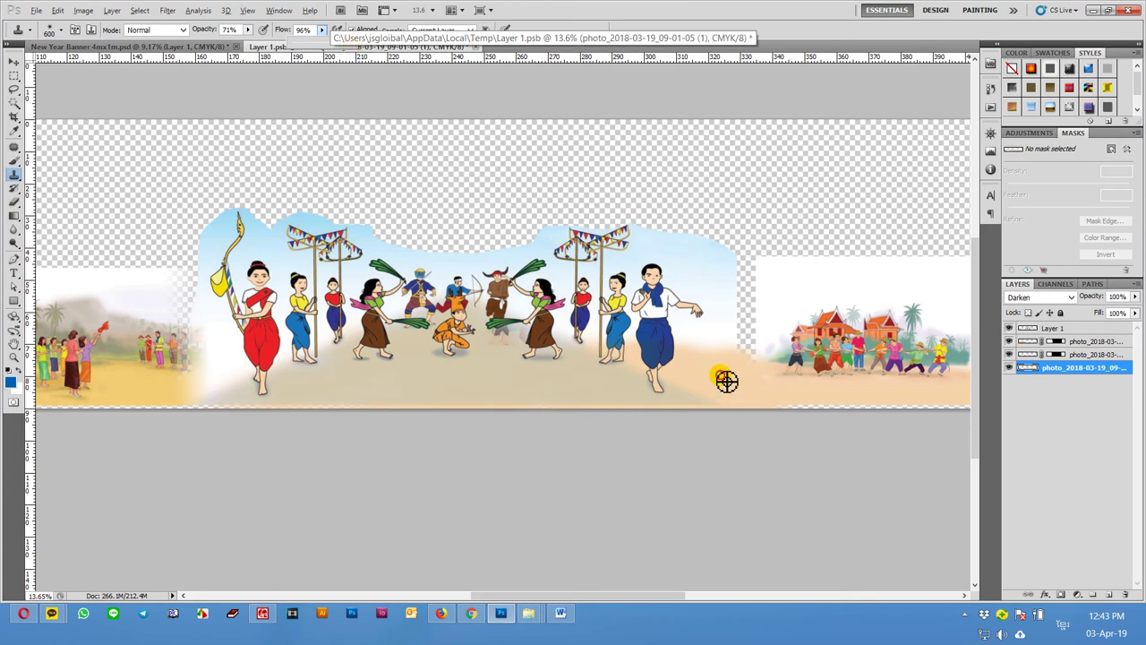
pyautogui.moveTo(538, 376); pyautogui.dragTo(428, 367)
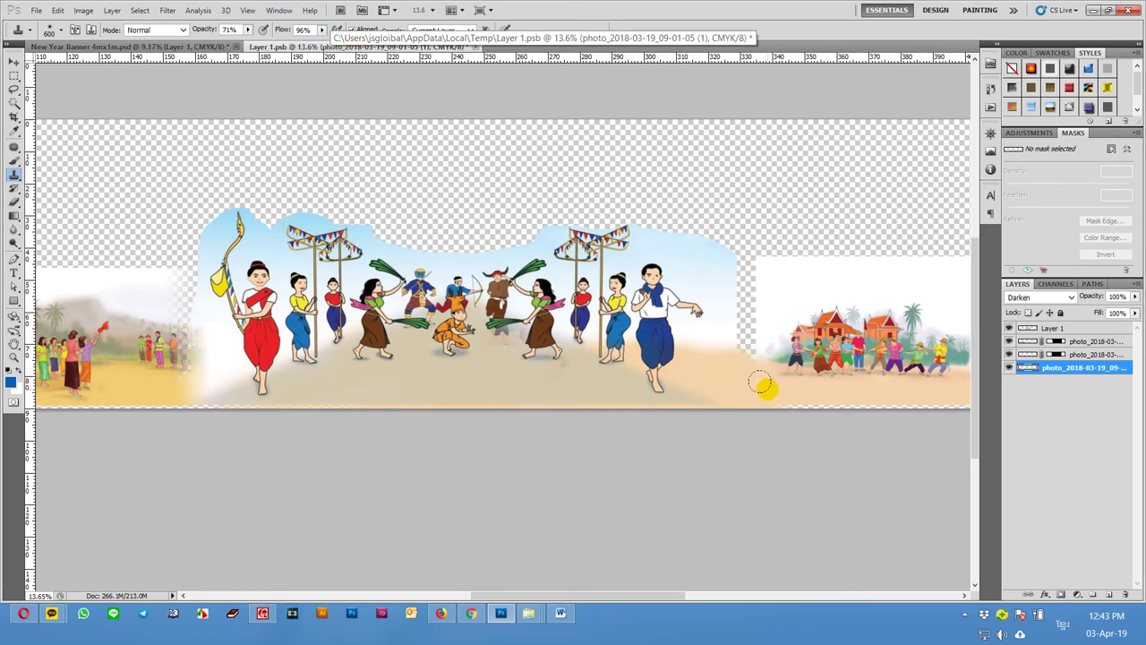
# Briefly toggle the left photo layer, then hide the dancers artwork to inspect the sand
pyautogui.click(1009, 343)
pyautogui.click(1009, 342)
pyautogui.click(1010, 328)
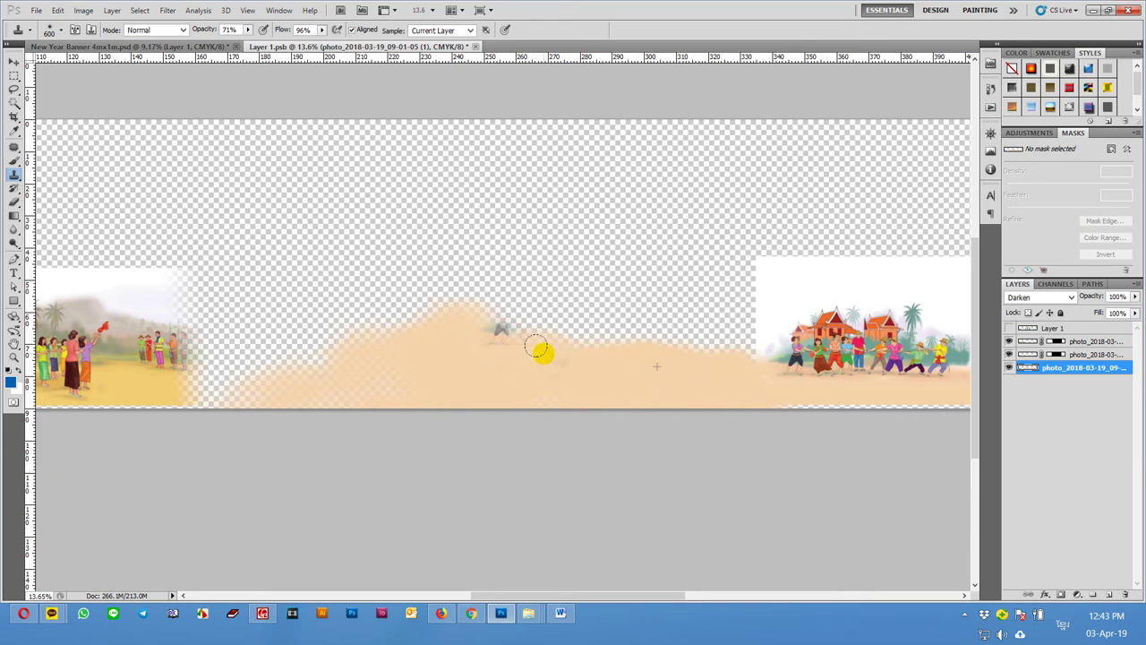
# Clone sand over the middle ground, then add a white-filled layer at the bottom of the stack
pyautogui.keyDown('alt'); pyautogui.click(633, 380); pyautogui.keyUp('alt')
pyautogui.moveTo(548, 352)
pyautogui.mouseDown()
pyautogui.moveTo(465, 350)
pyautogui.moveTo(332, 386)
pyautogui.mouseUp()
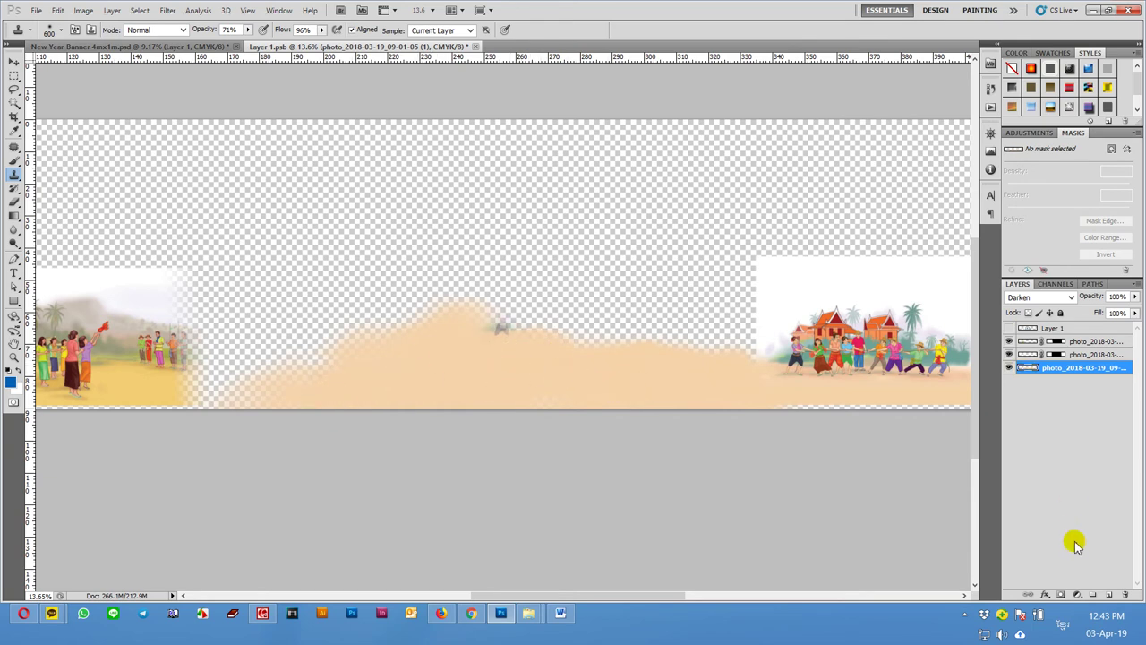
pyautogui.click(1117, 593)
pyautogui.moveTo(1066, 368); pyautogui.dragTo(1077, 414)
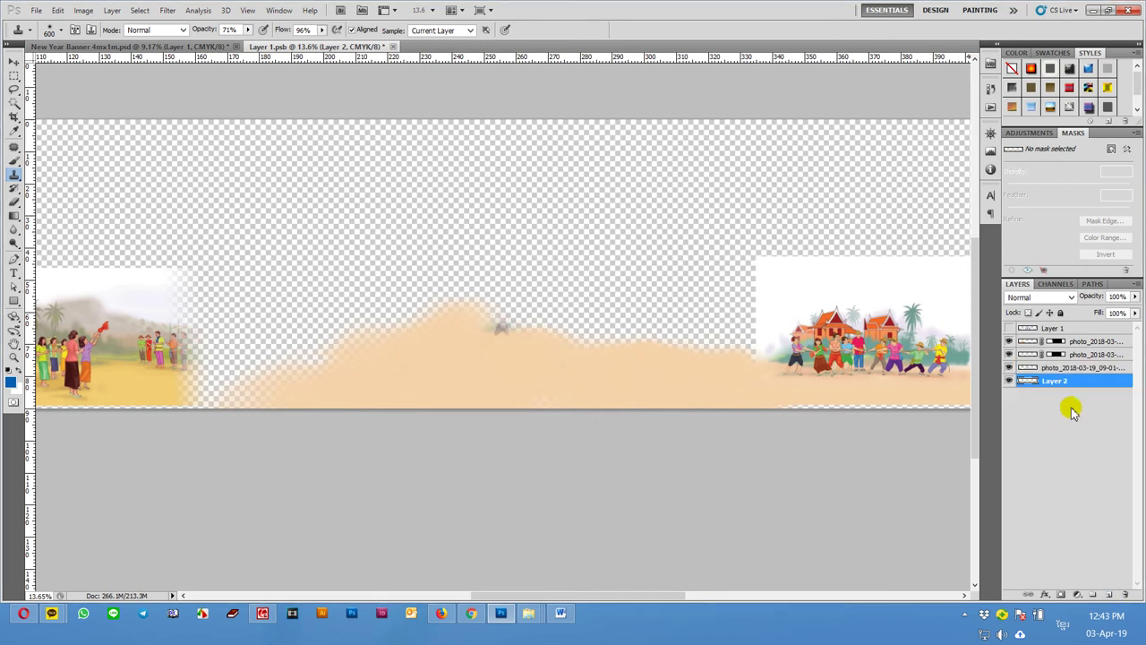
pyautogui.hotkey('alt', 'BackSpace')
pyautogui.hotkey('ctrl', 'BackSpace')
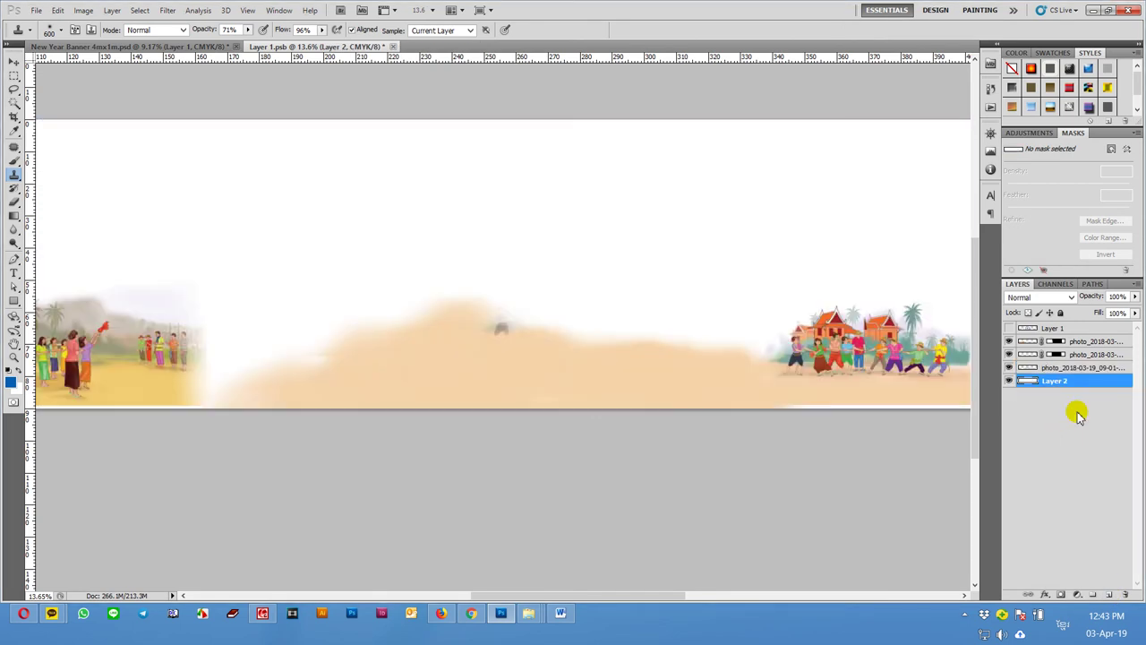
# Clone sand over the grey figure and speck and fill the white gap at lower left
pyautogui.keyDown('alt'); pyautogui.click(518, 379); pyautogui.keyUp('alt')
pyautogui.moveTo(530, 328); pyautogui.dragTo(485, 327)
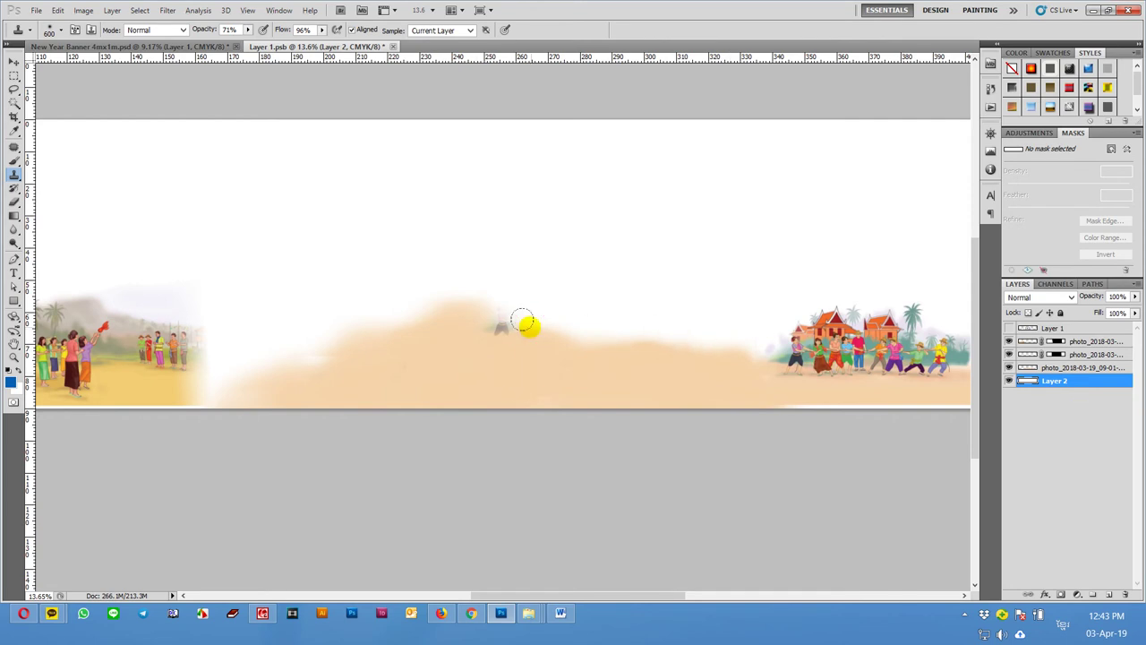
pyautogui.click(1049, 368)
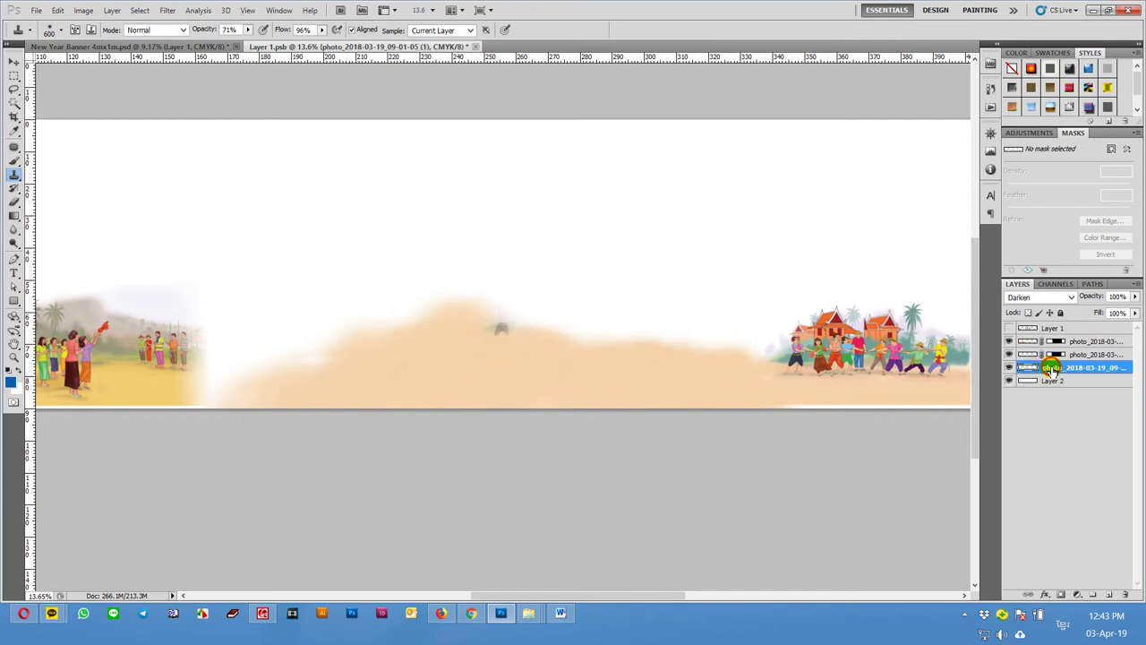
pyautogui.keyDown('alt'); pyautogui.click(529, 352); pyautogui.keyUp('alt')
pyautogui.moveTo(499, 328); pyautogui.dragTo(418, 332)
pyautogui.keyDown('alt'); pyautogui.click(502, 369); pyautogui.keyUp('alt')
pyautogui.moveTo(278, 388); pyautogui.dragTo(184, 404)
pyautogui.keyDown('alt'); pyautogui.click(491, 382); pyautogui.keyUp('alt')
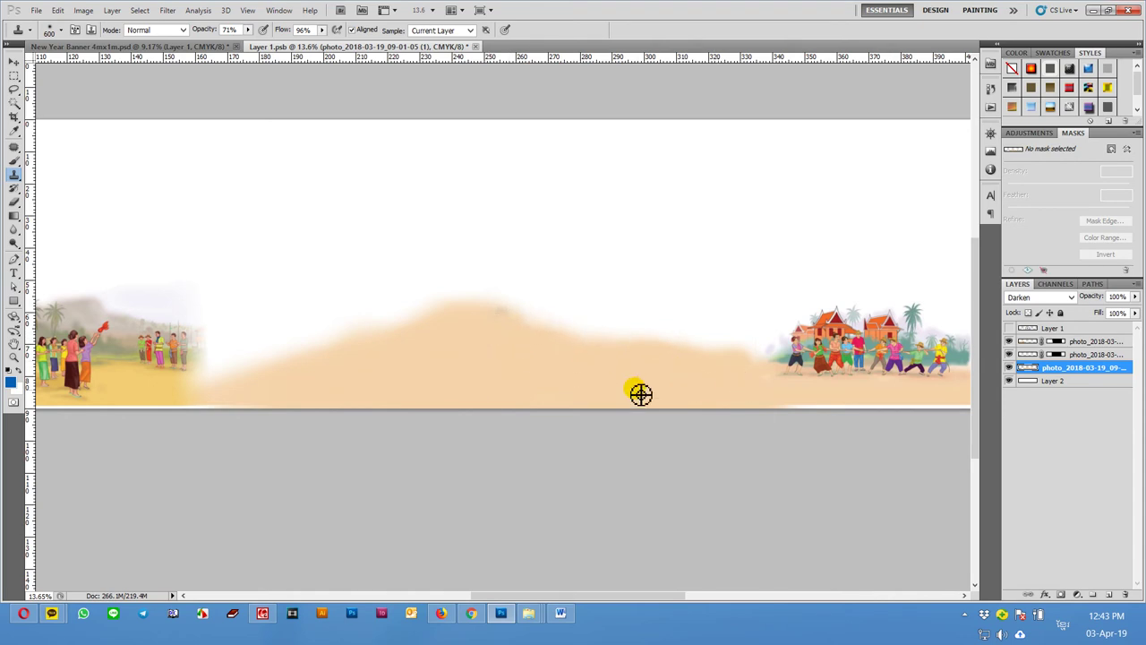
pyautogui.moveTo(555, 341); pyautogui.dragTo(596, 346)
# Toggle the dancers artwork on and off to compare, leaving it visible
pyautogui.click(1009, 329)
pyautogui.click(1009, 328)
pyautogui.click(1009, 328)
pyautogui.click(1010, 328)
pyautogui.click(1010, 329)
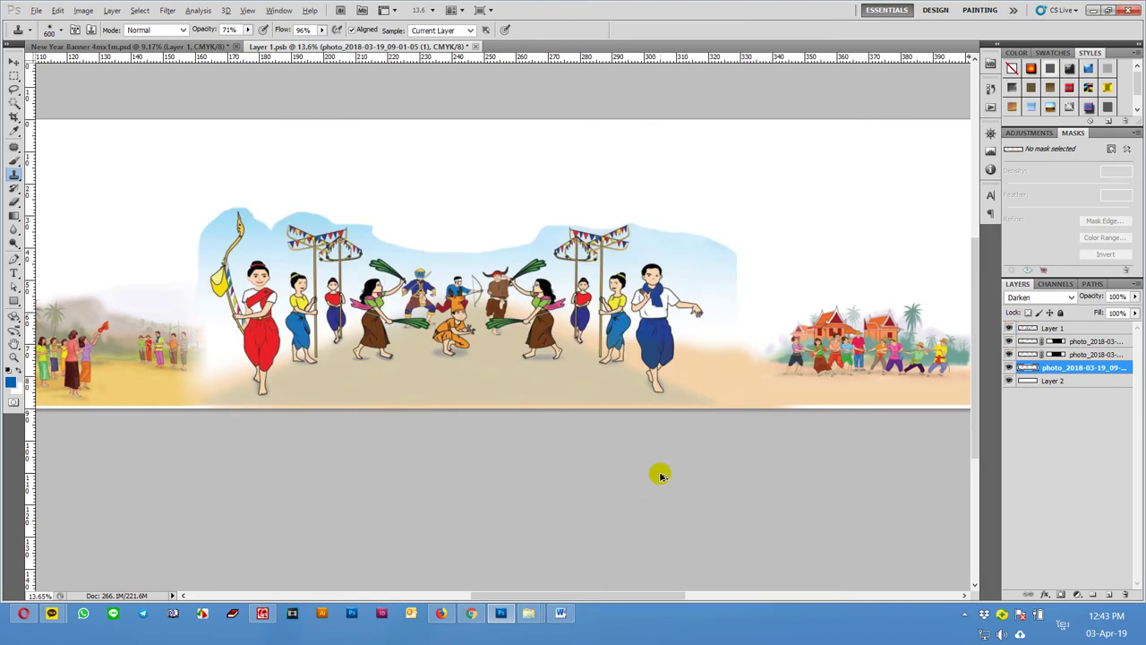
# Zoom in and pan to bring the seated-villagers picture into view
pyautogui.scroll(-1, 658, 475)
pyautogui.scroll(-1, 660, 472)
pyautogui.scroll(1, 819, 430)
pyautogui.scroll(1, 830, 437)
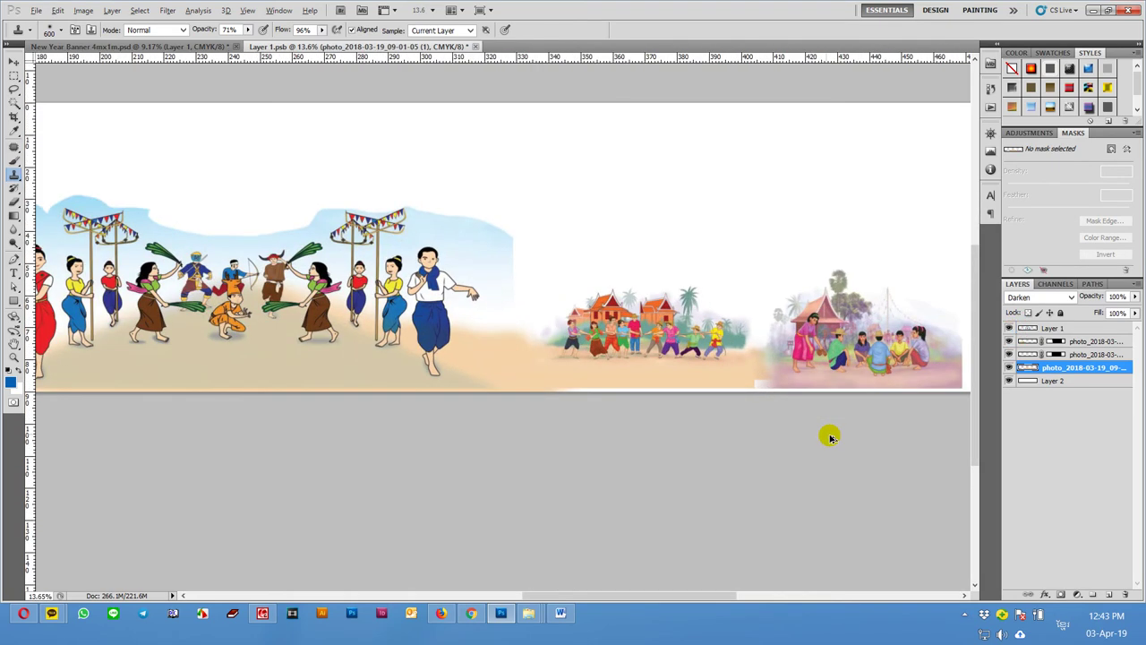
pyautogui.scroll(1, 831, 437)
pyautogui.scroll(1, 830, 437)
pyautogui.press('v')
pyautogui.click(835, 438)
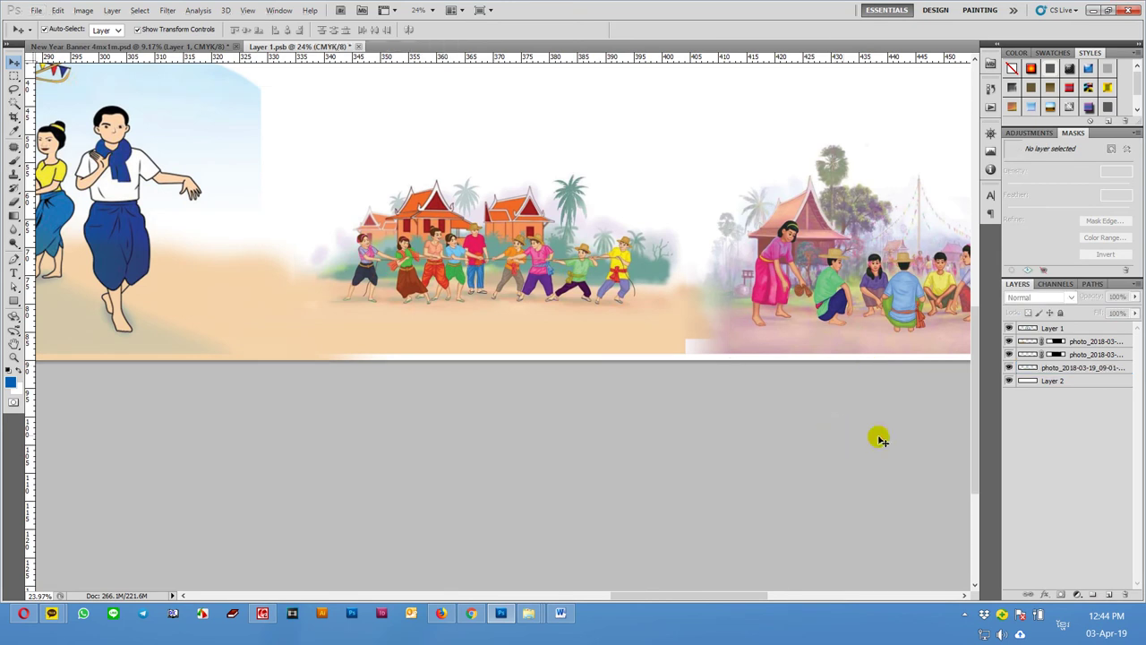
pyautogui.scroll(-1, 834, 438)
pyautogui.scroll(1, 861, 409)
pyautogui.press('s')
pyautogui.moveTo(908, 346); pyautogui.dragTo(457, 394)
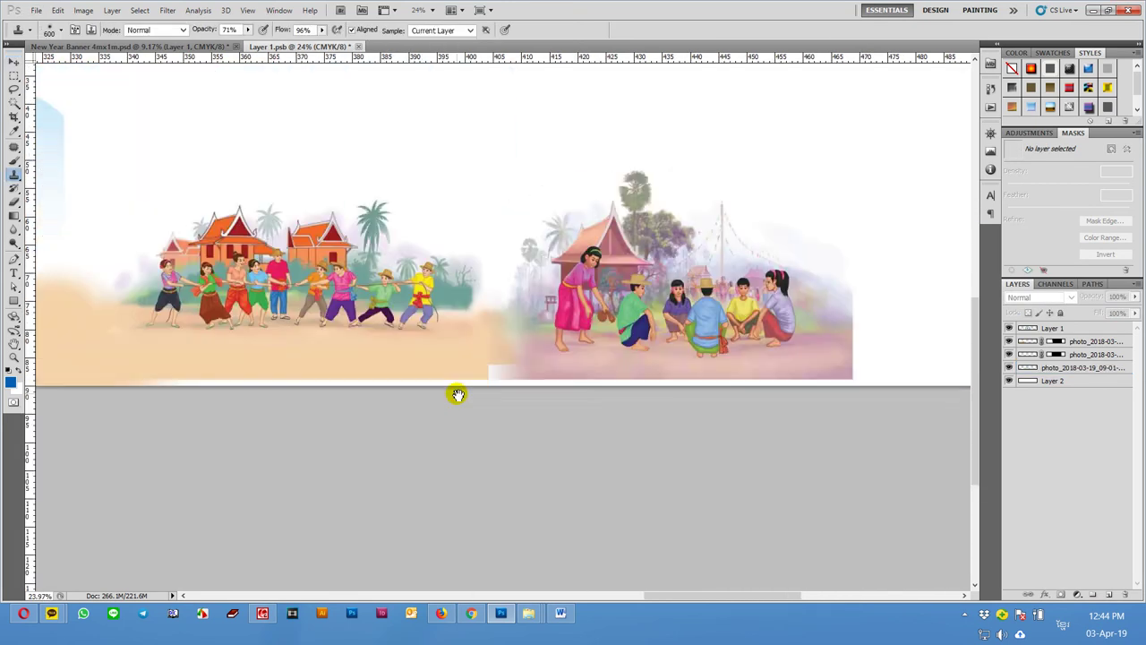
# Shift the seated-villagers picture slightly right, undoing an accidental tug-of-war move
pyautogui.press('v')
pyautogui.click(587, 344)
pyautogui.click(421, 358)
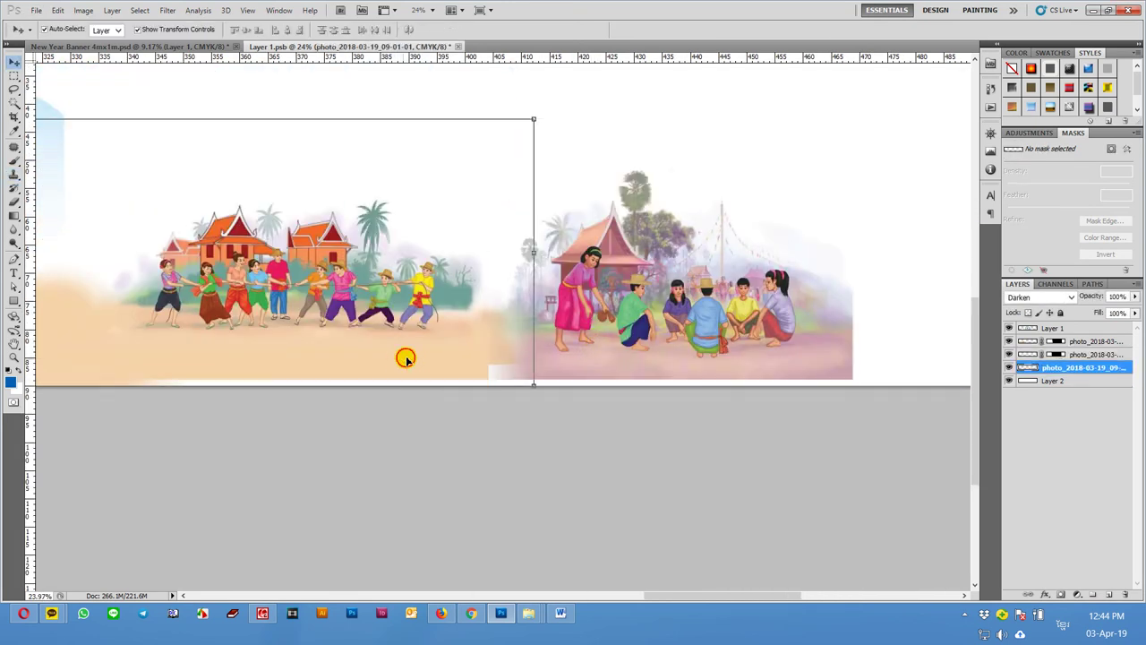
pyautogui.moveTo(629, 338); pyautogui.dragTo(669, 337)
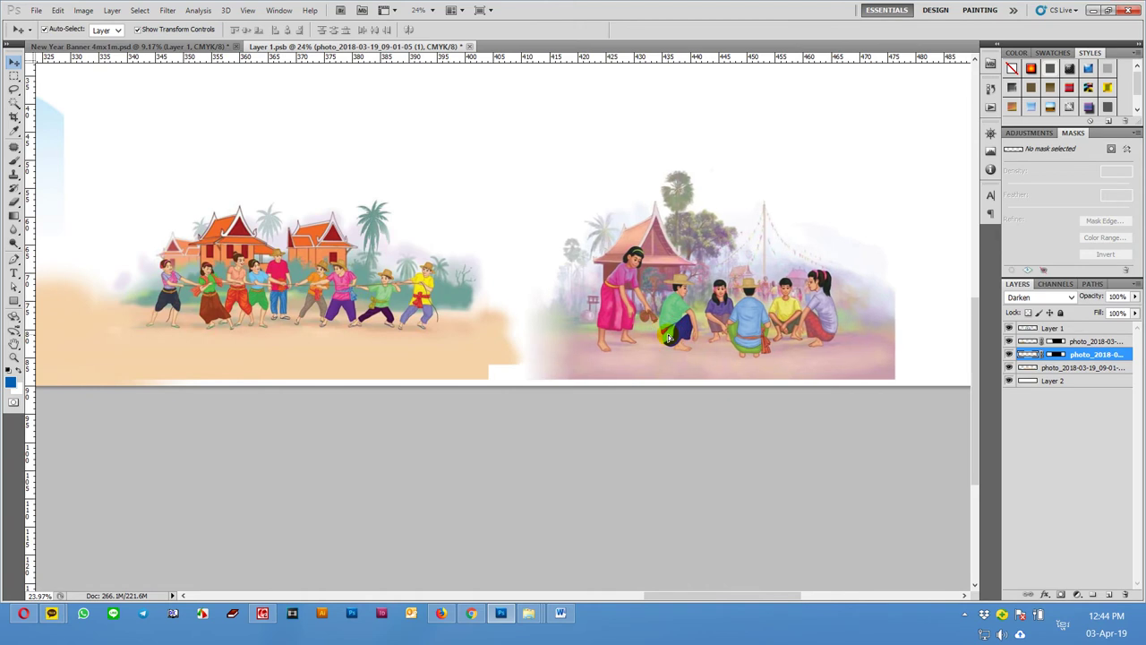
pyautogui.click(464, 360)
pyautogui.click(374, 274)
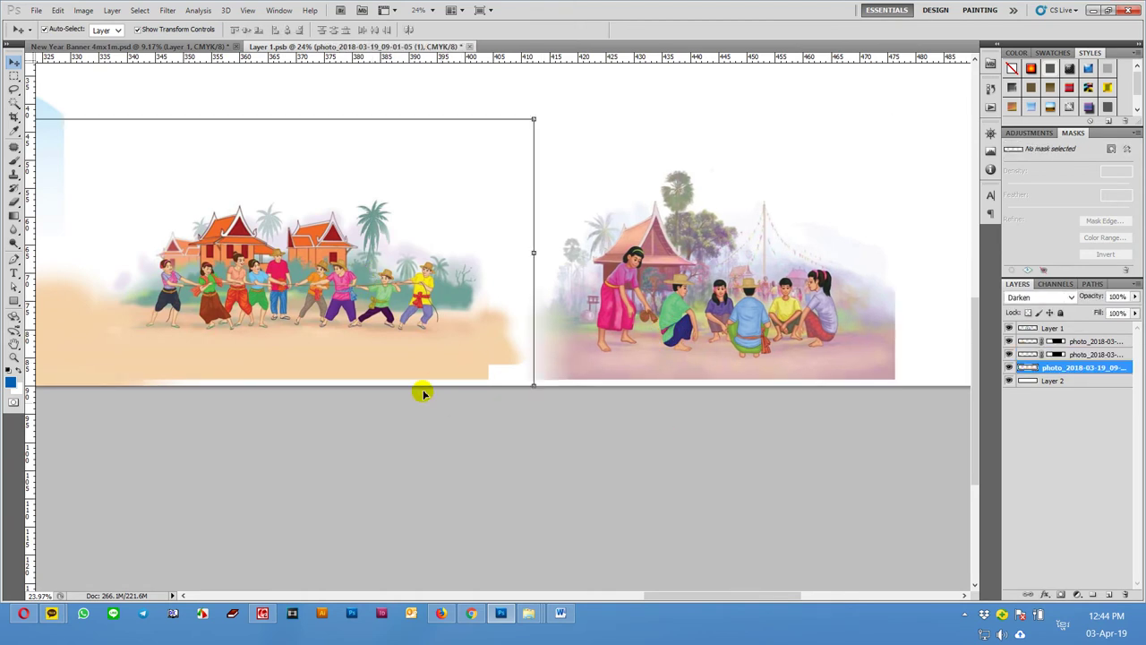
pyautogui.moveTo(429, 332); pyautogui.dragTo(463, 343)
pyautogui.hotkey('ctrl', 'z')
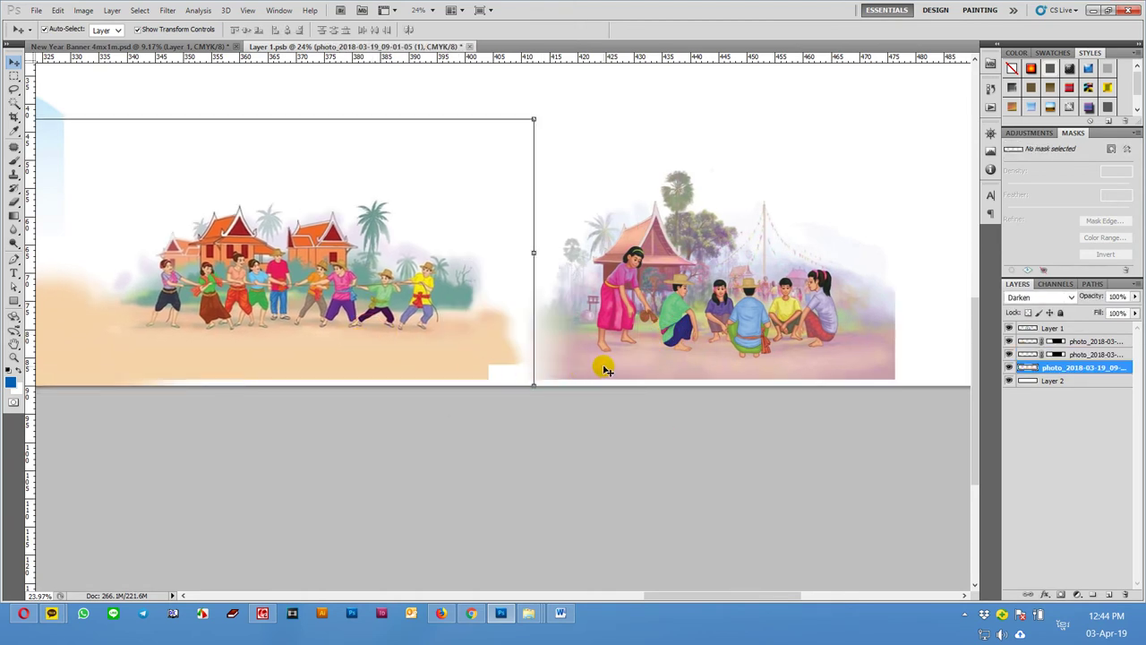
# Select both the tug-of-war and seated-villagers layers and merge them into one
pyautogui.keyDown('shift'); pyautogui.click(598, 369); pyautogui.keyUp('shift')
pyautogui.rightClick(636, 351)
pyautogui.rightClick(1086, 367)
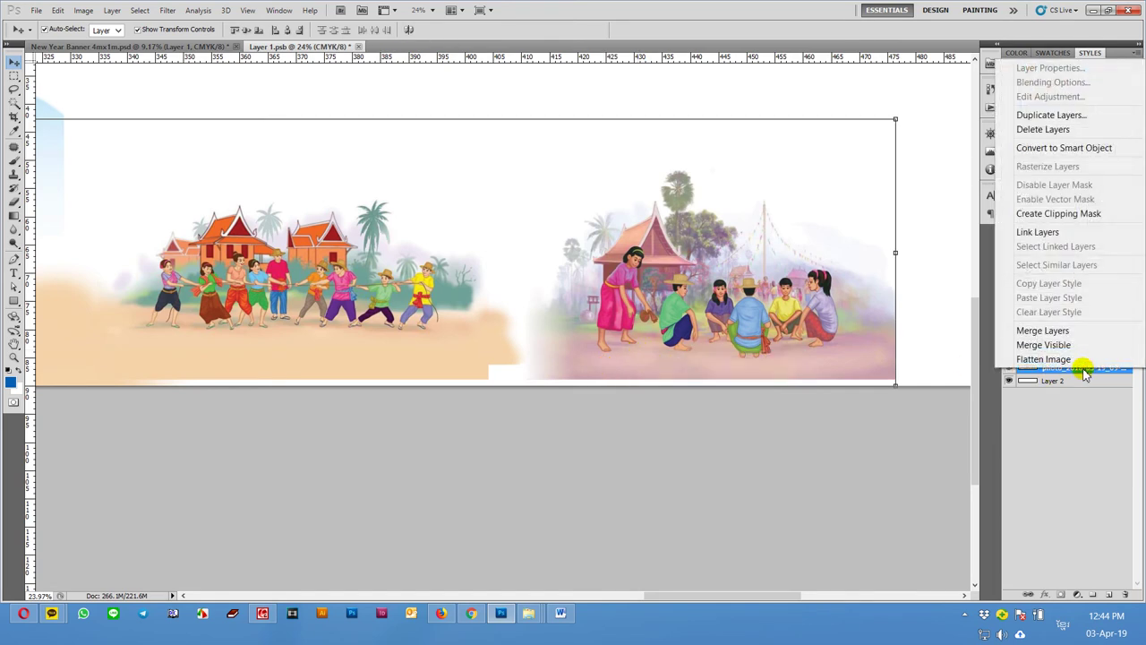
pyautogui.click(1045, 334)
# Clone over the white gap between pictures with a 250 brush, lowering flow to 68%
pyautogui.press('s')
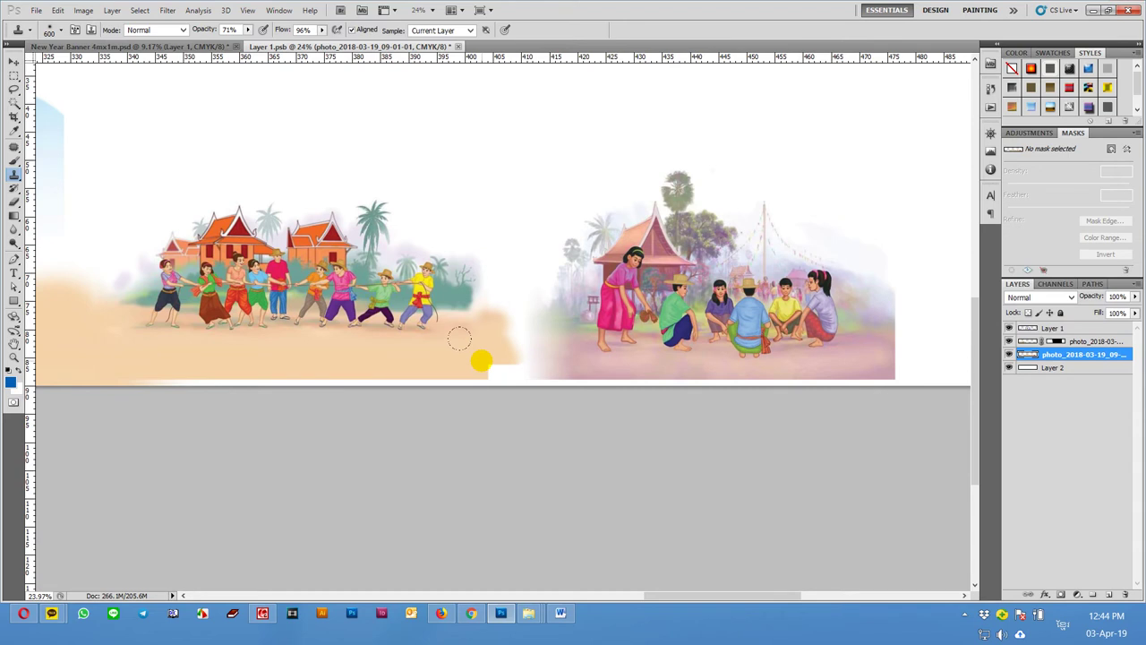
pyautogui.press('[')
pyautogui.keyDown('alt'); pyautogui.click(570, 365); pyautogui.keyUp('alt')
pyautogui.moveTo(498, 356)
pyautogui.mouseDown()
pyautogui.moveTo(529, 364)
pyautogui.moveTo(432, 370)
pyautogui.moveTo(498, 370)
pyautogui.mouseUp()
pyautogui.click(254, 47)
pyautogui.moveTo(308, 42); pyautogui.dragTo(301, 77)
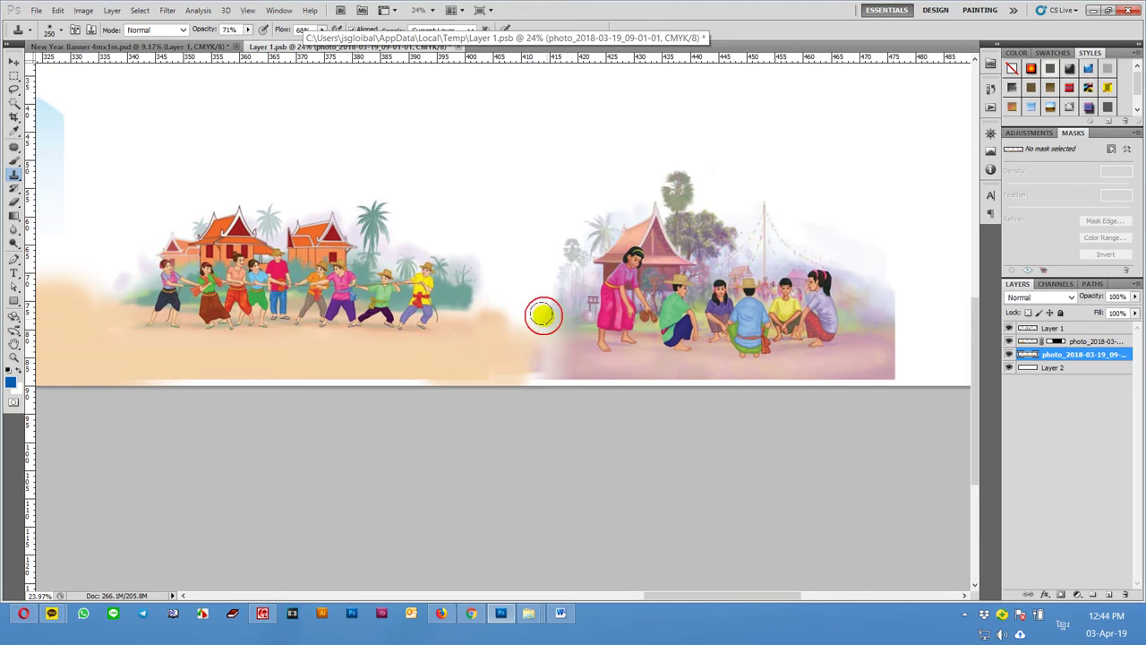
pyautogui.moveTo(505, 310)
pyautogui.mouseDown()
pyautogui.moveTo(473, 309)
pyautogui.moveTo(532, 349)
pyautogui.mouseUp()
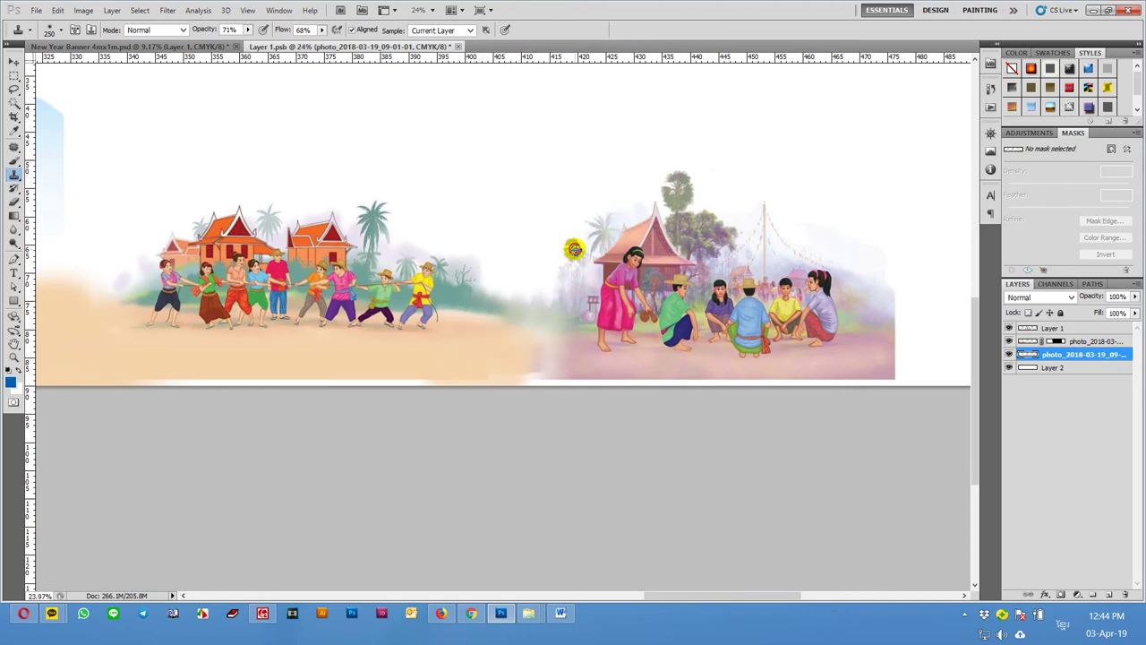
# Clone a palm tree into the gap between the two scenes
pyautogui.moveTo(570, 252); pyautogui.dragTo(381, 224)
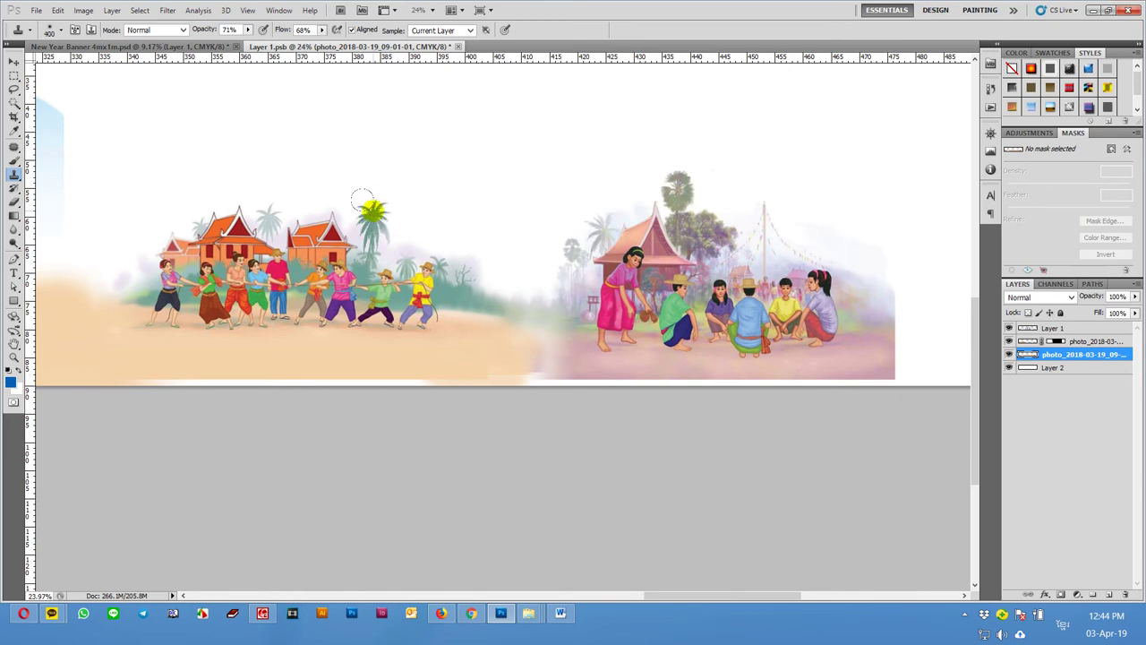
pyautogui.moveTo(539, 252)
pyautogui.mouseDown()
pyautogui.moveTo(512, 232)
pyautogui.moveTo(498, 333)
pyautogui.moveTo(541, 312)
pyautogui.mouseUp()
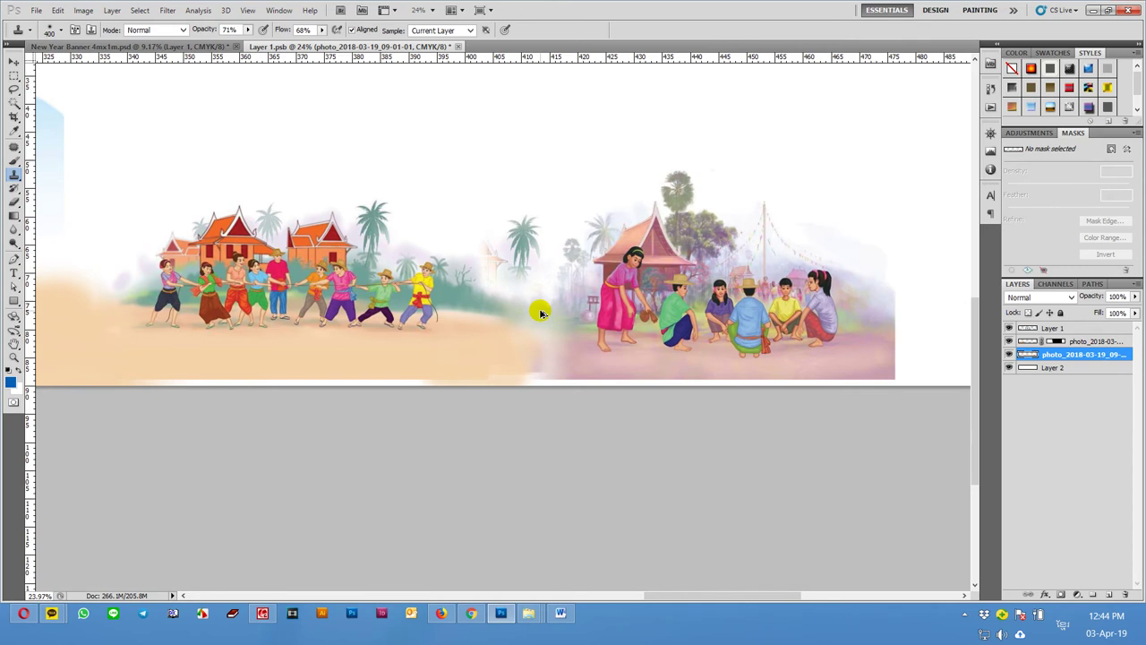
pyautogui.moveTo(541, 313); pyautogui.dragTo(524, 234)
pyautogui.press('[')
pyautogui.press('[')
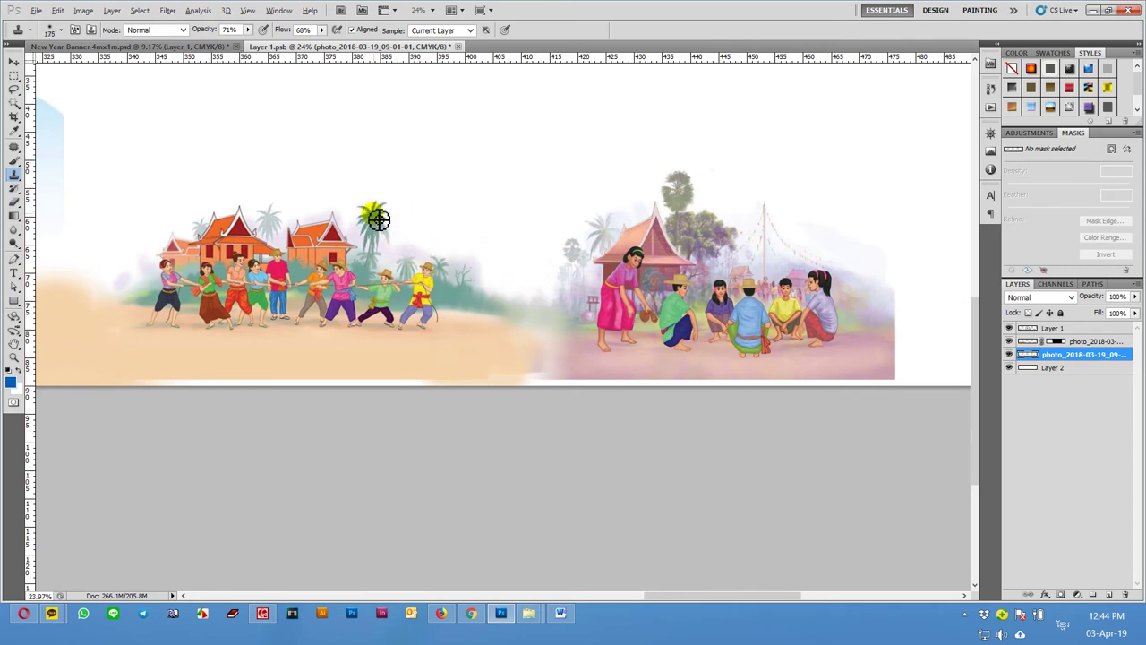
pyautogui.moveTo(522, 260)
pyautogui.mouseDown()
pyautogui.moveTo(525, 237)
pyautogui.moveTo(522, 280)
pyautogui.moveTo(557, 324)
pyautogui.mouseUp()
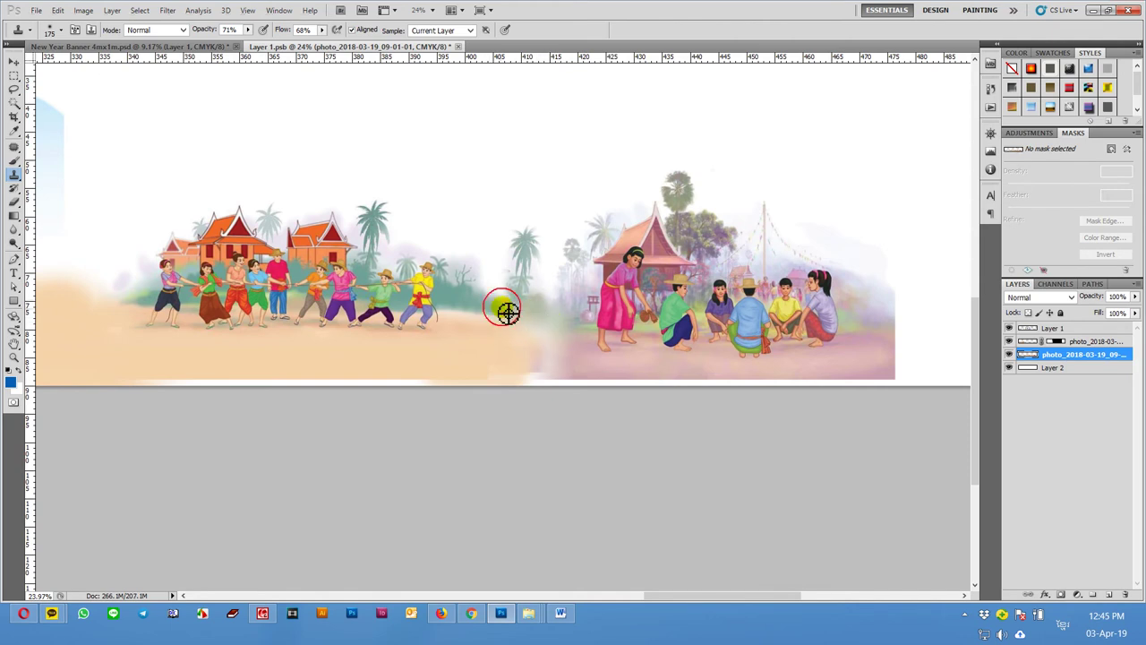
# Resample nearby sand repeatedly and blend it over the seam down to the lower edge
pyautogui.keyDown('alt'); pyautogui.click(473, 283); pyautogui.keyUp('alt')
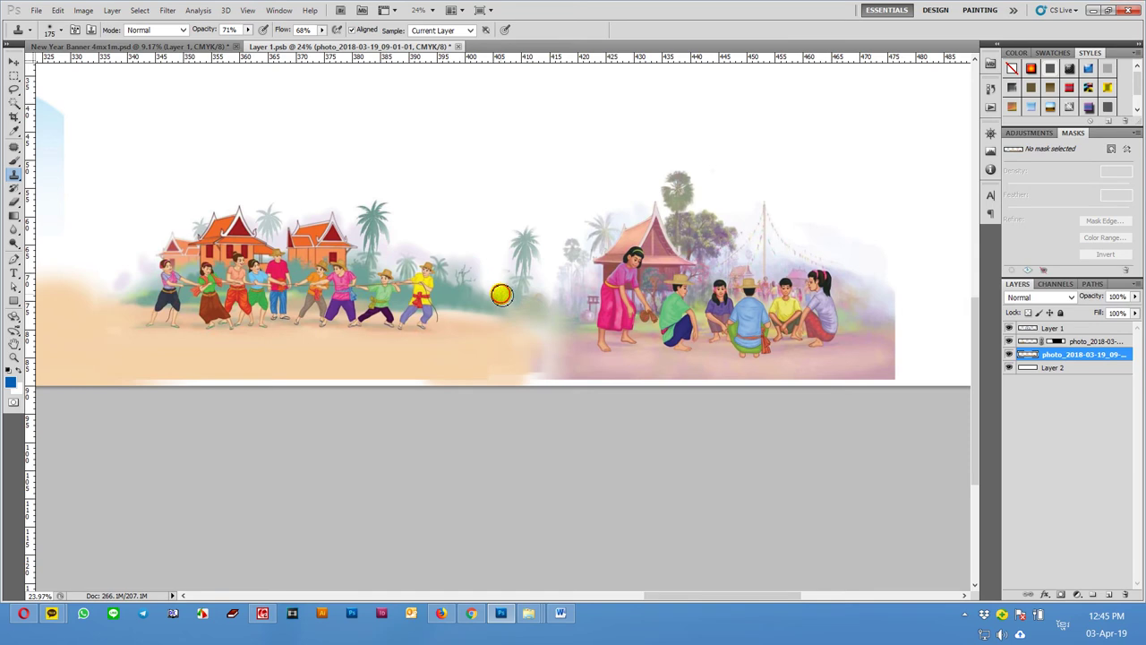
pyautogui.keyDown('alt'); pyautogui.click(518, 324); pyautogui.keyUp('alt')
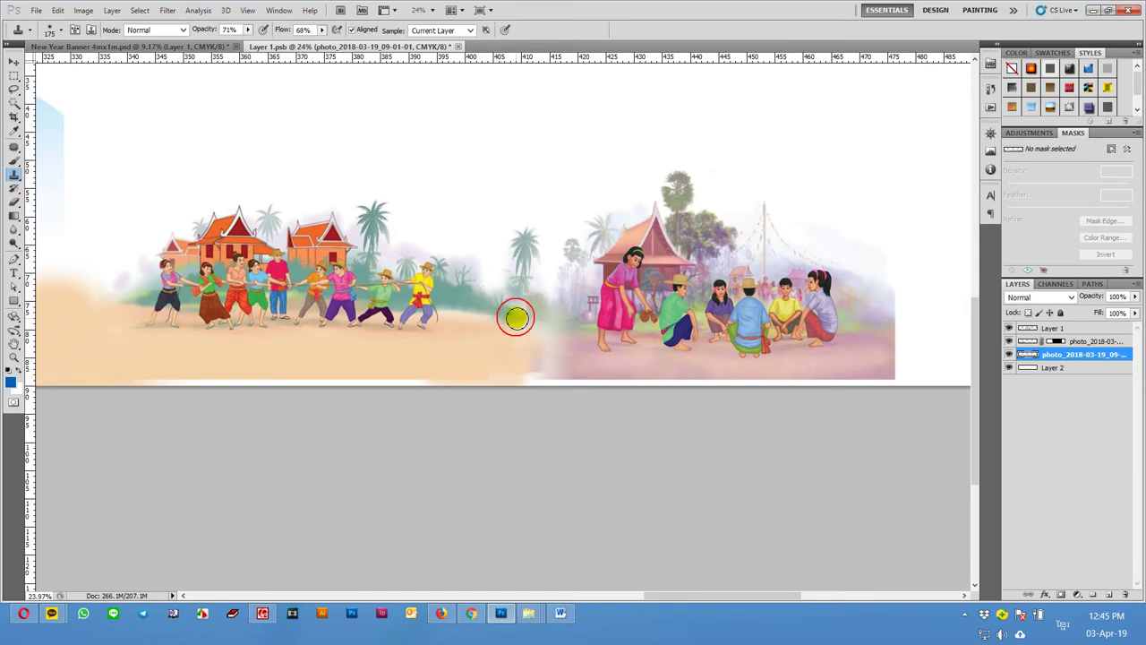
pyautogui.keyDown('alt'); pyautogui.click(507, 330); pyautogui.keyUp('alt')
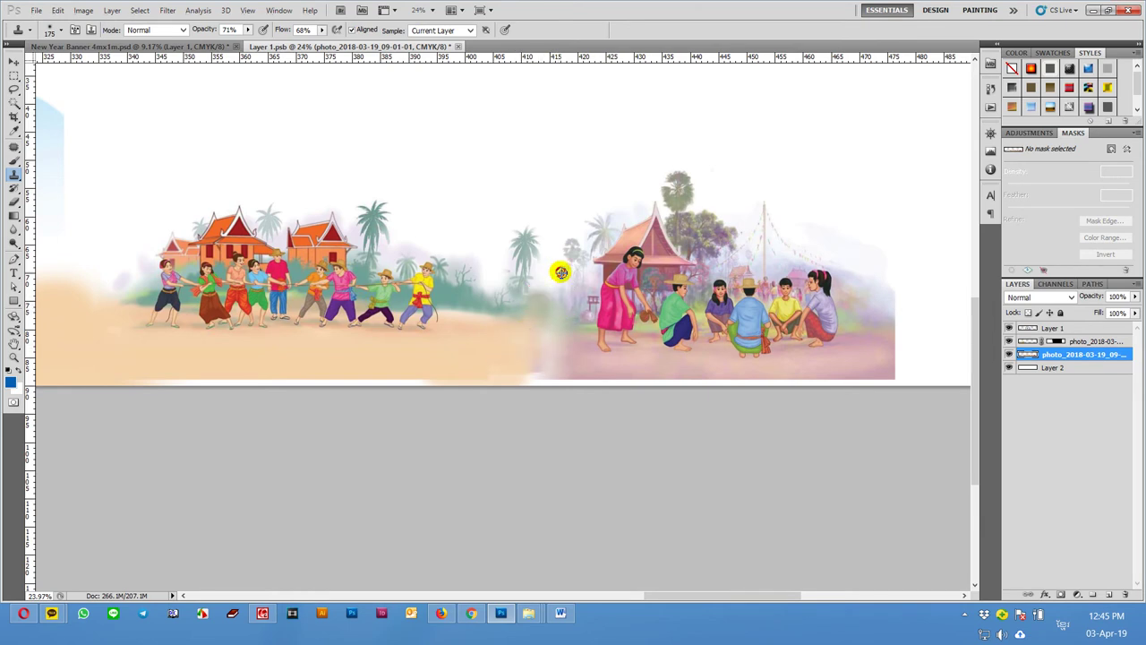
pyautogui.moveTo(546, 296); pyautogui.dragTo(554, 349)
pyautogui.keyDown('alt'); pyautogui.click(472, 284); pyautogui.keyUp('alt')
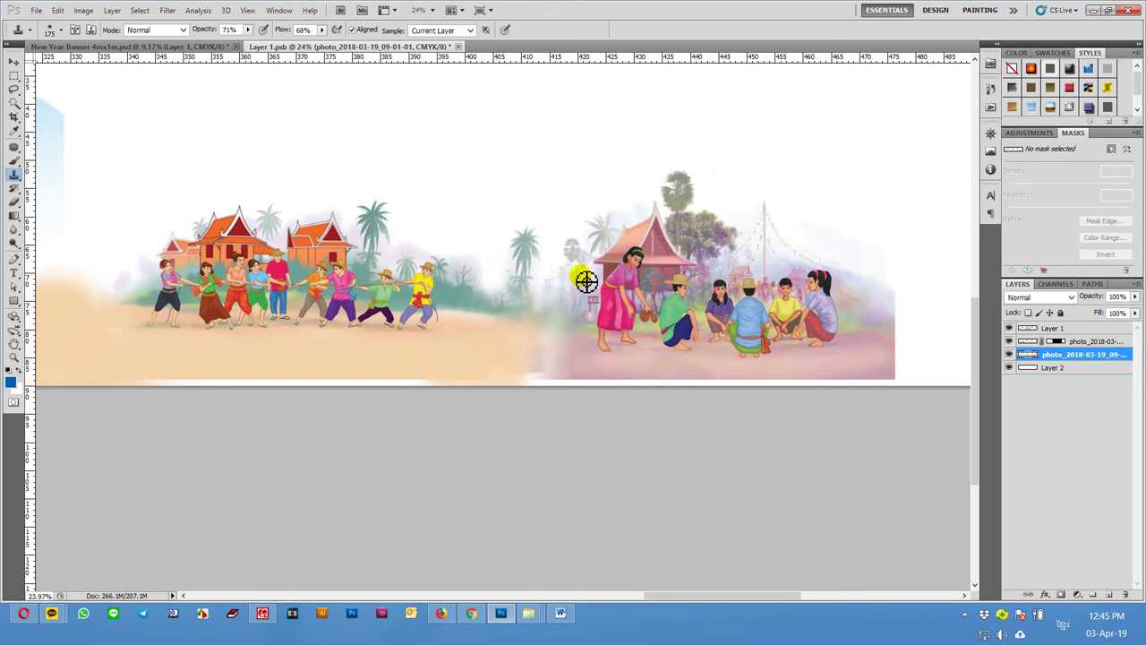
pyautogui.click(537, 308)
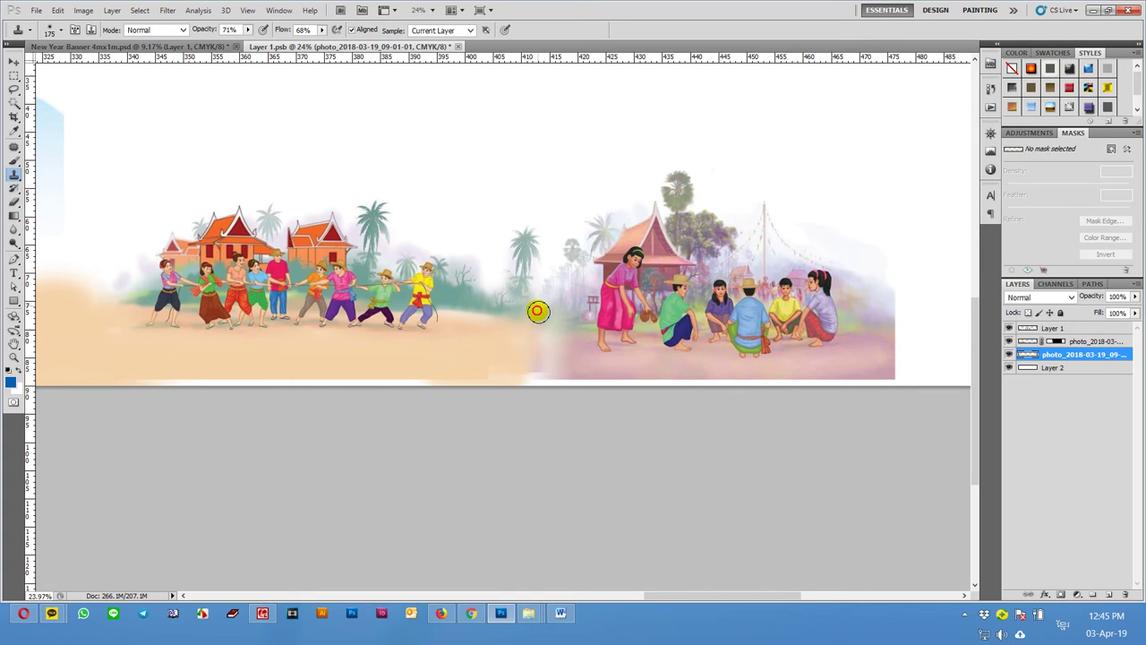
pyautogui.moveTo(538, 341); pyautogui.dragTo(532, 335)
pyautogui.keyDown('alt'); pyautogui.click(563, 328); pyautogui.keyUp('alt')
pyautogui.keyDown('alt'); pyautogui.click(516, 320); pyautogui.keyUp('alt')
pyautogui.click(540, 327)
pyautogui.moveTo(540, 339)
pyautogui.mouseDown()
pyautogui.moveTo(523, 369)
pyautogui.moveTo(532, 383)
pyautogui.moveTo(666, 371)
pyautogui.moveTo(543, 376)
pyautogui.moveTo(938, 383)
pyautogui.moveTo(697, 391)
pyautogui.mouseUp()
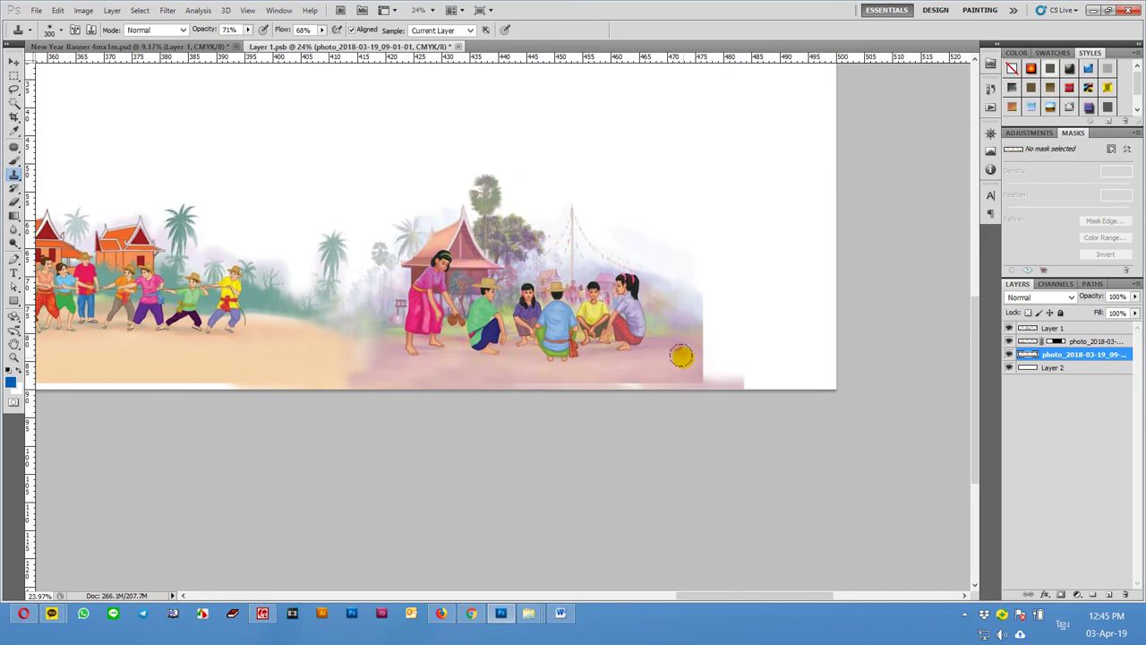
# Clone pink ground over the white gap at the right end and smooth the bottom edge
pyautogui.moveTo(684, 368)
pyautogui.mouseDown()
pyautogui.moveTo(756, 374)
pyautogui.moveTo(660, 373)
pyautogui.moveTo(747, 361)
pyautogui.moveTo(762, 361)
pyautogui.moveTo(672, 380)
pyautogui.moveTo(801, 373)
pyautogui.moveTo(636, 376)
pyautogui.moveTo(684, 366)
pyautogui.moveTo(829, 376)
pyautogui.moveTo(686, 377)
pyautogui.moveTo(689, 343)
pyautogui.moveTo(719, 348)
pyautogui.moveTo(687, 319)
pyautogui.moveTo(739, 313)
pyautogui.moveTo(690, 307)
pyautogui.moveTo(809, 346)
pyautogui.moveTo(708, 335)
pyautogui.moveTo(824, 325)
pyautogui.moveTo(796, 320)
pyautogui.moveTo(826, 332)
pyautogui.moveTo(719, 365)
pyautogui.mouseUp()
pyautogui.moveTo(829, 404)
pyautogui.mouseDown()
pyautogui.moveTo(716, 378)
pyautogui.moveTo(626, 383)
pyautogui.moveTo(755, 356)
pyautogui.moveTo(653, 384)
pyautogui.moveTo(744, 384)
pyautogui.moveTo(536, 391)
pyautogui.mouseUp()
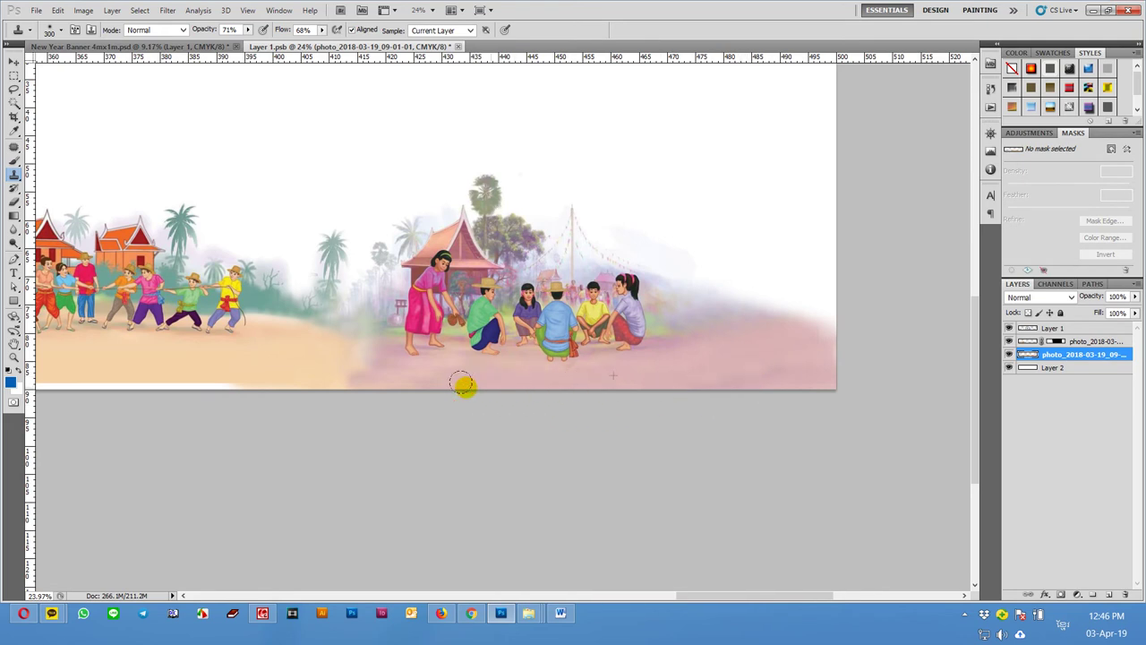
pyautogui.moveTo(463, 384)
pyautogui.mouseDown()
pyautogui.moveTo(631, 373)
pyautogui.moveTo(253, 359)
pyautogui.mouseUp()
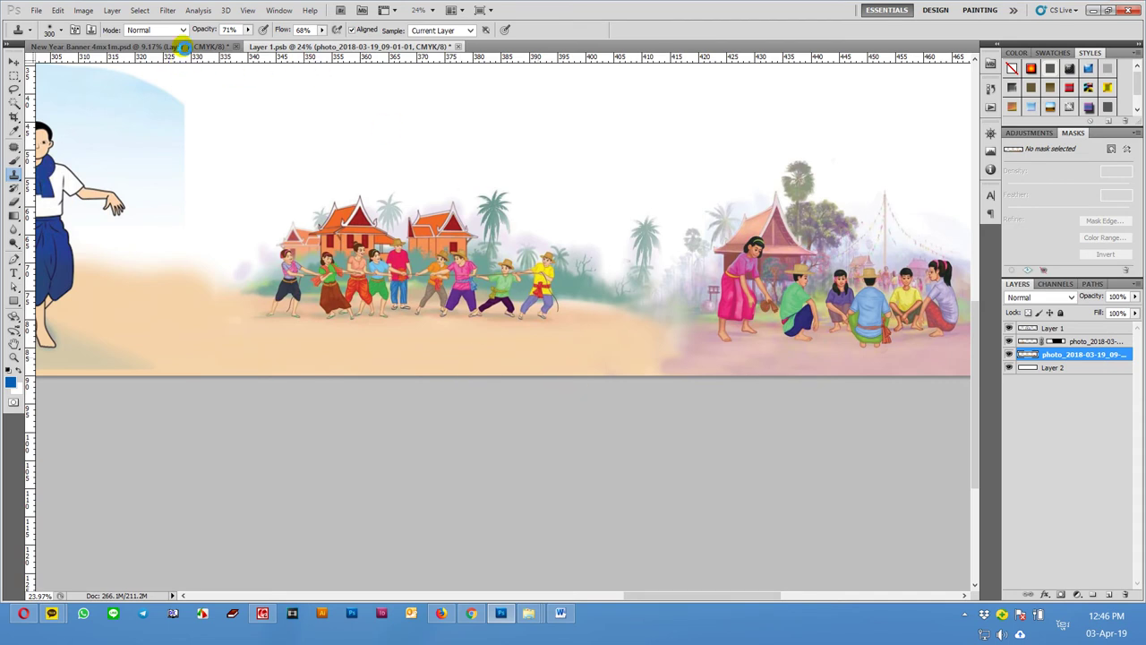
pyautogui.click(182, 46)
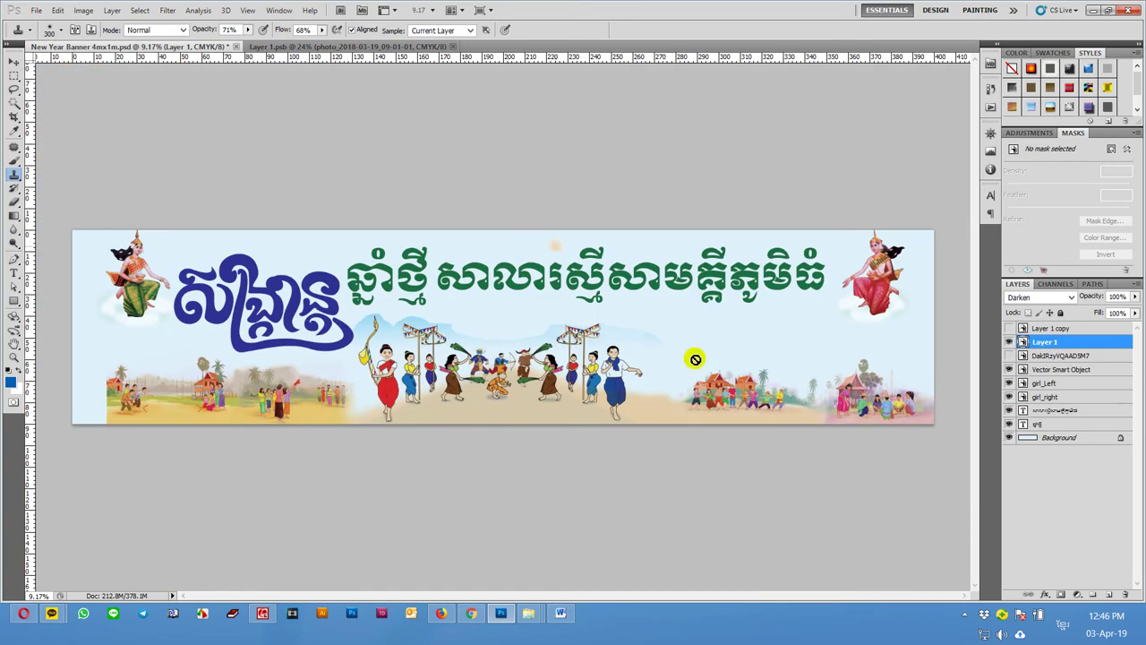
pyautogui.scroll(3, 882, 419)
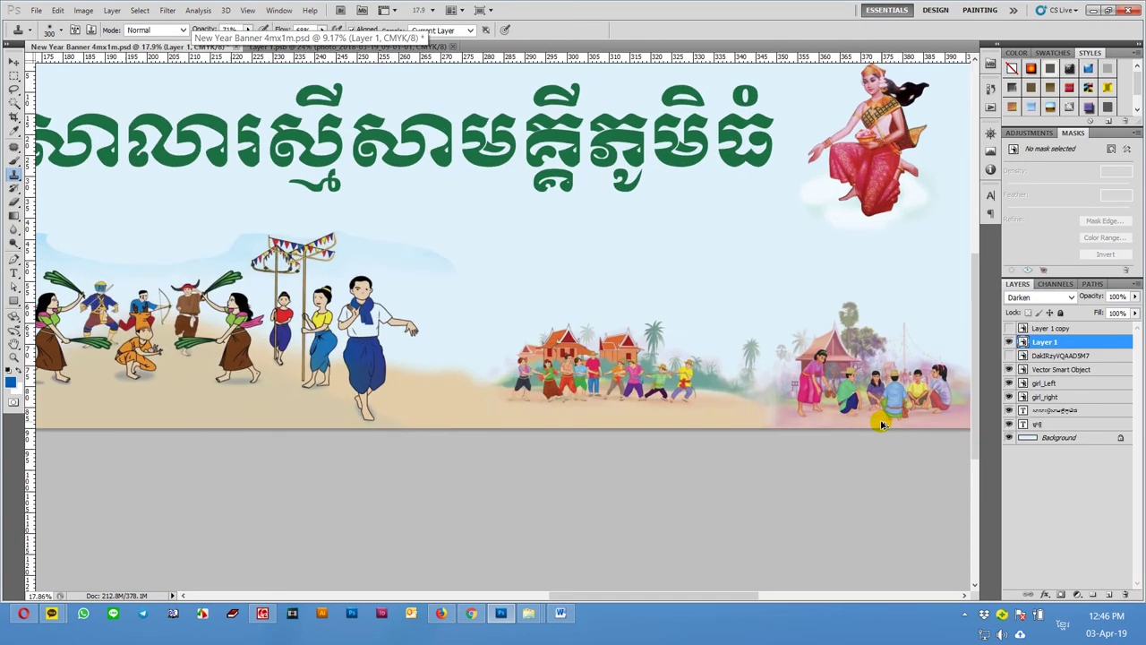
pyautogui.scroll(2, 882, 421)
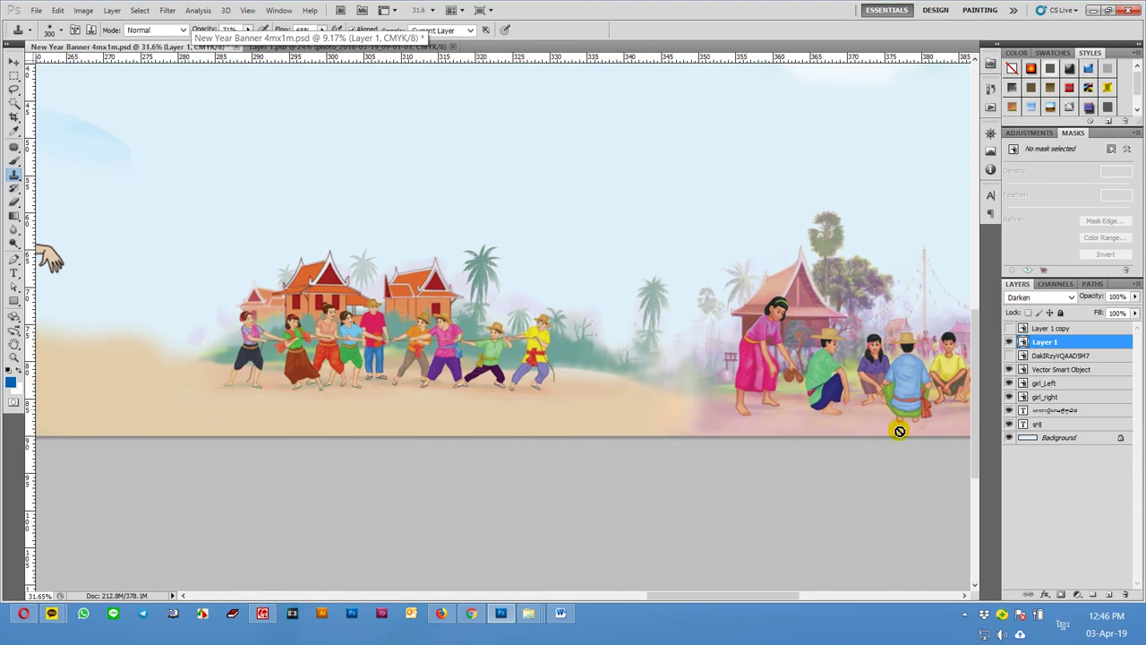
pyautogui.click(324, 47)
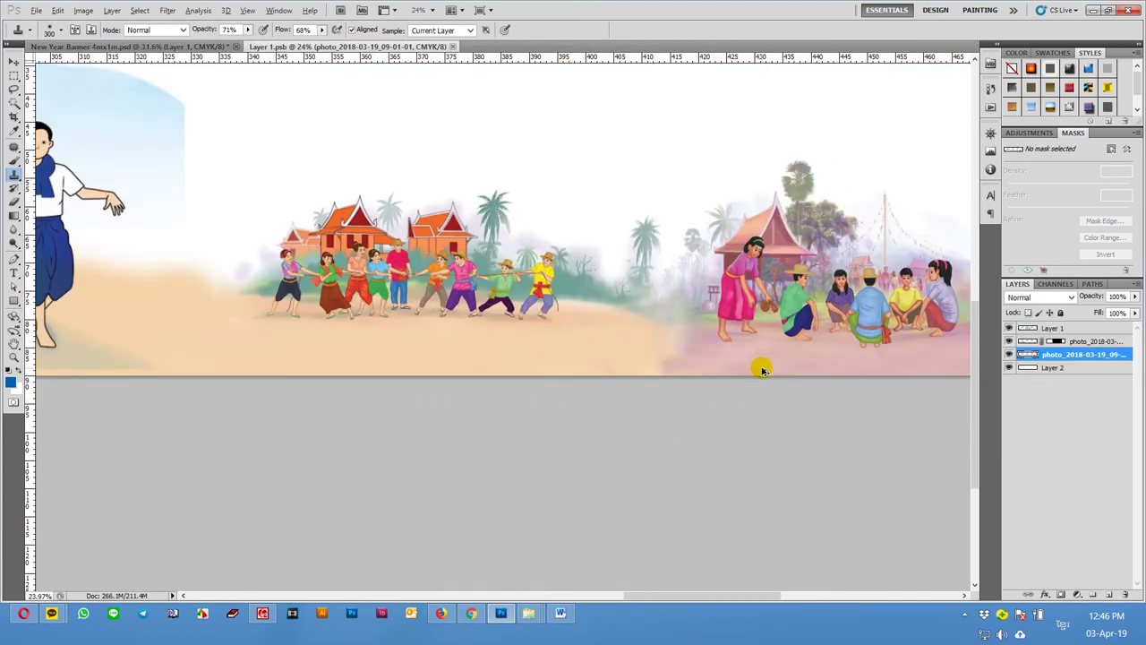
pyautogui.scroll(1, 762, 370)
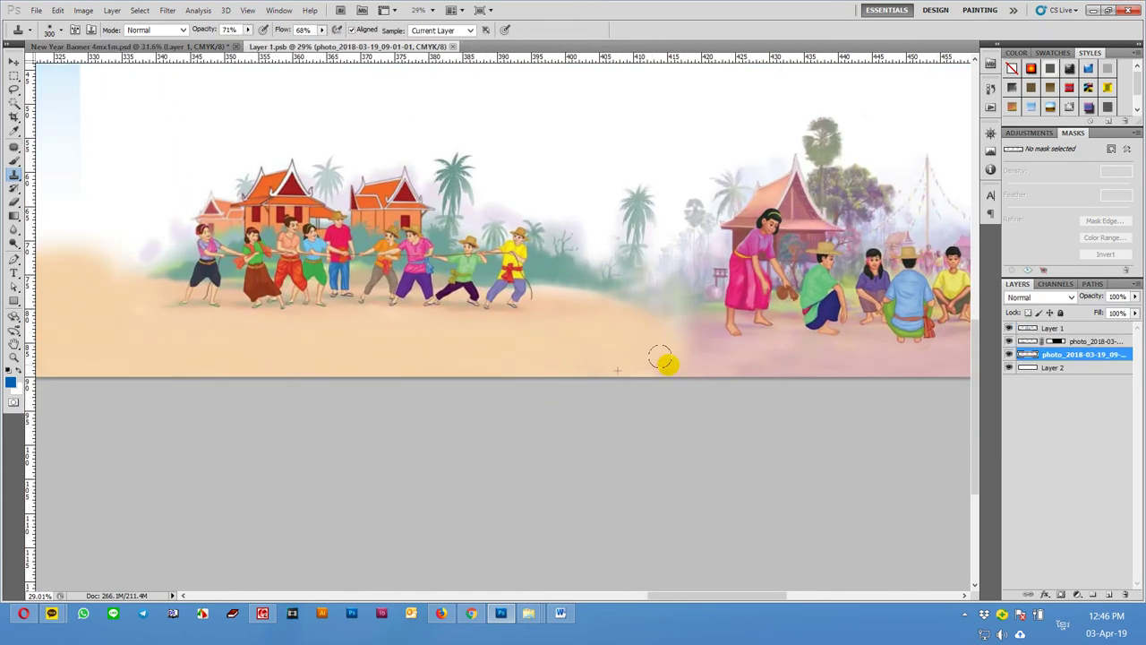
# At 41% flow, sample sand and softly clone over the sandy-to-pink seam, then zoom out
pyautogui.click(250, 30)
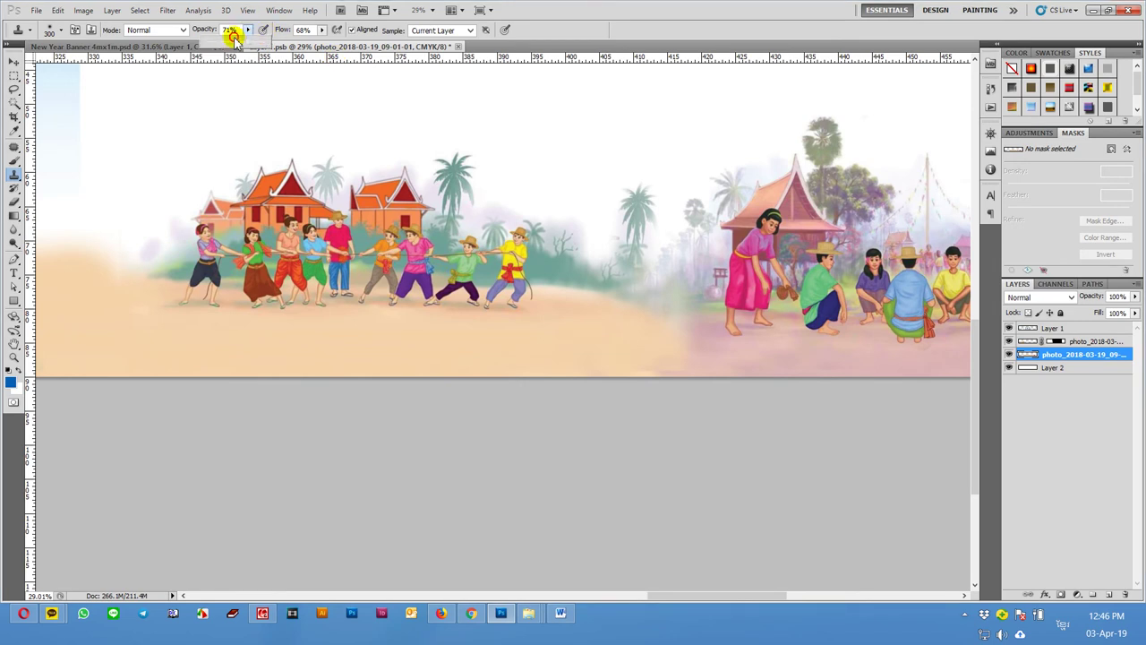
pyautogui.moveTo(324, 29); pyautogui.dragTo(306, 43)
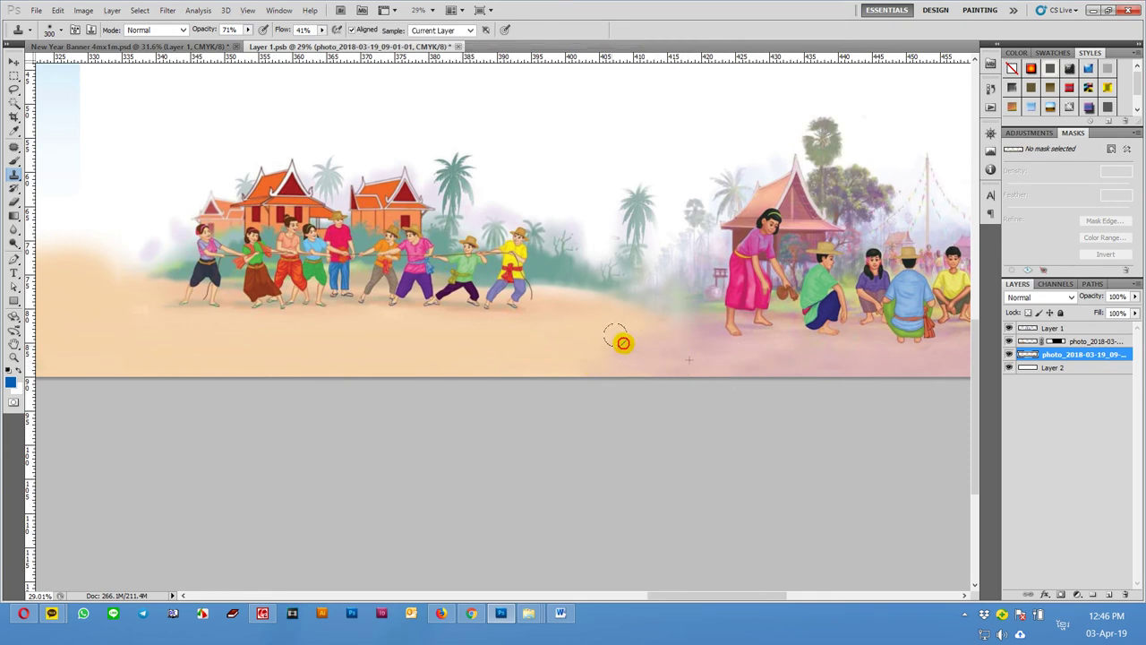
pyautogui.click(658, 367)
pyautogui.click(397, 383)
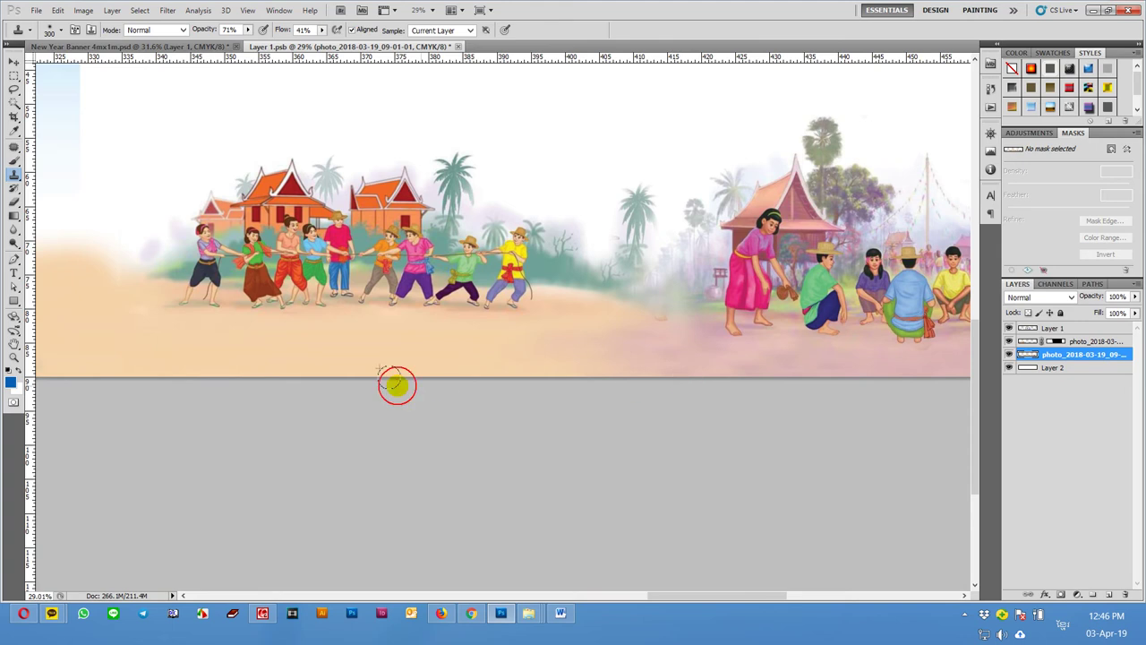
pyautogui.keyDown('alt'); pyautogui.click(690, 350); pyautogui.keyUp('alt')
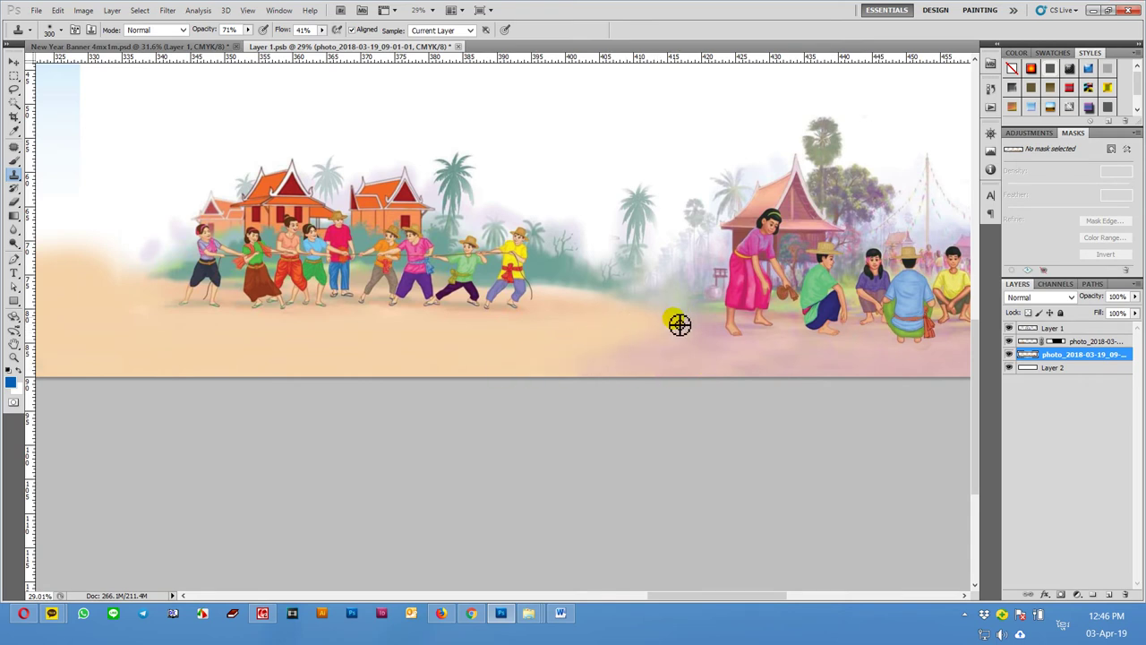
pyautogui.moveTo(683, 324); pyautogui.dragTo(636, 334)
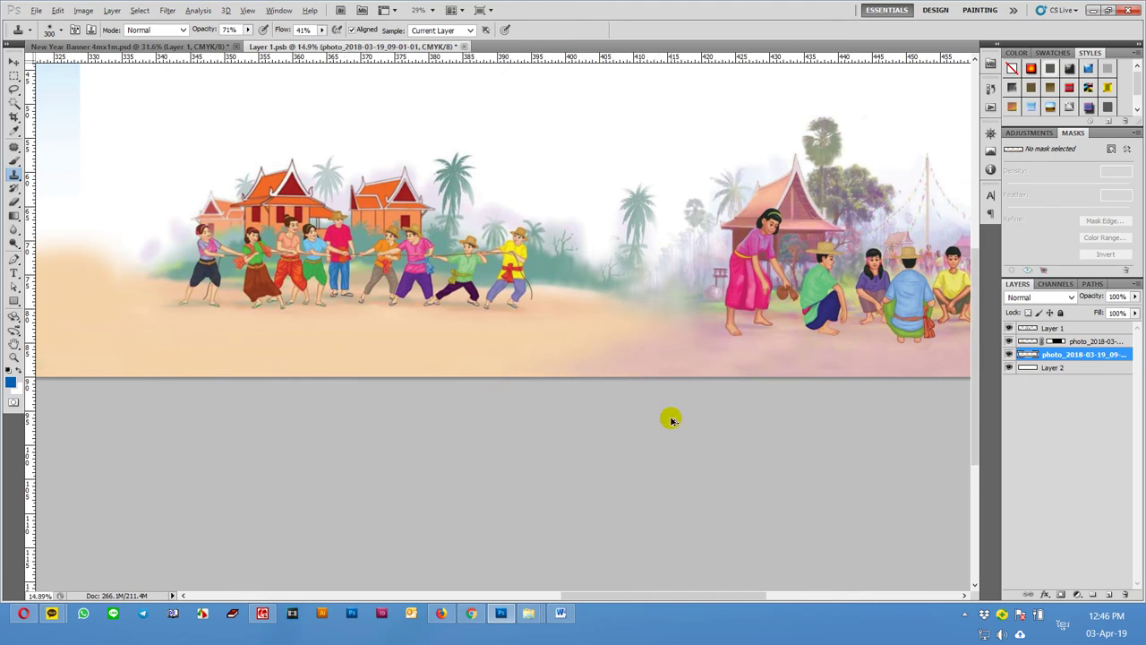
pyautogui.hotkey('ctrl', '-')
pyautogui.hotkey('ctrl', '-')
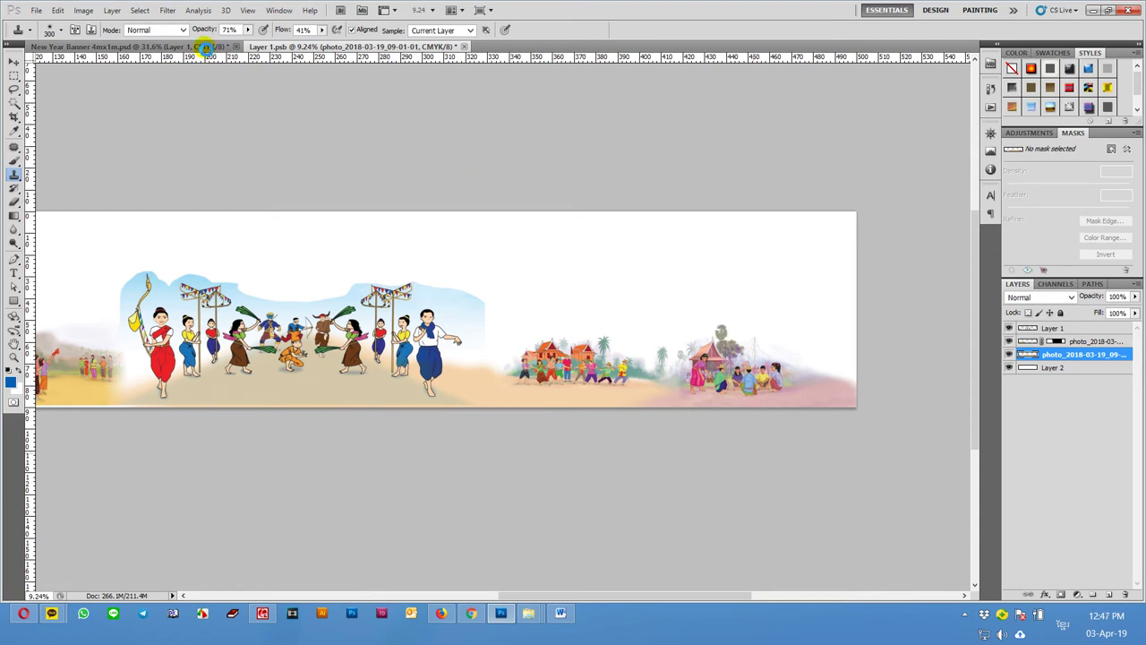
# Compare against the banner's right end, then move the village-and-game layer about 47 px left
pyautogui.click(205, 47)
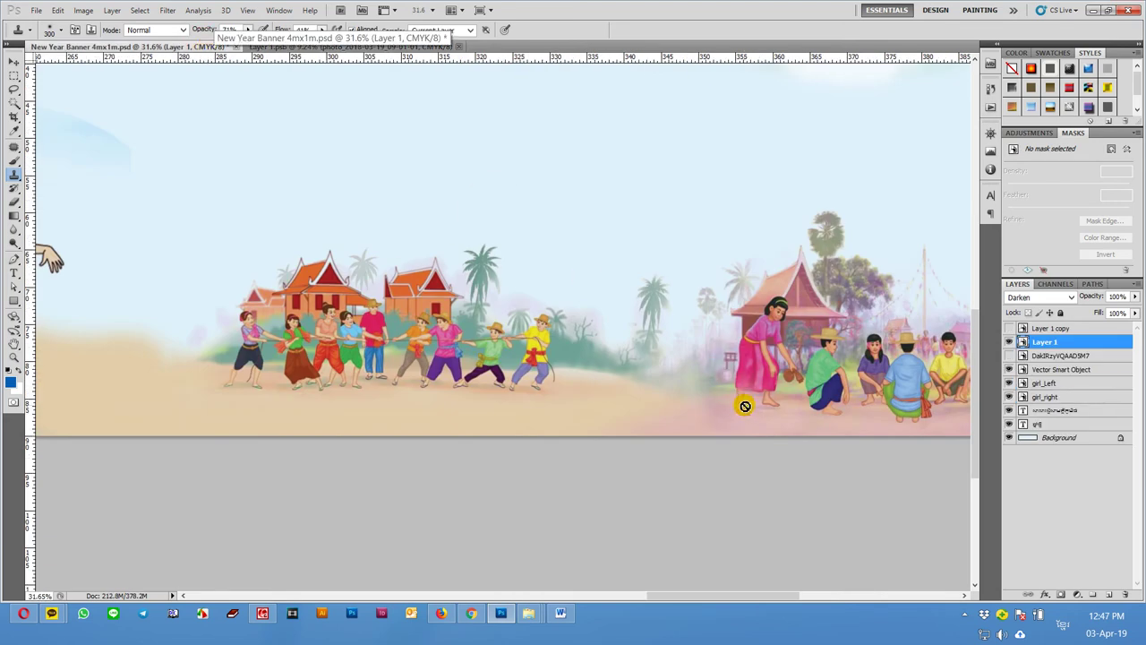
pyautogui.scroll(-3, 884, 443)
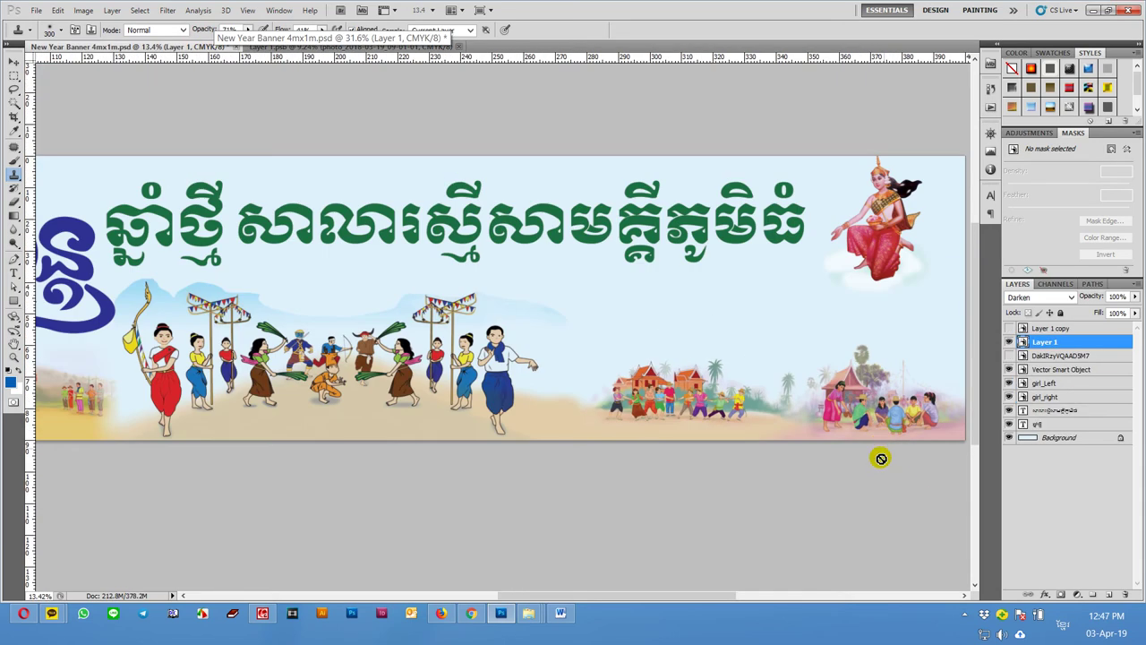
pyautogui.moveTo(665, 494)
pyautogui.mouseDown()
pyautogui.moveTo(800, 486)
pyautogui.moveTo(575, 490)
pyautogui.mouseUp()
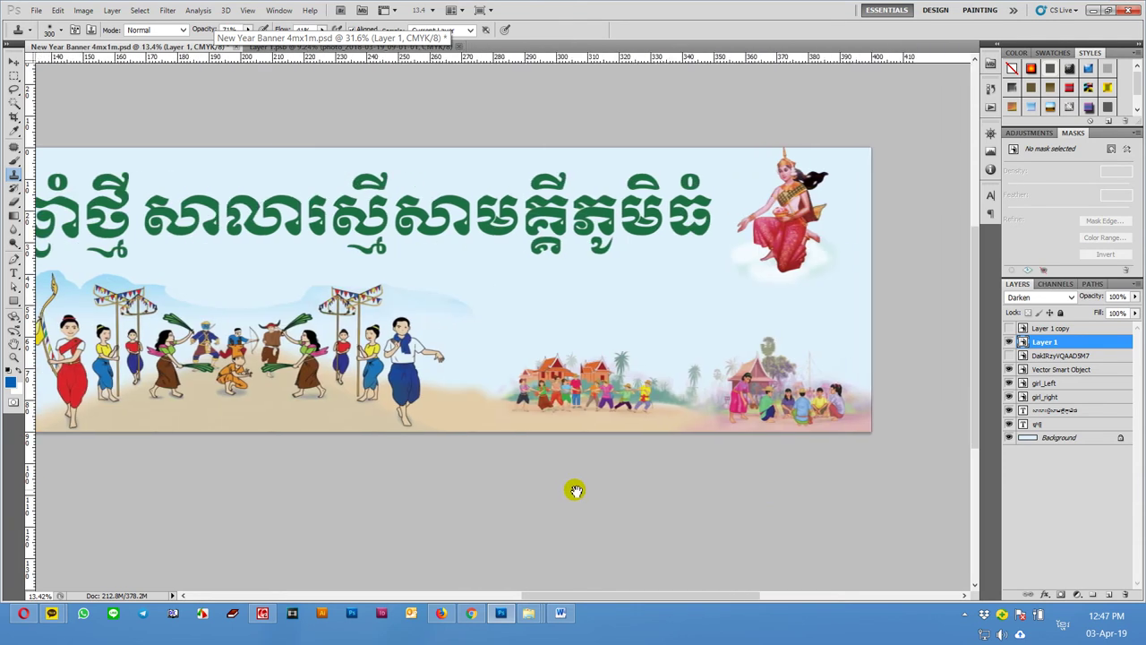
pyautogui.click(305, 47)
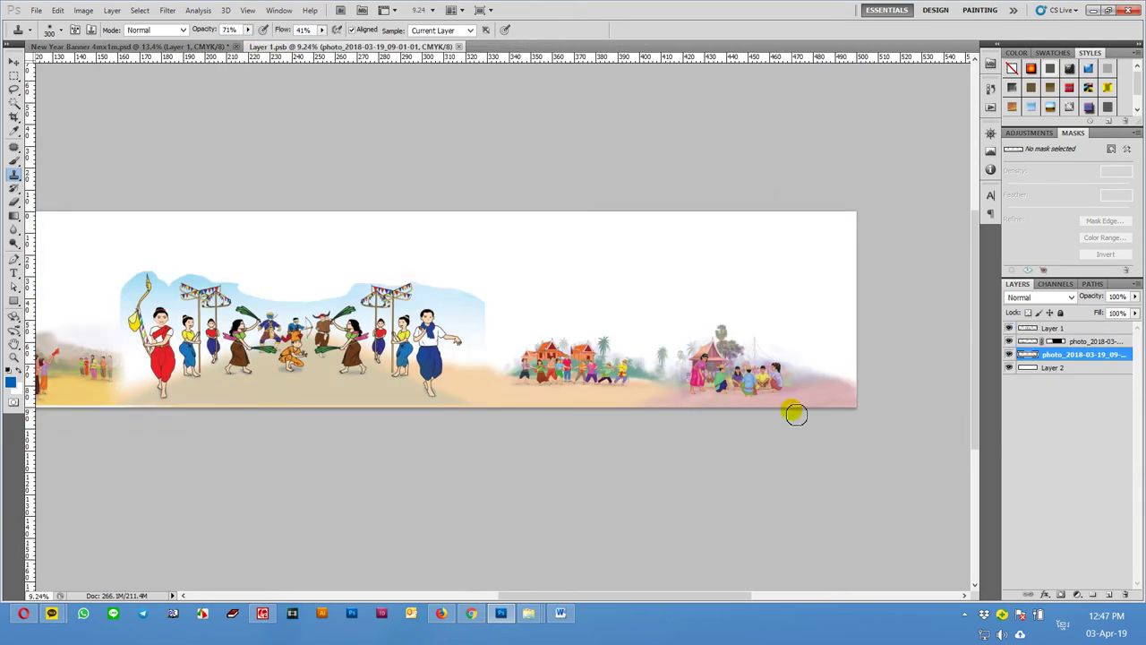
pyautogui.press('v')
pyautogui.moveTo(799, 401); pyautogui.dragTo(757, 401)
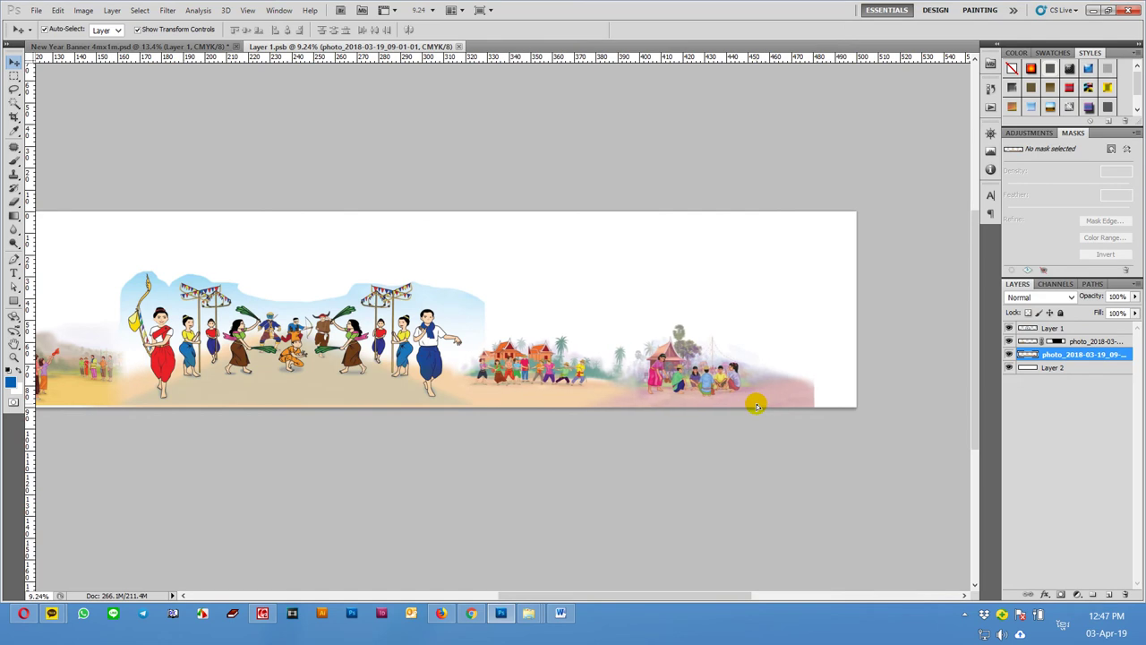
# Add a layer mask with a black-to-white gradient fading the village scene's right side, then return to the banner
pyautogui.click(1062, 593)
pyautogui.press('g')
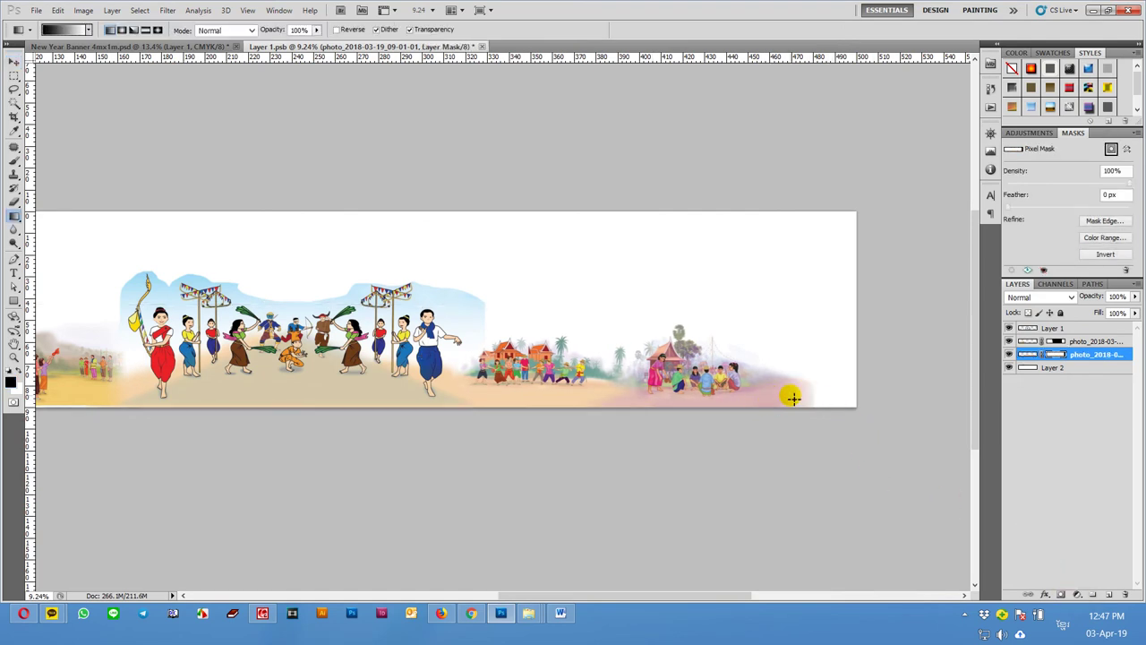
pyautogui.moveTo(799, 395); pyautogui.dragTo(681, 392)
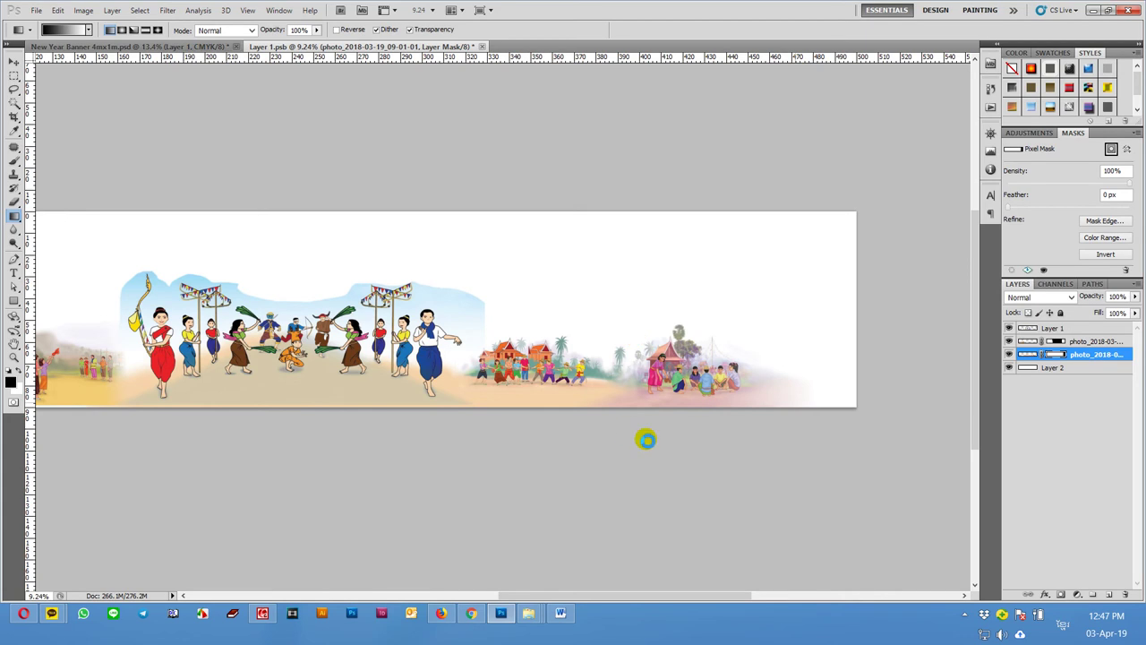
pyautogui.hotkey('ctrl', 'Tab')
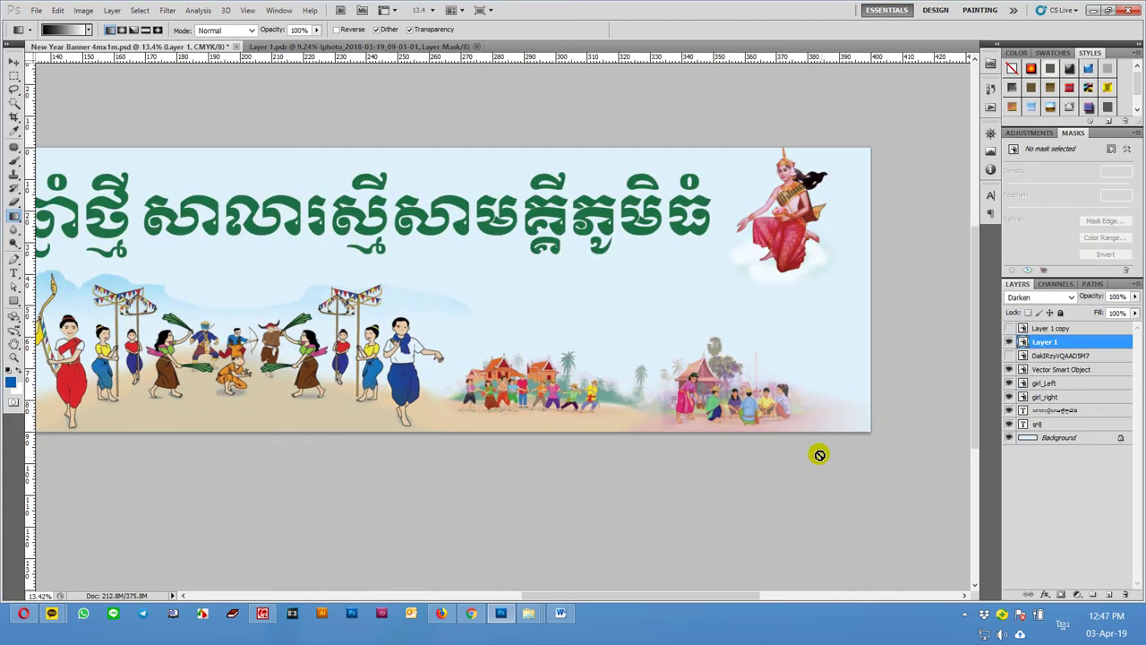
# Pan to the banner's left end and select the village scene strip
pyautogui.press('v')
pyautogui.click(763, 478)
pyautogui.moveTo(376, 493); pyautogui.dragTo(812, 489)
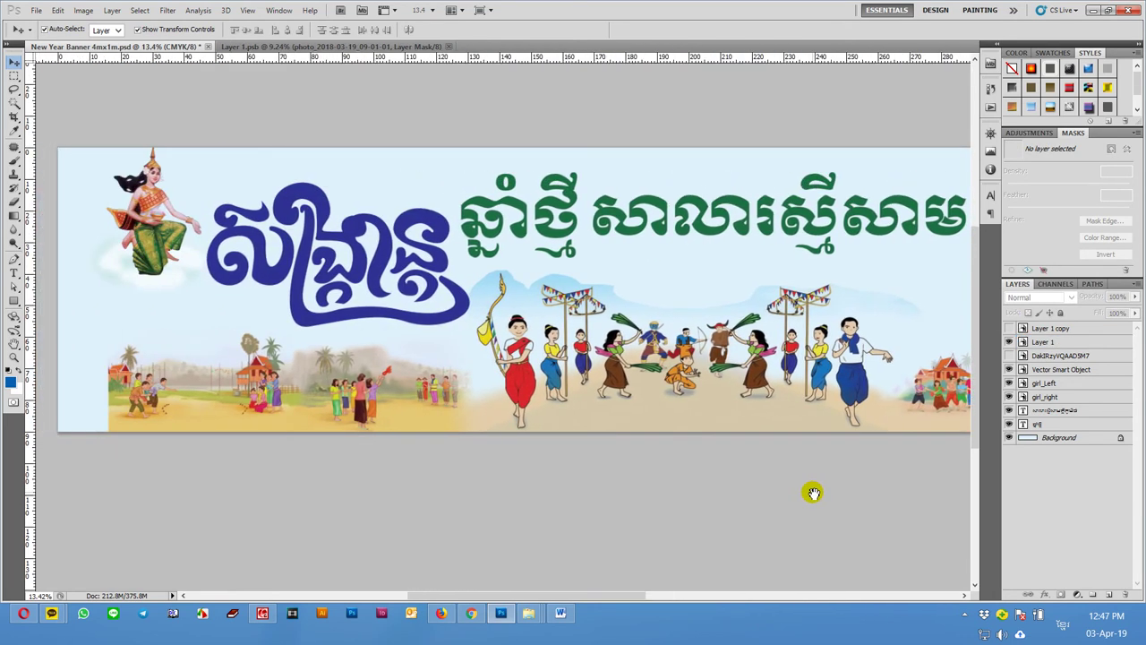
pyautogui.moveTo(467, 492); pyautogui.dragTo(499, 486)
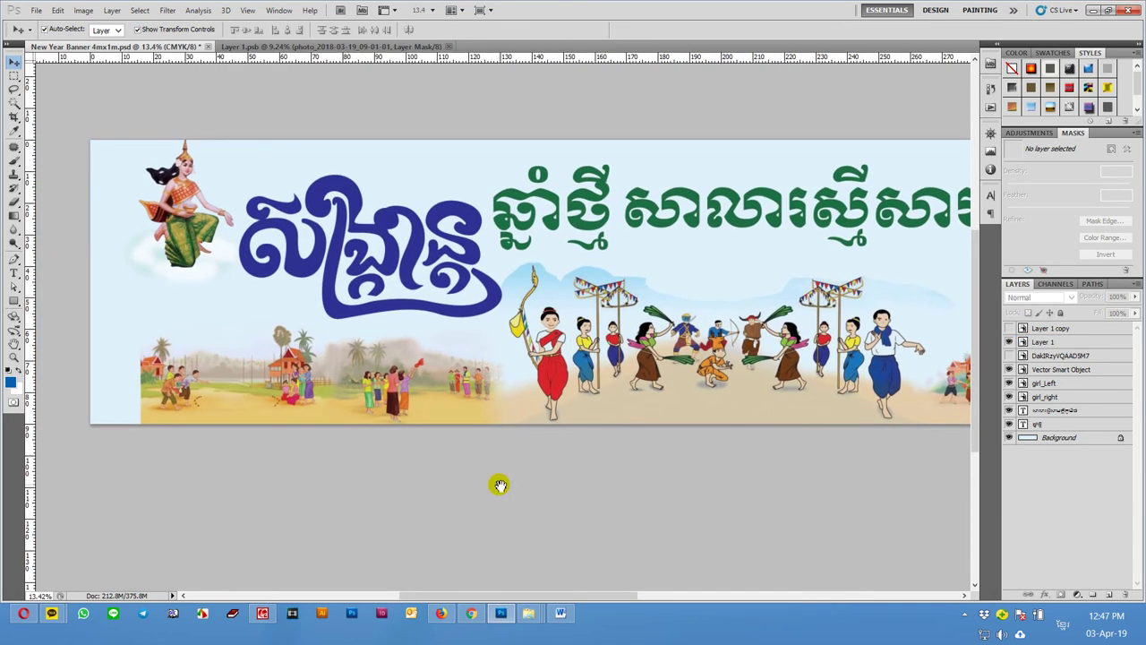
pyautogui.click(211, 410)
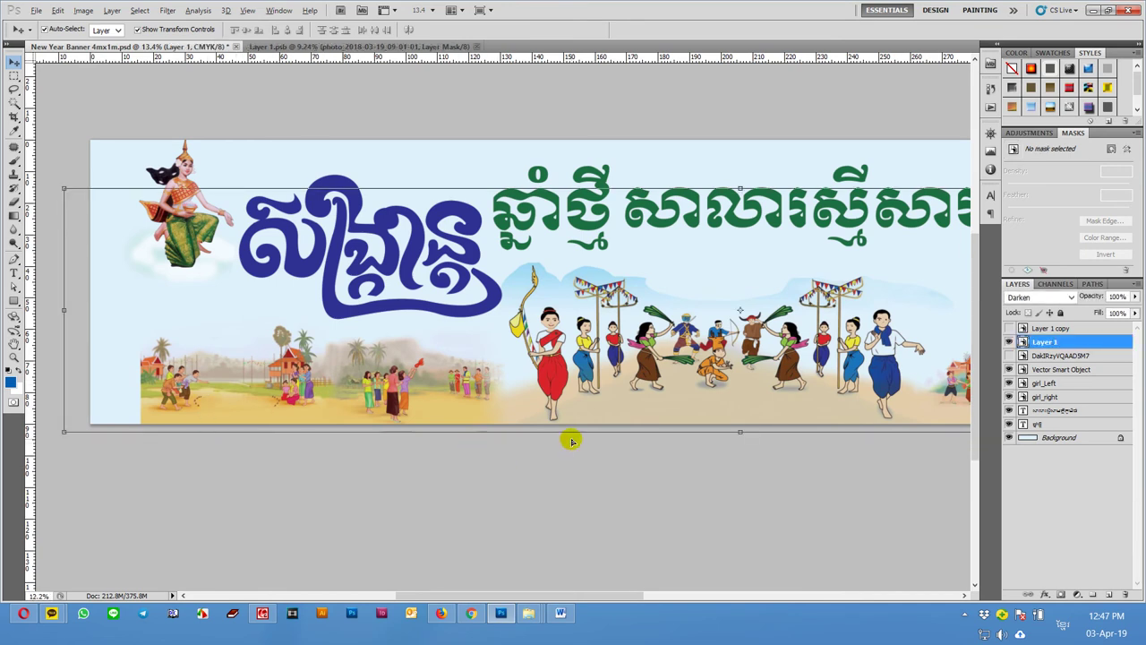
pyautogui.scroll(-3, 574, 440)
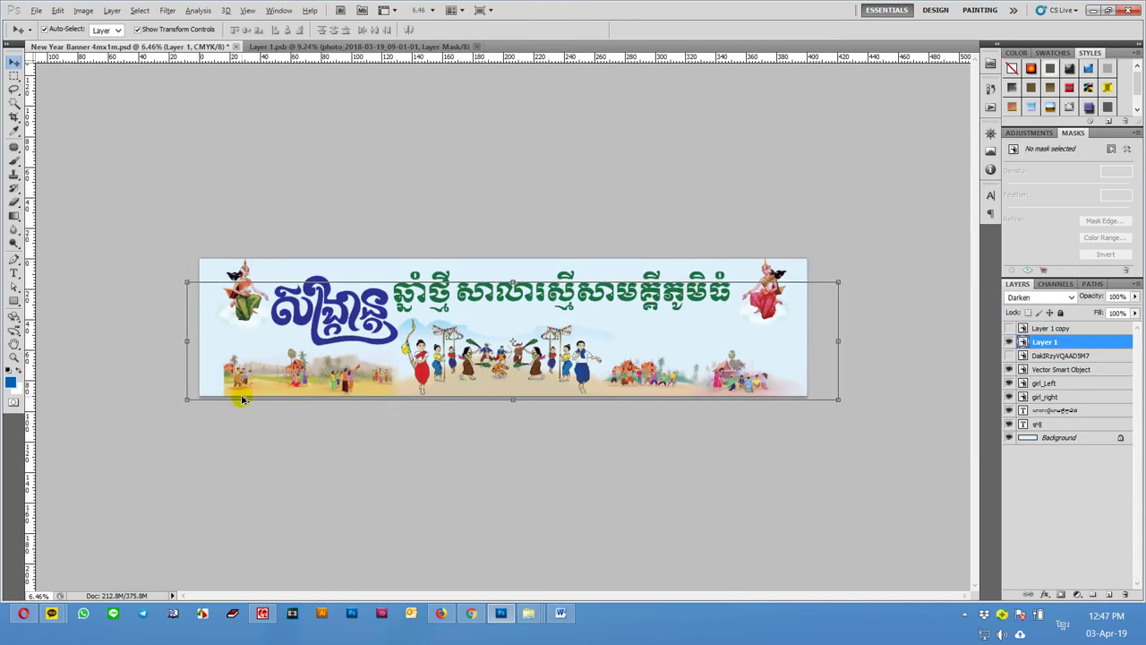
pyautogui.scroll(3, 241, 400)
# In Layer 1.psb, bring the scene's left end into view and select the village photo copy layer
pyautogui.click(295, 45)
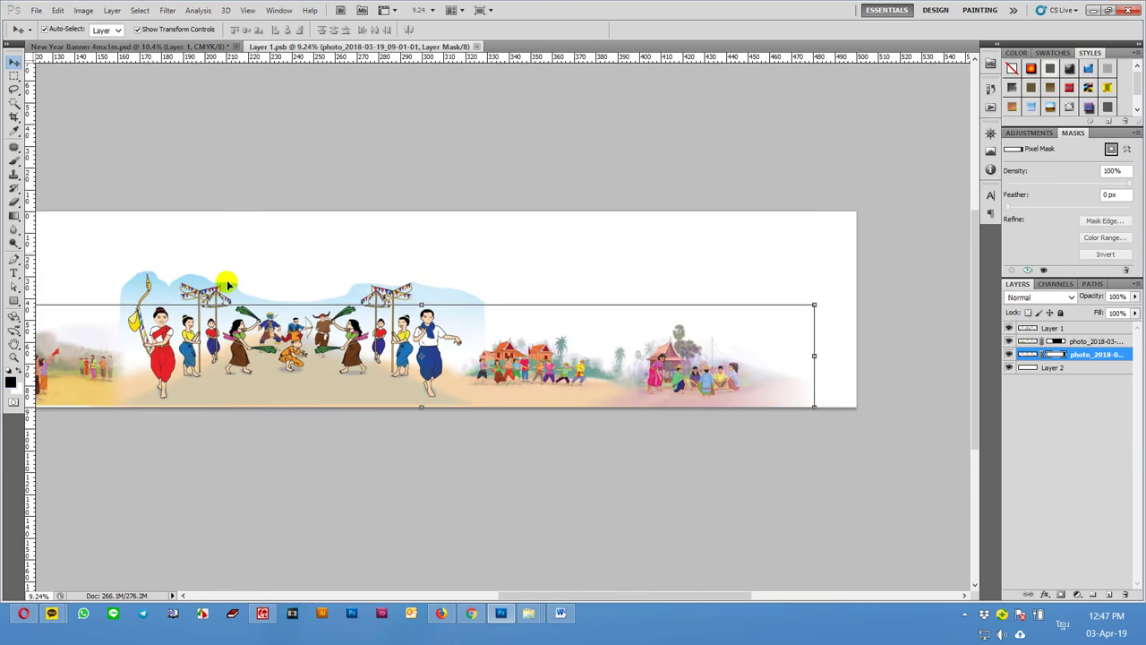
pyautogui.moveTo(236, 430); pyautogui.dragTo(709, 402)
pyautogui.scroll(3, 366, 335)
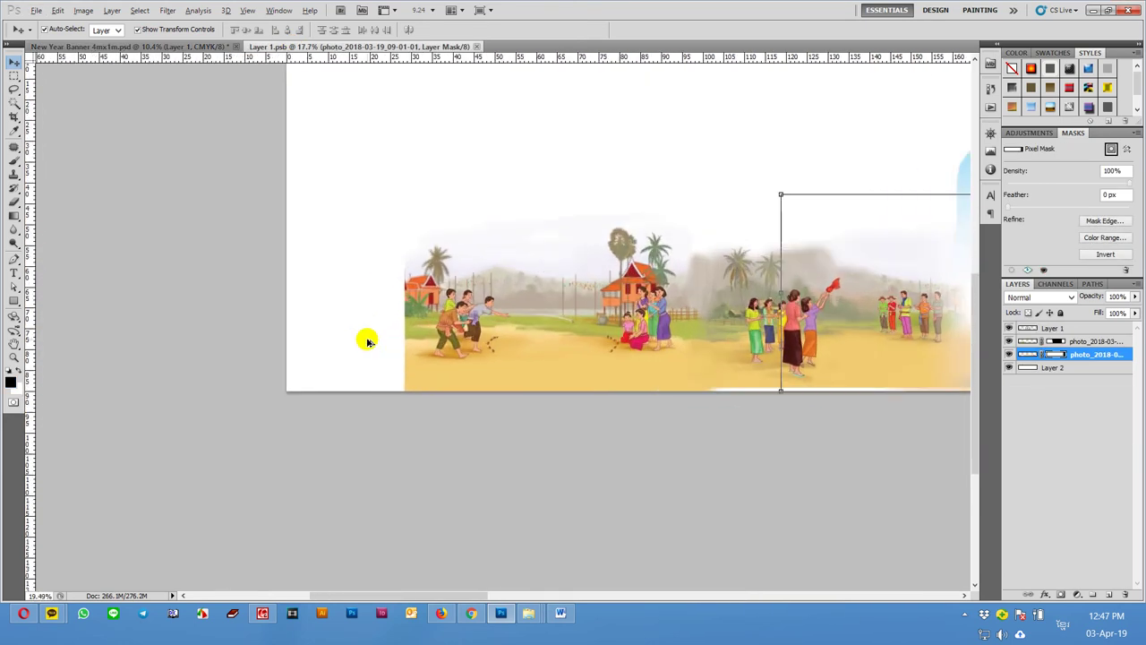
pyautogui.scroll(3, 367, 342)
pyautogui.click(441, 352)
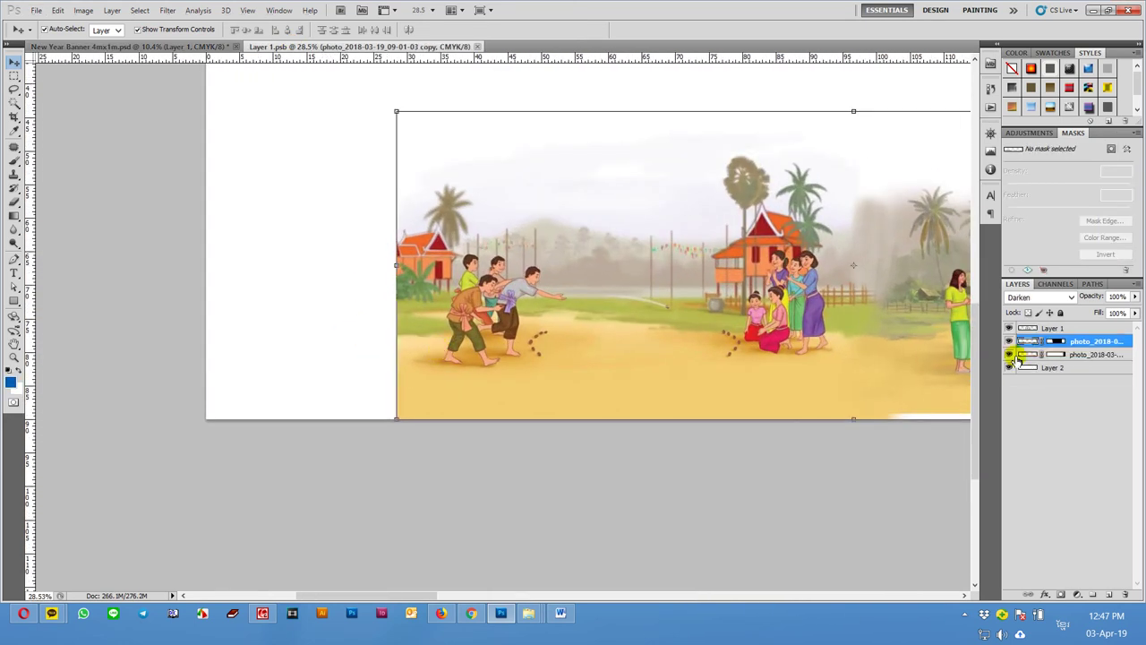
# Clone Stamp sampled sand into the white area and top-left notch of the ground
pyautogui.press('s')
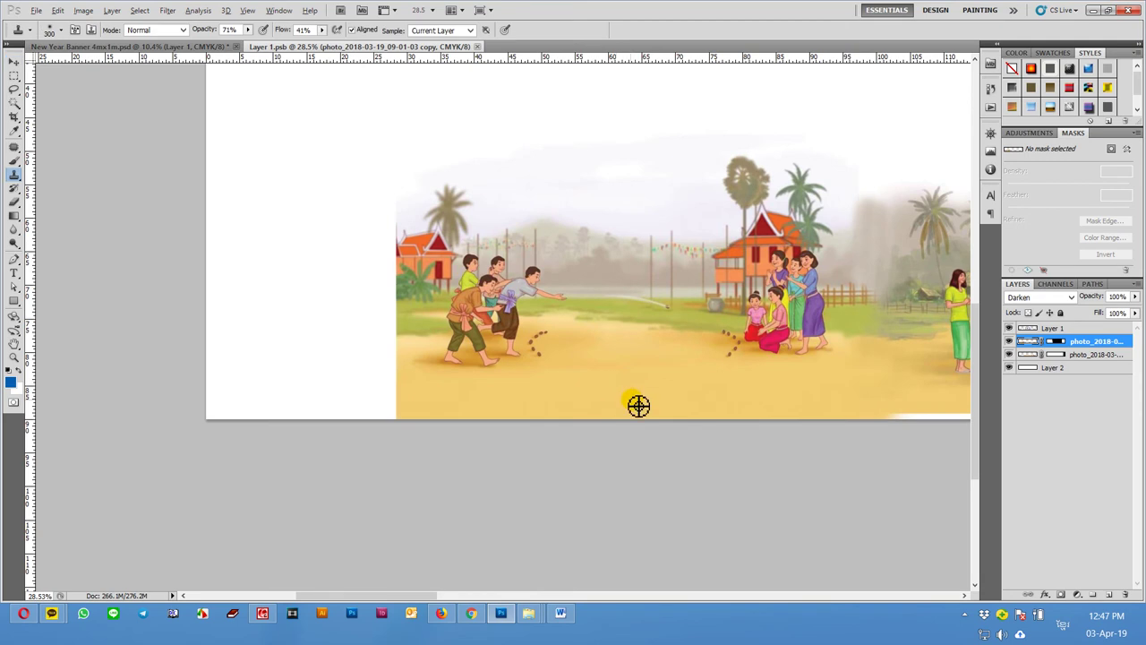
pyautogui.press('v')
pyautogui.press('s')
pyautogui.keyDown('alt'); pyautogui.click(641, 404); pyautogui.keyUp('alt')
pyautogui.moveTo(448, 398)
pyautogui.mouseDown()
pyautogui.moveTo(310, 379)
pyautogui.moveTo(213, 397)
pyautogui.mouseUp()
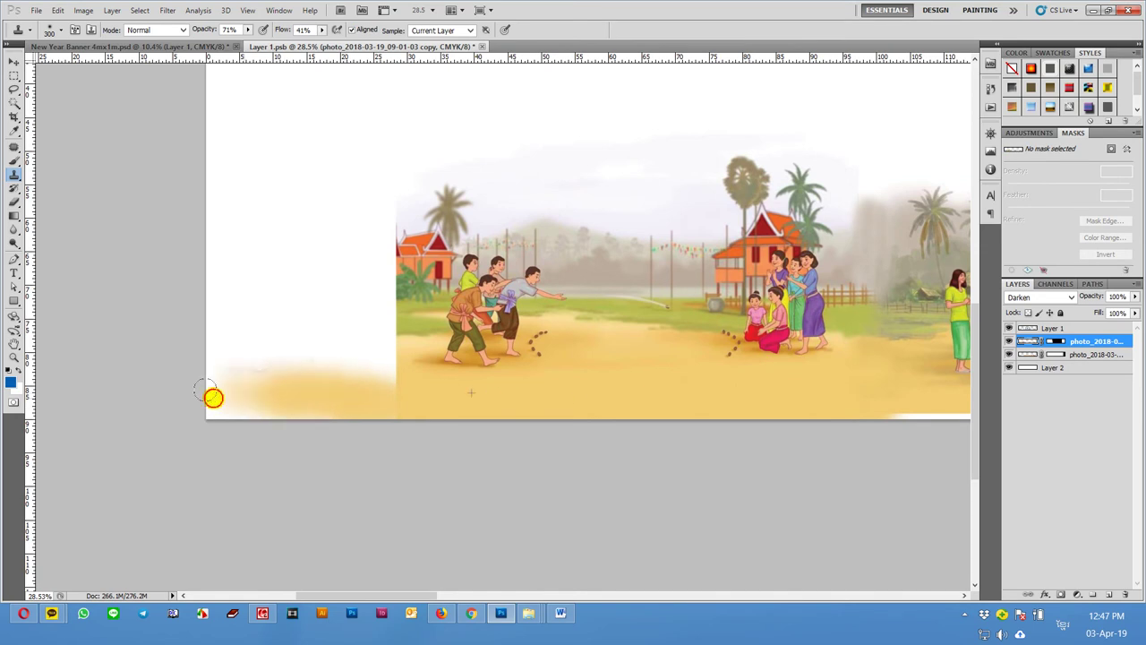
pyautogui.keyDown('alt'); pyautogui.click(645, 391); pyautogui.keyUp('alt')
pyautogui.moveTo(383, 371); pyautogui.dragTo(332, 373)
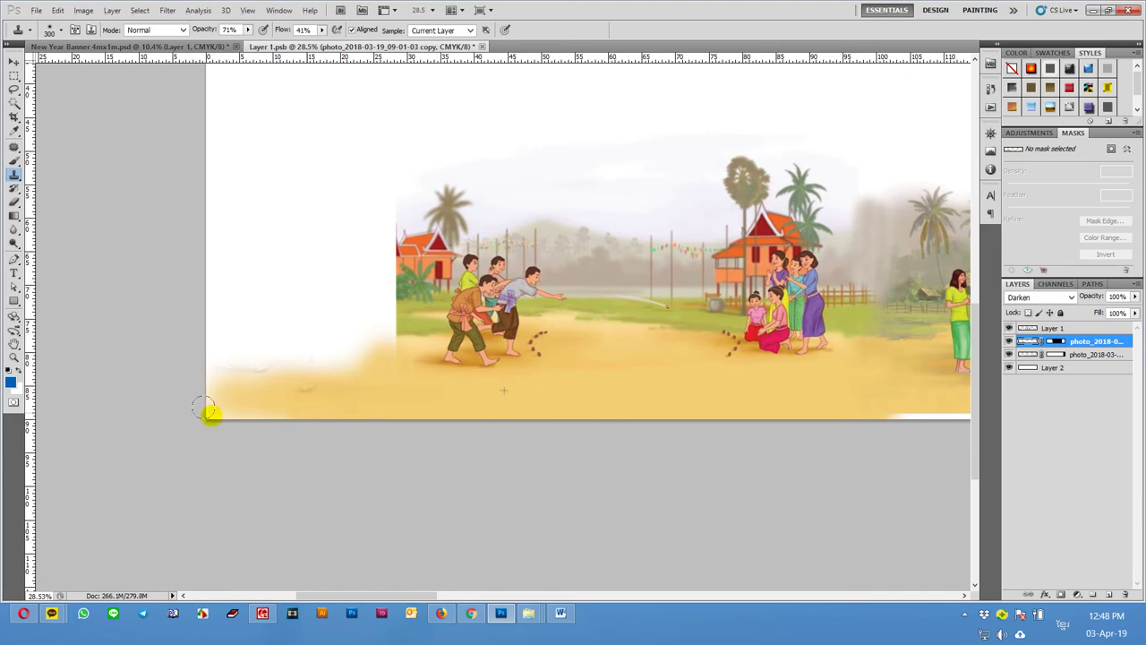
pyautogui.keyDown('alt'); pyautogui.click(458, 408); pyautogui.keyUp('alt')
pyautogui.moveTo(349, 384); pyautogui.dragTo(302, 379)
pyautogui.keyDown('alt'); pyautogui.click(639, 397); pyautogui.keyUp('alt')
pyautogui.moveTo(387, 340); pyautogui.dragTo(290, 361)
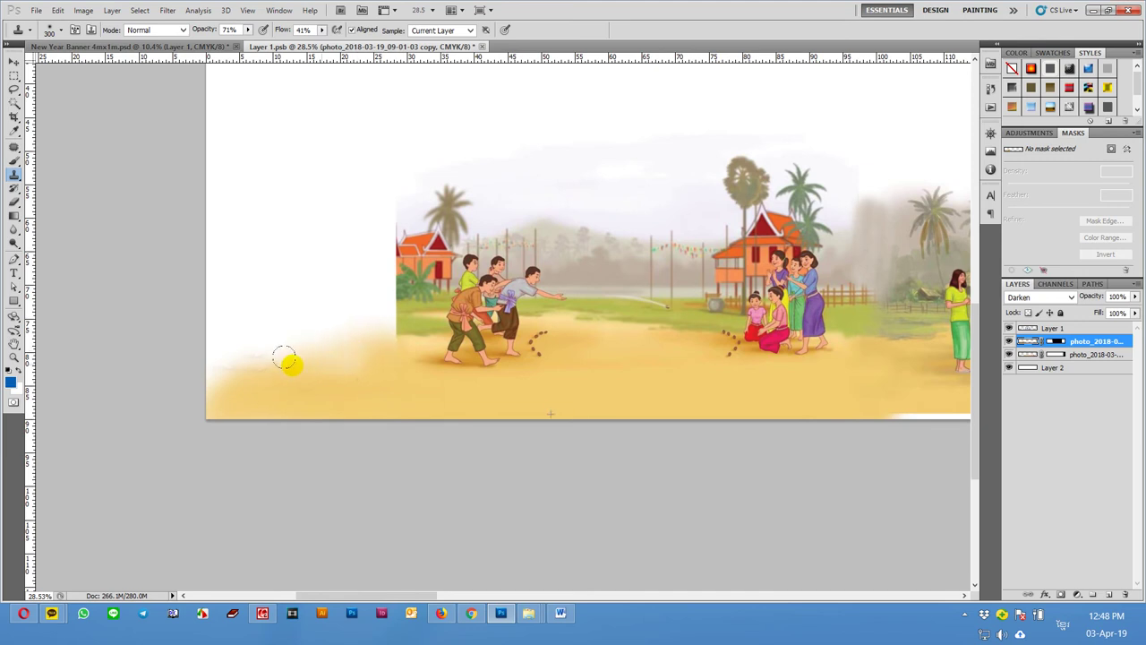
pyautogui.moveTo(398, 352); pyautogui.dragTo(181, 407)
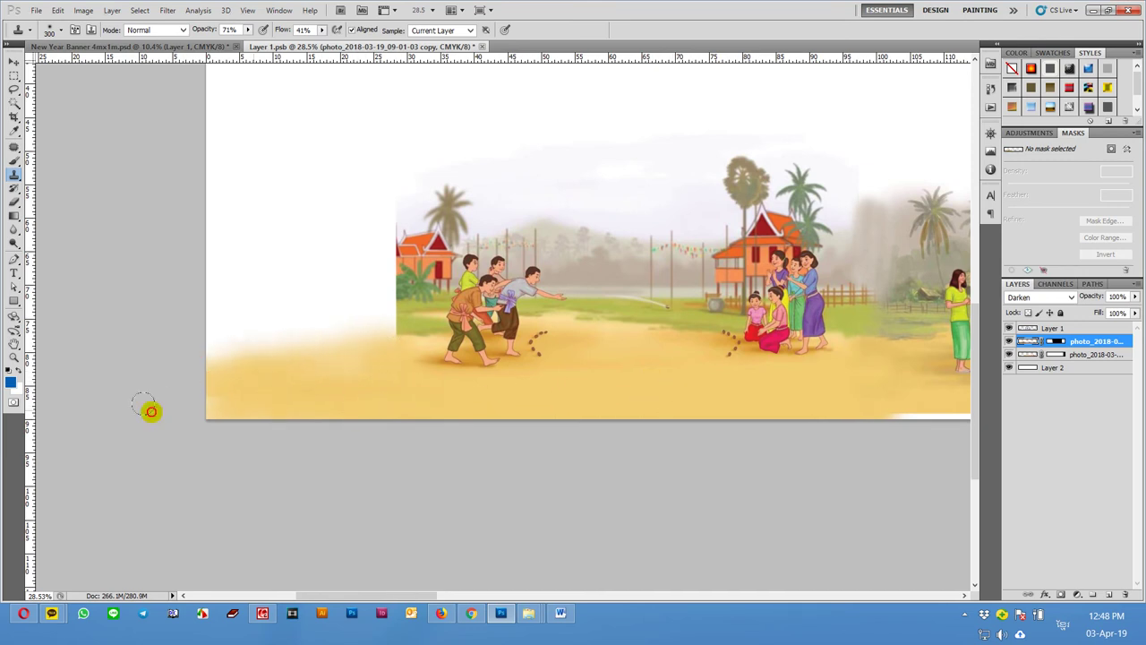
pyautogui.click(542, 381)
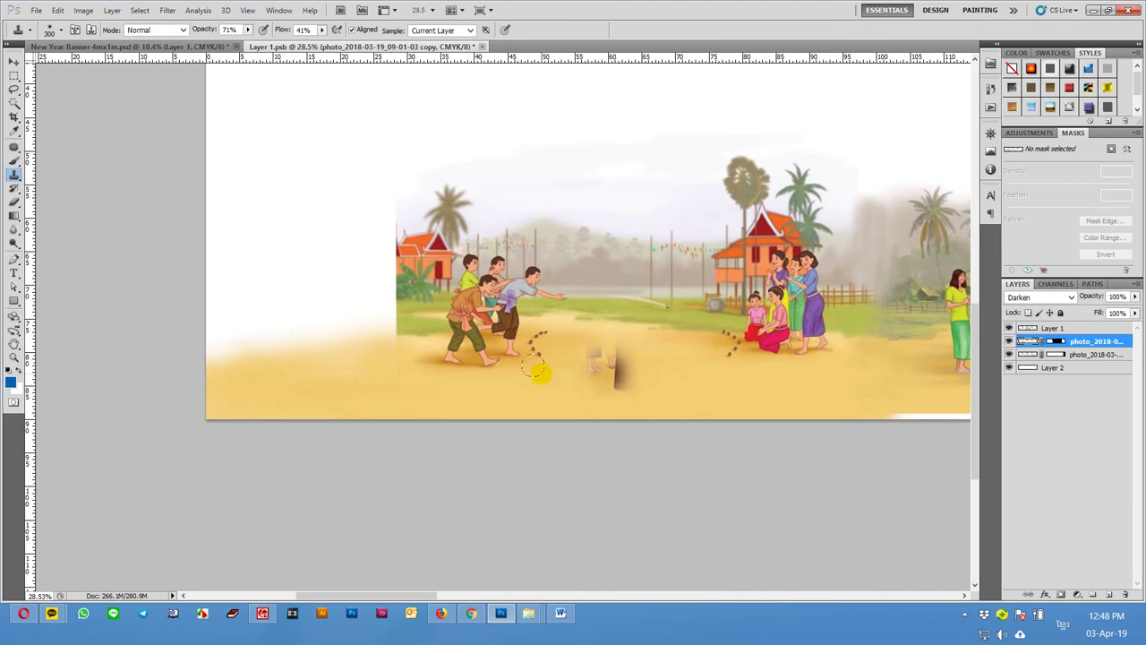
# Paint cloned texture across the middle ground, then undo the unwanted ghost figures
pyautogui.scroll(1, 466, 362)
pyautogui.scroll(1, 466, 362)
pyautogui.moveTo(703, 274); pyautogui.dragTo(694, 258)
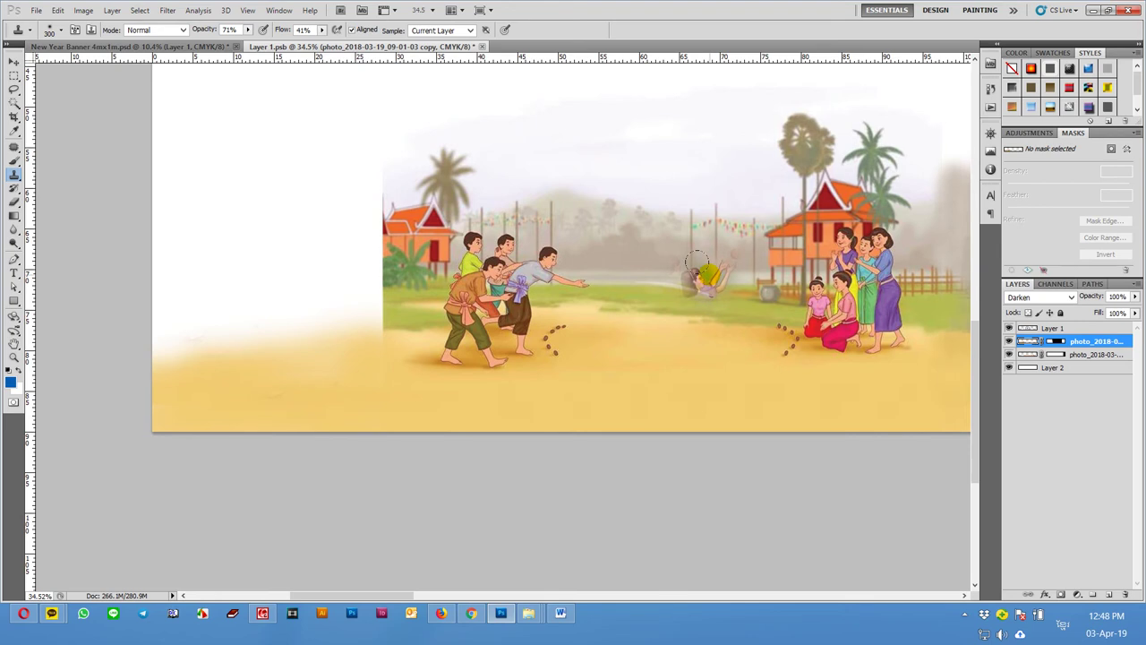
pyautogui.moveTo(696, 262); pyautogui.dragTo(696, 278)
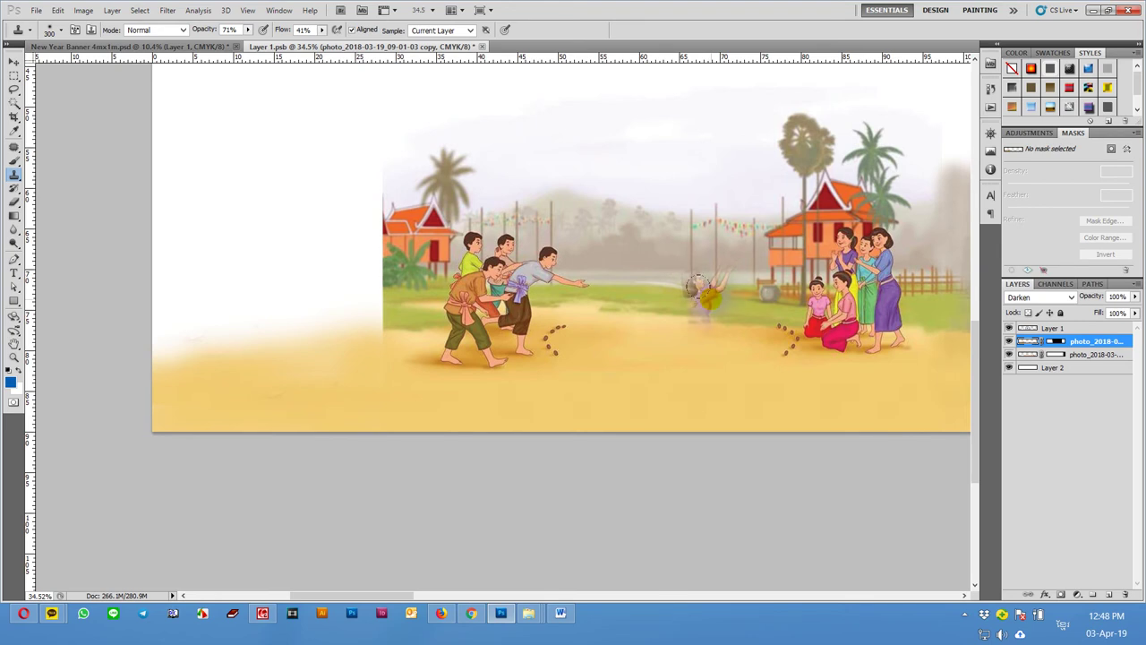
pyautogui.moveTo(672, 317); pyautogui.dragTo(179, 317)
pyautogui.moveTo(716, 317); pyautogui.dragTo(385, 317)
pyautogui.moveTo(81, 313); pyautogui.dragTo(971, 325)
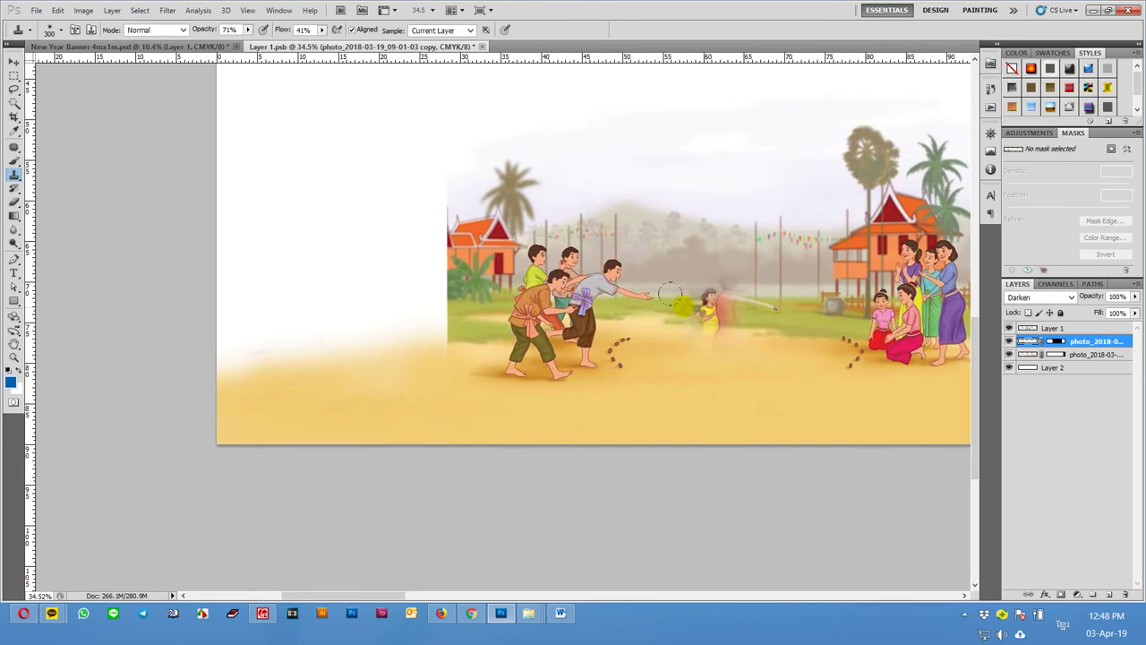
pyautogui.moveTo(448, 287); pyautogui.dragTo(426, 308)
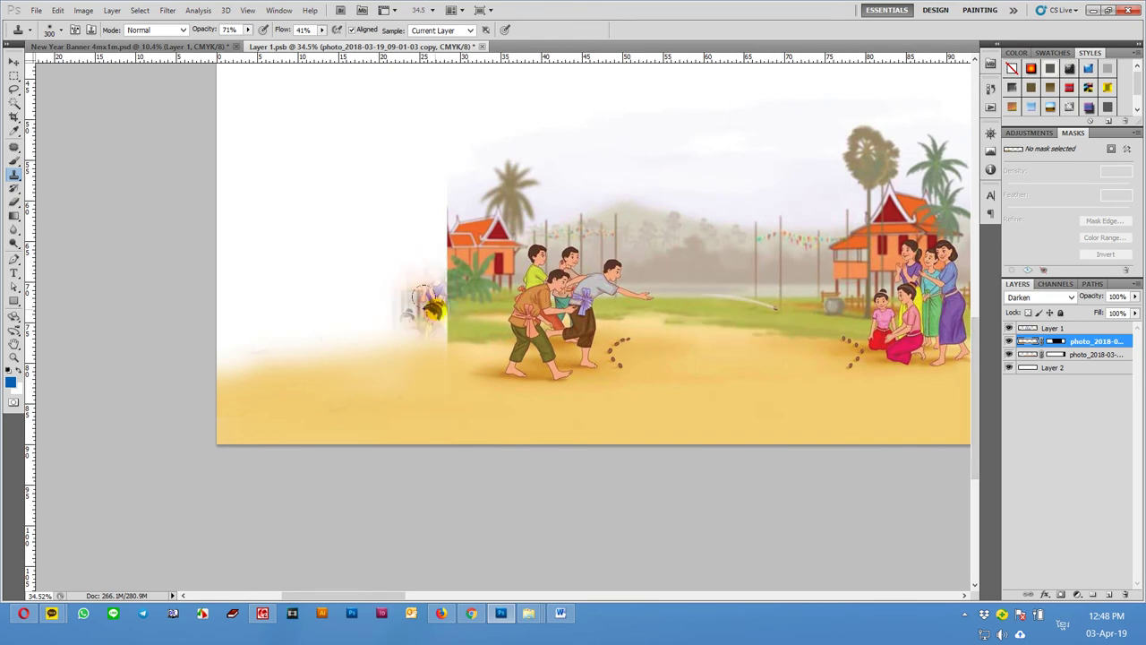
pyautogui.hotkey('ctrl', 'alt', 'z')
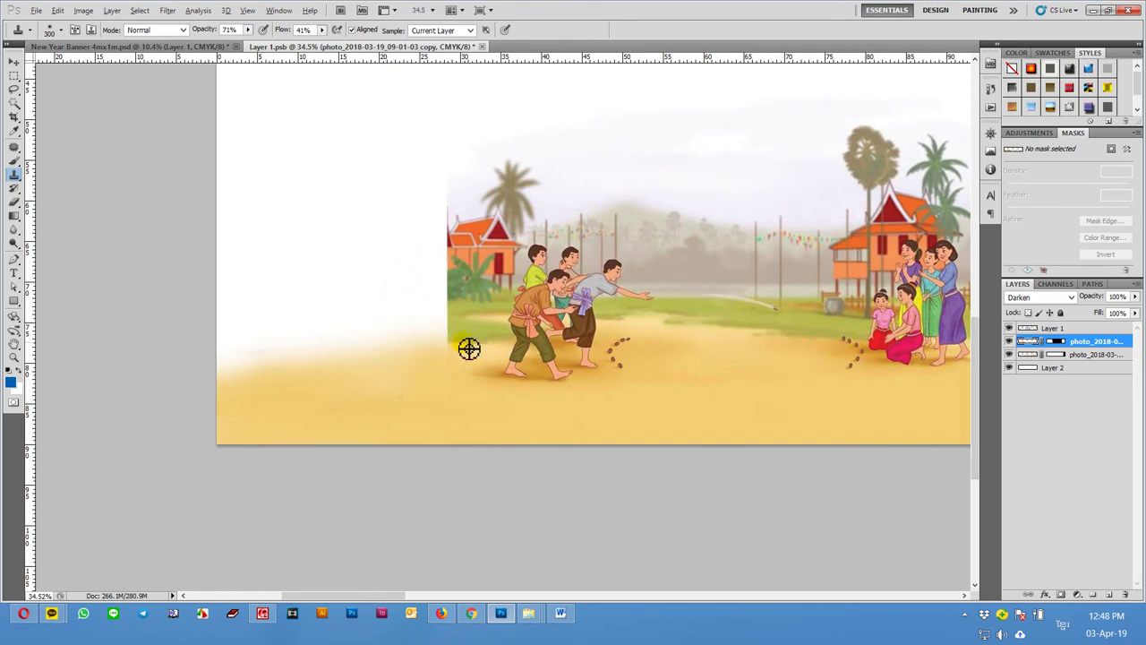
# Sample the grass edge and extend green grass left to cover the remaining white strip
pyautogui.keyDown('alt'); pyautogui.click(474, 337); pyautogui.keyUp('alt')
pyautogui.click(474, 338)
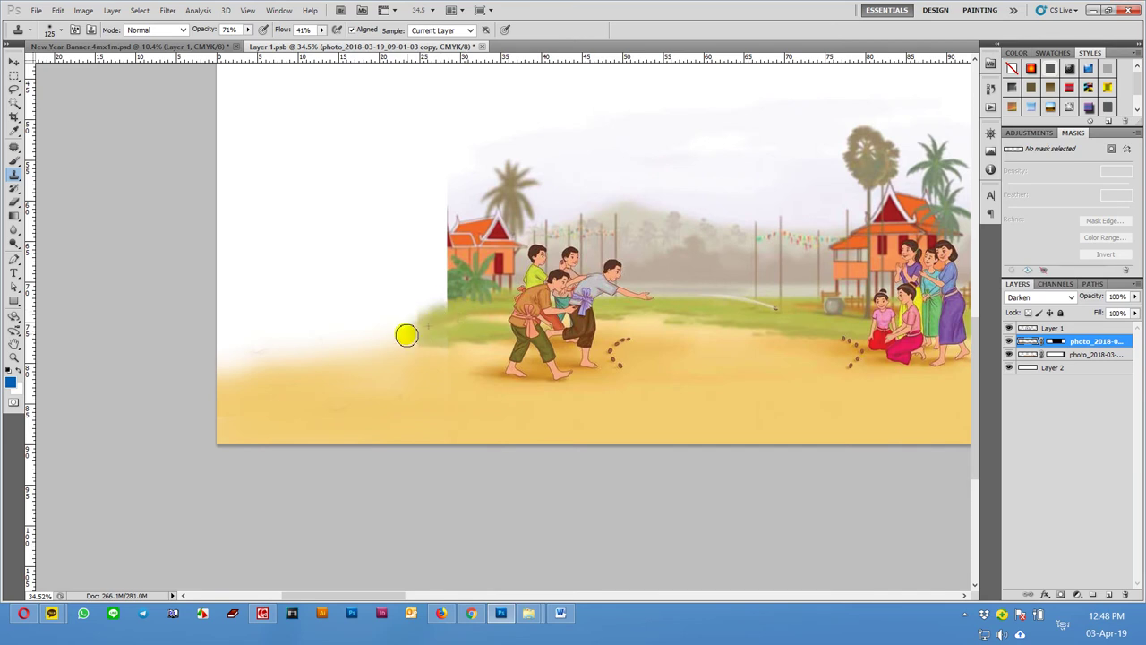
pyautogui.moveTo(432, 334); pyautogui.dragTo(381, 354)
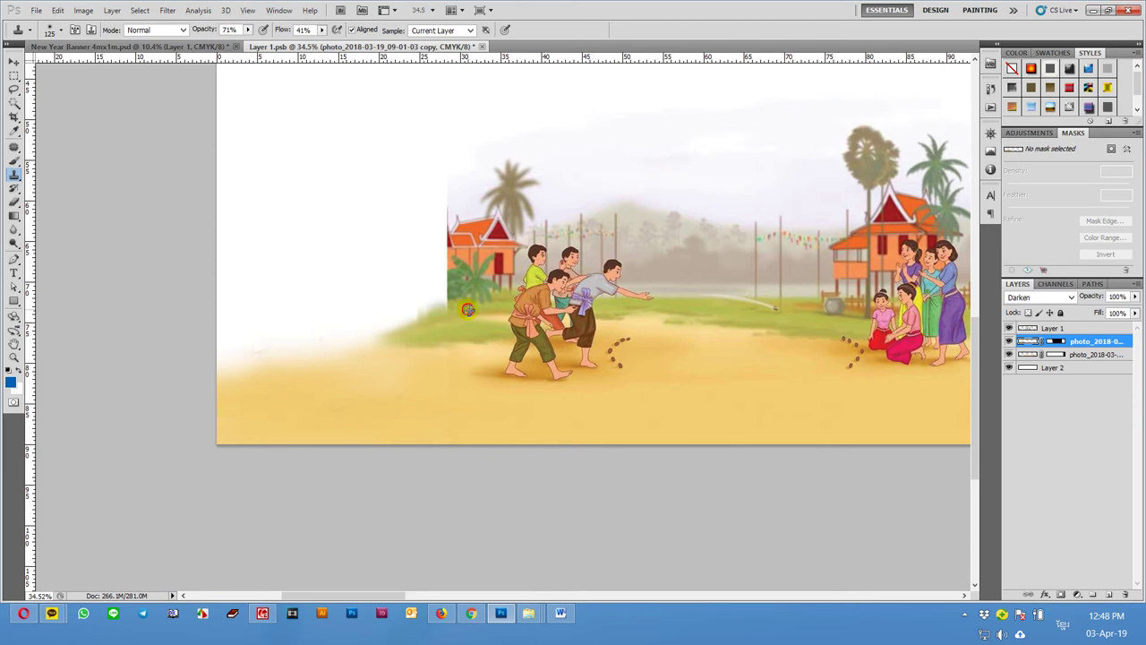
pyautogui.moveTo(454, 302); pyautogui.dragTo(412, 327)
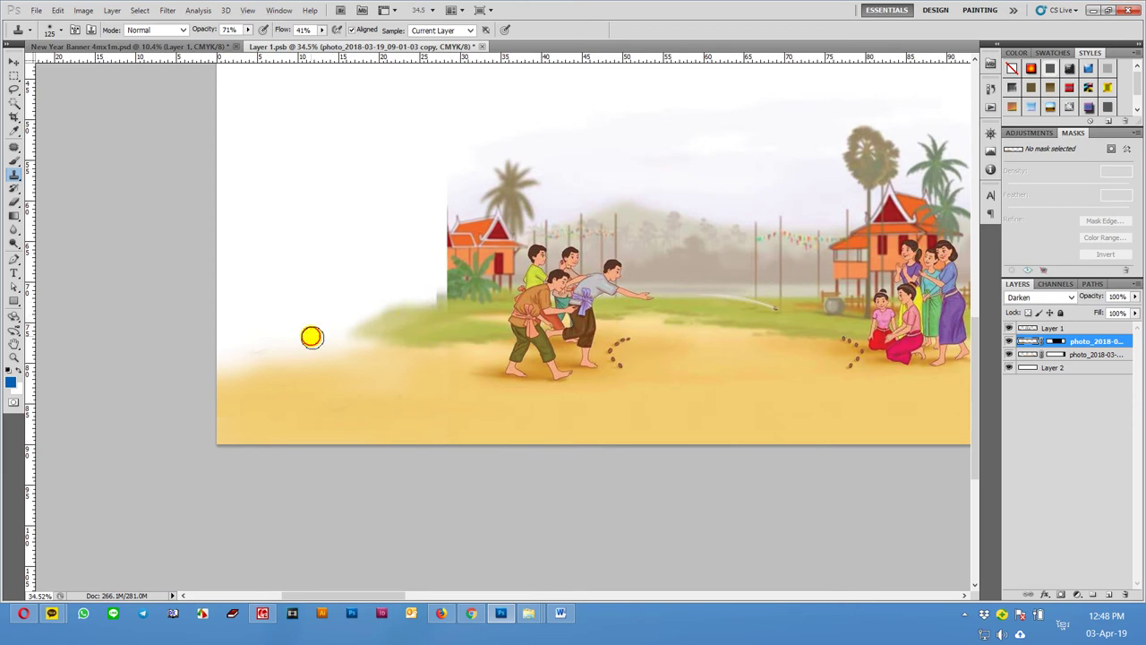
pyautogui.moveTo(312, 337); pyautogui.dragTo(284, 335)
pyautogui.moveTo(423, 329); pyautogui.dragTo(269, 325)
pyautogui.moveTo(402, 330); pyautogui.dragTo(209, 343)
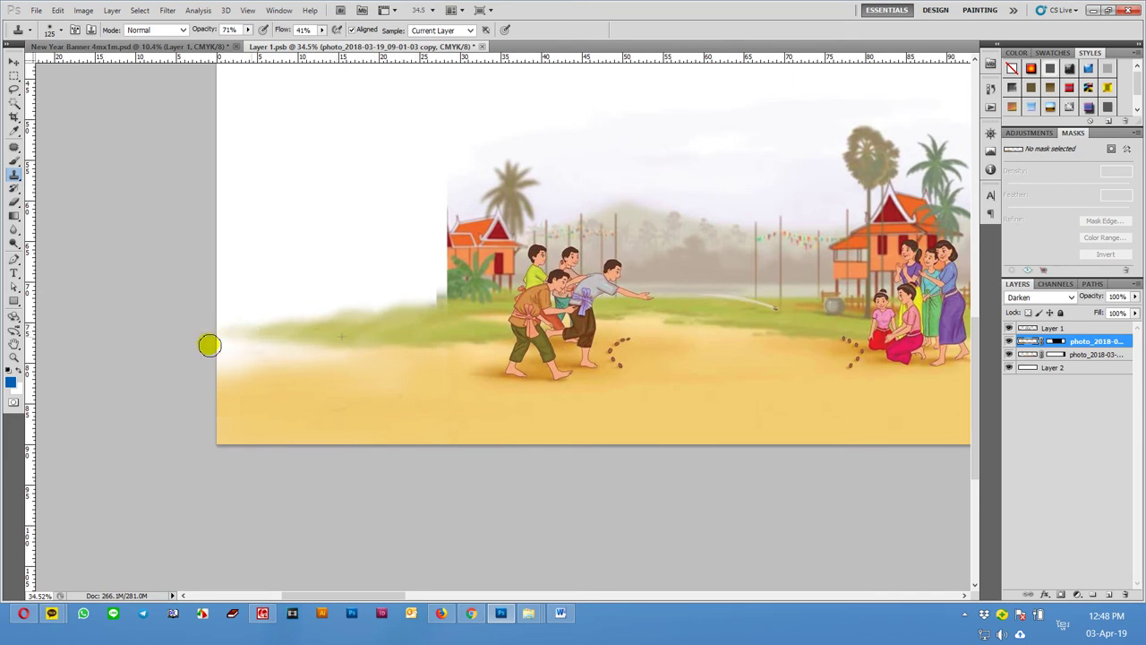
pyautogui.moveTo(371, 332)
pyautogui.mouseDown()
pyautogui.moveTo(380, 349)
pyautogui.moveTo(220, 361)
pyautogui.mouseUp()
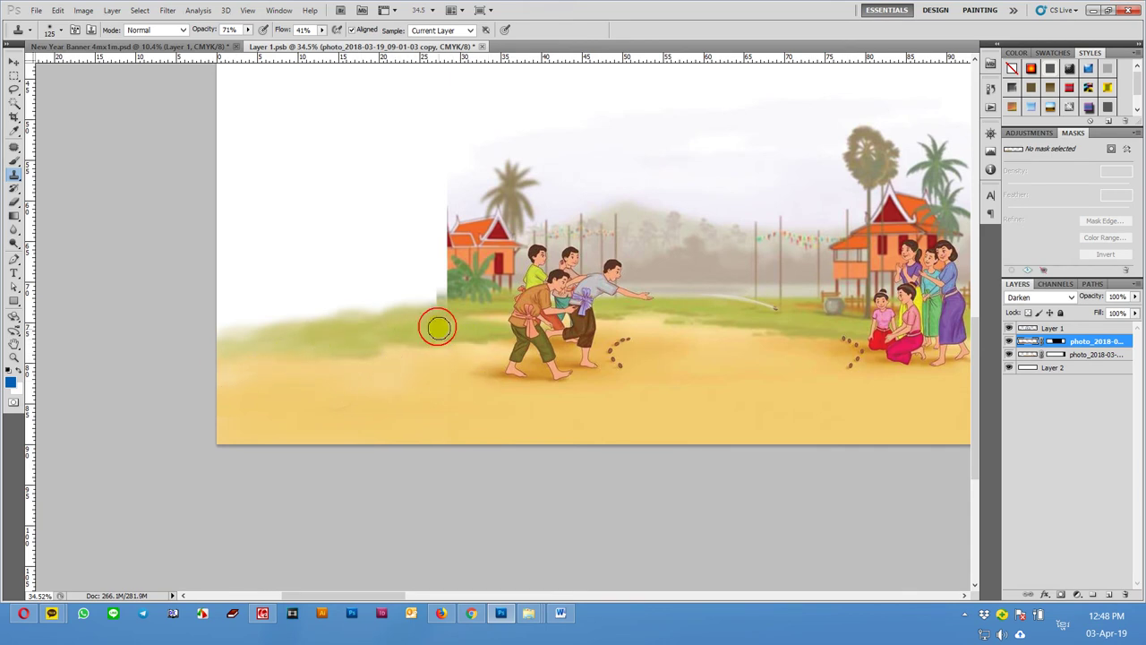
pyautogui.moveTo(435, 325); pyautogui.dragTo(303, 327)
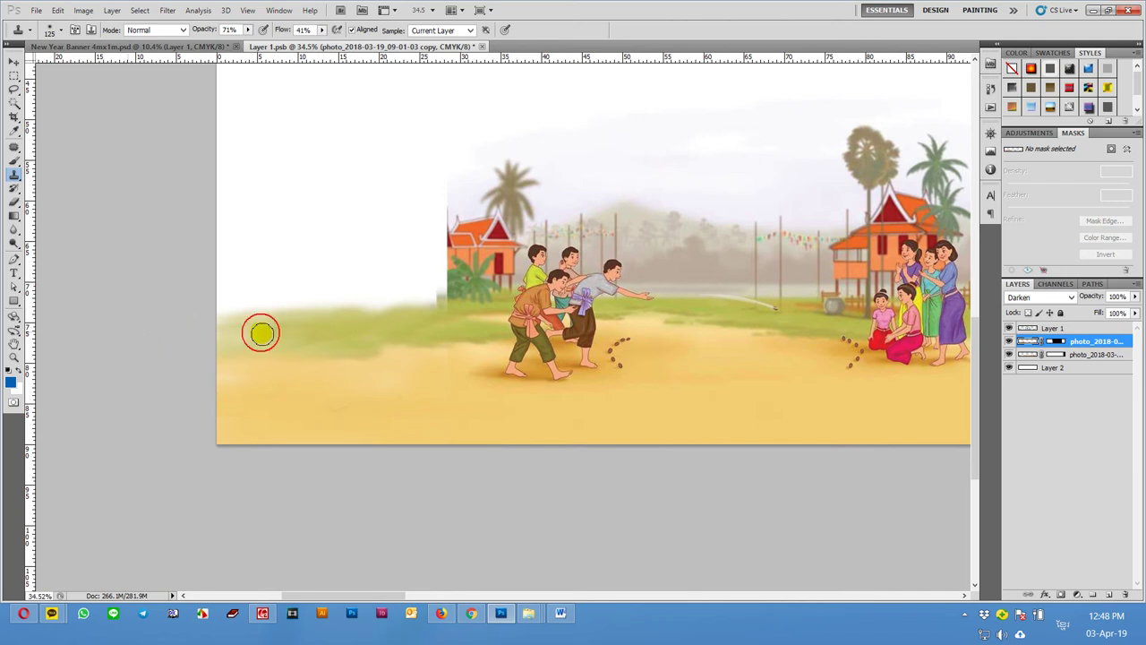
pyautogui.scroll(-2, 350, 335)
pyautogui.scroll(-2, 486, 357)
pyautogui.moveTo(689, 363); pyautogui.dragTo(537, 360)
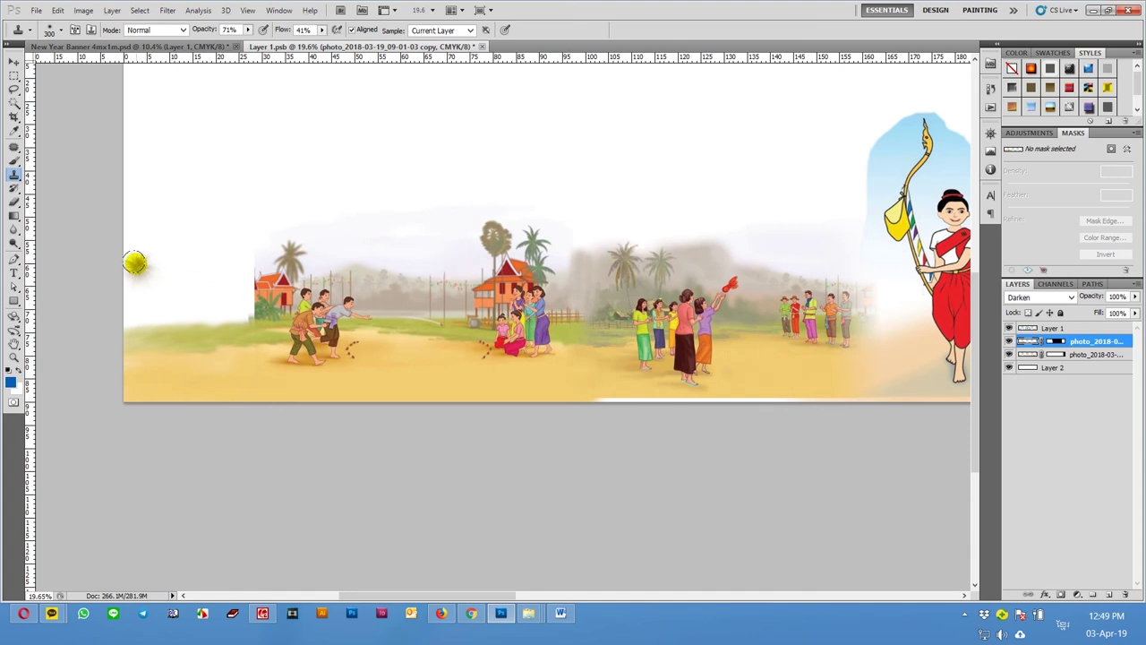
# Clone palm trees and hill scenery into the white gap at the scene's left edge
pyautogui.moveTo(134, 263)
pyautogui.mouseDown()
pyautogui.moveTo(135, 309)
pyautogui.moveTo(161, 318)
pyautogui.mouseUp()
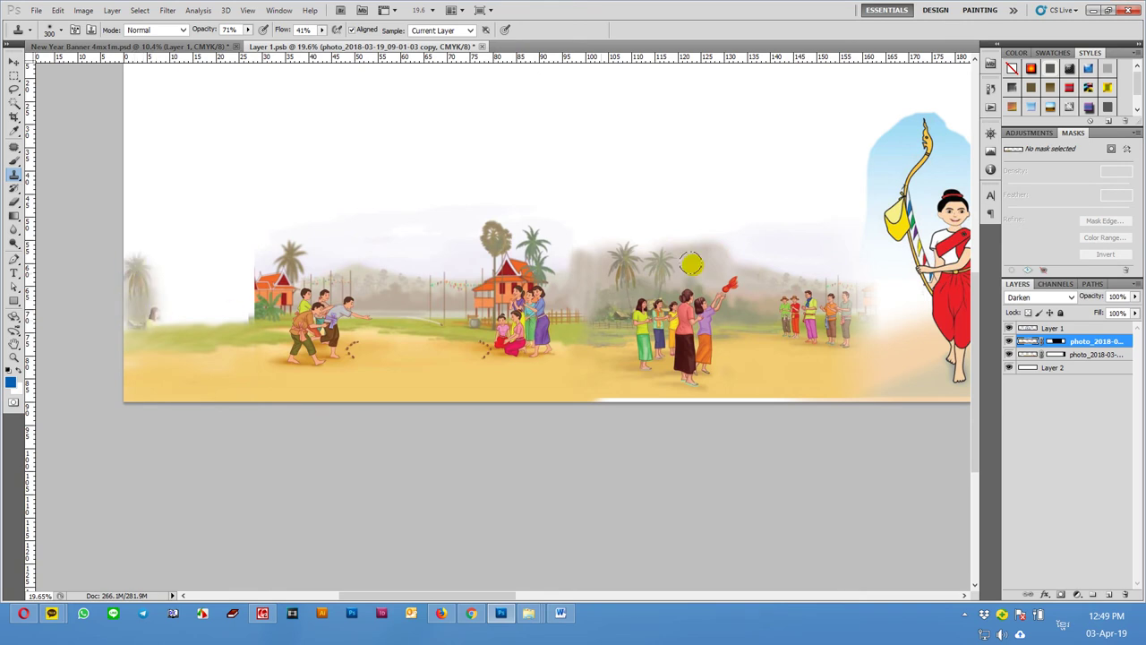
pyautogui.moveTo(209, 274)
pyautogui.mouseDown()
pyautogui.moveTo(159, 289)
pyautogui.moveTo(171, 299)
pyautogui.moveTo(163, 316)
pyautogui.mouseUp()
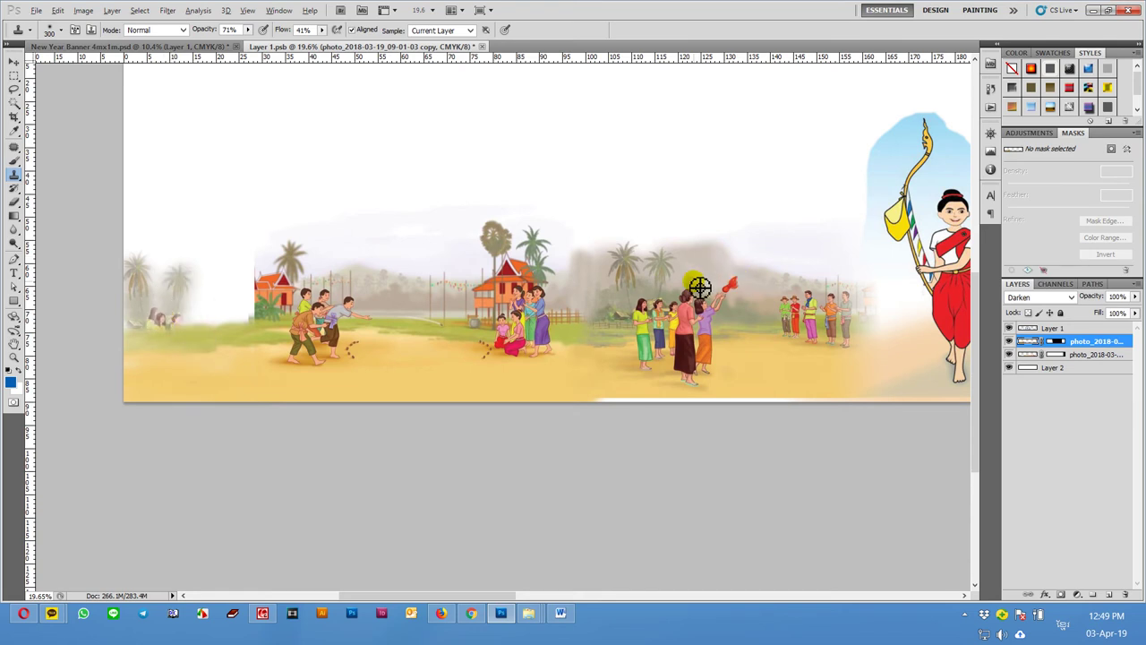
pyautogui.click(399, 300)
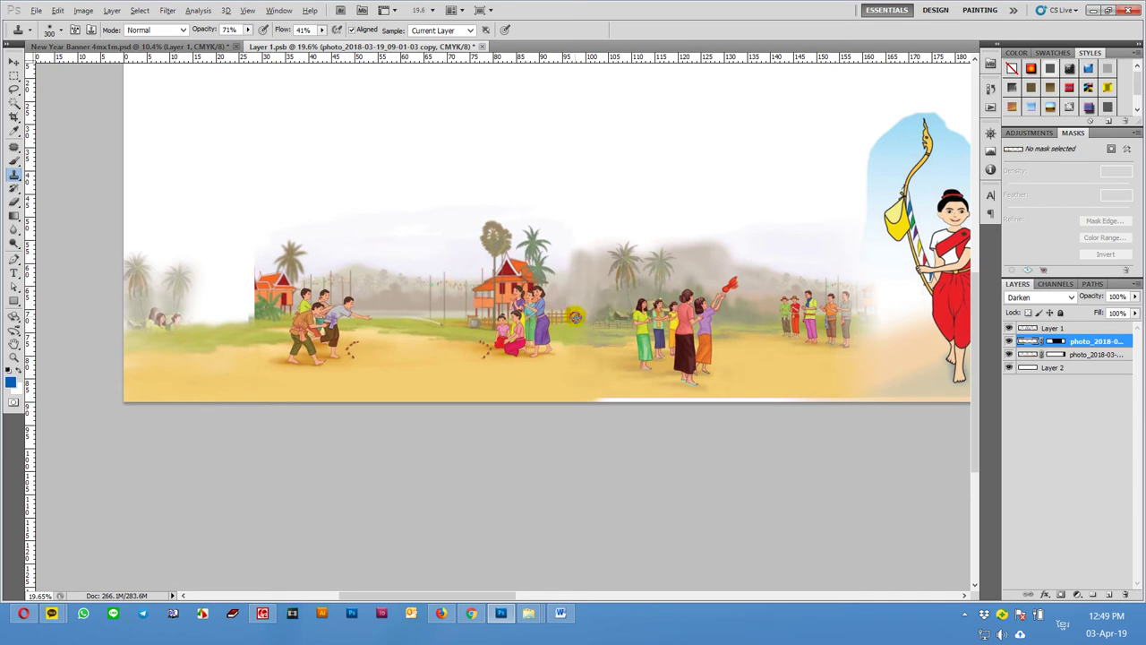
pyautogui.click(219, 311)
pyautogui.moveTo(231, 315); pyautogui.dragTo(208, 318)
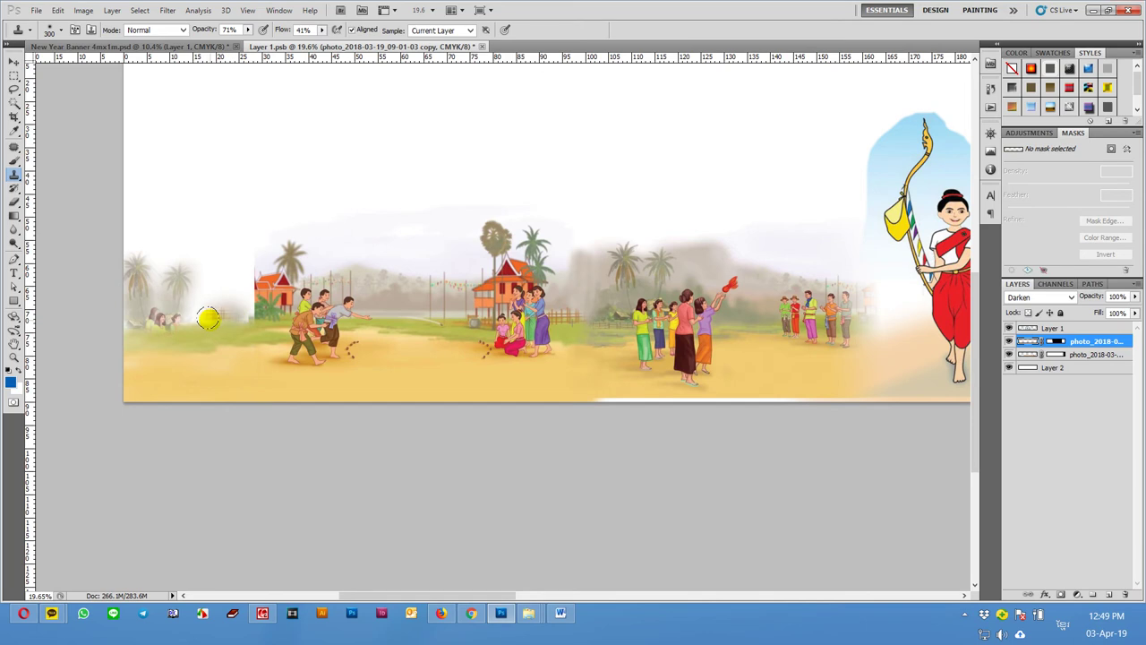
pyautogui.scroll(1, 191, 327)
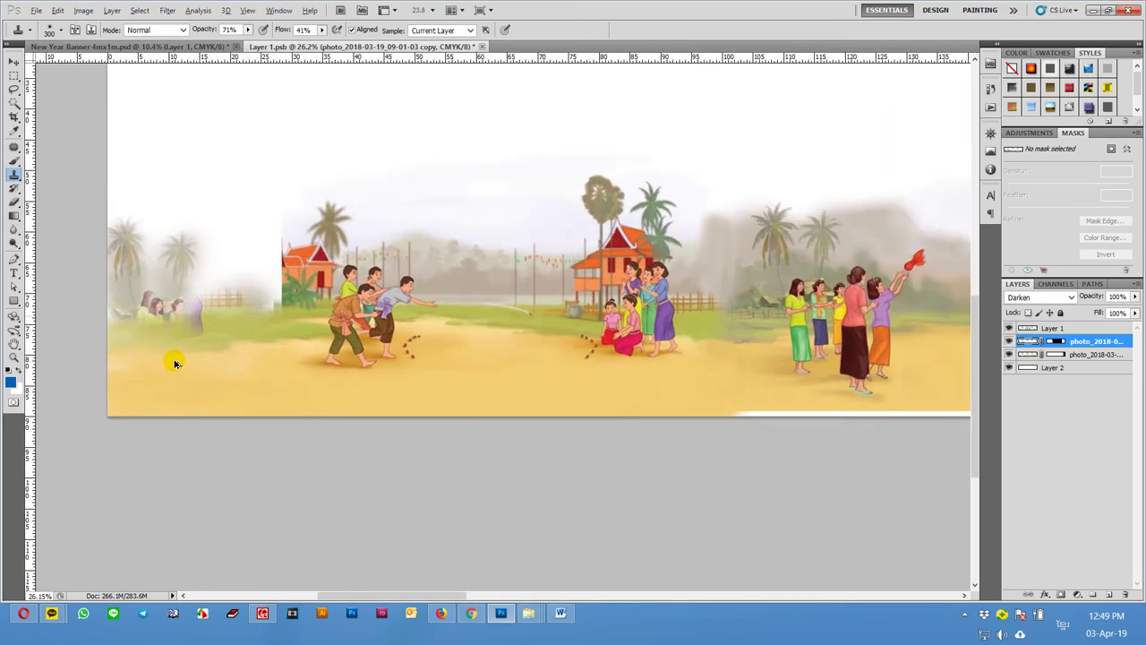
pyautogui.scroll(2, 179, 349)
pyautogui.scroll(1, 224, 340)
pyautogui.moveTo(235, 320)
pyautogui.mouseDown()
pyautogui.moveTo(189, 283)
pyautogui.moveTo(199, 311)
pyautogui.mouseUp()
# Shrink the clone brush to 250 and paint over the faded figures on the left
pyautogui.press('[')
pyautogui.click(230, 292)
pyautogui.click(213, 277)
pyautogui.moveTo(141, 259)
pyautogui.mouseDown()
pyautogui.moveTo(139, 274)
pyautogui.moveTo(153, 251)
pyautogui.mouseUp()
pyautogui.press('v')
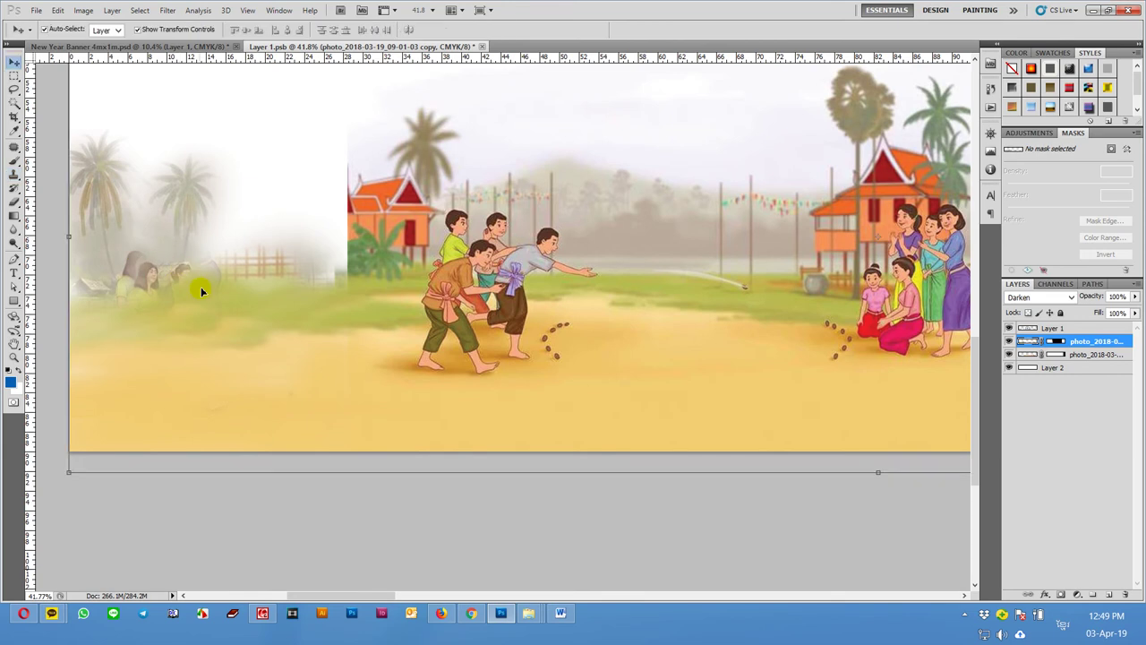
pyautogui.press('s')
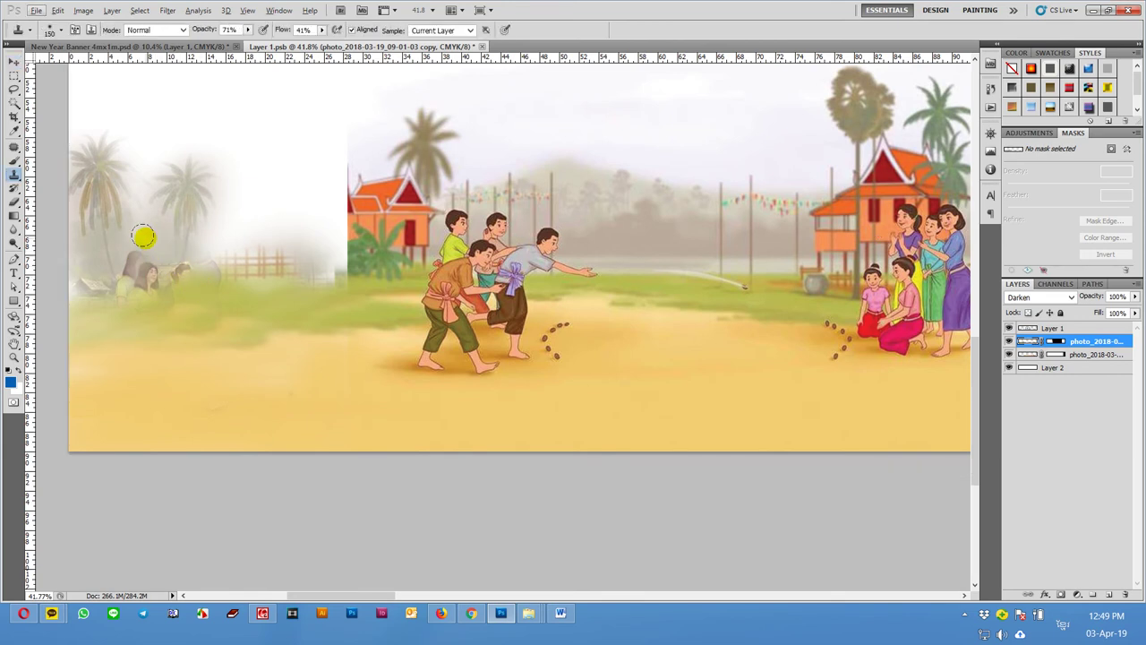
pyautogui.moveTo(141, 246)
pyautogui.mouseDown()
pyautogui.moveTo(135, 275)
pyautogui.moveTo(148, 276)
pyautogui.mouseUp()
# Resample near the fence and stamp scenery and grass over the remaining left-edge figures
pyautogui.keyDown('alt'); pyautogui.click(252, 300); pyautogui.keyUp('alt')
pyautogui.click(217, 278)
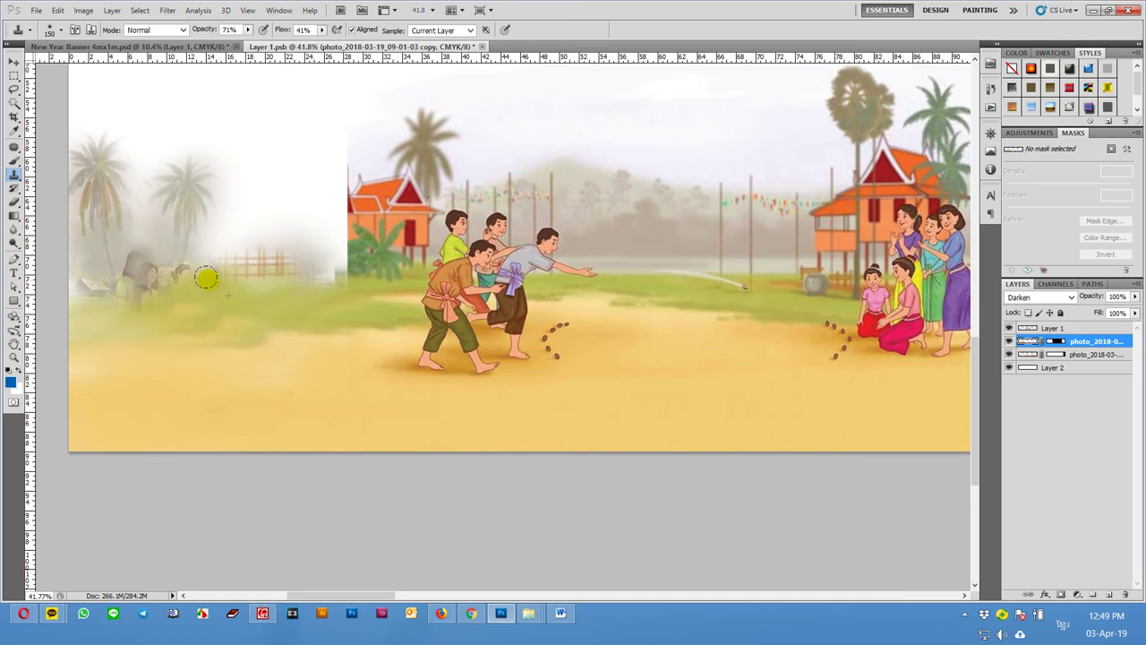
pyautogui.moveTo(87, 312); pyautogui.dragTo(139, 306)
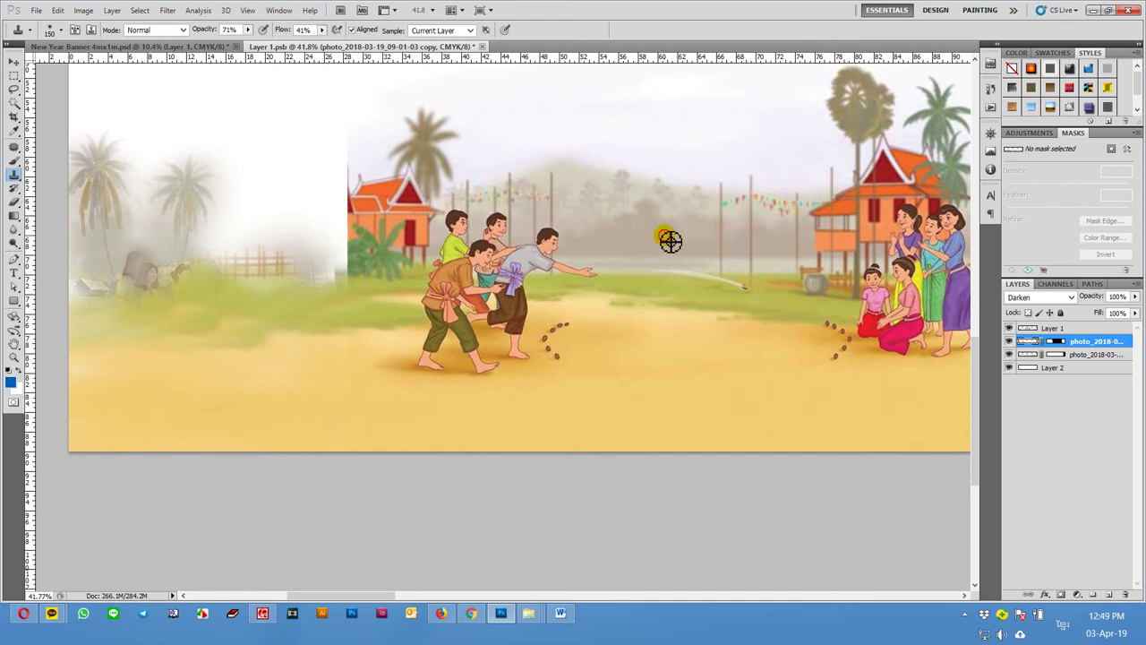
pyautogui.click(134, 260)
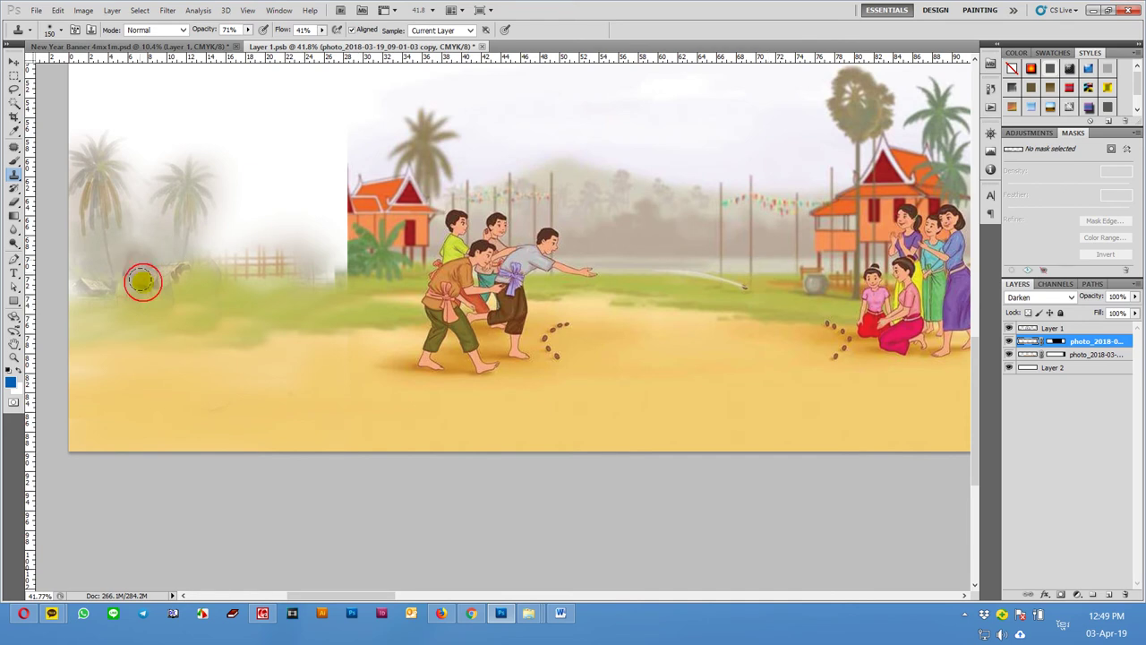
pyautogui.keyDown('alt'); pyautogui.scroll(-3, 296, 301); pyautogui.keyUp('alt')
pyautogui.keyDown('alt'); pyautogui.scroll(1, 326, 304); pyautogui.keyUp('alt')
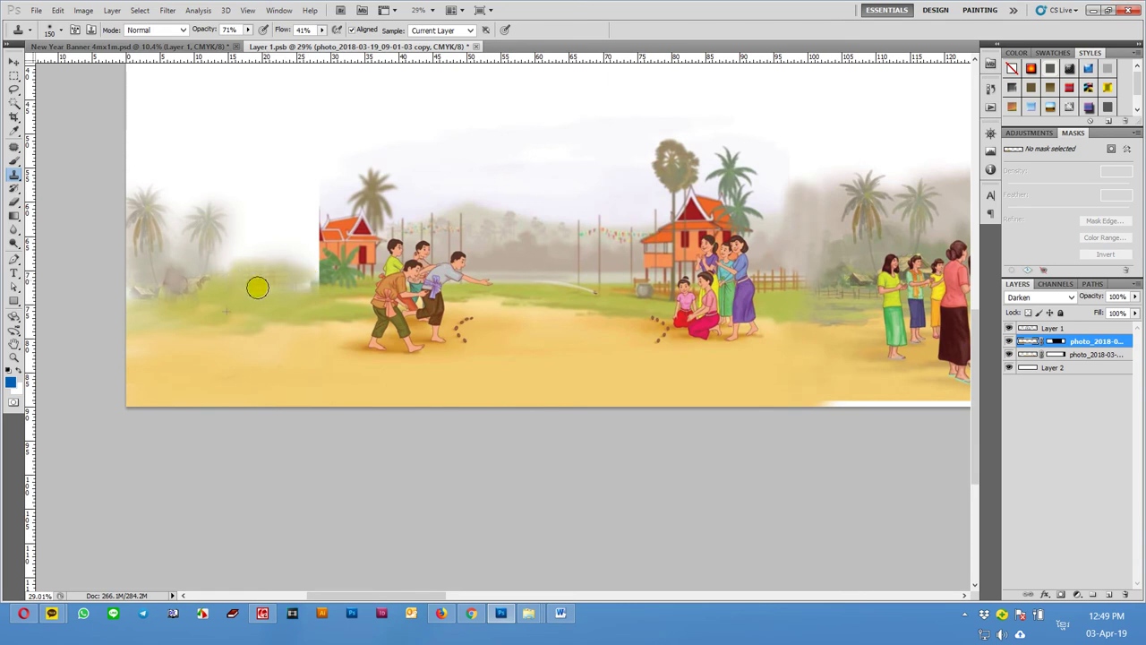
pyautogui.click(220, 270)
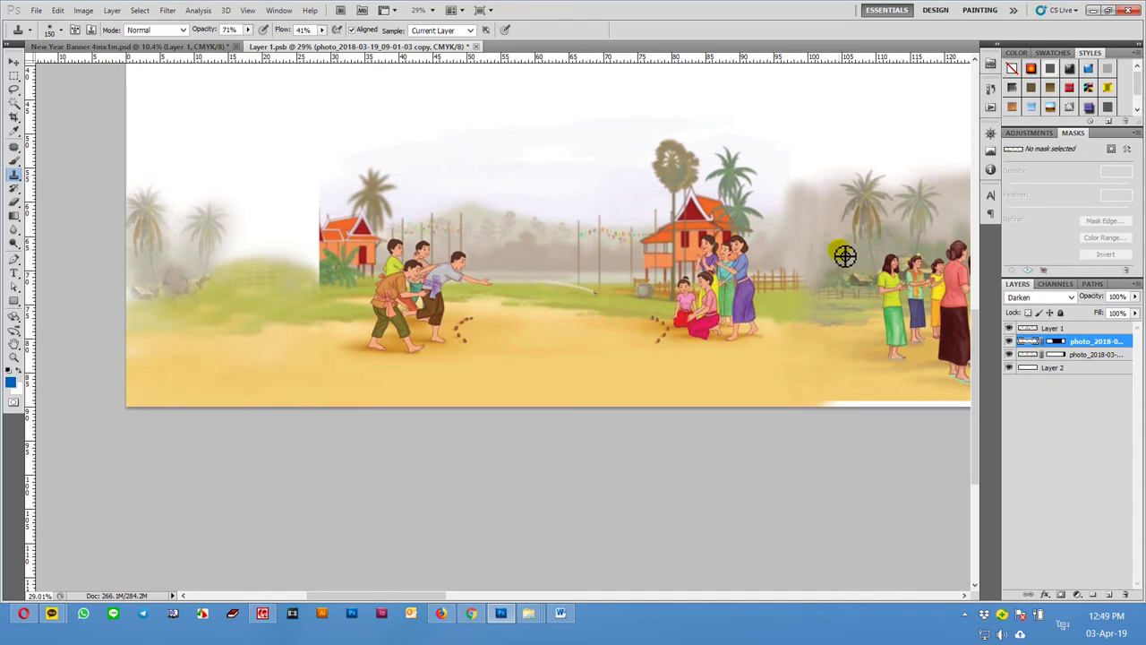
pyautogui.click(187, 283)
pyautogui.moveTo(173, 283)
pyautogui.mouseDown()
pyautogui.moveTo(160, 295)
pyautogui.moveTo(215, 281)
pyautogui.mouseUp()
# Sample the right-side grass and clone distant houses and grass over the left area
pyautogui.scroll(2, 210, 317)
pyautogui.scroll(1, 205, 320)
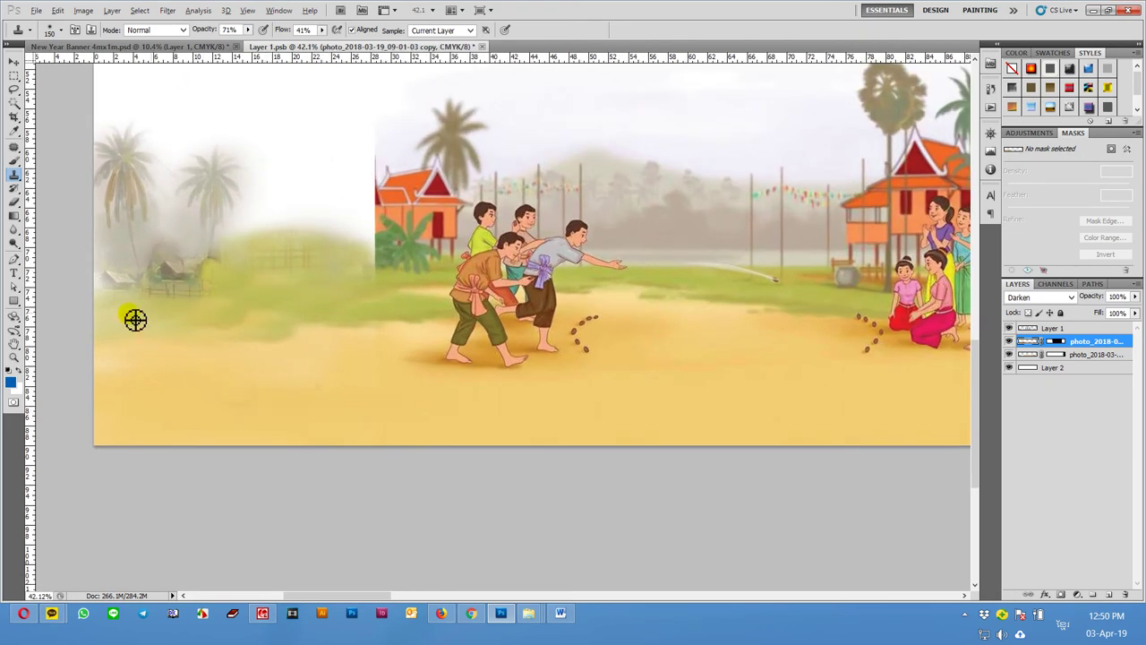
pyautogui.keyDown('alt'); pyautogui.click(802, 284); pyautogui.keyUp('alt')
pyautogui.moveTo(218, 263); pyautogui.dragTo(191, 278)
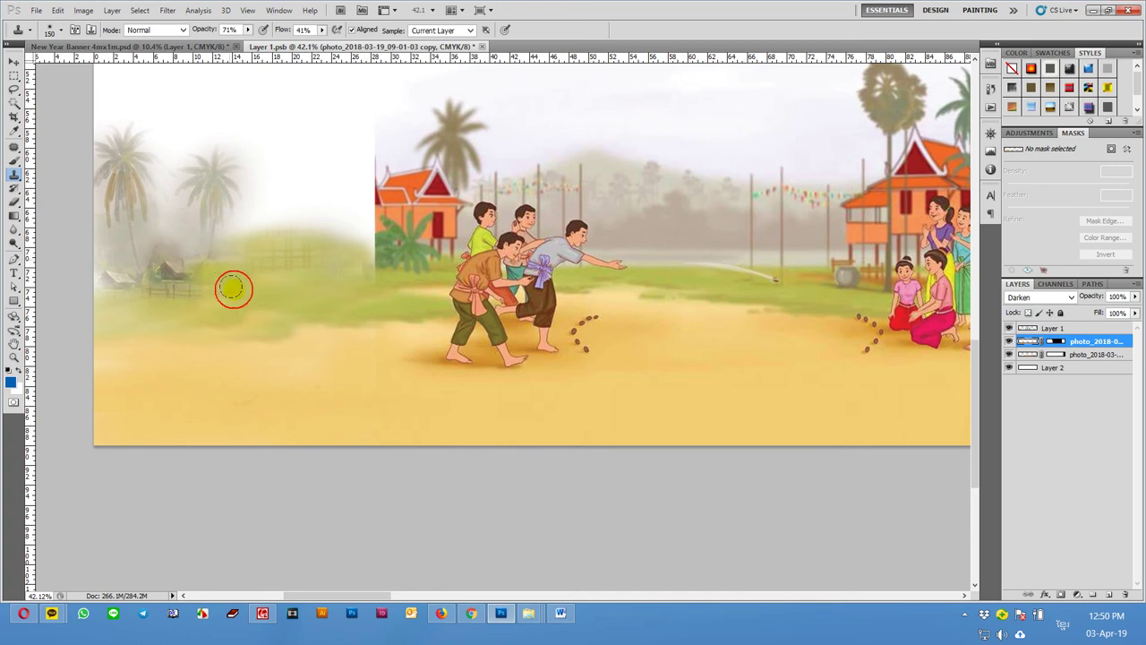
pyautogui.scroll(-2, 300, 299)
pyautogui.click(353, 286)
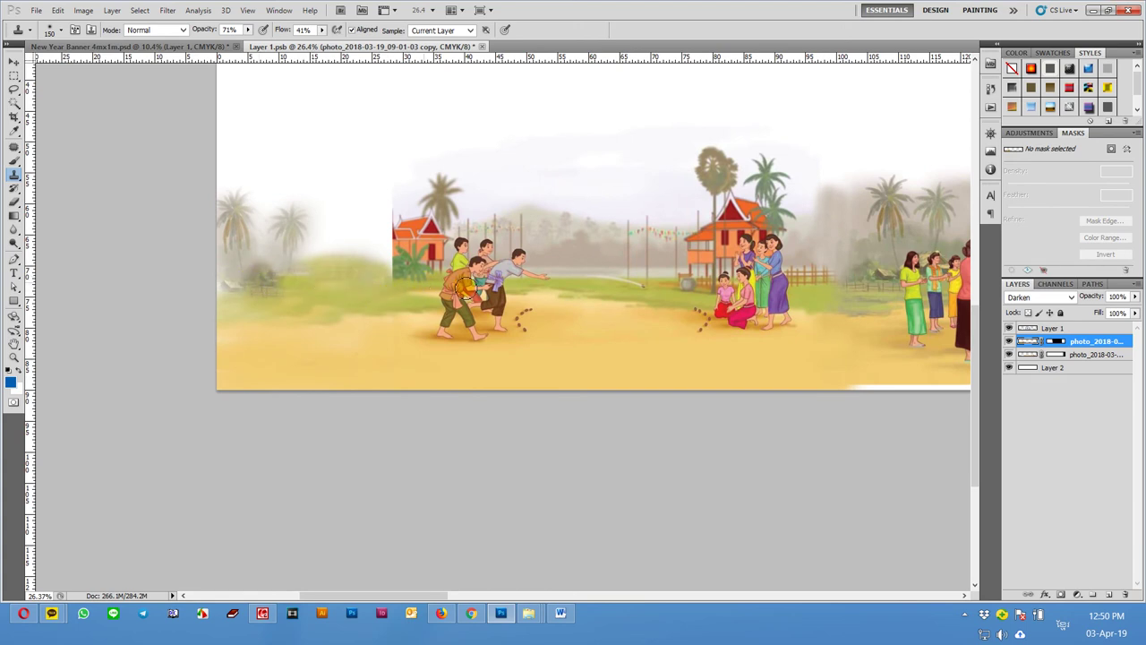
# Use the bird's-eye view to move from the left village scene to the central dancing scene
pyautogui.press('h')
pyautogui.moveTo(236, 266); pyautogui.dragTo(266, 277)
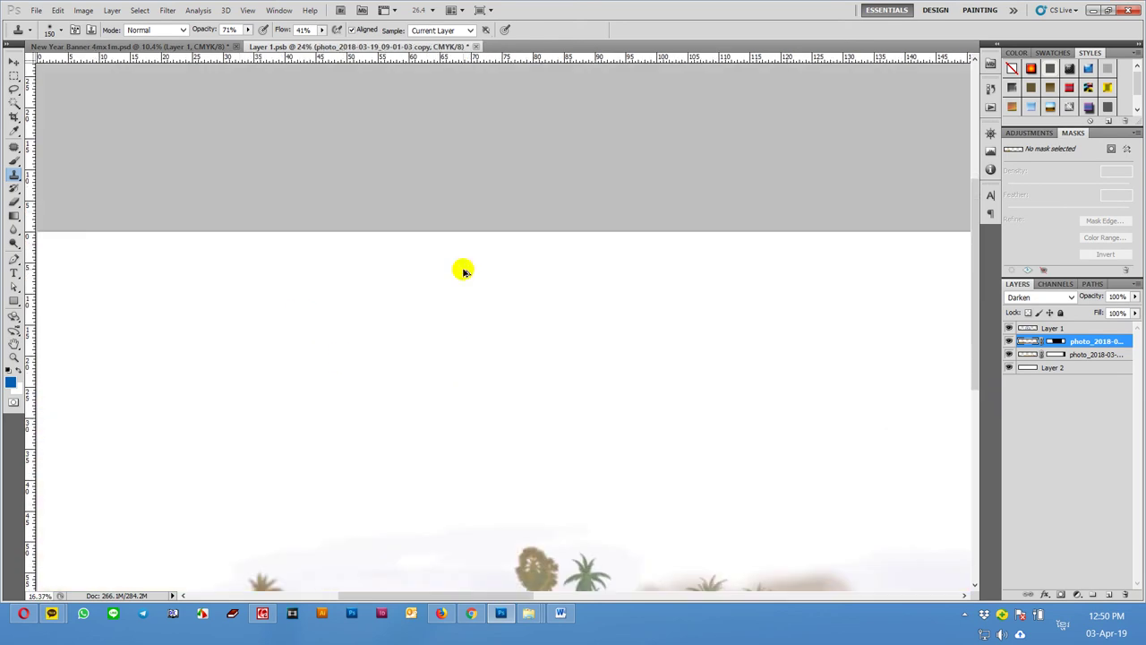
pyautogui.moveTo(460, 269); pyautogui.dragTo(455, 376)
pyautogui.moveTo(352, 414); pyautogui.dragTo(383, 394)
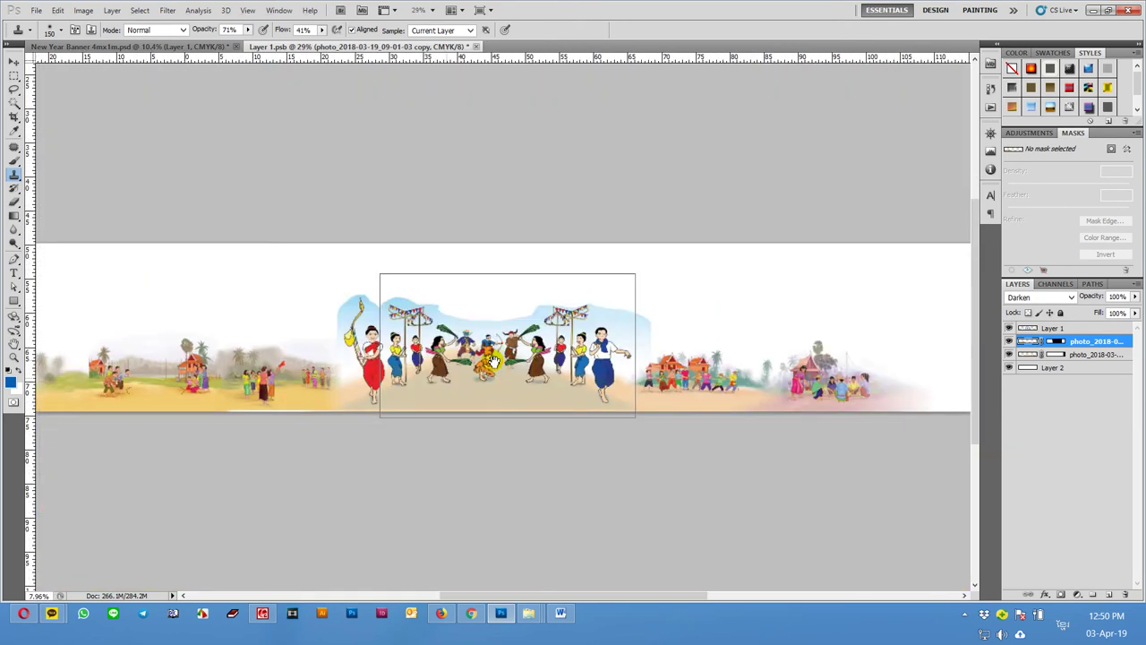
pyautogui.moveTo(448, 379); pyautogui.dragTo(343, 384)
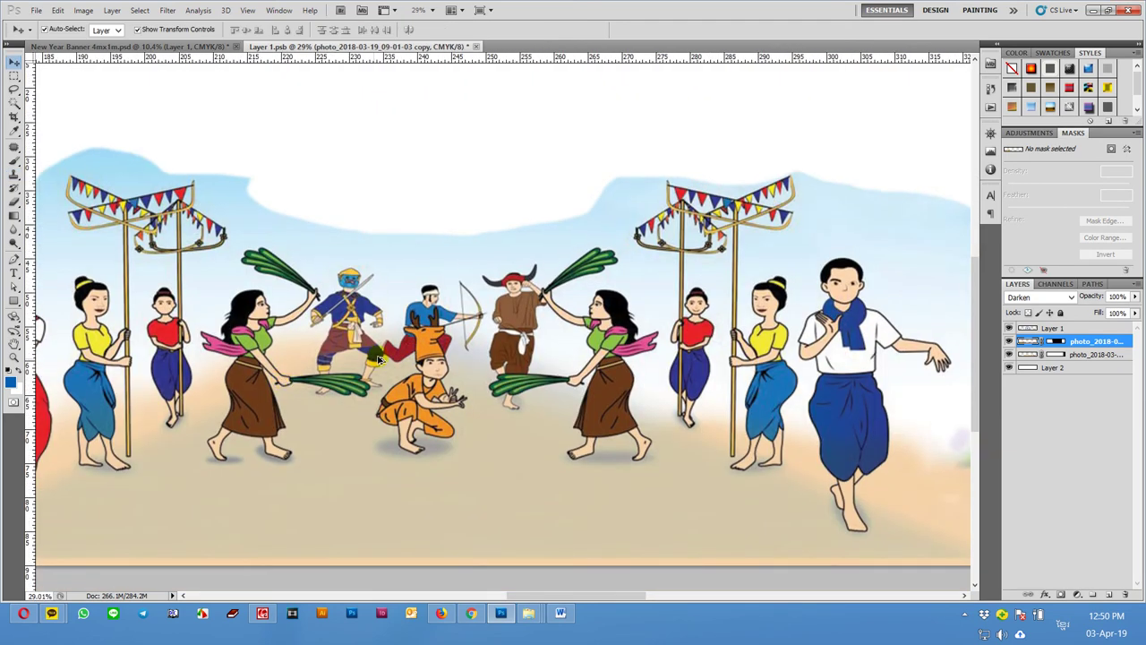
# Zoom into the left village scene and clone foliage beside the bush by the house
pyautogui.click(379, 358)
pyautogui.moveTo(180, 408); pyautogui.dragTo(363, 367)
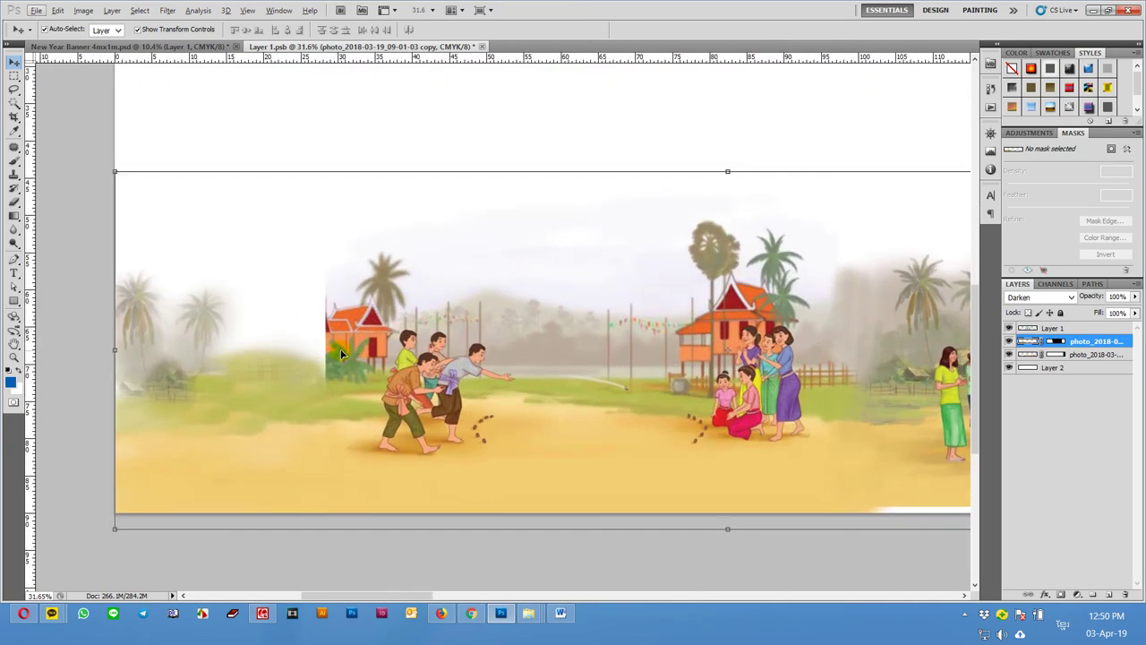
pyautogui.press('s')
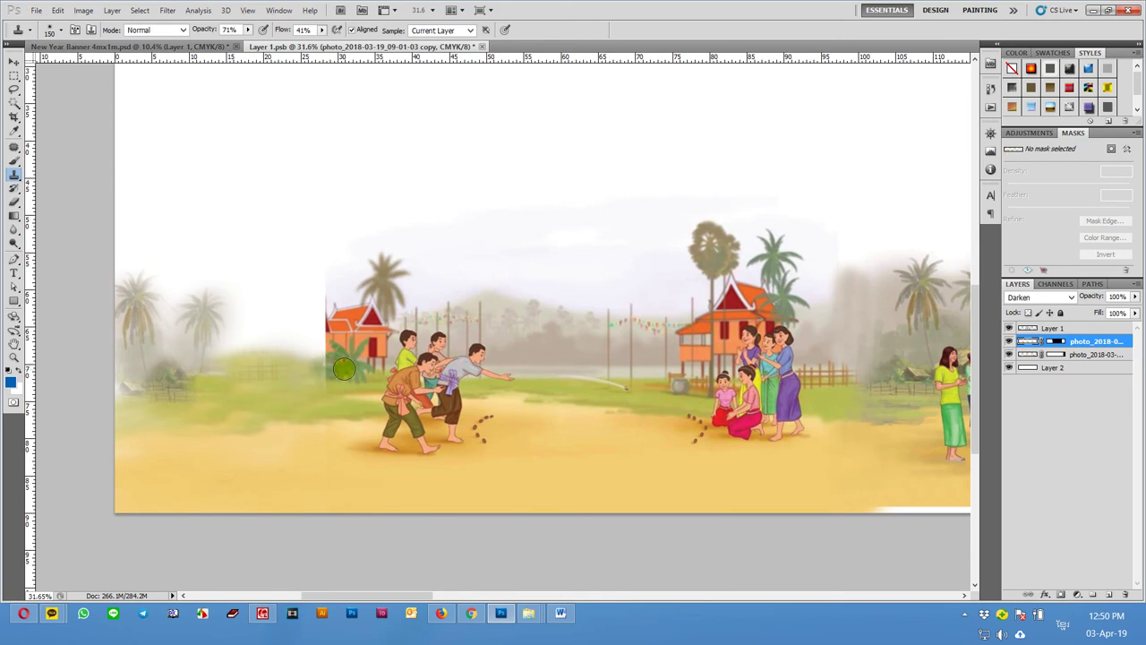
pyautogui.moveTo(324, 380); pyautogui.dragTo(294, 403)
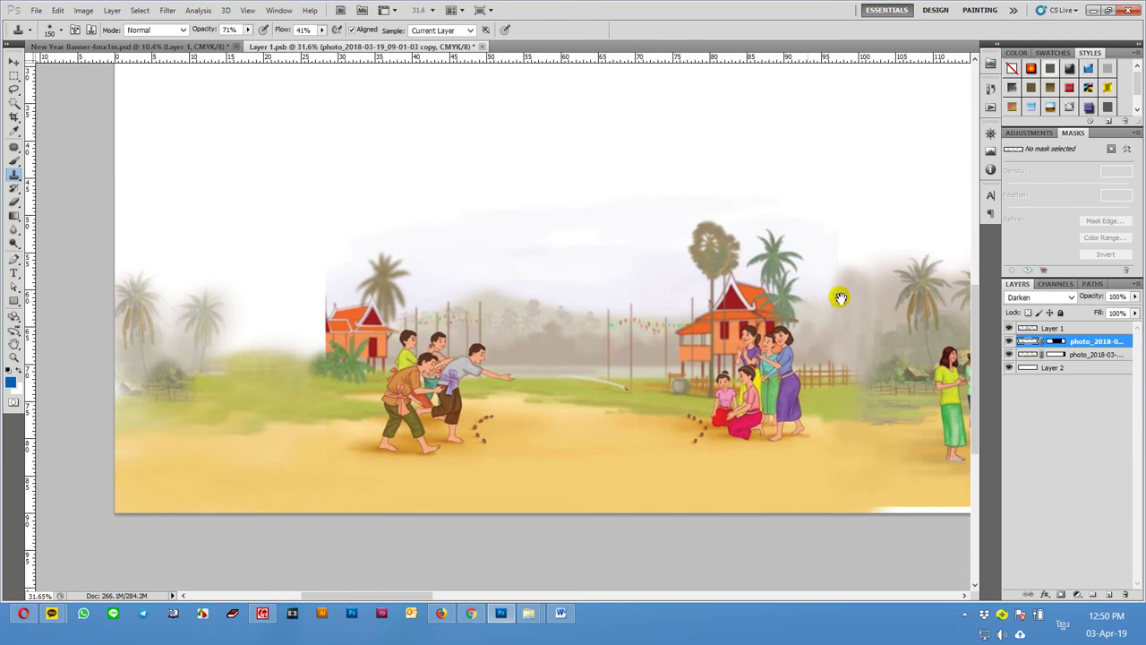
pyautogui.scroll(-3, 737, 295)
pyautogui.scroll(2, 593, 310)
pyautogui.scroll(-1, 554, 364)
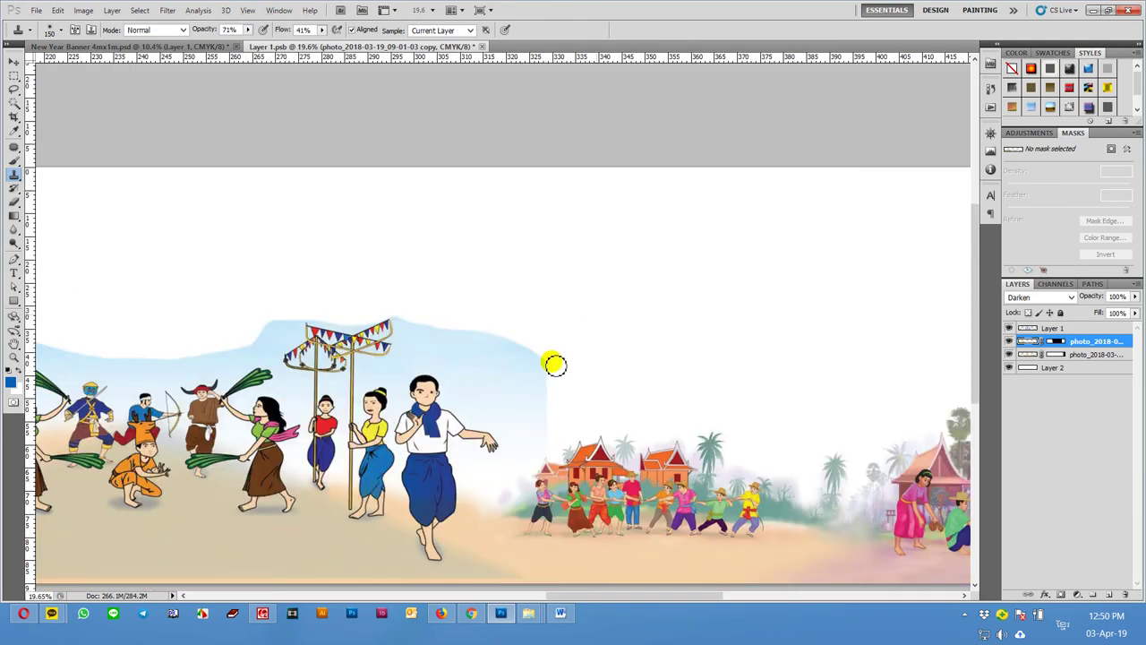
pyautogui.hscroll(-5, 473, 396)
pyautogui.hscroll(-5, 473, 397)
pyautogui.scroll(-2, 463, 381)
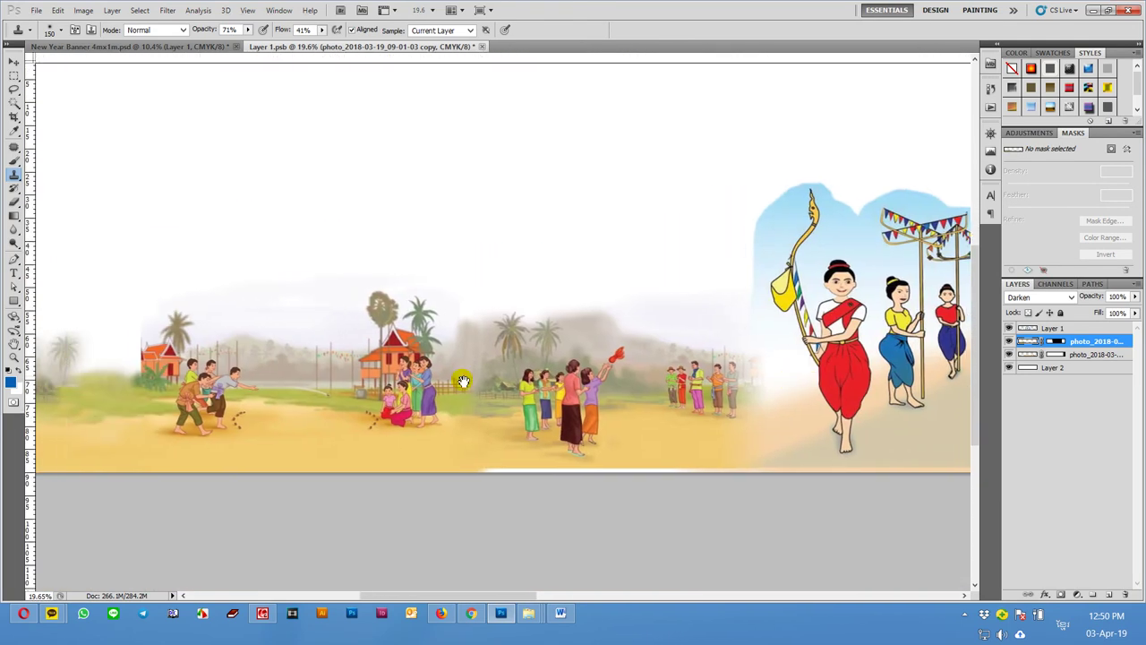
pyautogui.scroll(1, 274, 397)
pyautogui.scroll(1, 274, 396)
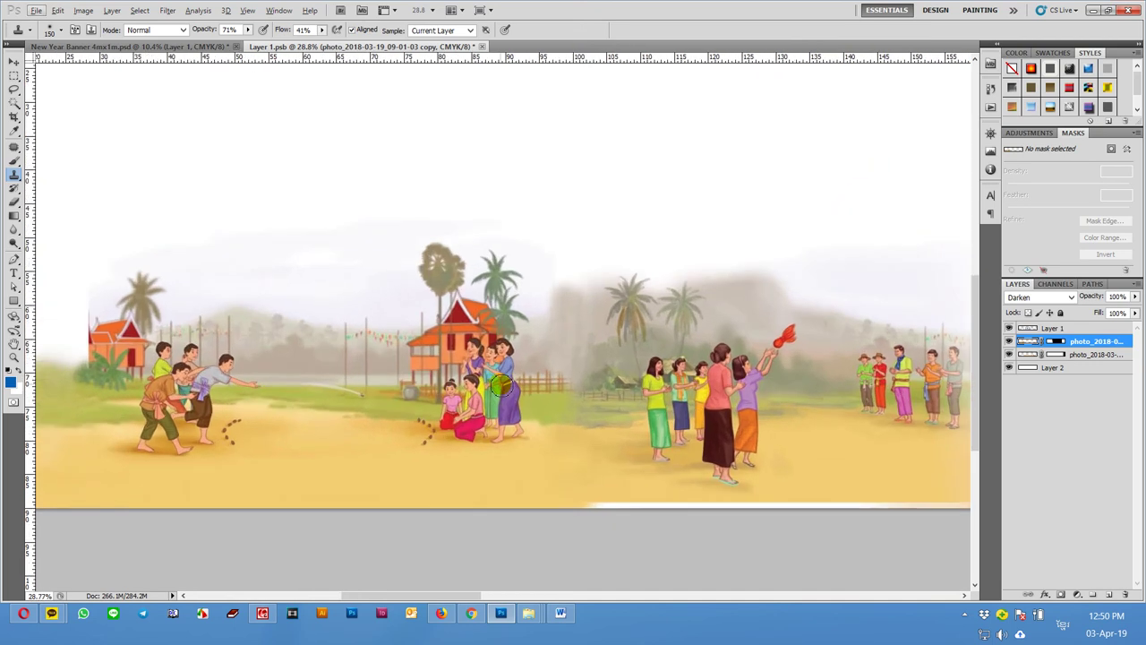
# Clone a small palm tree beside the left house and cover the dark patch at its base
pyautogui.keyDown('alt'); pyautogui.click(627, 295); pyautogui.keyUp('alt')
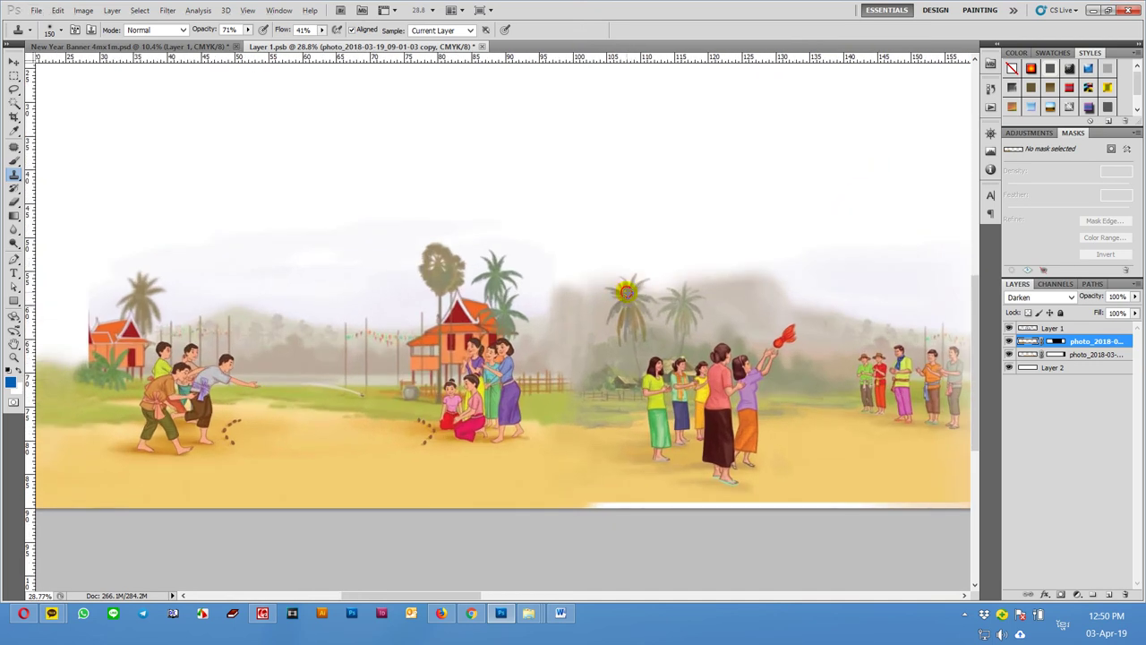
pyautogui.moveTo(205, 367); pyautogui.dragTo(325, 356)
pyautogui.click(199, 305)
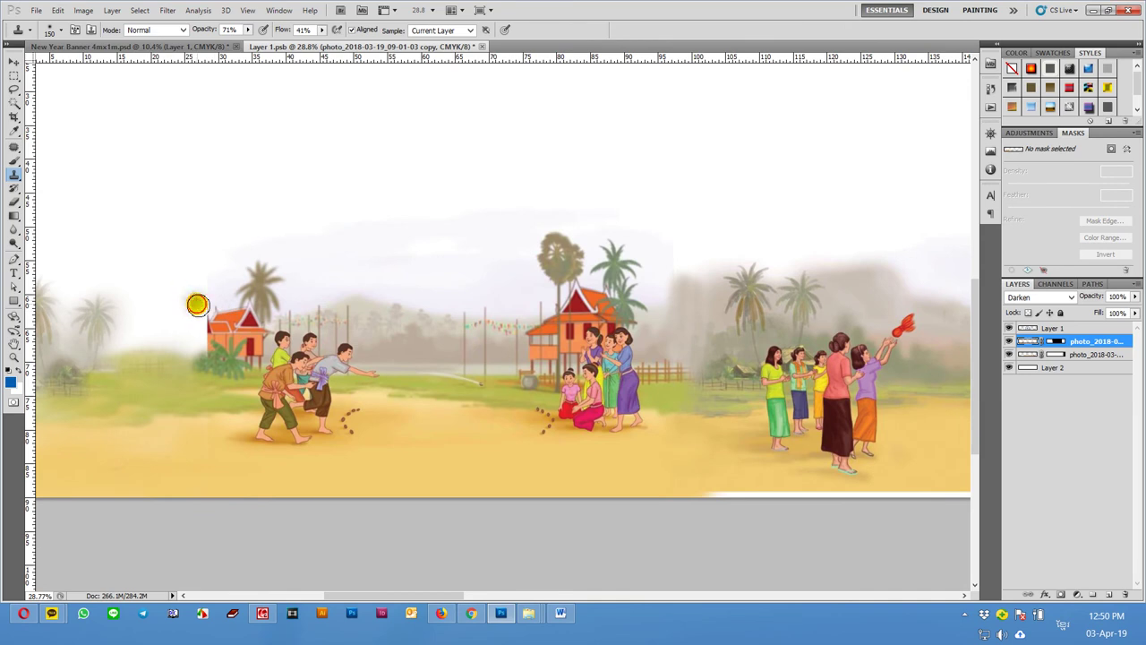
pyautogui.moveTo(201, 298); pyautogui.dragTo(213, 367)
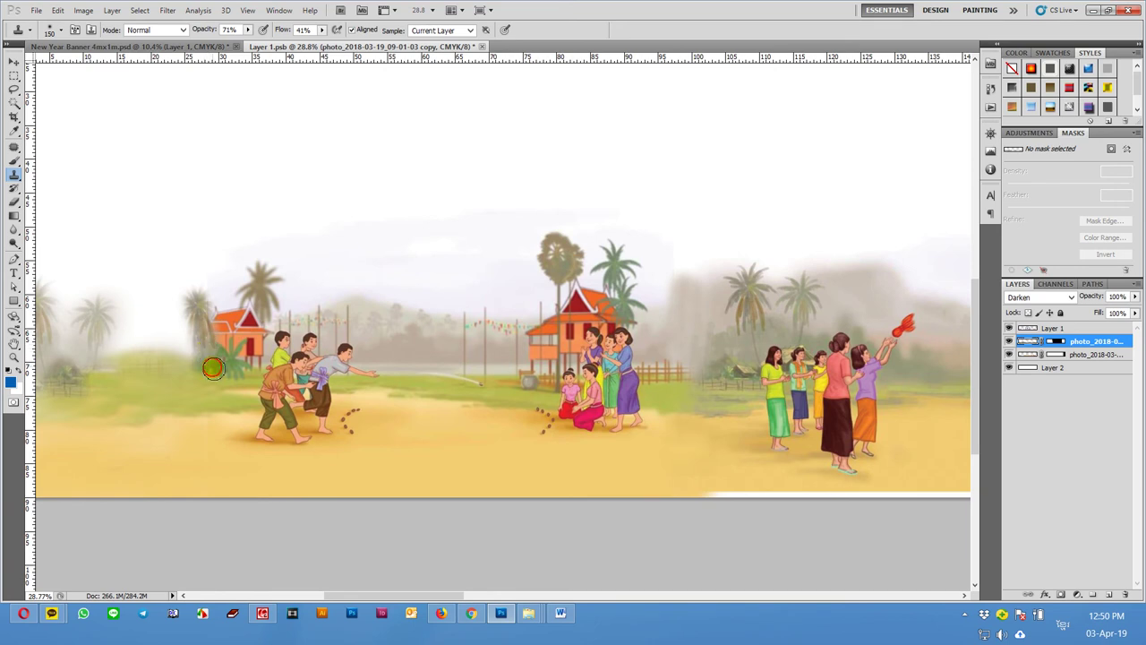
pyautogui.scroll(3, 192, 397)
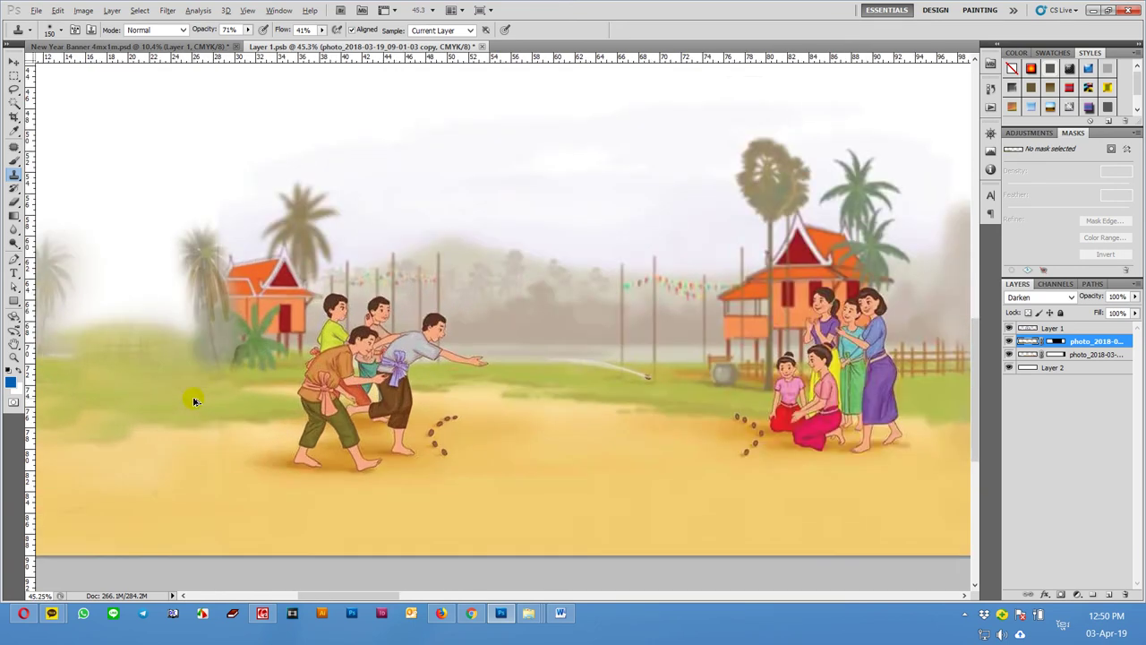
pyautogui.moveTo(223, 364); pyautogui.dragTo(148, 366)
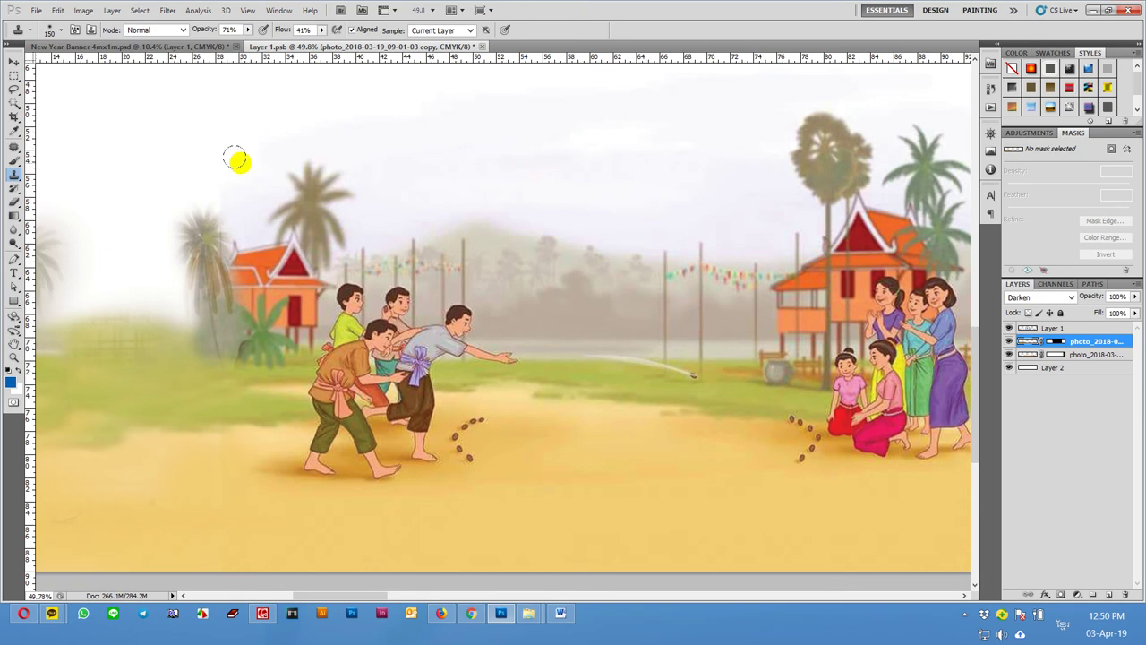
pyautogui.press('p')
# Stamp cloned haze across the sky at the scene's left edge
pyautogui.press('s')
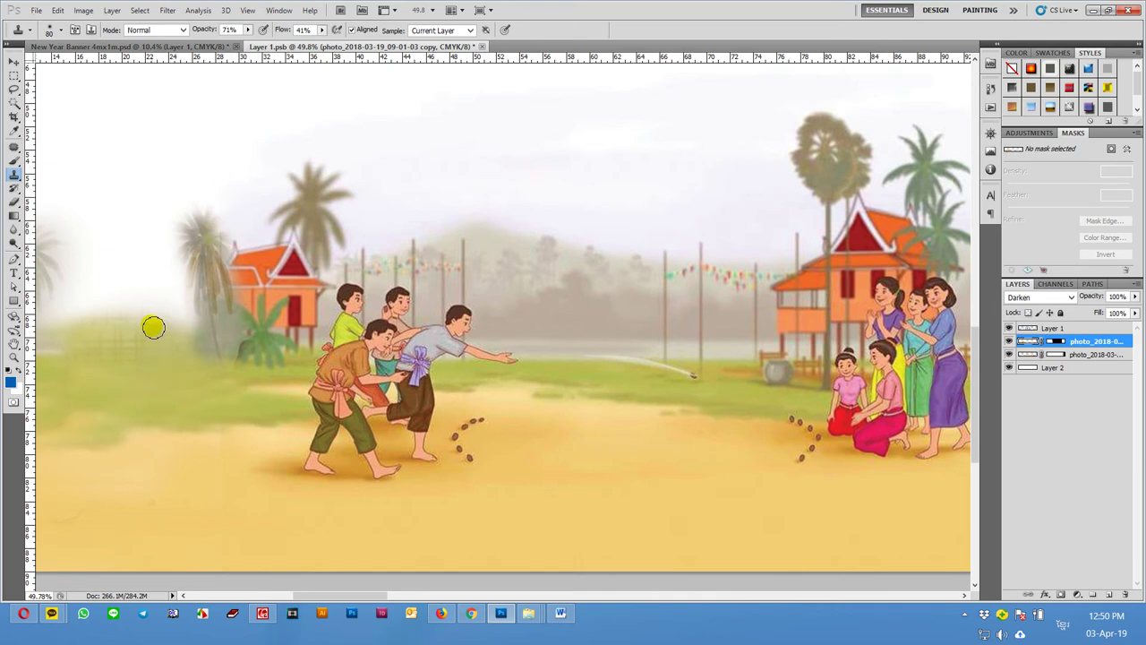
pyautogui.keyDown('alt'); pyautogui.click(584, 308); pyautogui.keyUp('alt')
pyautogui.click(131, 292)
pyautogui.moveTo(122, 310)
pyautogui.mouseDown()
pyautogui.moveTo(149, 294)
pyautogui.moveTo(180, 317)
pyautogui.moveTo(117, 302)
pyautogui.moveTo(51, 325)
pyautogui.moveTo(151, 312)
pyautogui.moveTo(187, 329)
pyautogui.mouseUp()
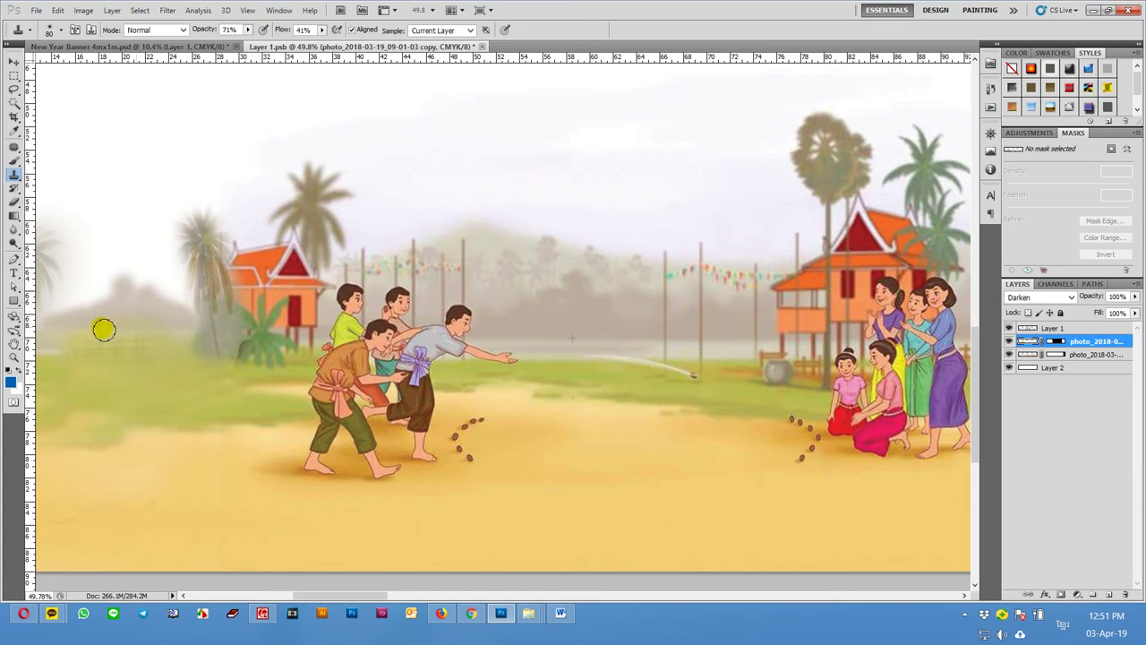
pyautogui.scroll(-3, 226, 310)
pyautogui.scroll(1, 171, 325)
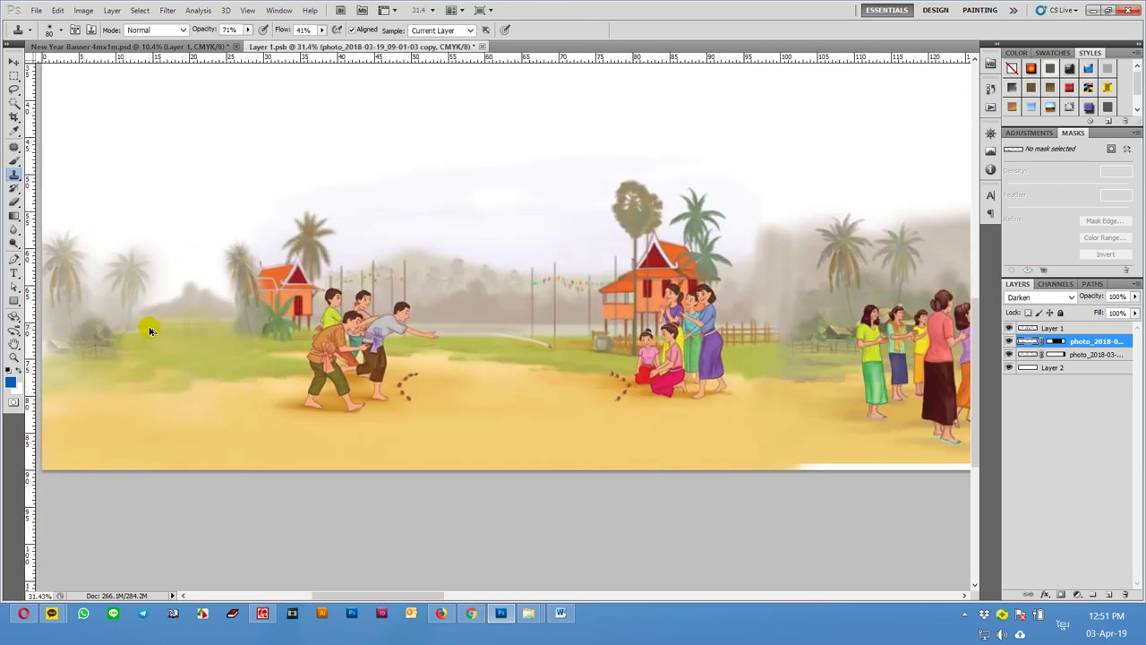
# Blend cloned ground along the left edge, then view the full dancer group
pyautogui.keyDown('alt'); pyautogui.click(108, 312); pyautogui.keyUp('alt')
pyautogui.moveTo(146, 332); pyautogui.dragTo(336, 370)
pyautogui.scroll(-1, 395, 391)
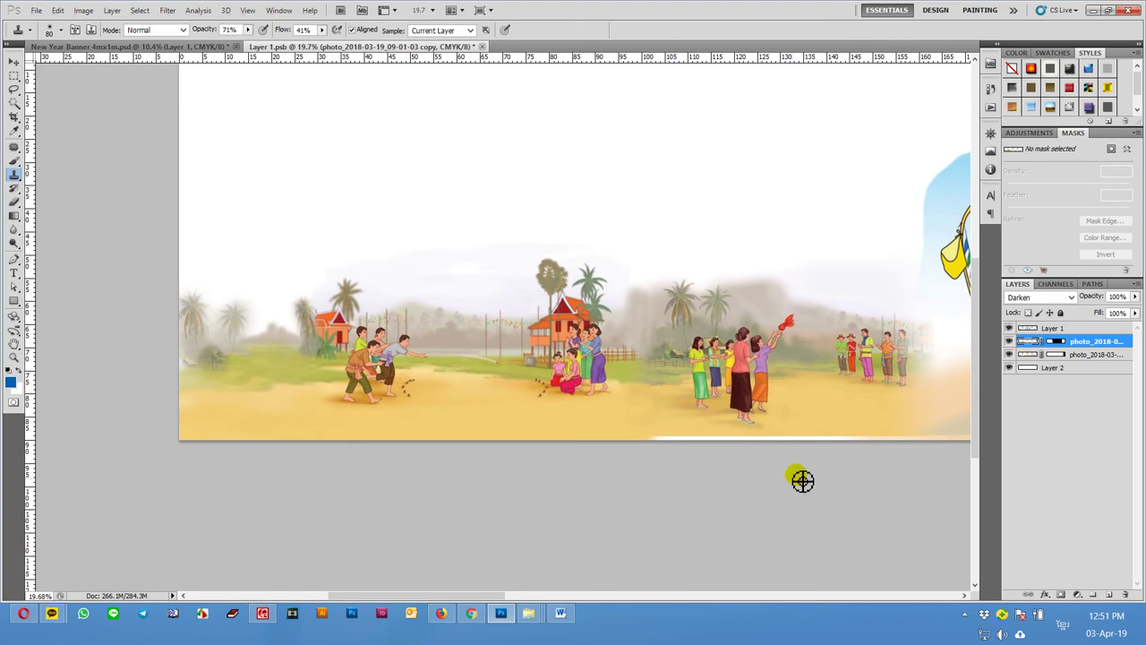
pyautogui.scroll(1, 798, 475)
pyautogui.moveTo(798, 471)
pyautogui.mouseDown()
pyautogui.moveTo(705, 442)
pyautogui.moveTo(540, 433)
pyautogui.mouseUp()
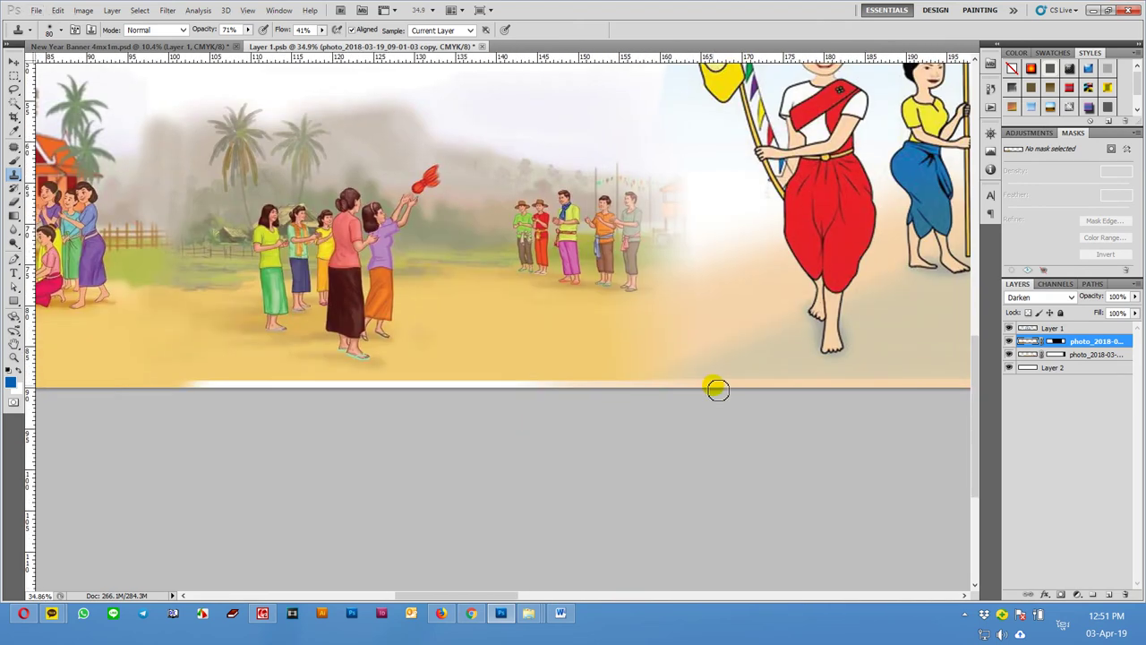
pyautogui.scroll(-1, 714, 386)
pyautogui.scroll(-1, 714, 386)
pyautogui.moveTo(644, 422)
pyautogui.mouseDown()
pyautogui.moveTo(430, 418)
pyautogui.moveTo(438, 426)
pyautogui.mouseUp()
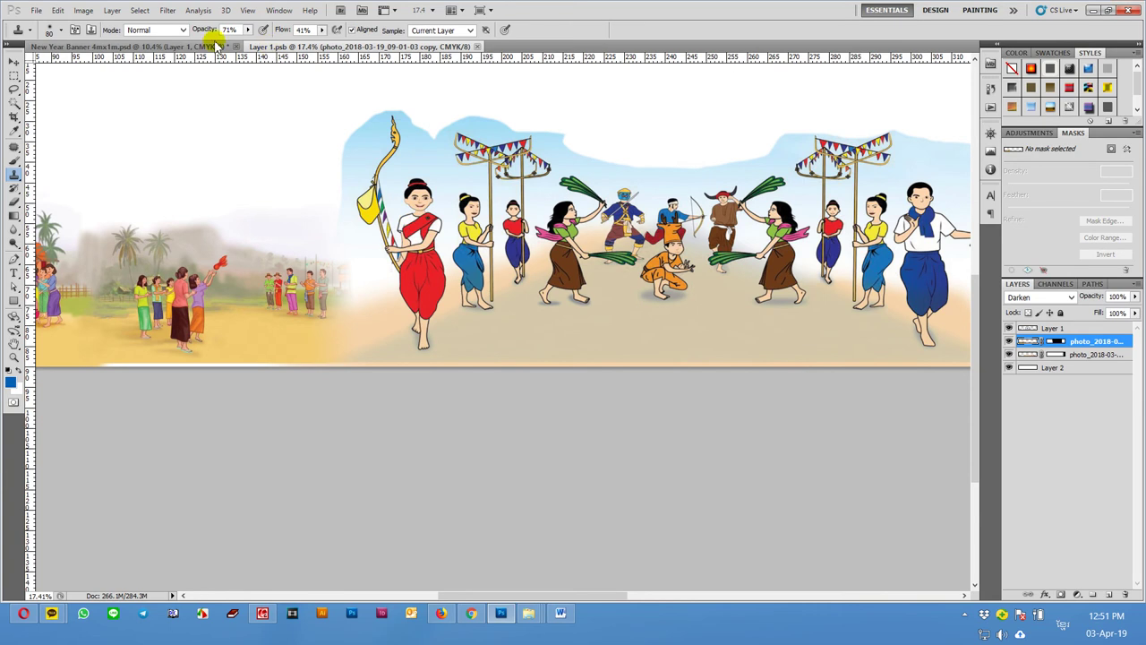
# In the New Year Banner document, hide and re-show the bottom illustration strip to compare
pyautogui.click(212, 45)
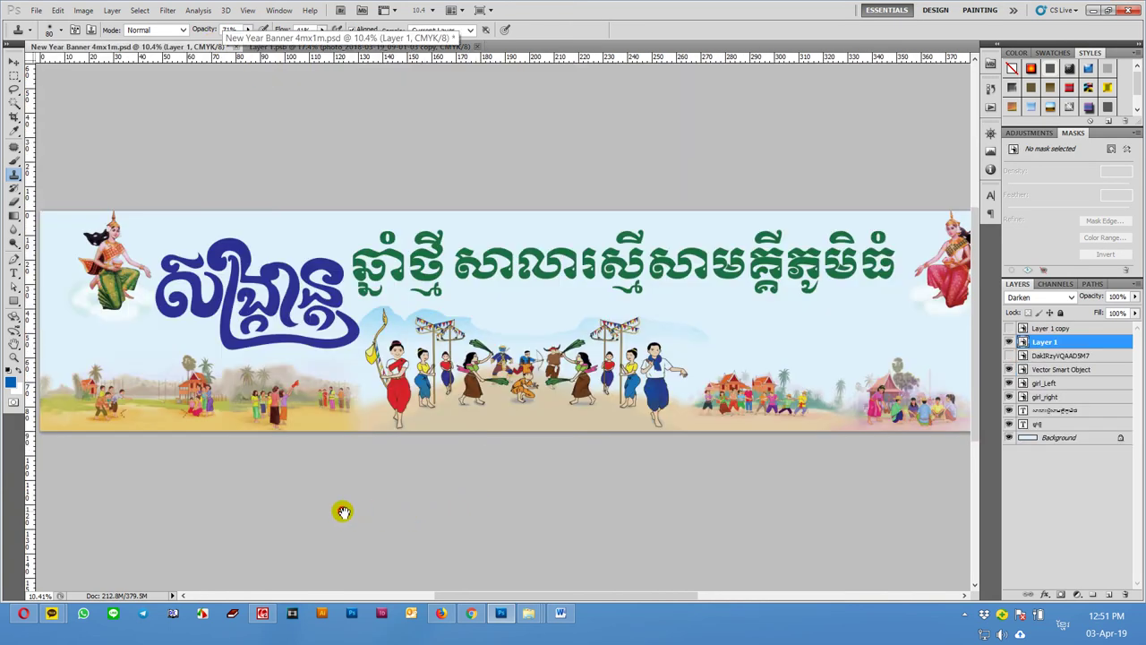
pyautogui.moveTo(340, 510); pyautogui.dragTo(525, 484)
pyautogui.press('v')
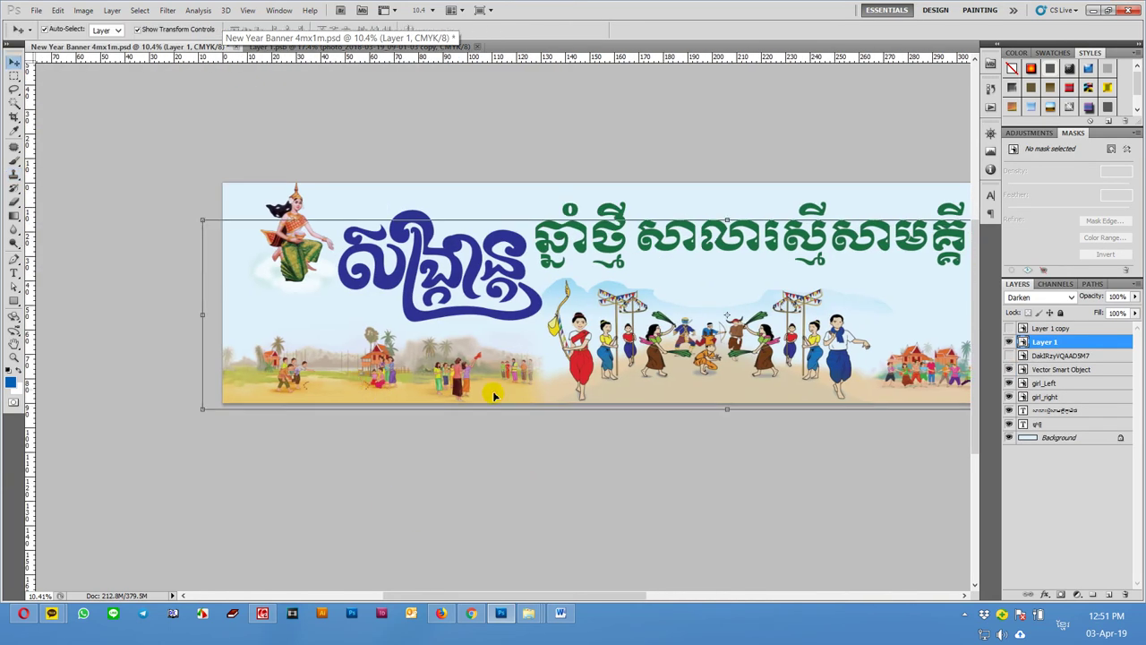
pyautogui.click(1010, 342)
pyautogui.click(1009, 341)
# In Layer 1, add a layer mask to the photo layer and blend it with a gradient
pyautogui.click(296, 46)
pyautogui.moveTo(162, 414); pyautogui.dragTo(850, 429)
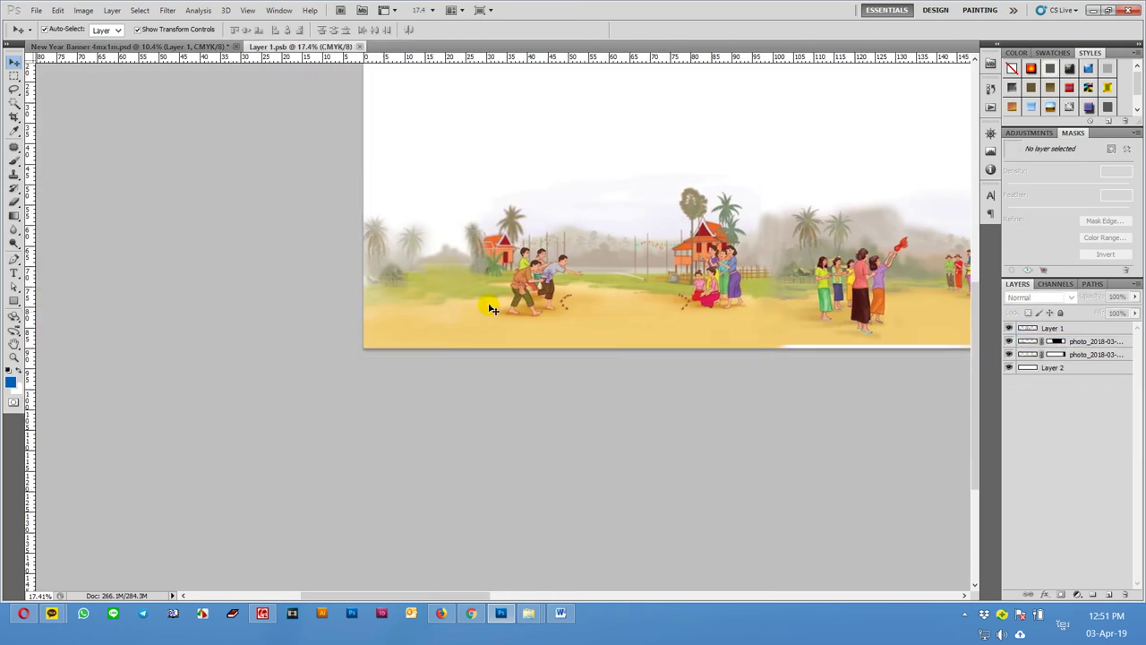
pyautogui.click(1053, 594)
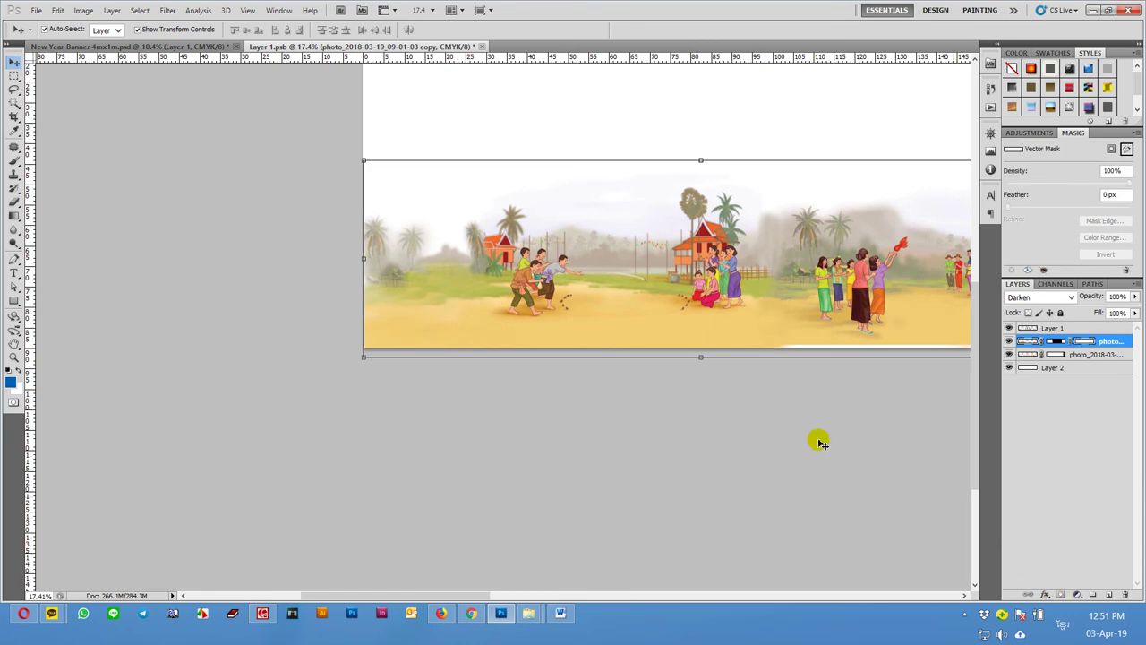
pyautogui.press('g')
pyautogui.moveTo(353, 304); pyautogui.dragTo(466, 305)
# Zoom in on the gradient edge, pan to the dancers, and check the photo layer's visibility
pyautogui.press('z')
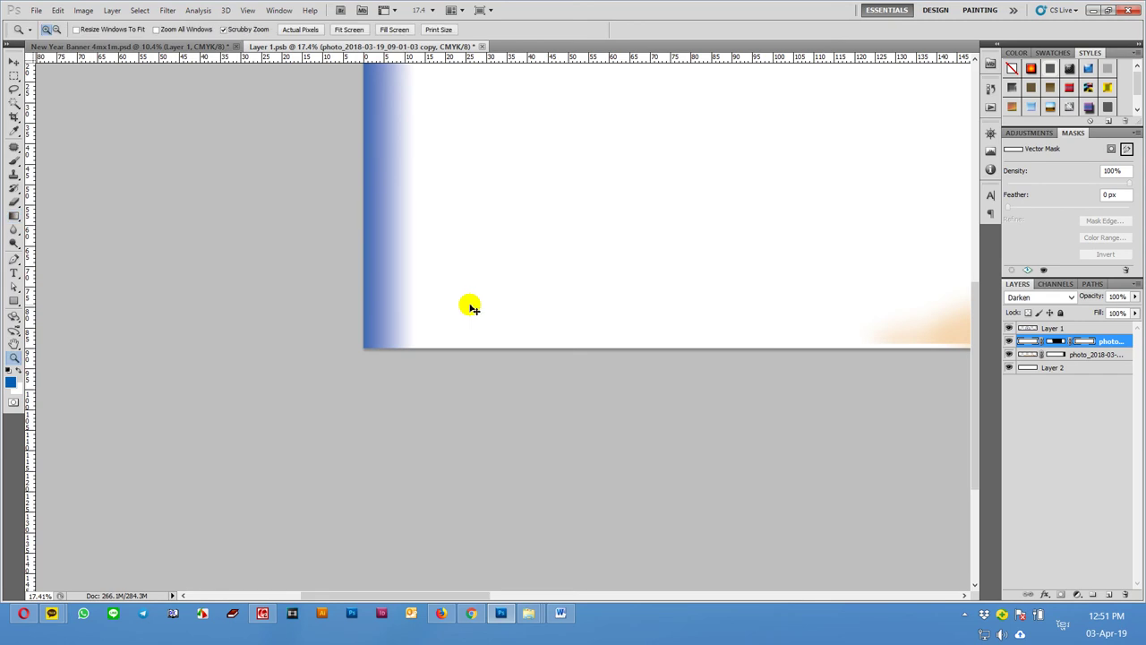
pyautogui.click(609, 376)
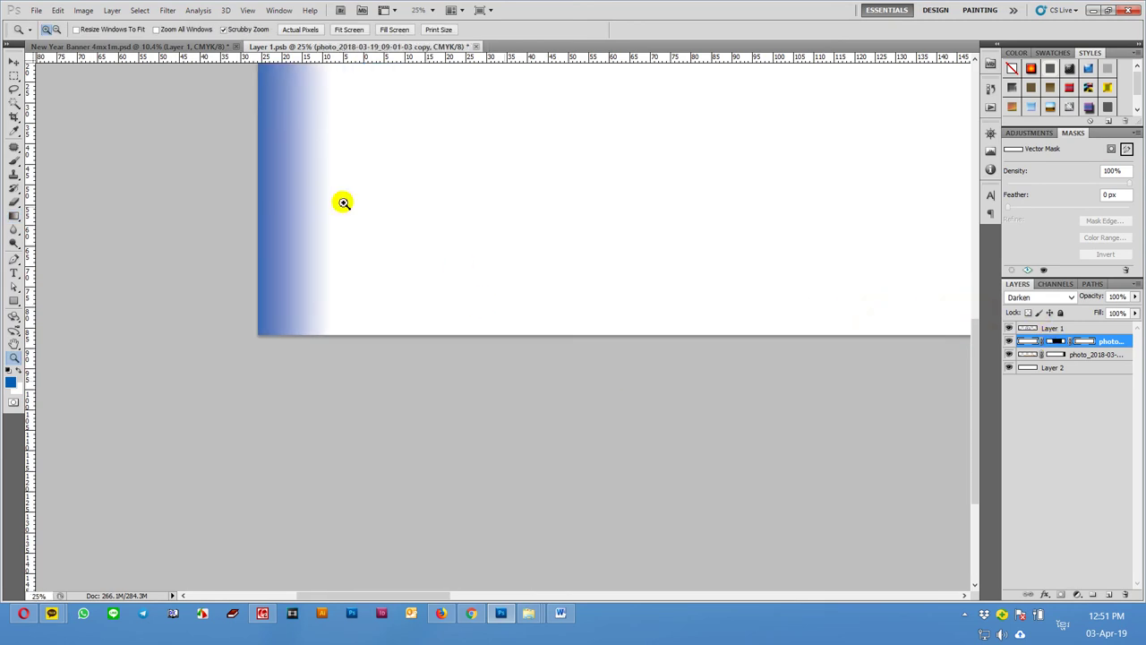
pyautogui.click(13, 60)
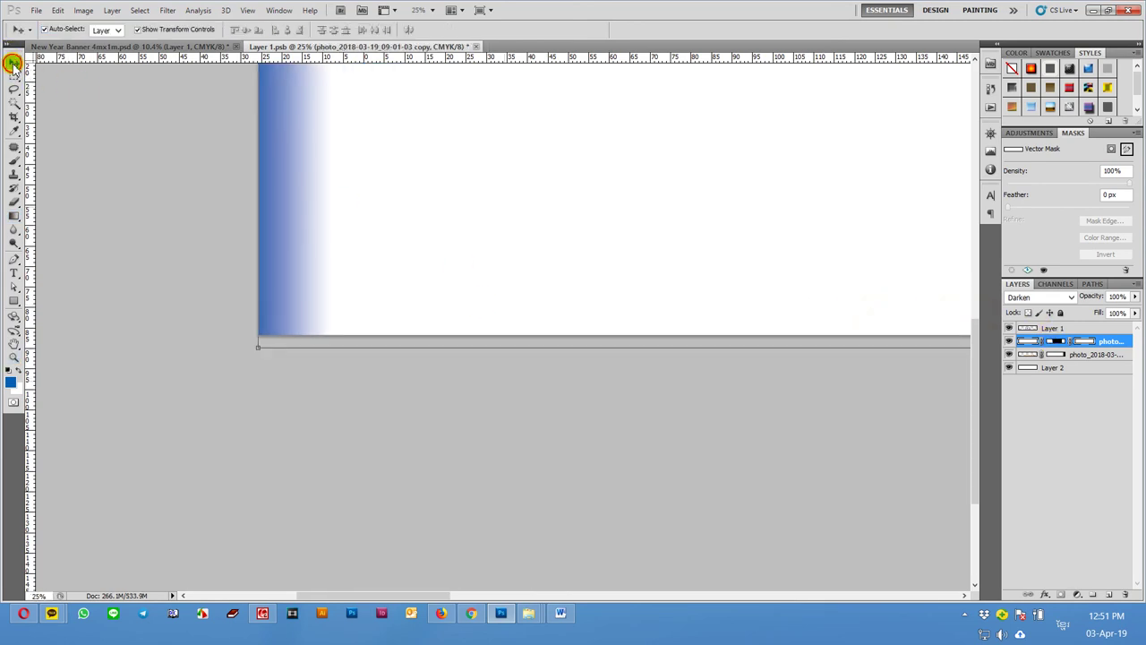
pyautogui.hotkey('ctrl', 'z')
pyautogui.moveTo(853, 415)
pyautogui.mouseDown()
pyautogui.moveTo(404, 392)
pyautogui.moveTo(340, 333)
pyautogui.mouseUp()
pyautogui.press('g')
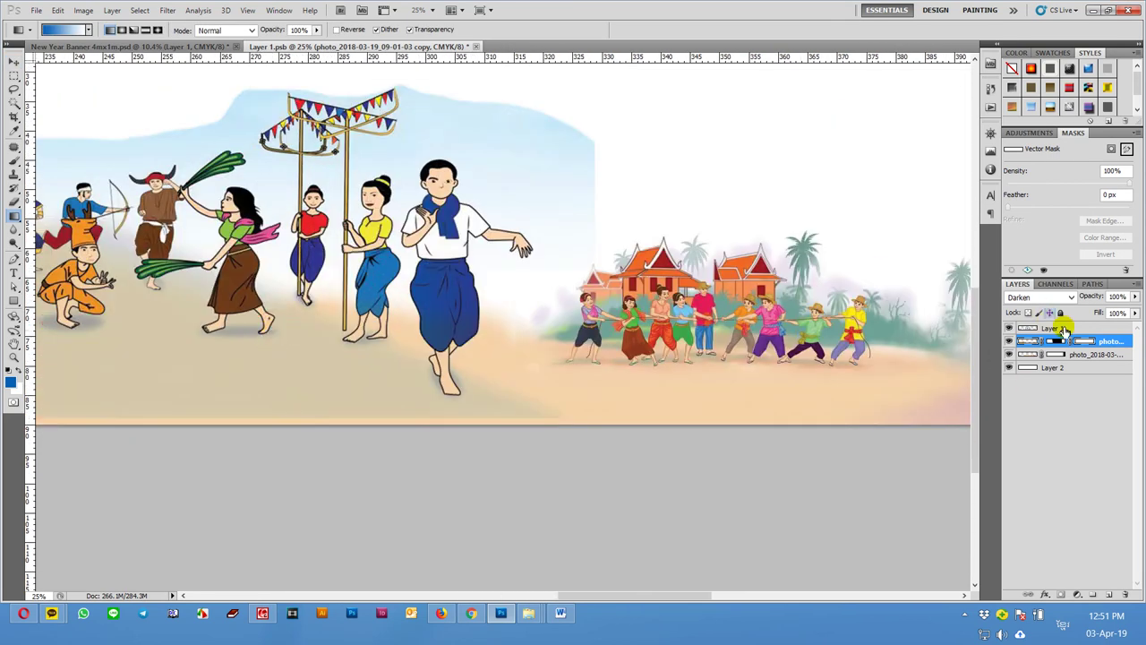
pyautogui.click(1018, 342)
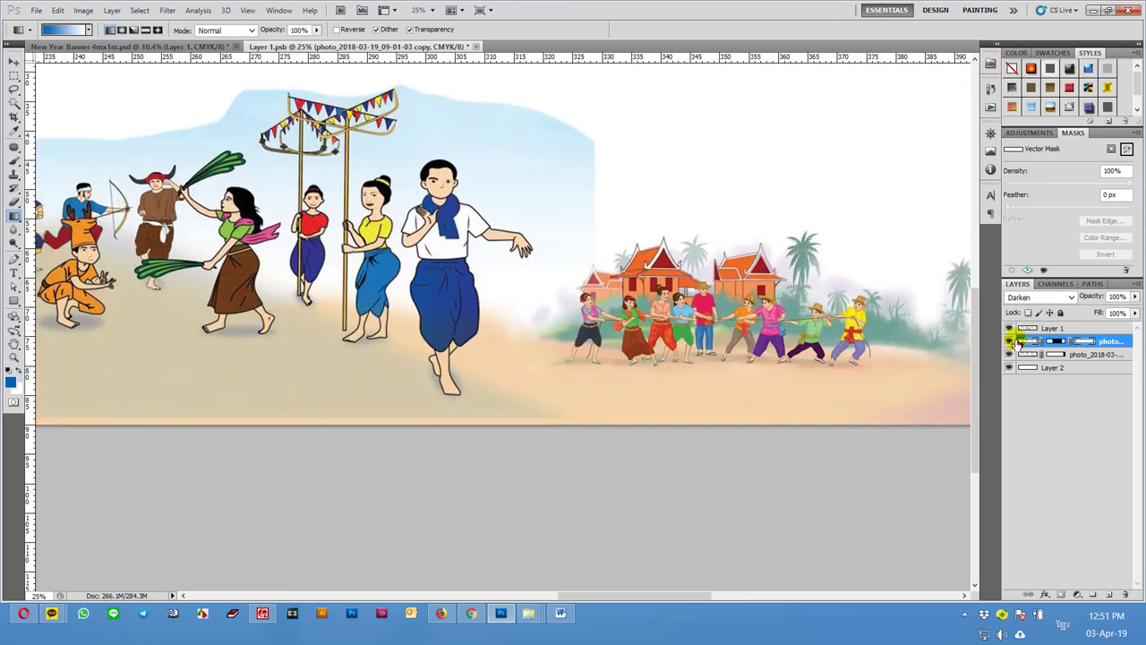
pyautogui.click(1009, 353)
pyautogui.click(1009, 354)
# Fit the strip to the window and hide the central dancer artwork layer
pyautogui.hotkey('ctrl', '0')
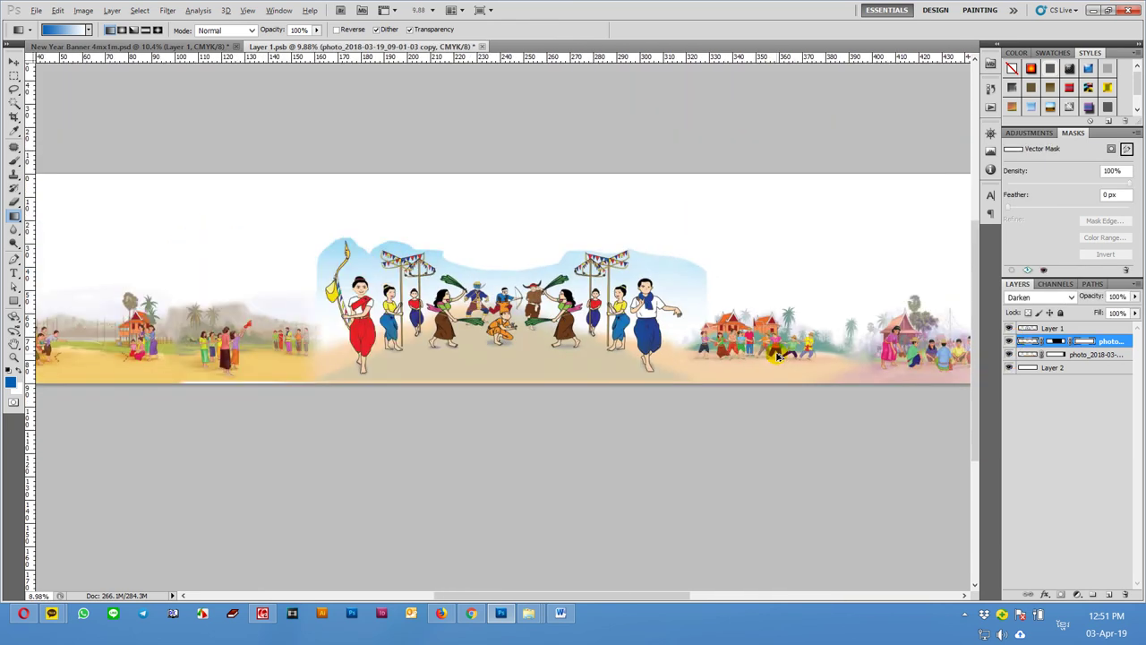
pyautogui.scroll(-1, 778, 356)
pyautogui.click(1009, 328)
pyautogui.click(1009, 328)
pyautogui.click(1009, 329)
# Lock Layer 2 and select the left village photo layer
pyautogui.press('v')
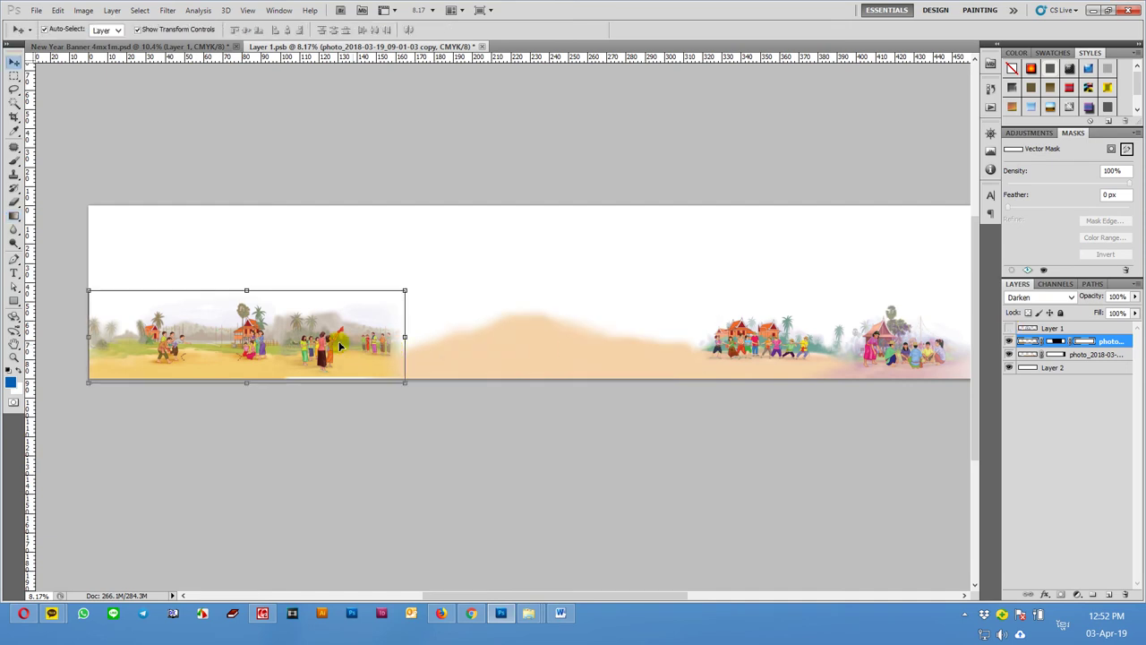
pyautogui.click(591, 338)
pyautogui.click(383, 337)
pyautogui.click(1063, 312)
pyautogui.moveTo(291, 338); pyautogui.dragTo(374, 307)
pyautogui.click(287, 366)
pyautogui.click(339, 377)
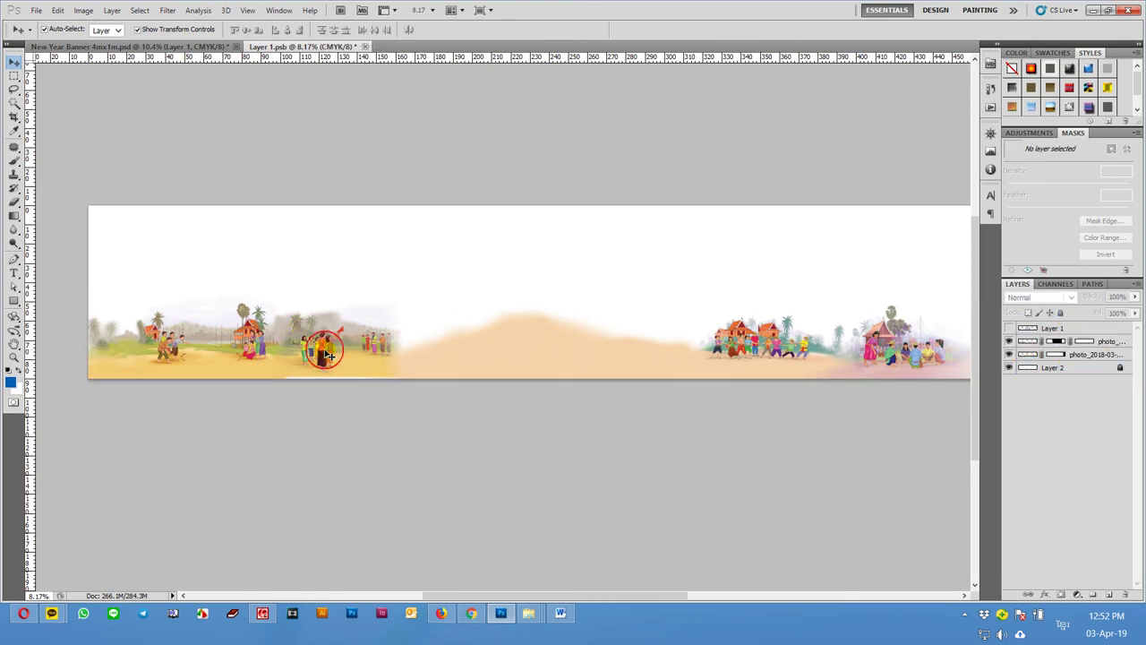
pyautogui.click(182, 297)
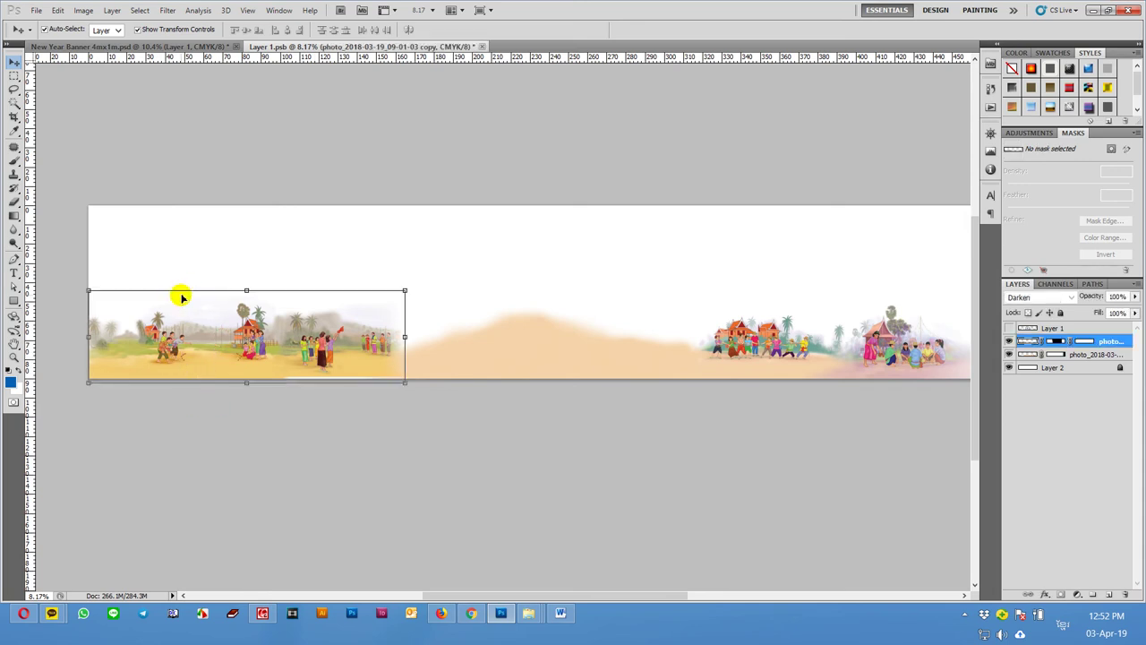
# Toggle the right and left photo layers off and on to compare them
pyautogui.click(1009, 356)
pyautogui.click(1009, 355)
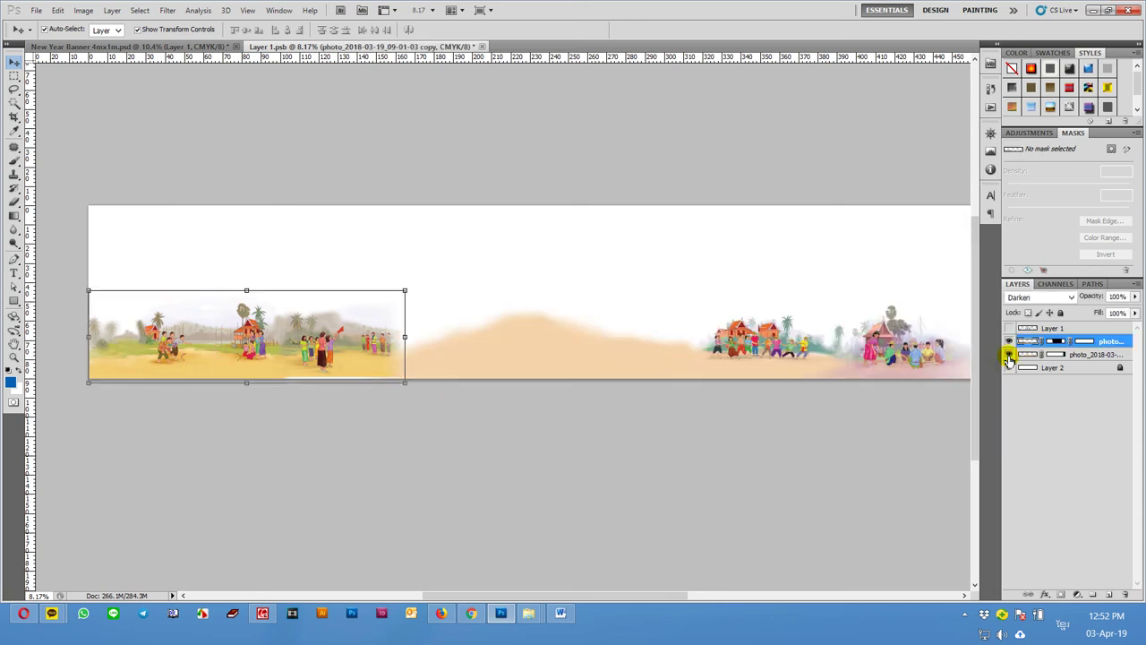
pyautogui.click(1009, 344)
pyautogui.click(1010, 344)
pyautogui.click(1009, 344)
pyautogui.click(1010, 344)
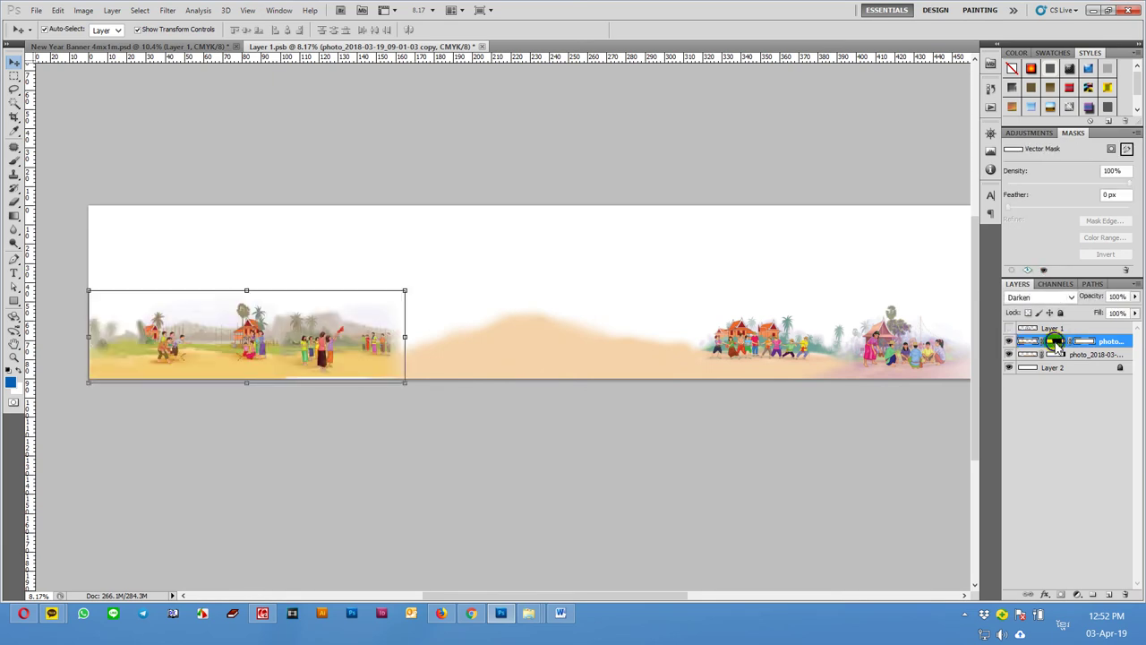
# Delete the left photo's layer mask, then undo the deletion
pyautogui.rightClick(1057, 347)
pyautogui.click(1033, 370)
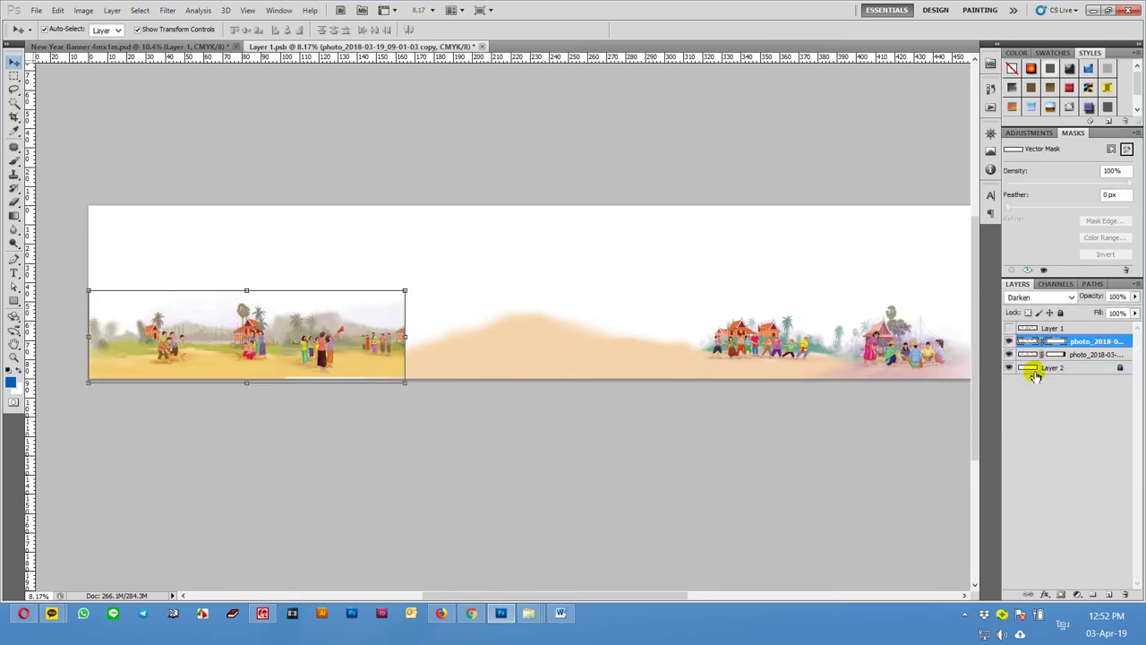
pyautogui.click(485, 439)
pyautogui.hotkey('ctrl', 'z')
pyautogui.click(486, 433)
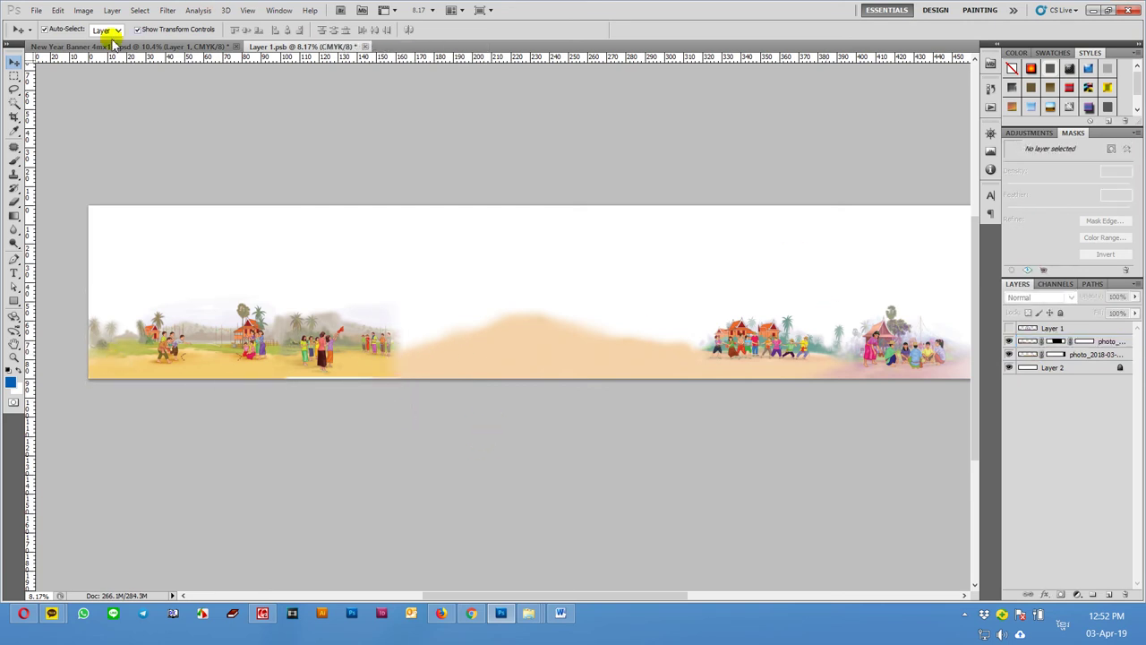
# View the full New Year Banner 4mx1m.psd fitted on screen
pyautogui.click(115, 45)
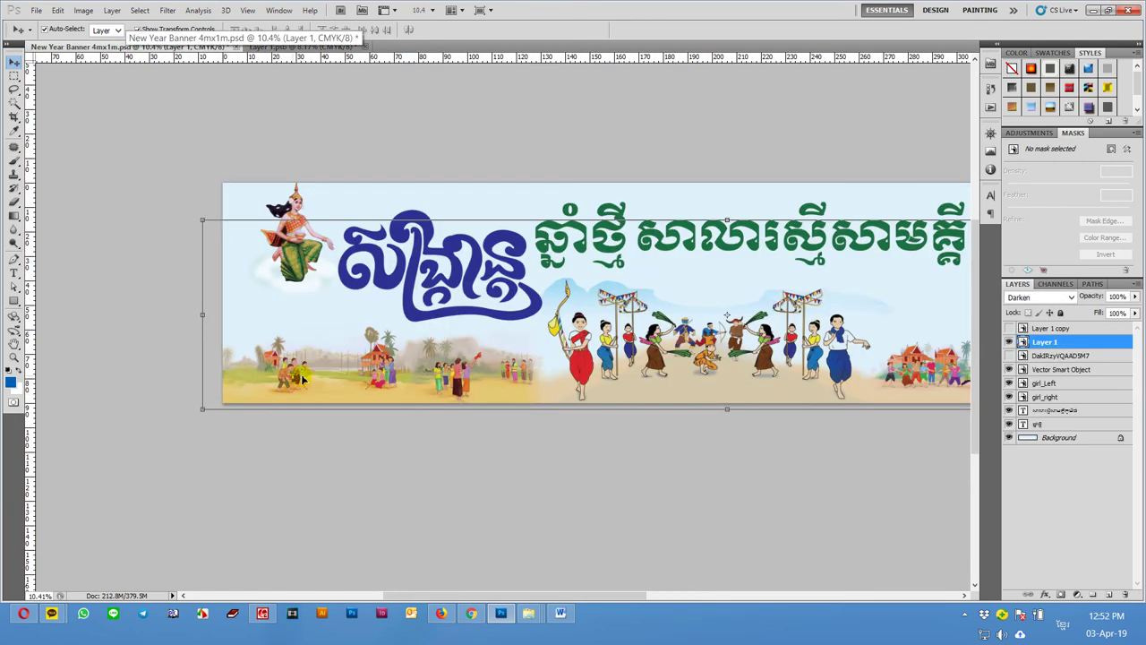
pyautogui.moveTo(767, 447)
pyautogui.mouseDown()
pyautogui.moveTo(439, 434)
pyautogui.moveTo(819, 427)
pyautogui.moveTo(494, 403)
pyautogui.mouseUp()
pyautogui.hotkey('ctrl', '0')
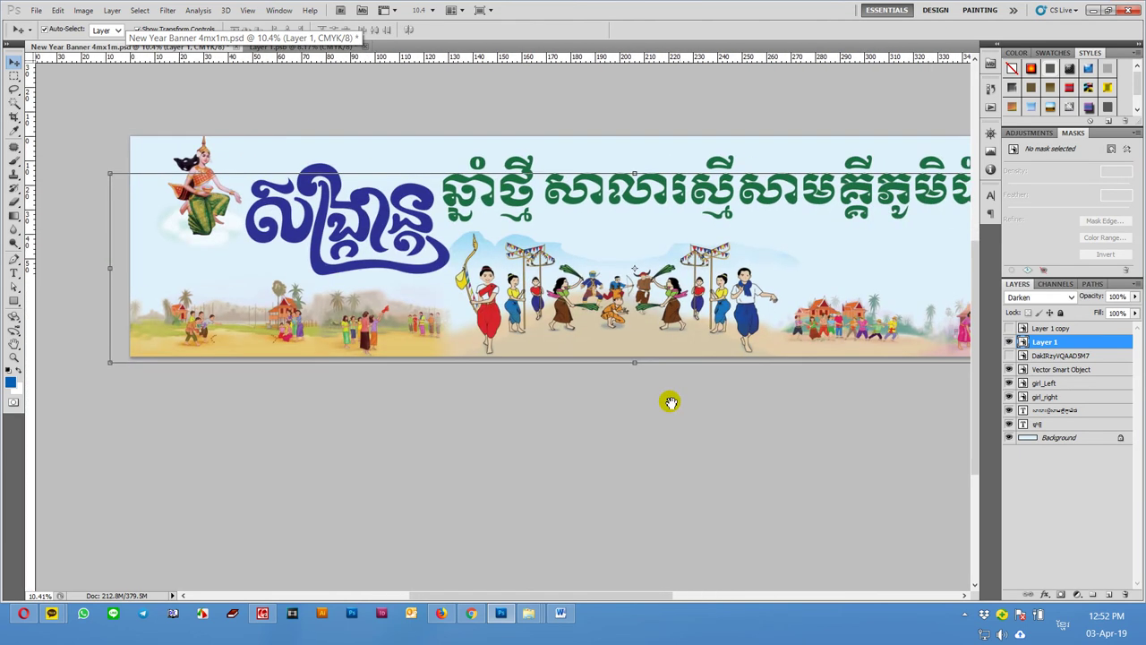
pyautogui.scroll(-2, 627, 385)
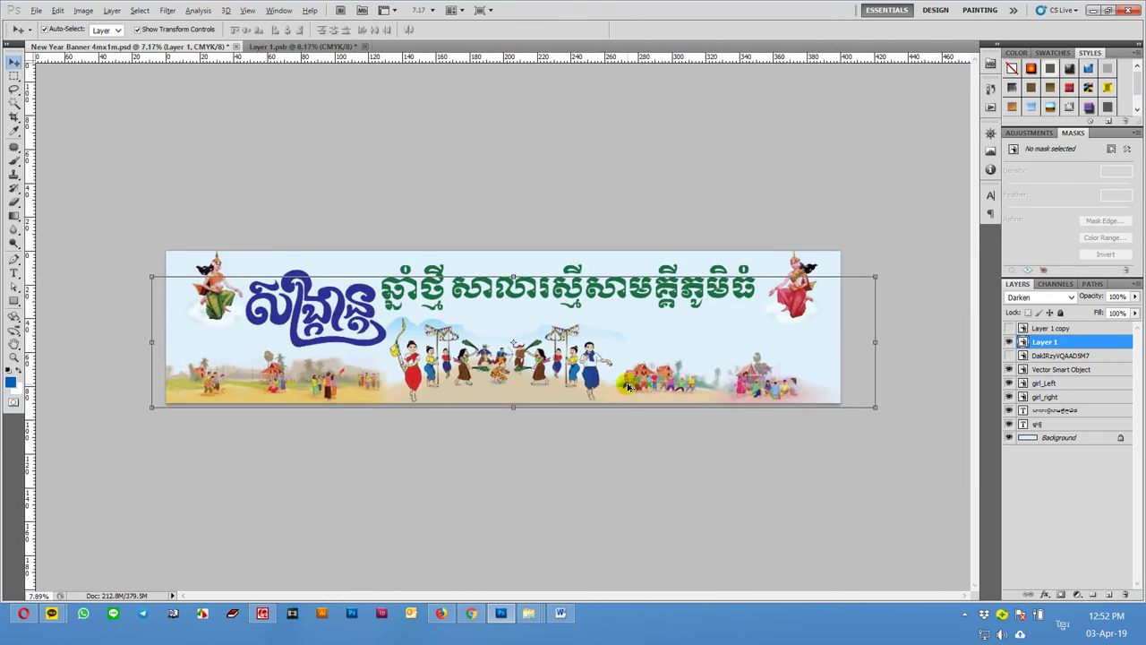
# Back in Layer 1.psb, show the dancer artwork again and fit the strip to the window
pyautogui.click(331, 46)
pyautogui.click(1010, 328)
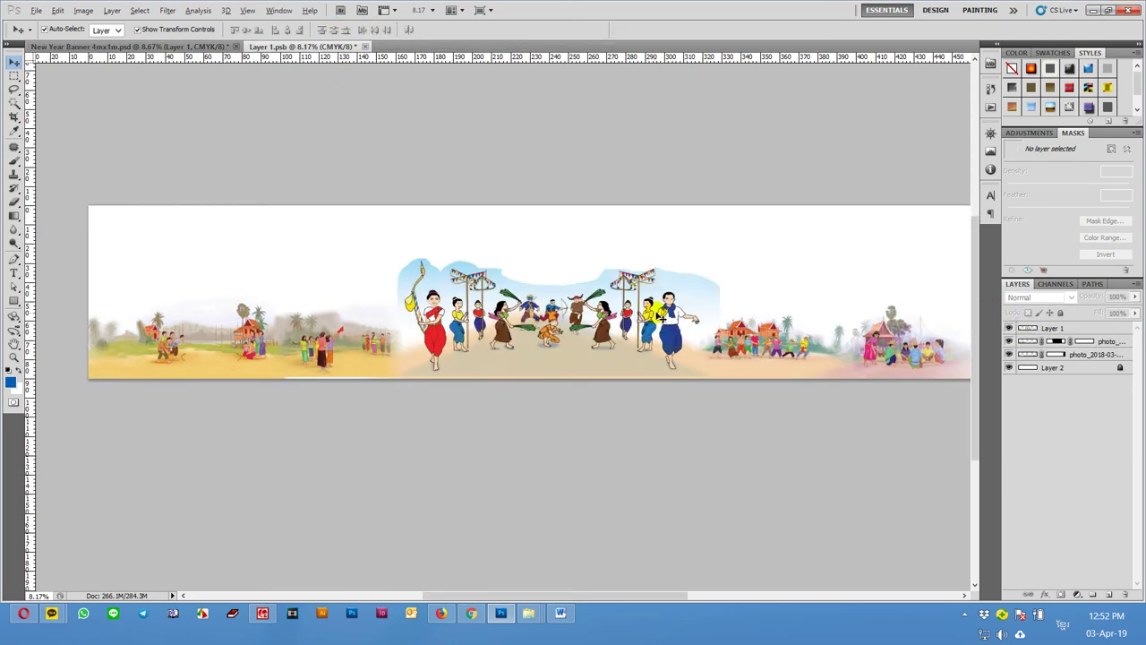
pyautogui.hotkey('ctrl', '0')
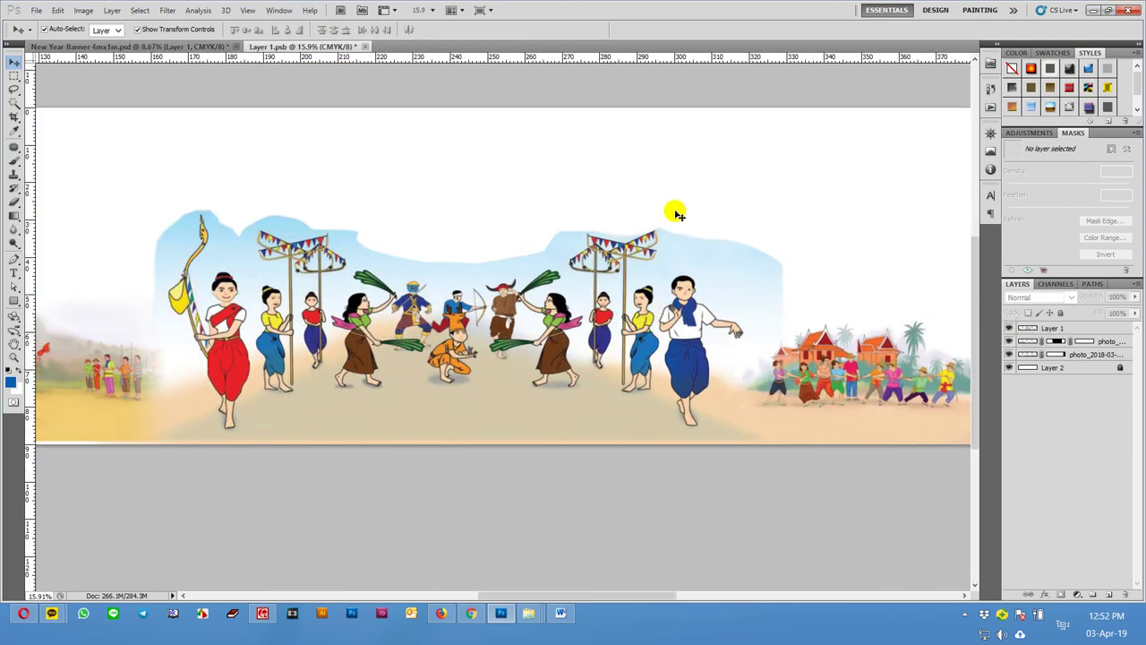
pyautogui.click(542, 269)
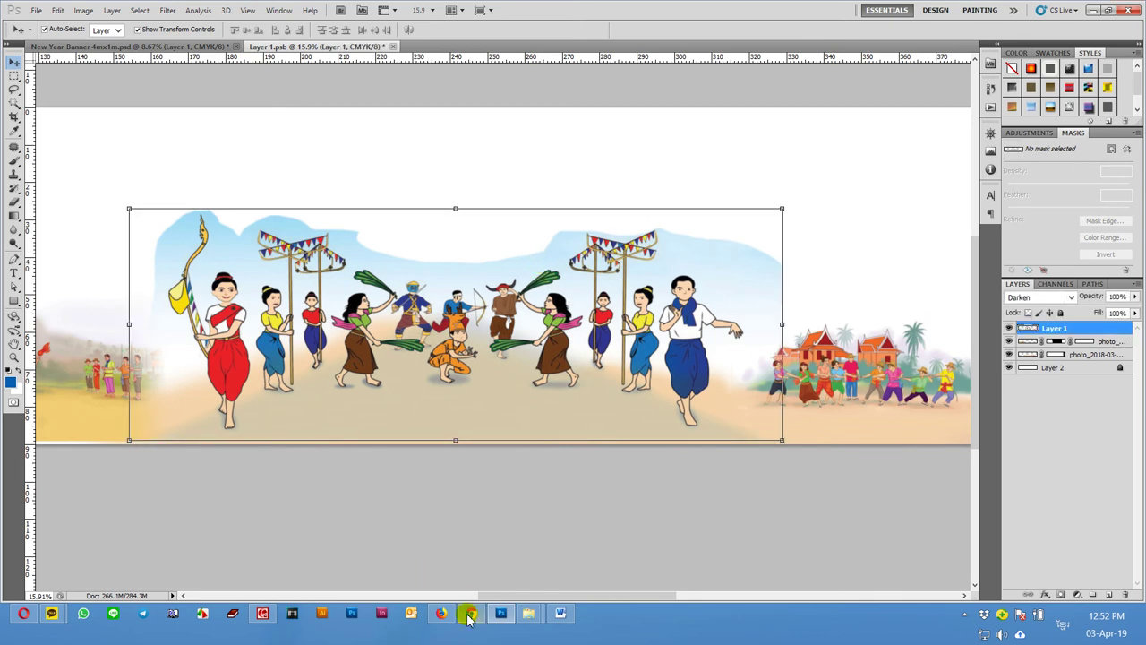
pyautogui.moveTo(529, 614)
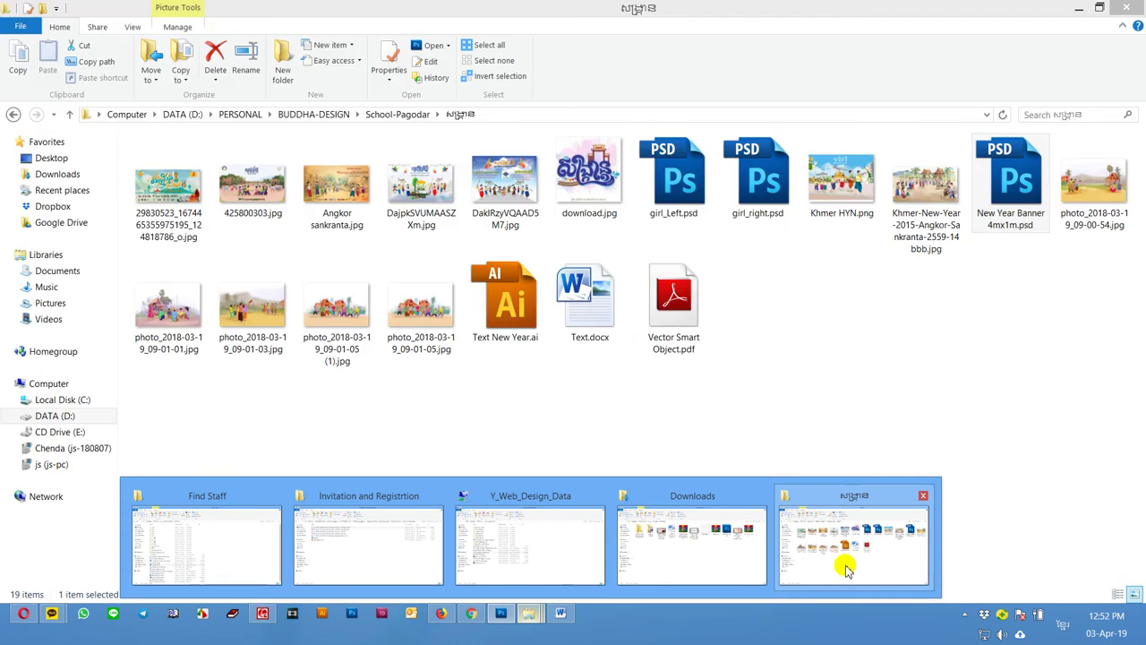
# Preview DakIRzyVQAAD5M7.jpg and the other greeting images in Photo Viewer, then close it
pyautogui.click(846, 567)
pyautogui.doubleClick(497, 190)
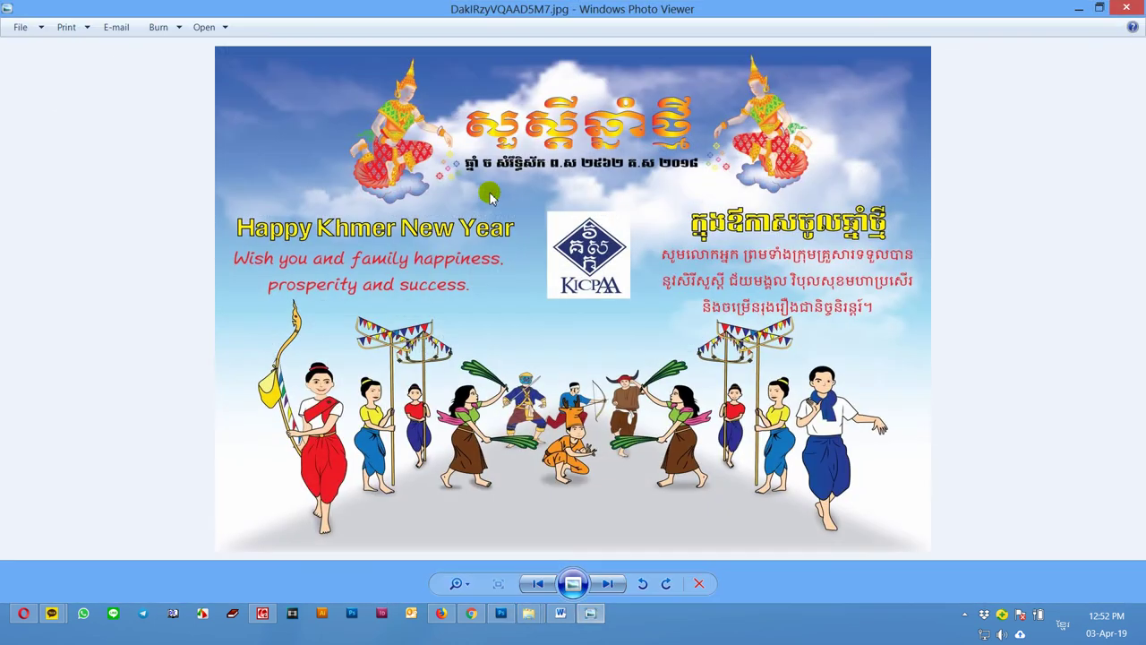
pyautogui.scroll(-1, 490, 196)
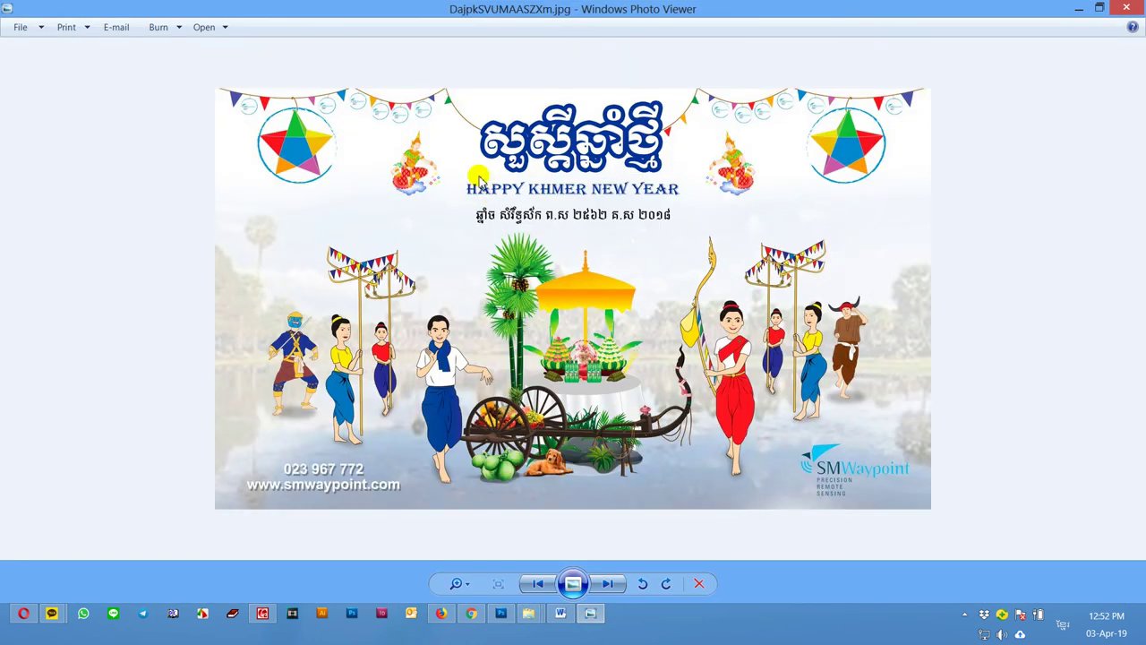
pyautogui.scroll(1, 471, 157)
pyautogui.scroll(-1, 467, 152)
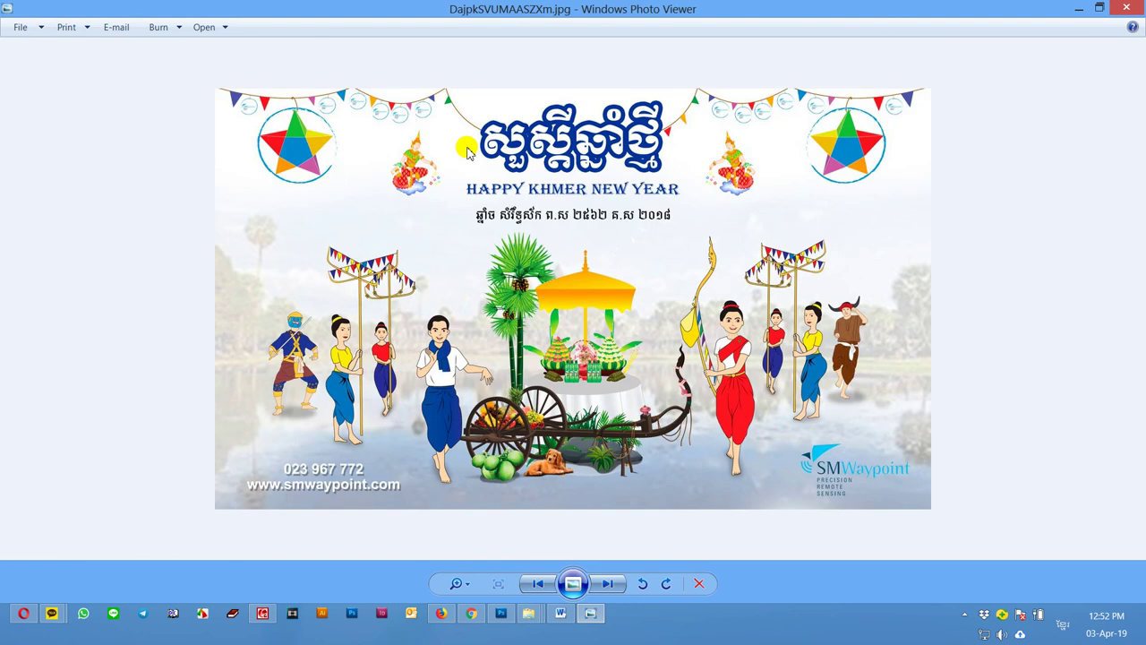
pyautogui.scroll(-1, 467, 153)
pyautogui.scroll(1, 467, 152)
pyautogui.scroll(1, 468, 152)
pyautogui.click(1139, 7)
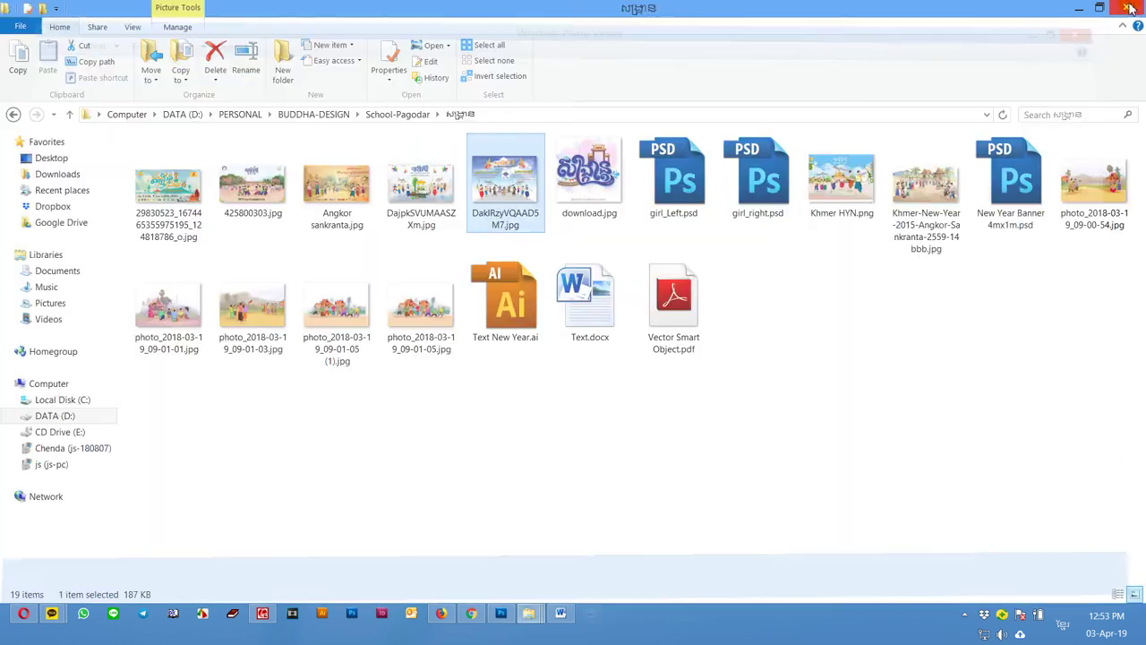
# Place DakIRzyVQAAD5M7.jpg into the strip, scaled to about 403%, over the dancers
pyautogui.moveTo(506, 204)
pyautogui.mouseDown()
pyautogui.moveTo(503, 607)
pyautogui.moveTo(539, 333)
pyautogui.mouseUp()
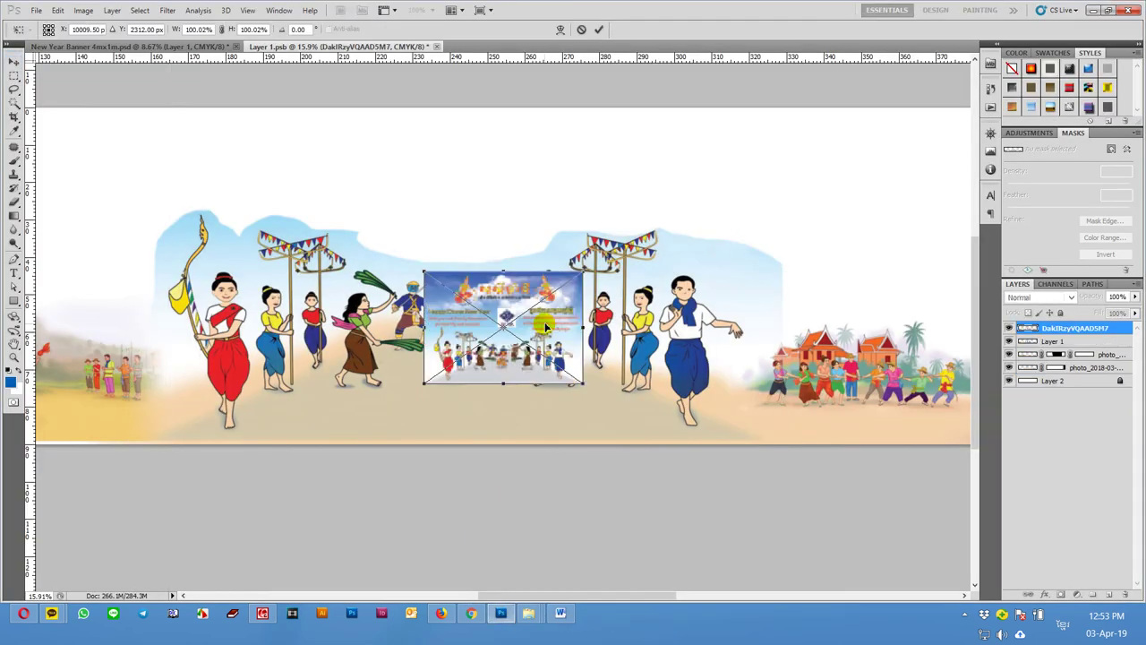
pyautogui.moveTo(587, 273); pyautogui.dragTo(806, 224)
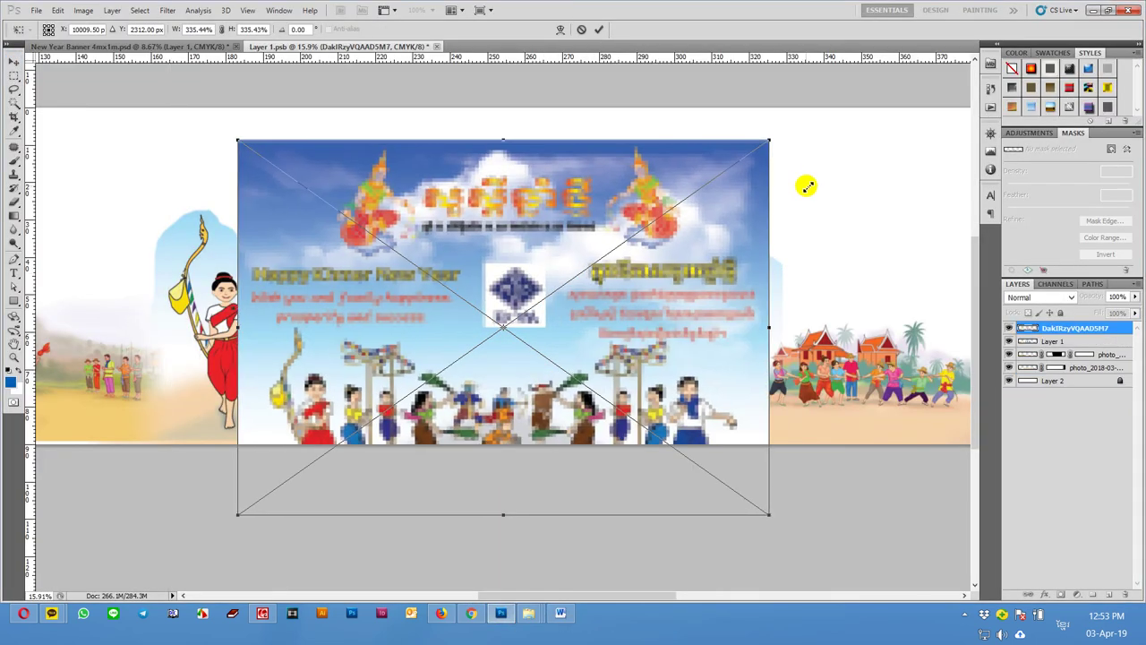
pyautogui.moveTo(573, 286); pyautogui.dragTo(556, 279)
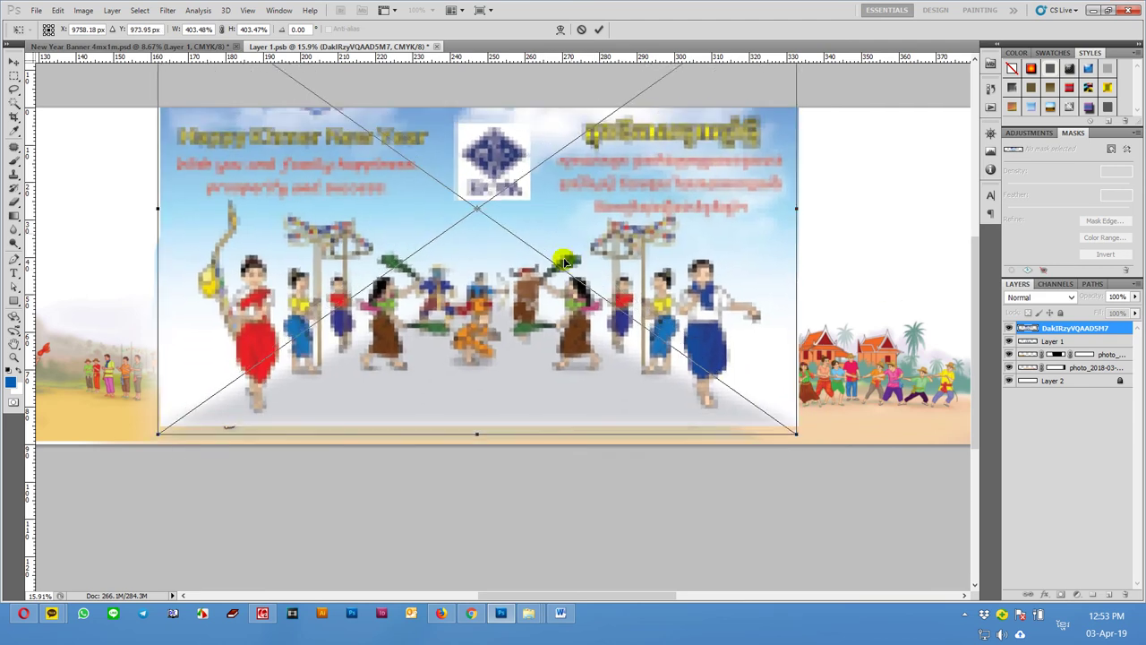
pyautogui.press('Return')
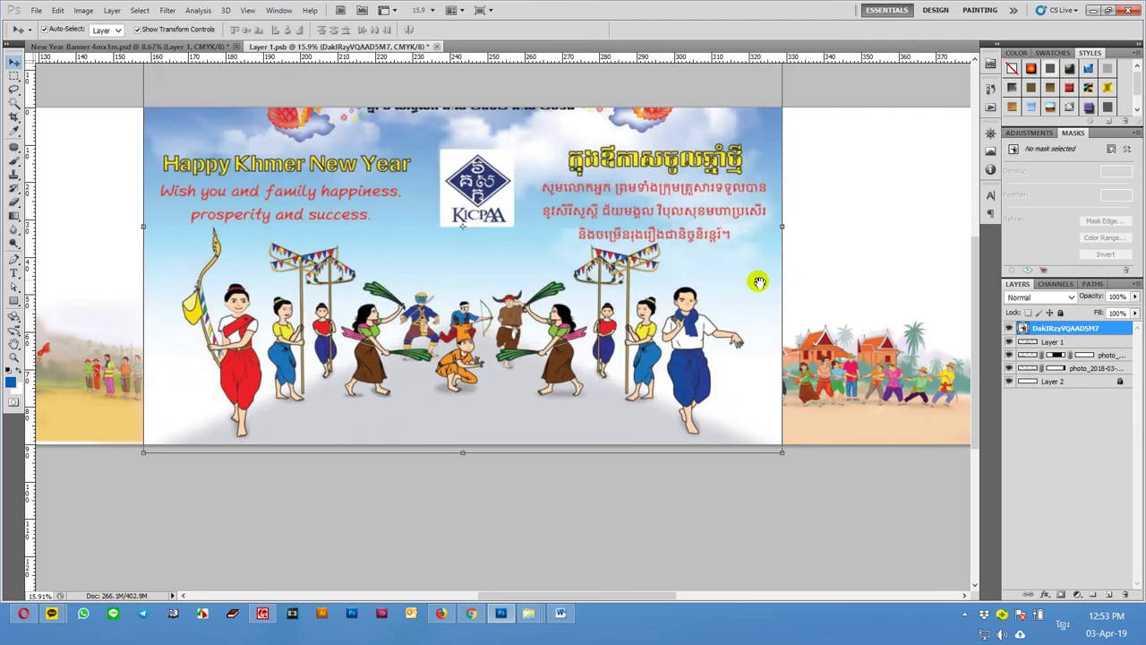
# Nudge the placed image to align its dancers, then marquee-select the dancer area
pyautogui.moveTo(730, 271); pyautogui.dragTo(737, 343)
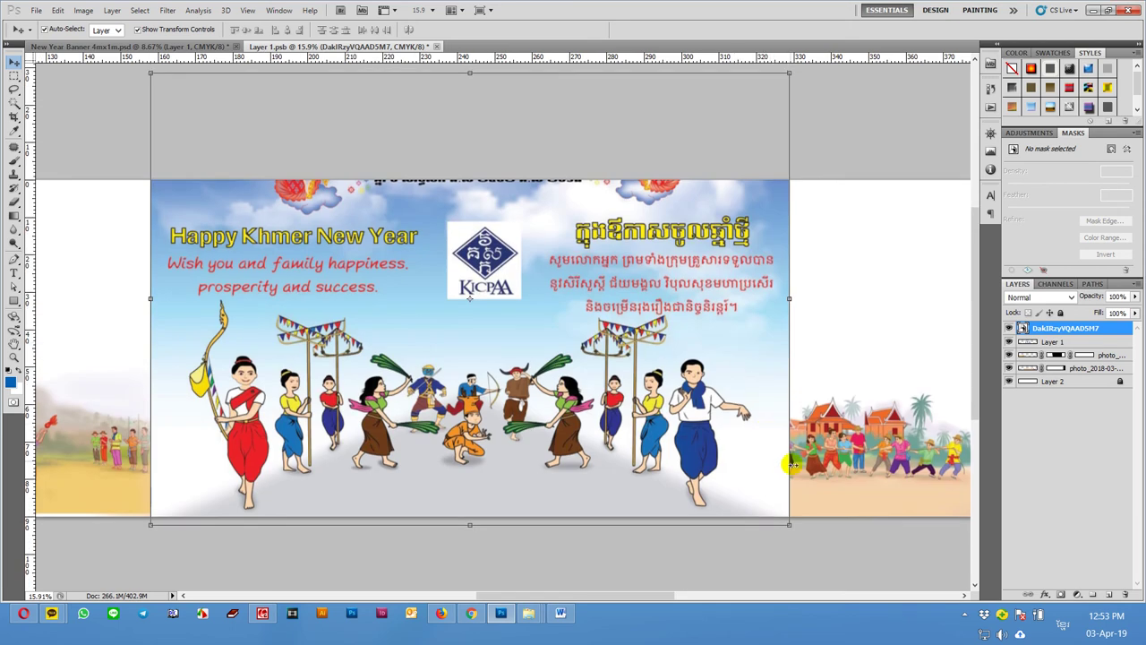
pyautogui.moveTo(745, 478); pyautogui.dragTo(744, 466)
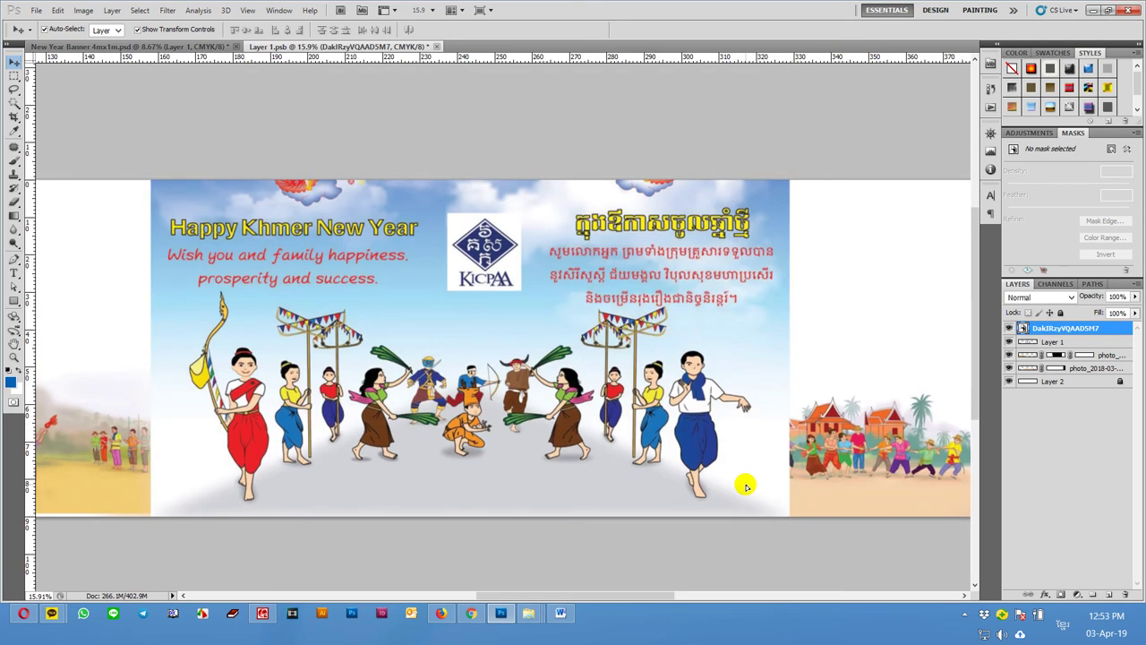
pyautogui.press('m')
pyautogui.moveTo(842, 516); pyautogui.dragTo(142, 278)
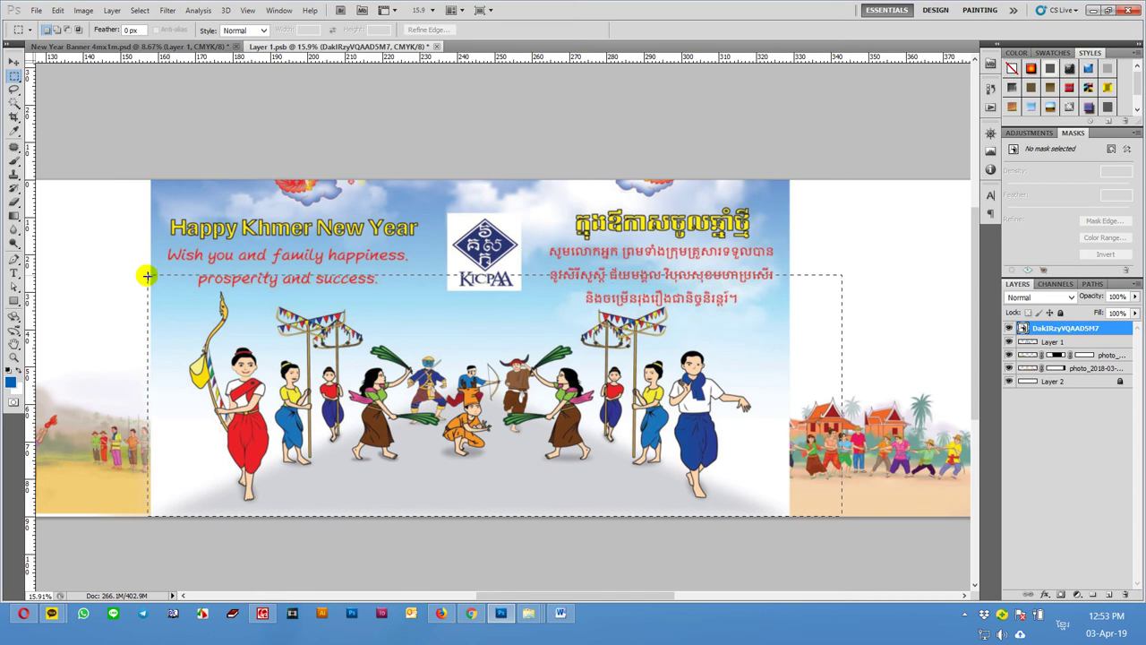
# Copy the selected dancers to Layer 3, delete the full placed image, and select its sky
pyautogui.hotkey('ctrl', 'j')
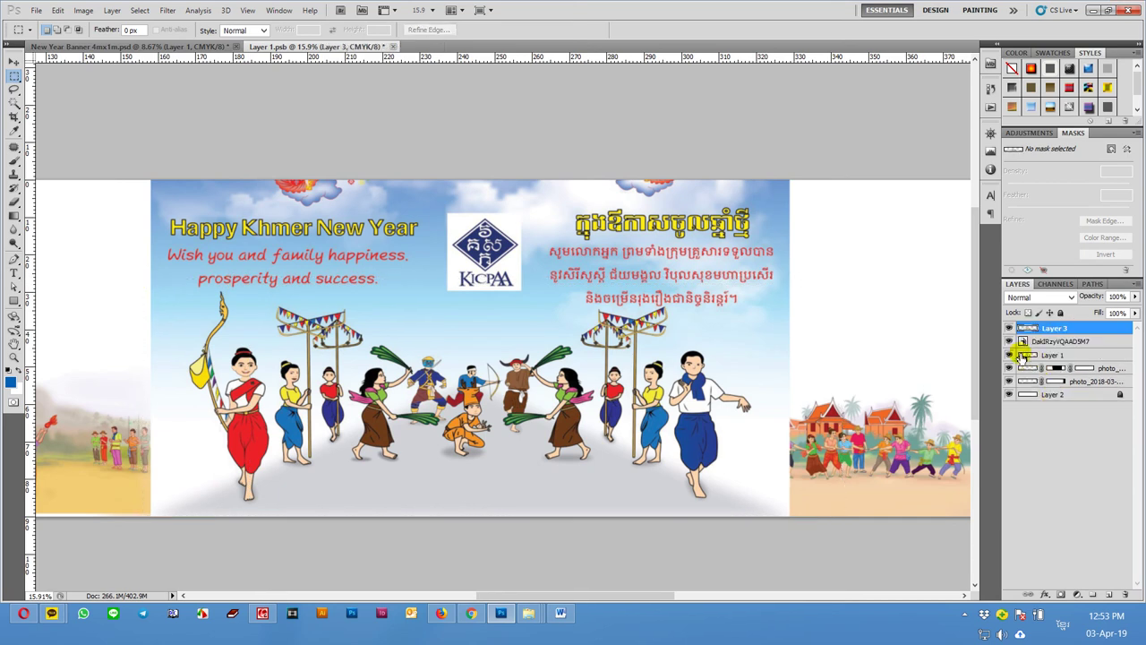
pyautogui.click(1028, 344)
pyautogui.press('Delete')
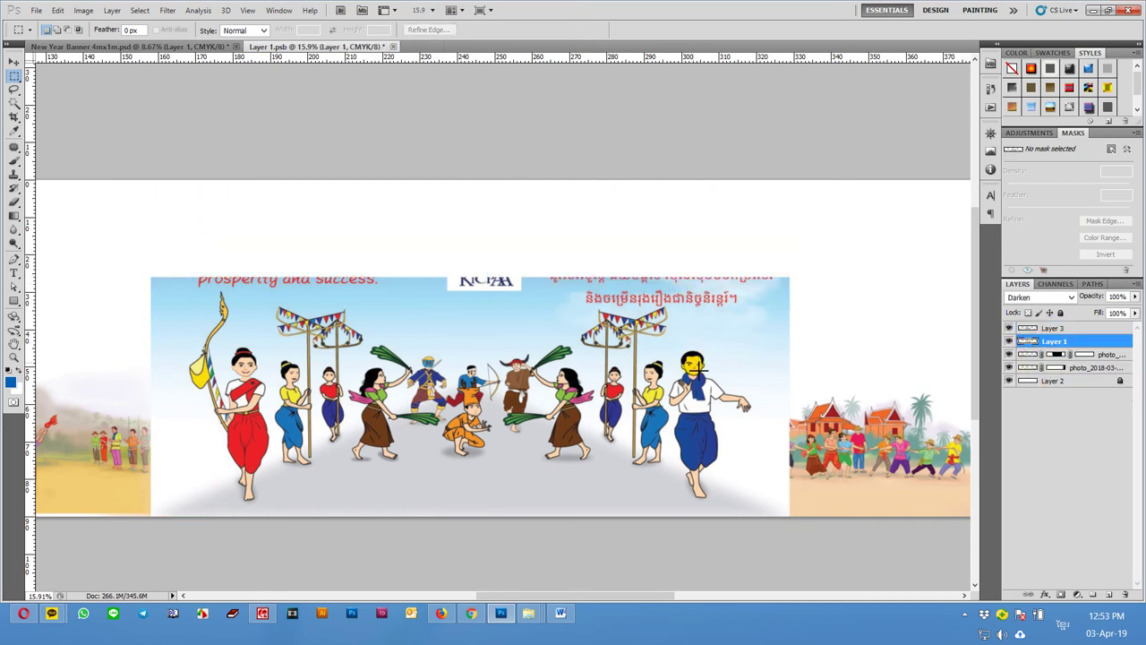
pyautogui.press('v')
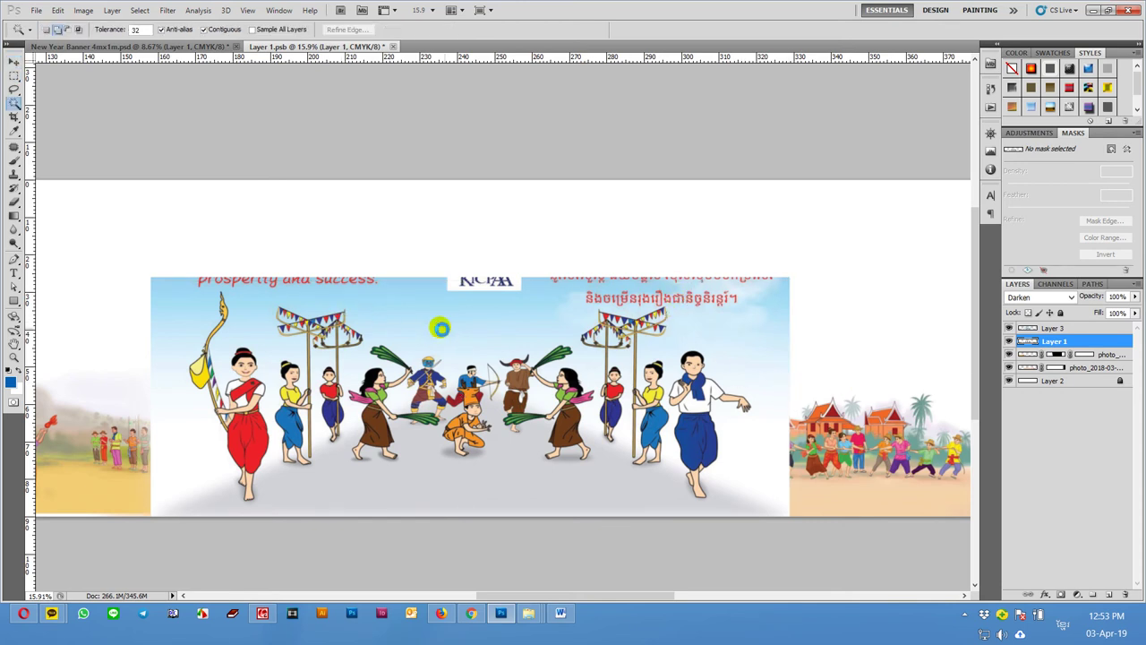
pyautogui.click(443, 333)
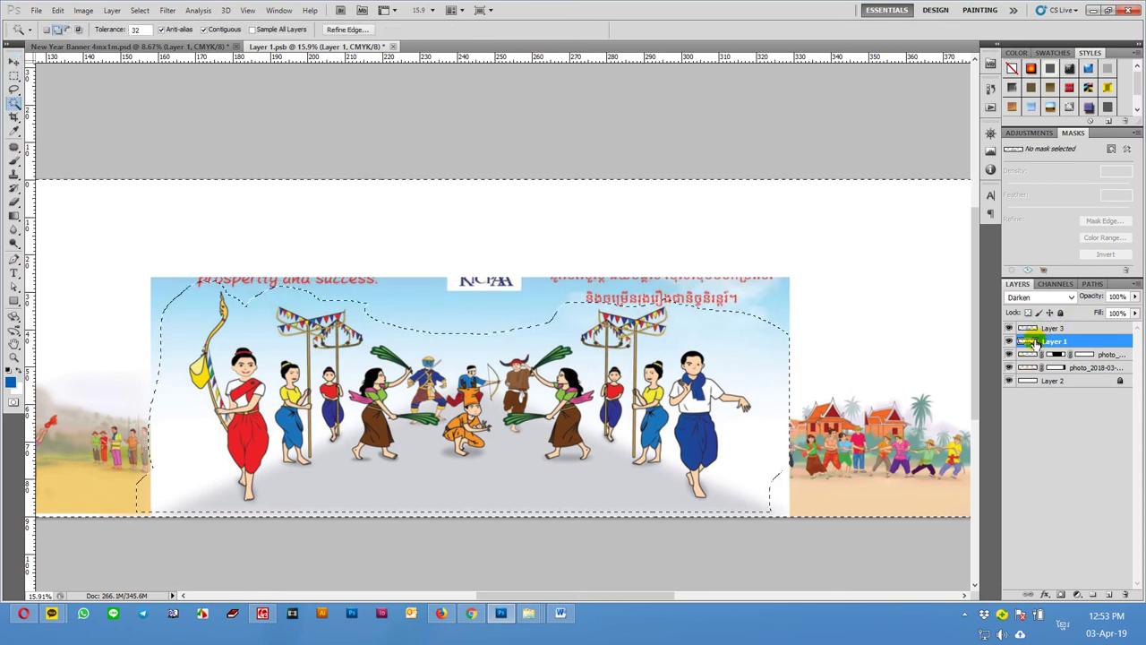
pyautogui.click(1053, 328)
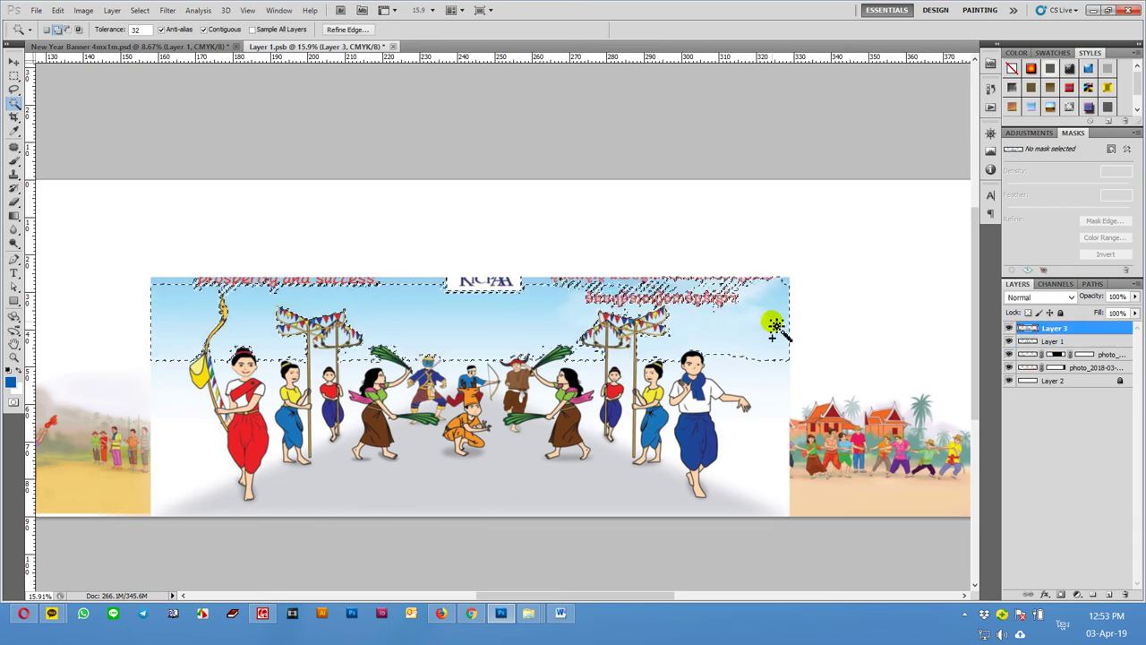
pyautogui.scroll(2, 616, 347)
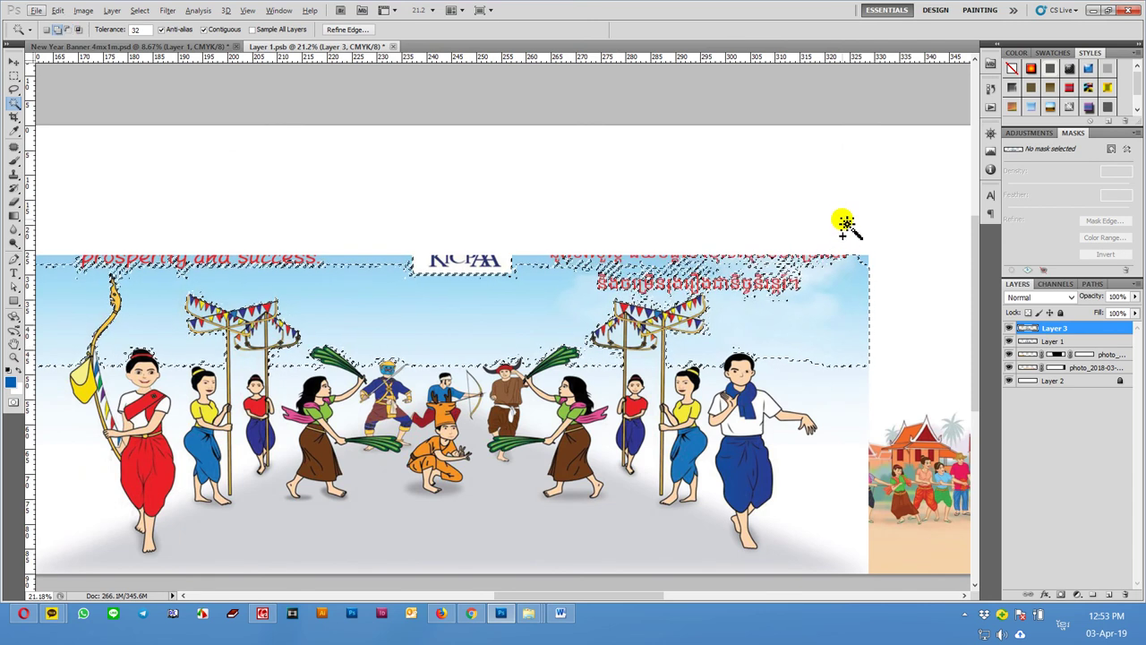
# Clear the selection and draw a pen path beside the banner
pyautogui.click(14, 75)
pyautogui.click(732, 136)
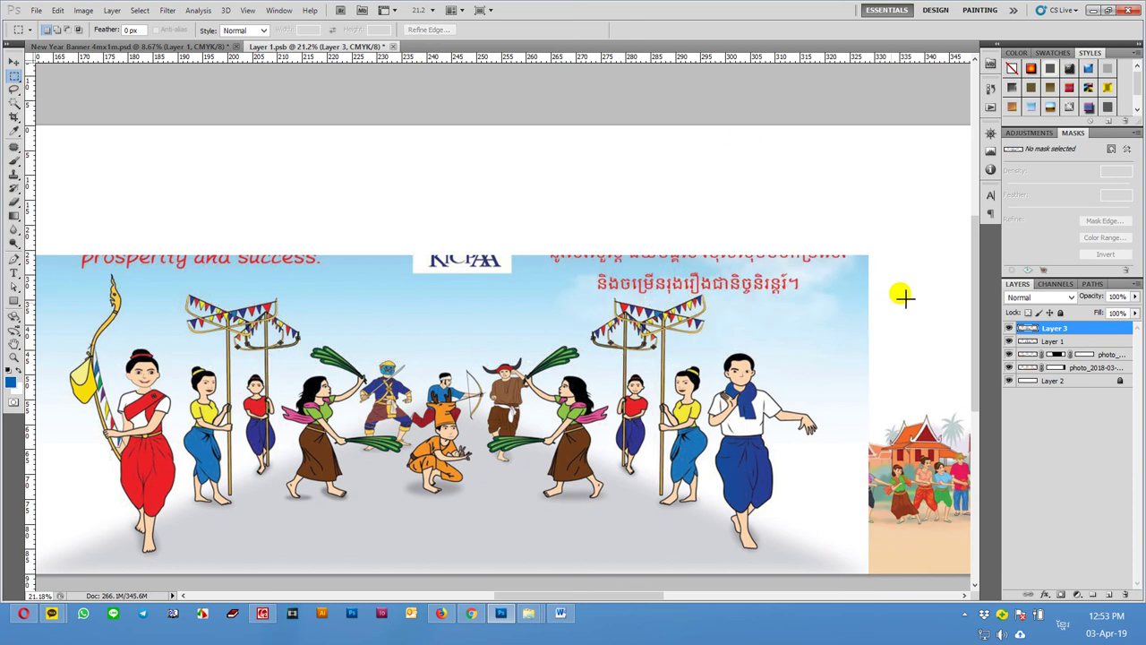
pyautogui.press('p')
pyautogui.click(897, 249)
pyautogui.click(892, 289)
pyautogui.moveTo(841, 316); pyautogui.dragTo(807, 316)
pyautogui.scroll(1, 752, 306)
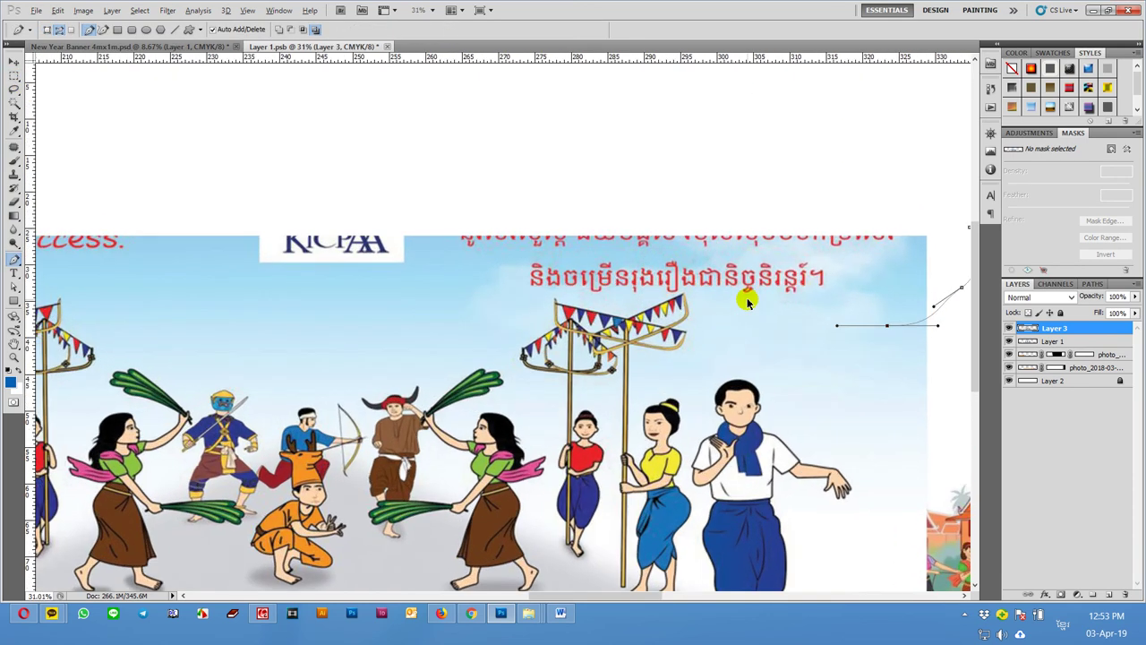
pyautogui.scroll(-1, 749, 302)
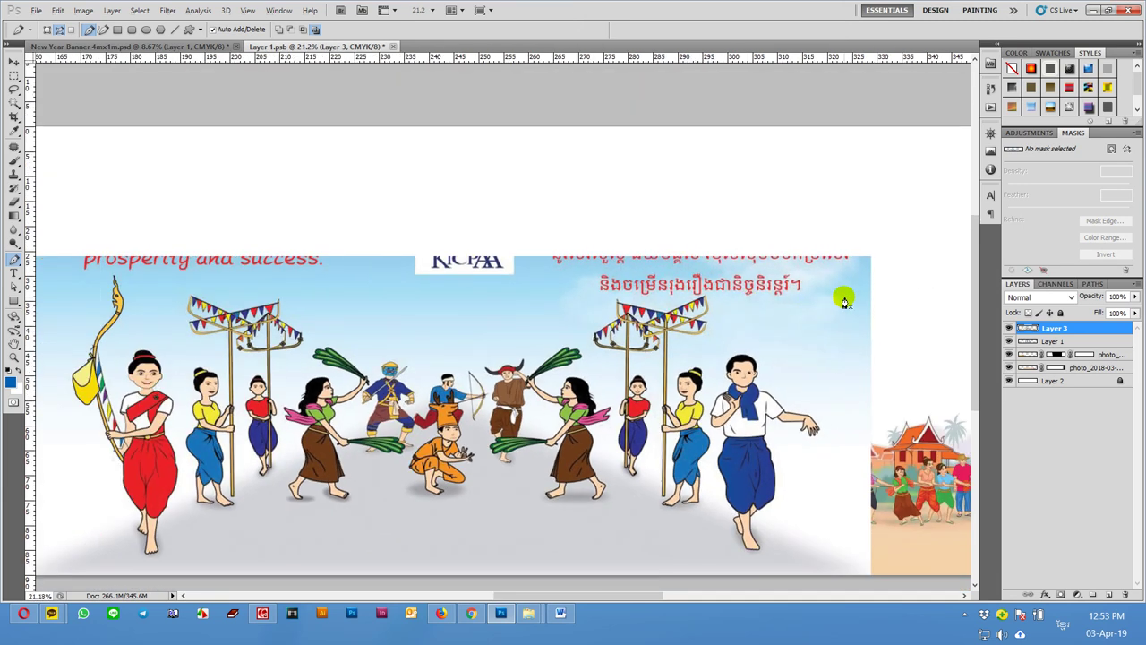
# Clone sky over the start of the lower Khmer text line
pyautogui.press('s')
pyautogui.keyDown('alt'); pyautogui.click(553, 298); pyautogui.keyUp('alt')
pyautogui.click(583, 285)
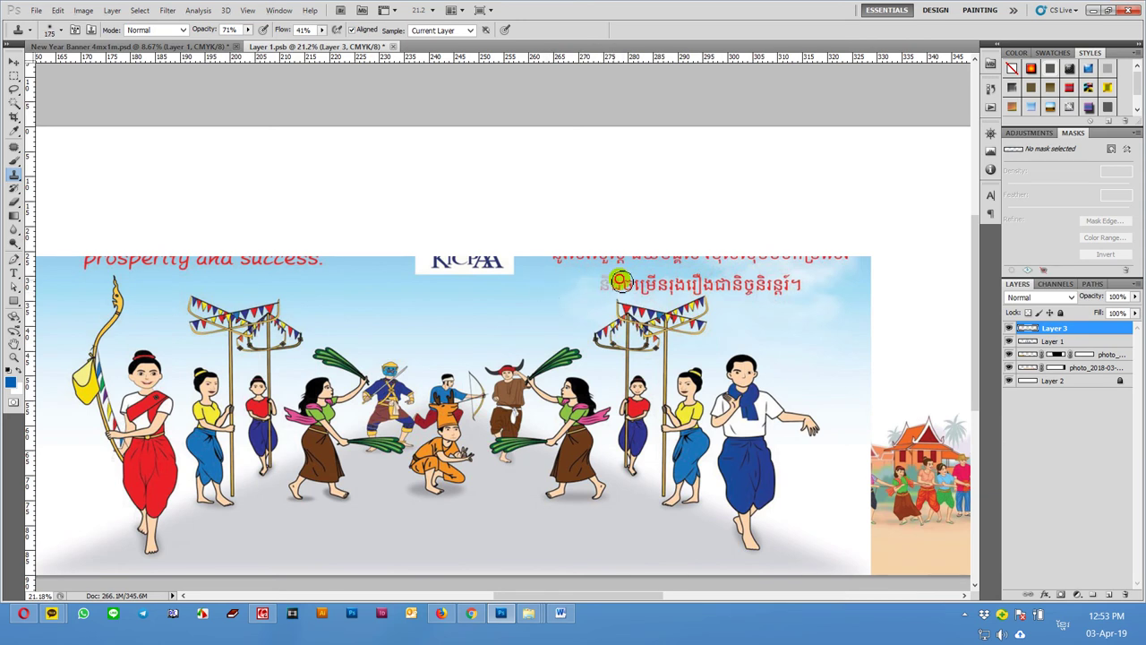
pyautogui.moveTo(599, 288); pyautogui.dragTo(552, 295)
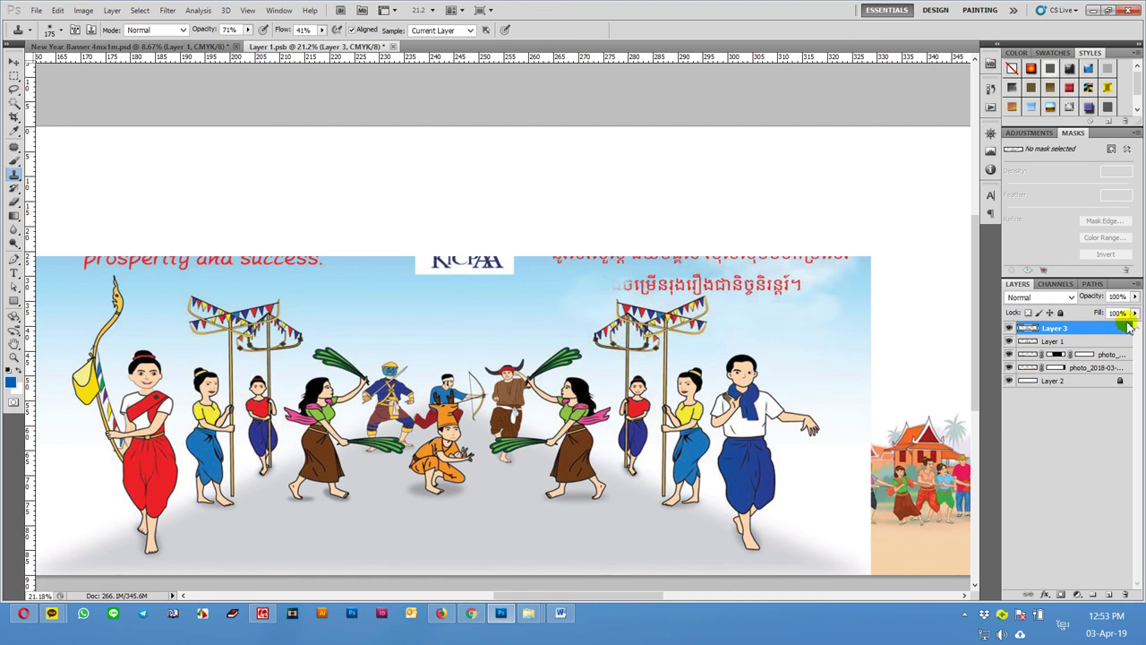
# Add a layer mask to Layer 3 and fade its top with a gradient
pyautogui.click(1060, 596)
pyautogui.press('g')
pyautogui.moveTo(488, 197)
pyautogui.mouseDown()
pyautogui.moveTo(475, 215)
pyautogui.moveTo(478, 334)
pyautogui.mouseUp()
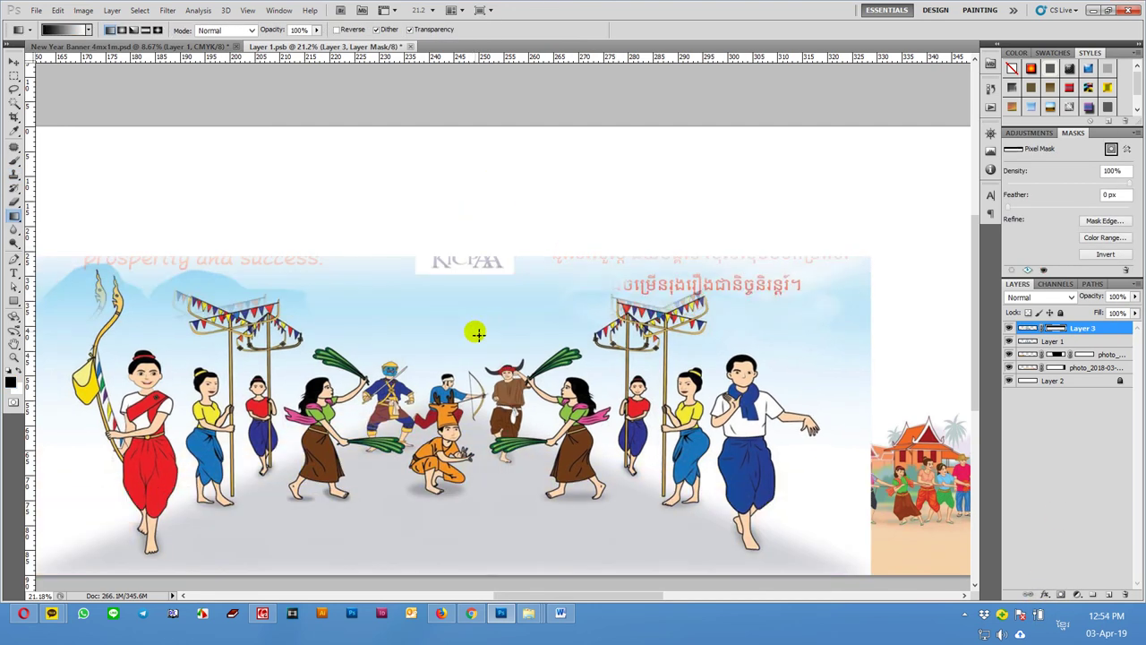
# Hide Layer 1 and redraw several gradients on Layer 3's mask to fade the top
pyautogui.click(1010, 342)
pyautogui.moveTo(471, 291); pyautogui.dragTo(478, 298)
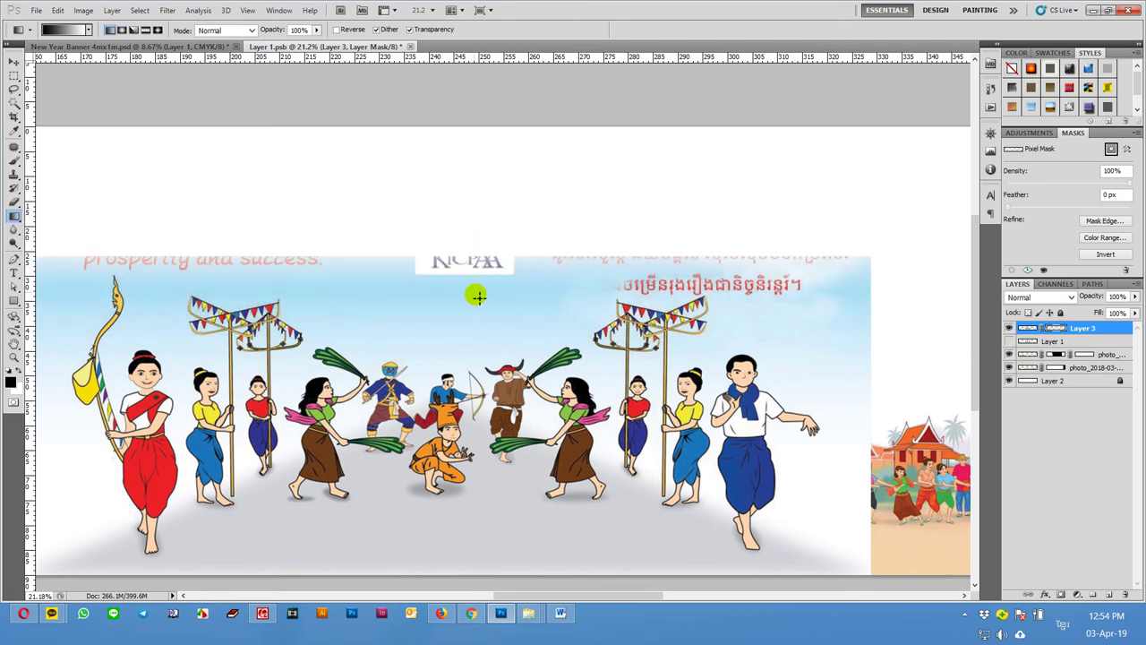
pyautogui.moveTo(476, 207); pyautogui.dragTo(474, 211)
pyautogui.moveTo(472, 263); pyautogui.dragTo(473, 346)
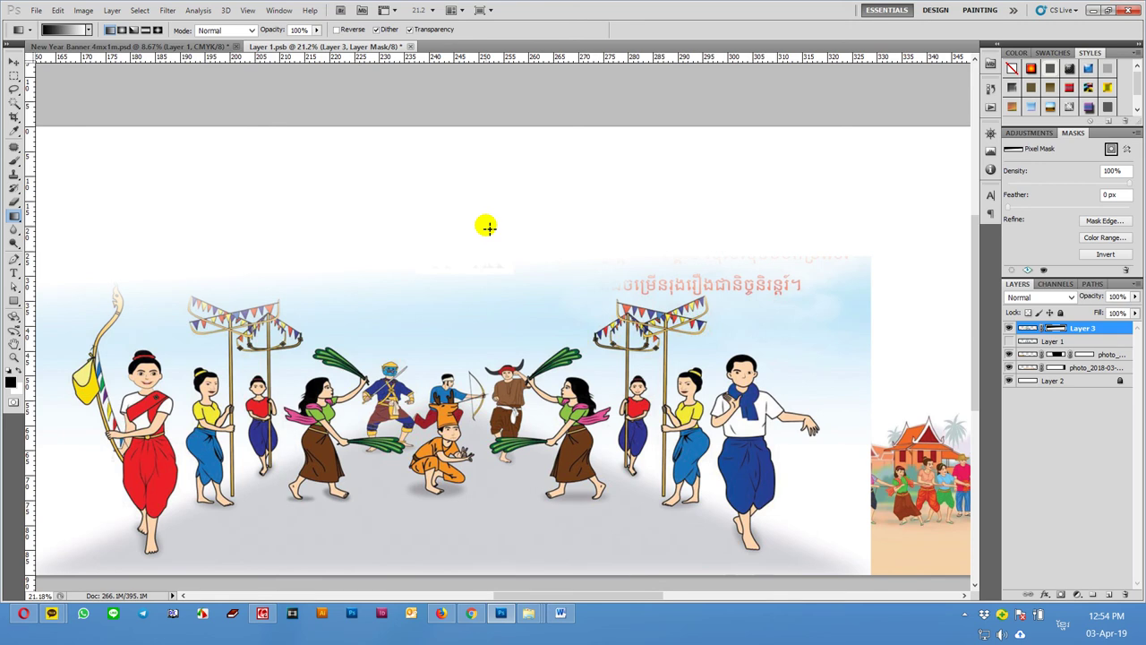
pyautogui.moveTo(479, 272); pyautogui.dragTo(486, 338)
pyautogui.moveTo(489, 199); pyautogui.dragTo(489, 335)
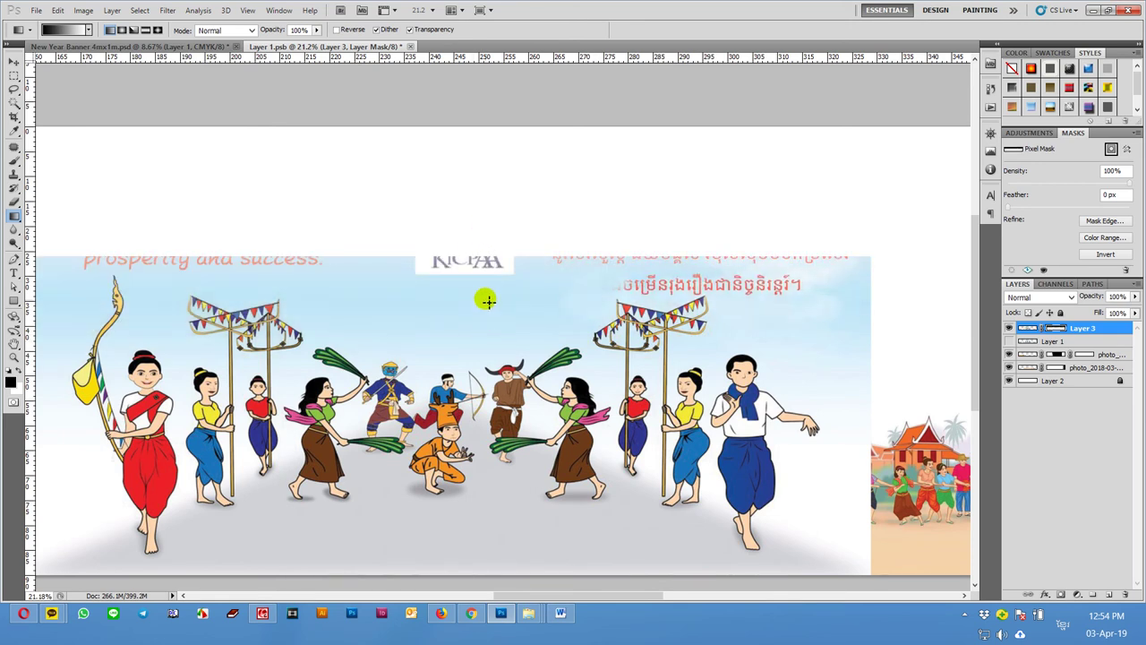
pyautogui.moveTo(483, 265); pyautogui.dragTo(483, 371)
pyautogui.scroll(-3, 565, 345)
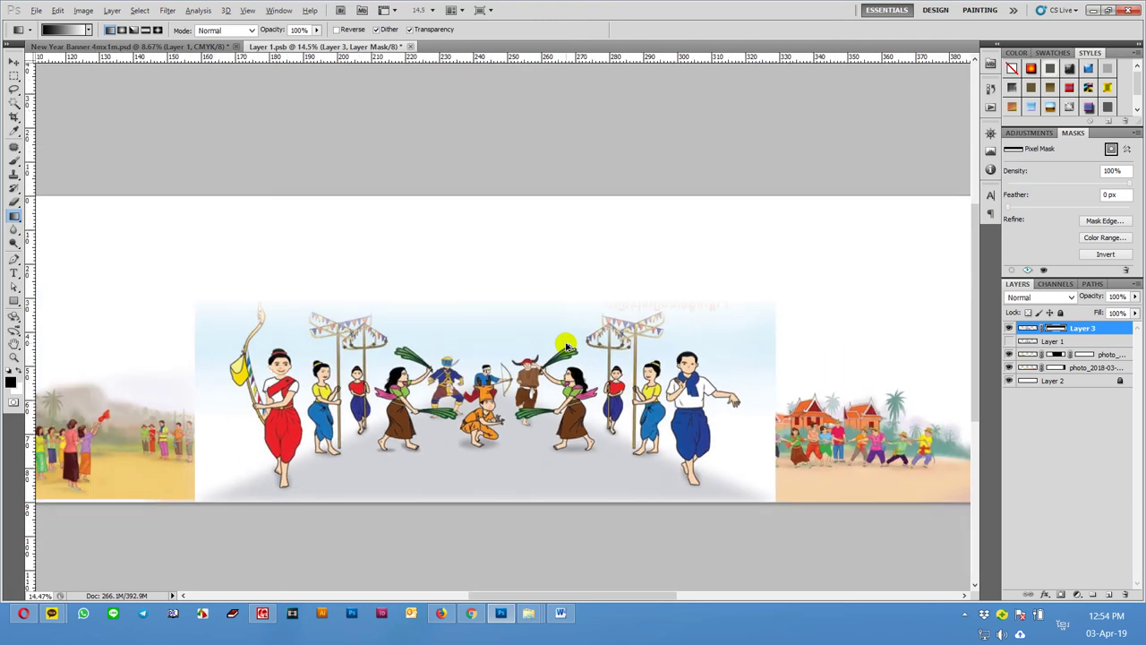
pyautogui.scroll(1, 565, 345)
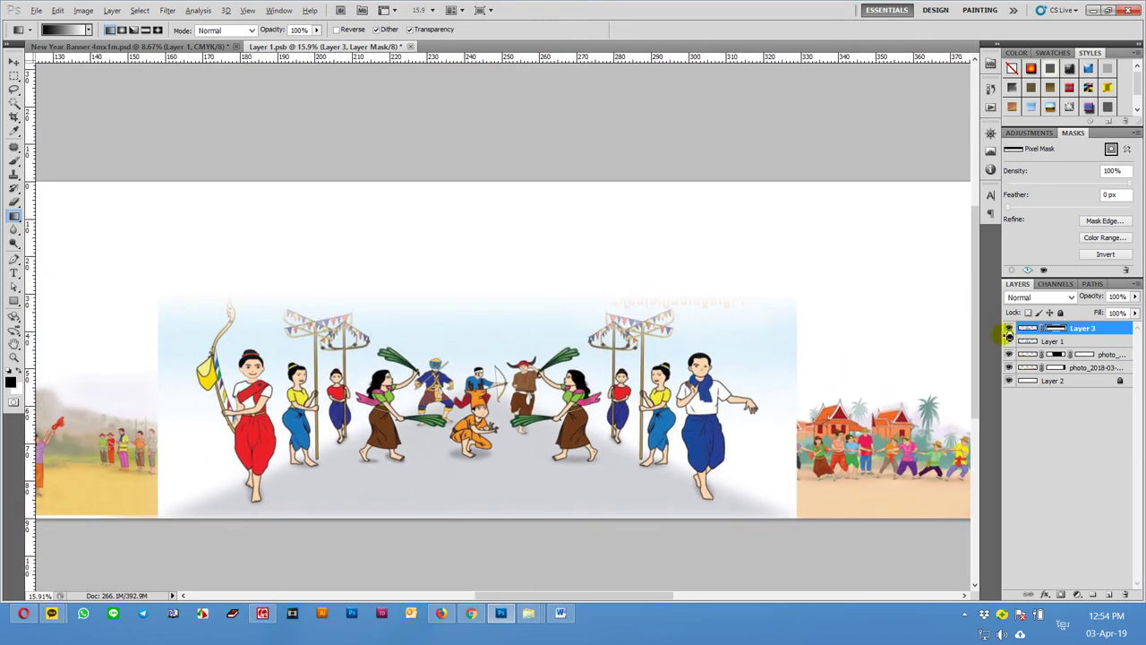
# Disable Layer 3's layer mask
pyautogui.rightClick(1054, 333)
pyautogui.click(1030, 148)
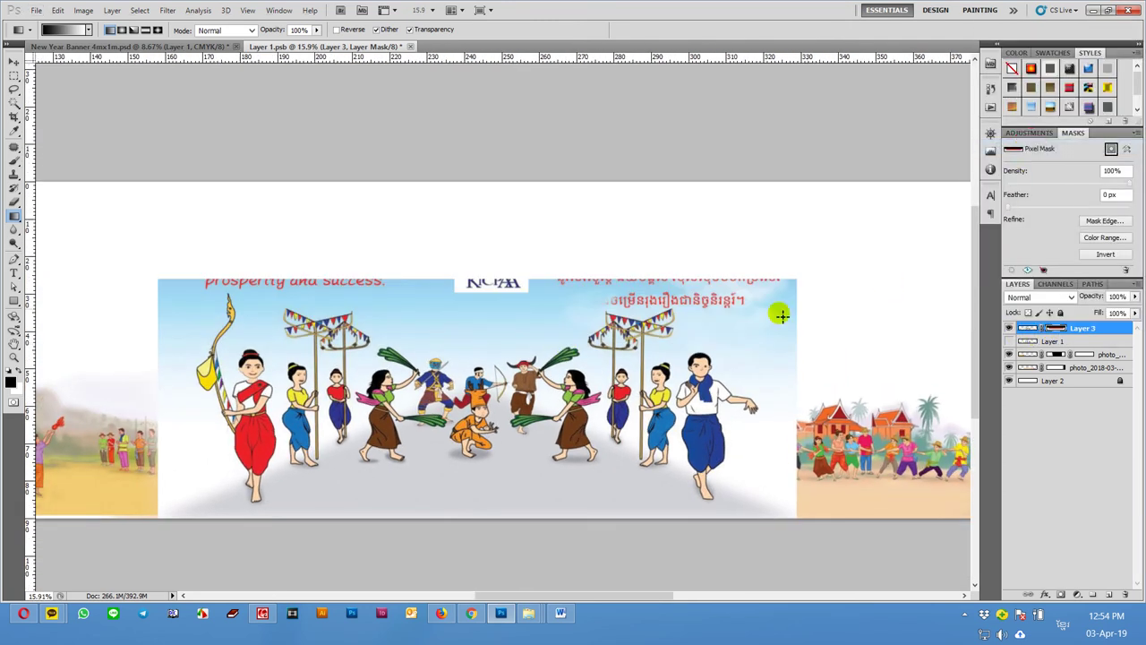
pyautogui.scroll(3, 663, 346)
pyautogui.scroll(2, 665, 345)
# Lasso the KCPA logo and top text, feather the selection, and delete it from Layer 3
pyautogui.press('l')
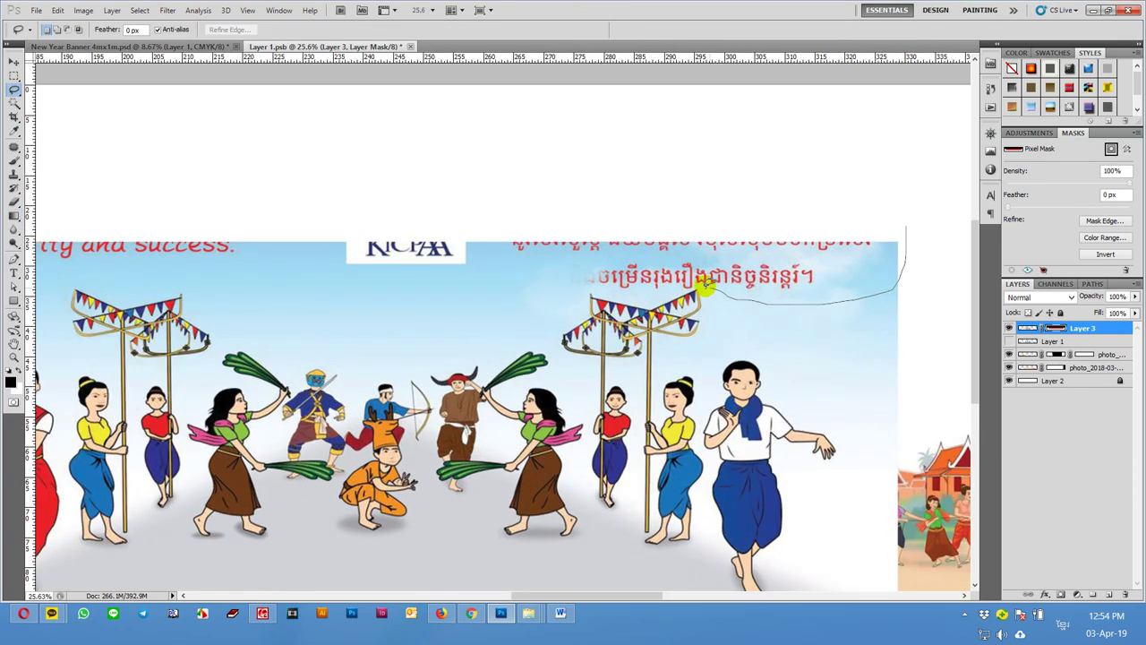
pyautogui.moveTo(460, 272)
pyautogui.mouseDown()
pyautogui.moveTo(289, 282)
pyautogui.moveTo(82, 260)
pyautogui.mouseUp()
pyautogui.moveTo(5, 273); pyautogui.dragTo(950, 104)
pyautogui.hotkey('shift', 'F6')
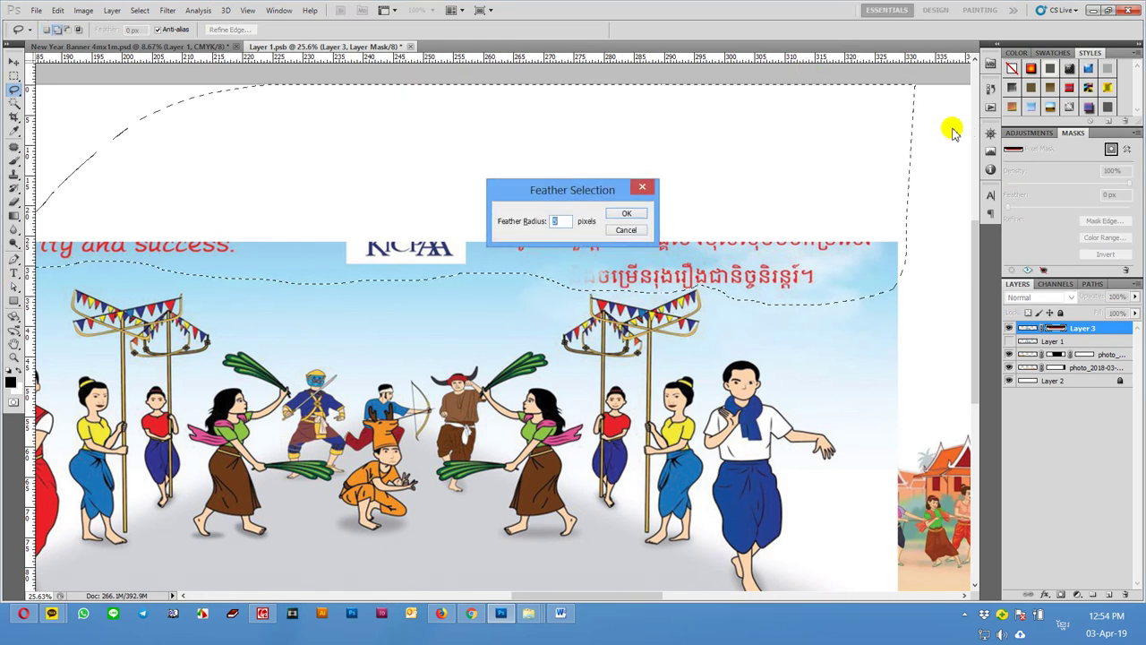
pyautogui.press('Return')
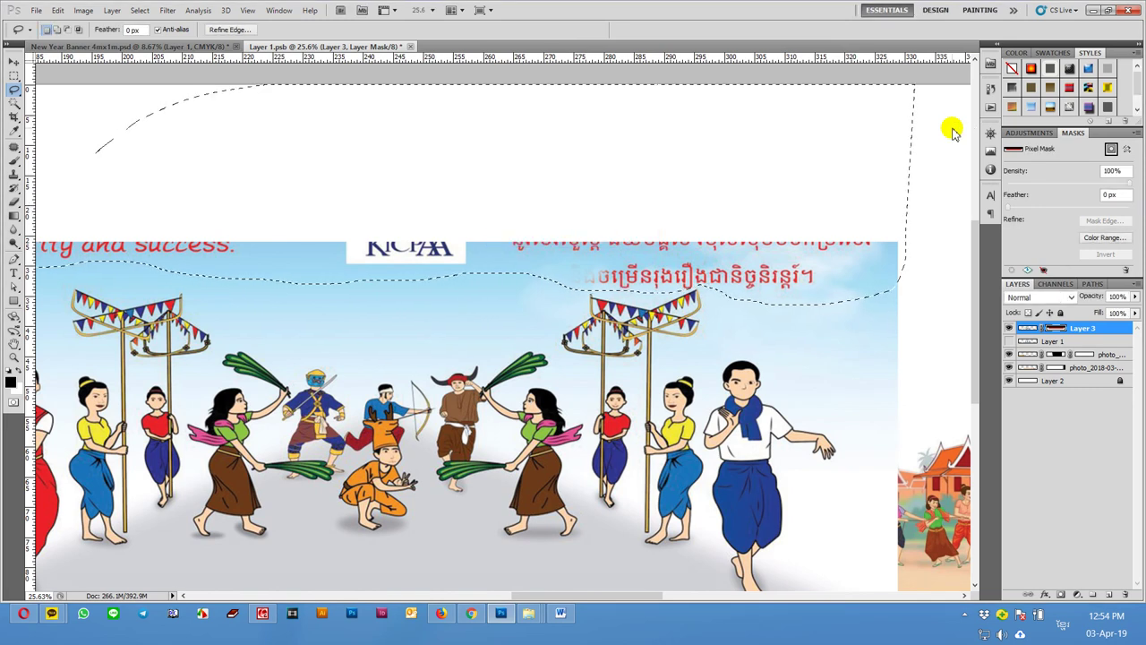
pyautogui.click(1028, 329)
pyautogui.press('Delete')
pyautogui.hotkey('ctrl', 'd')
pyautogui.scroll(-3, 937, 306)
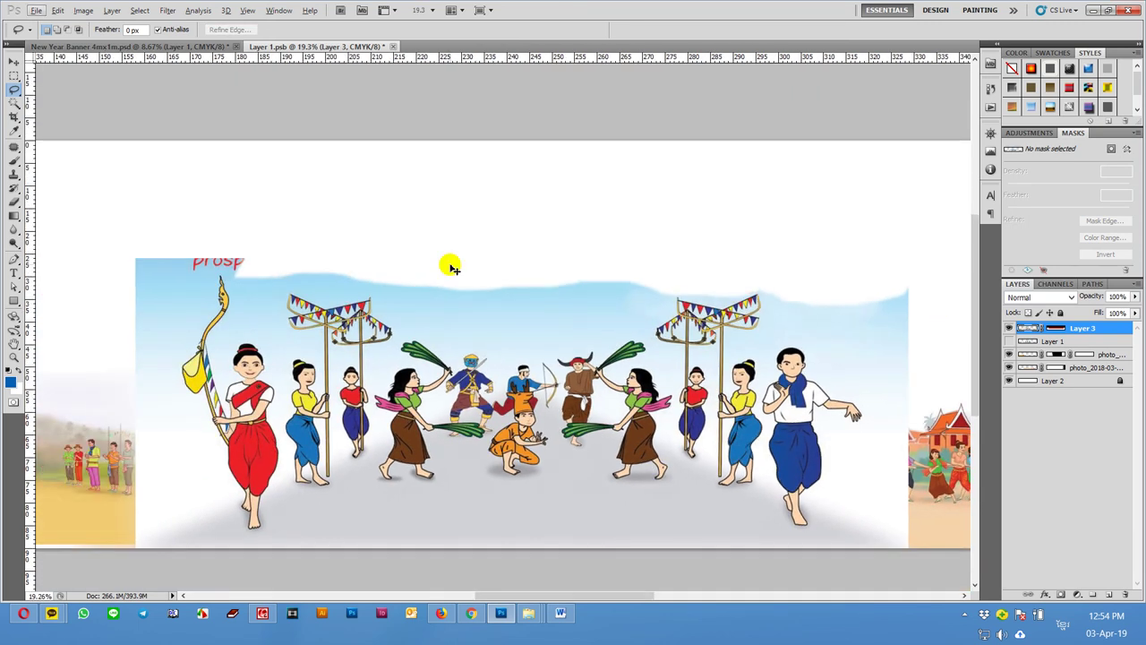
# Lasso and delete the leftover letters at the top left
pyautogui.moveTo(185, 225); pyautogui.dragTo(113, 258)
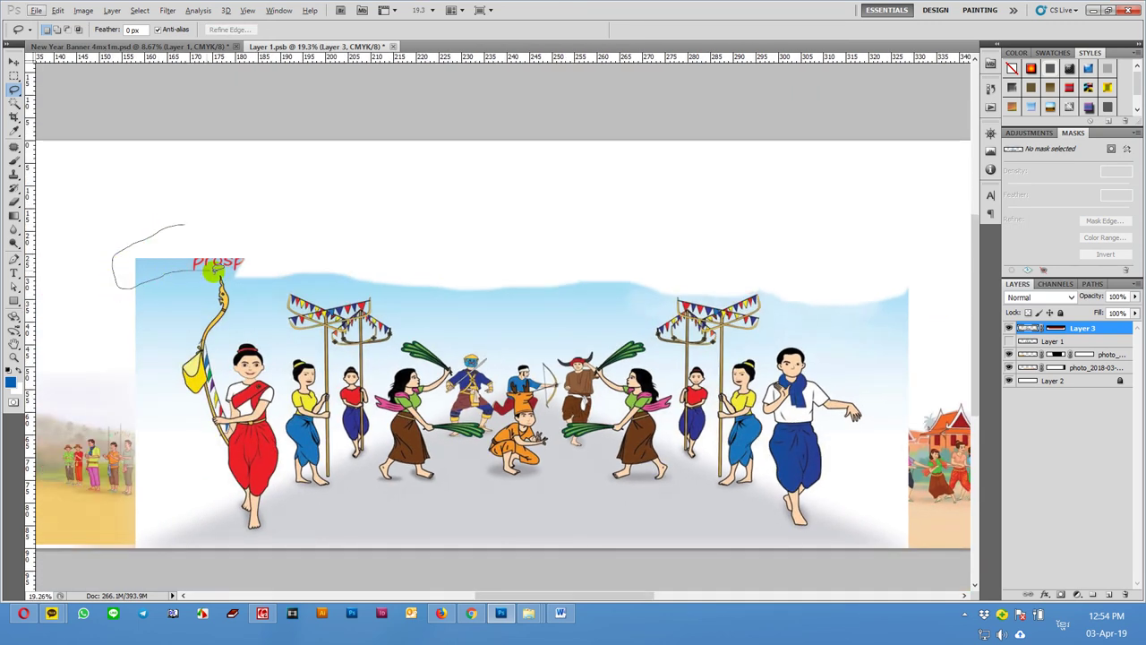
pyautogui.moveTo(279, 201); pyautogui.dragTo(276, 195)
pyautogui.press('Delete')
pyautogui.hotkey('ctrl', 'd')
# Delete the blue sky with a 10 px feathered Magic Wand selection and set Layer 3 to Darken
pyautogui.click(15, 103)
pyautogui.click(437, 310)
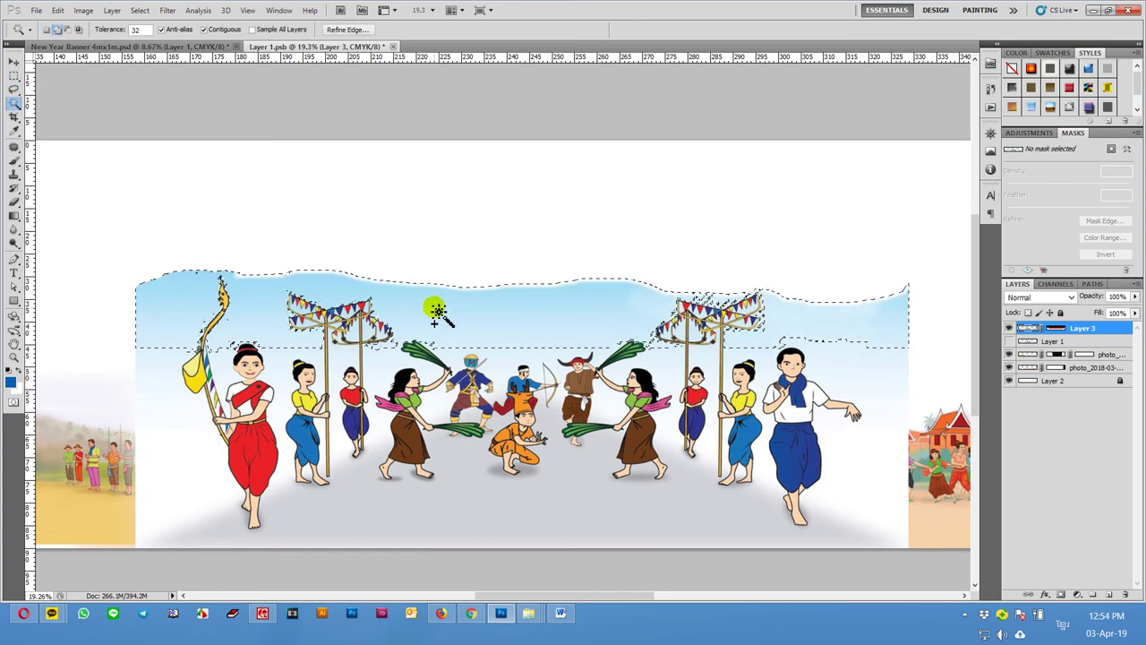
pyautogui.hotkey('shift', 'F6')
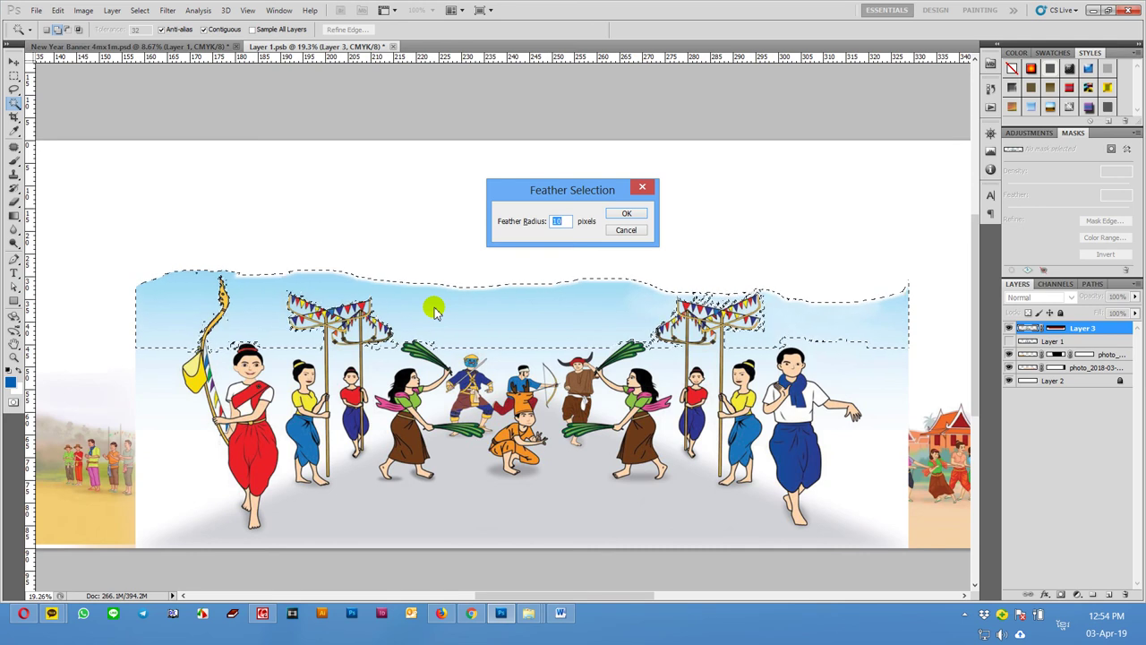
pyautogui.press('Return')
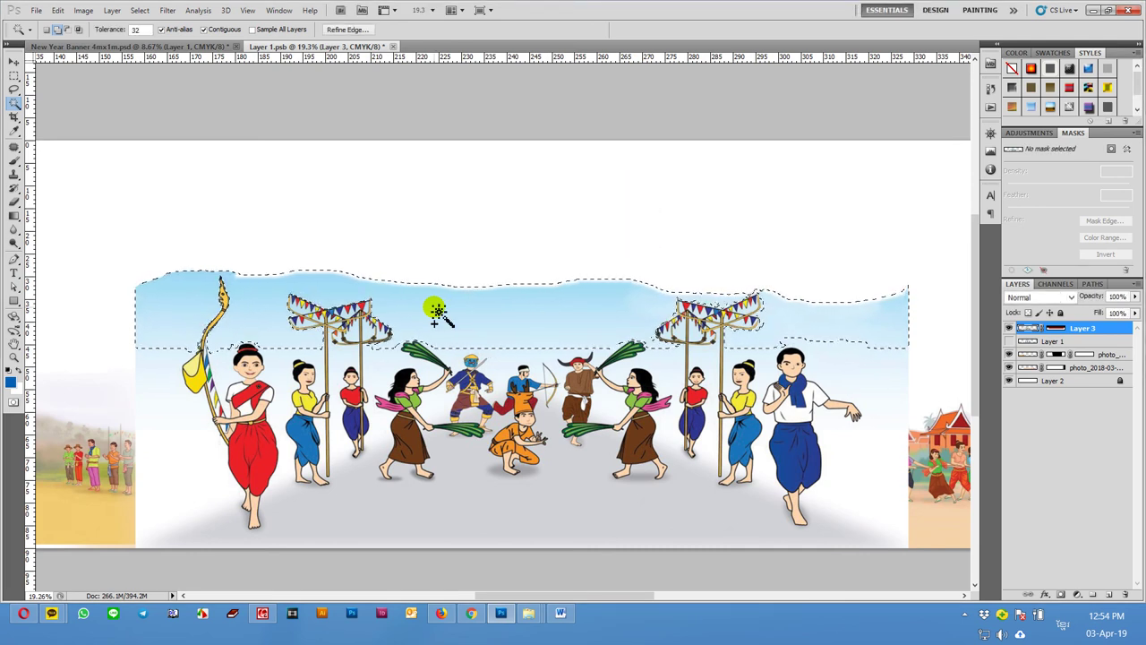
pyautogui.press('Delete')
pyautogui.hotkey('ctrl', 'd')
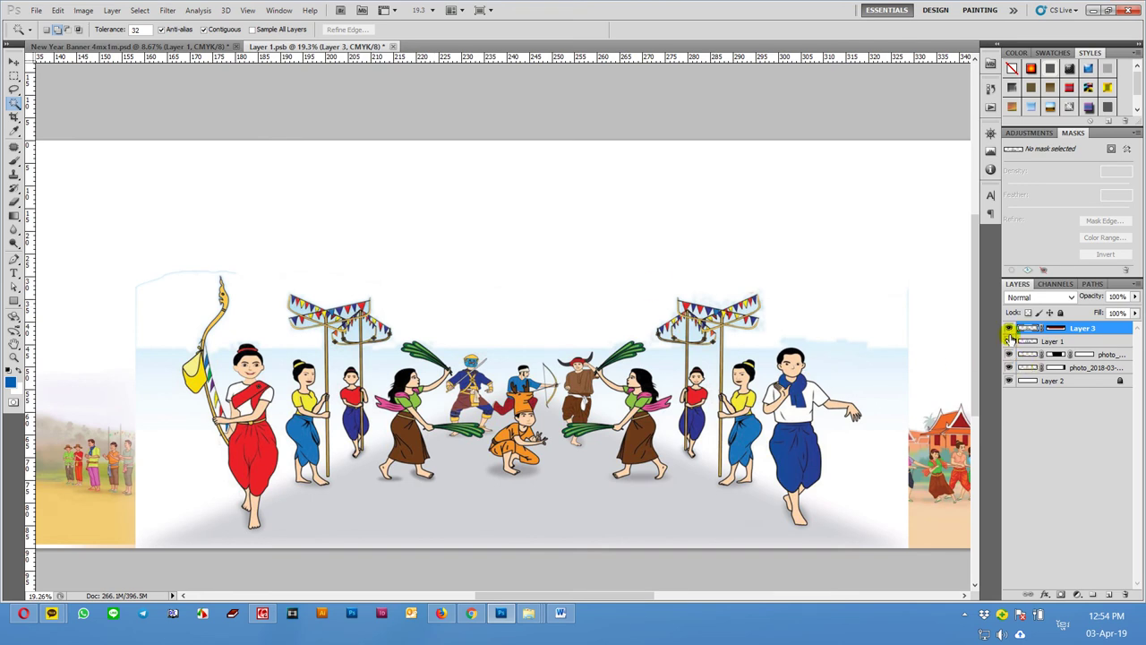
pyautogui.click(1043, 297)
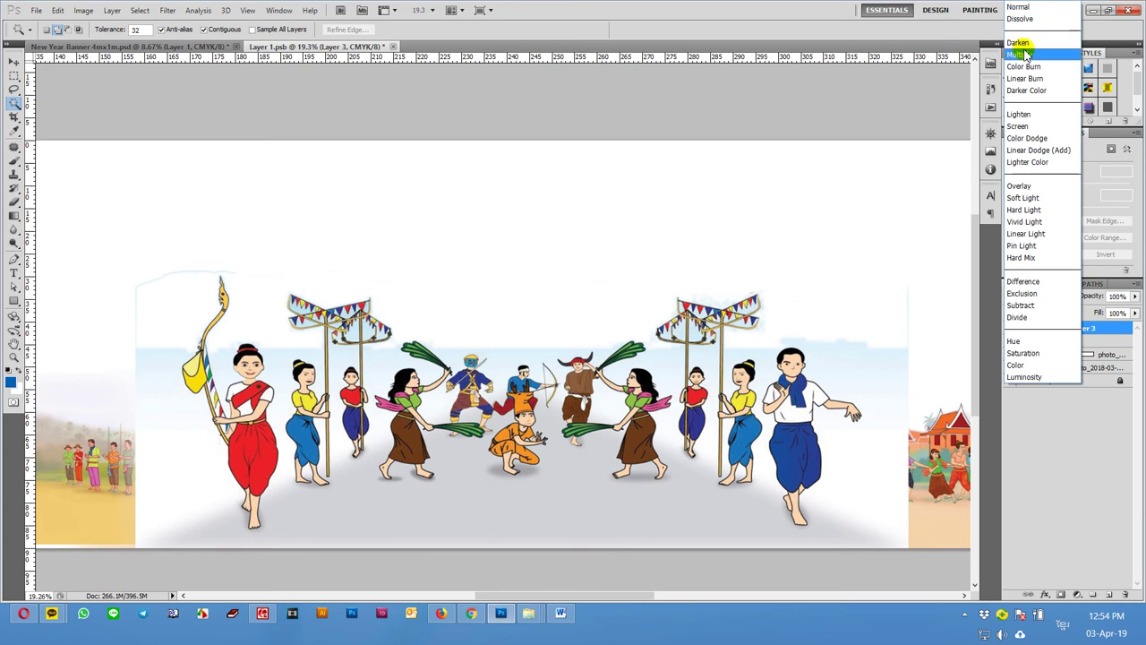
pyautogui.click(1023, 42)
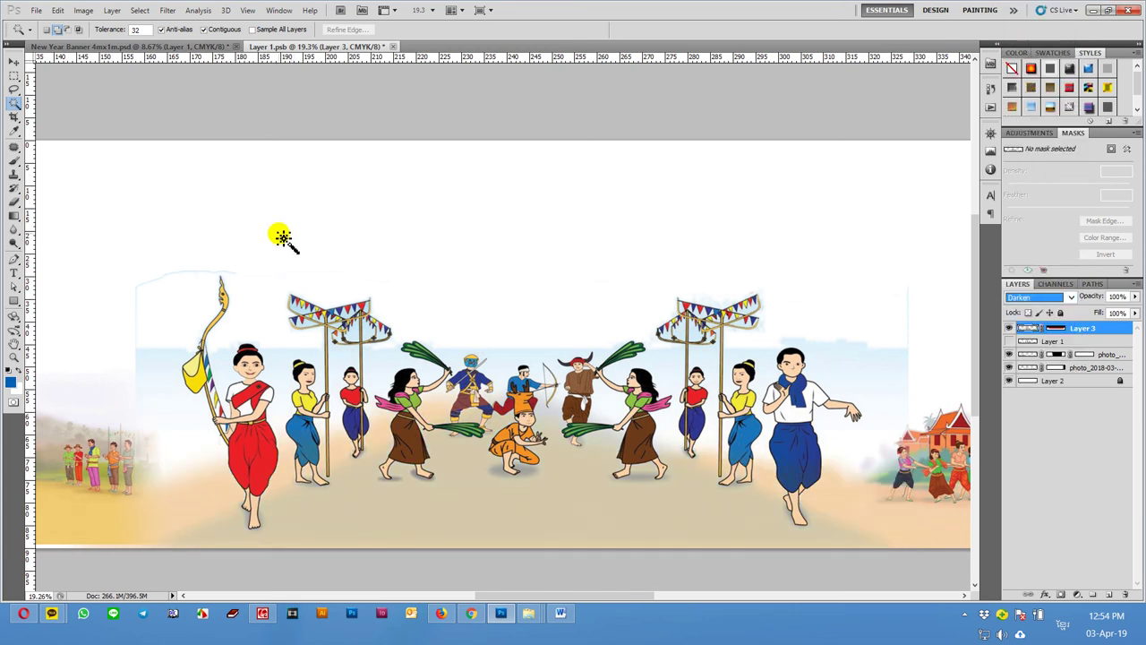
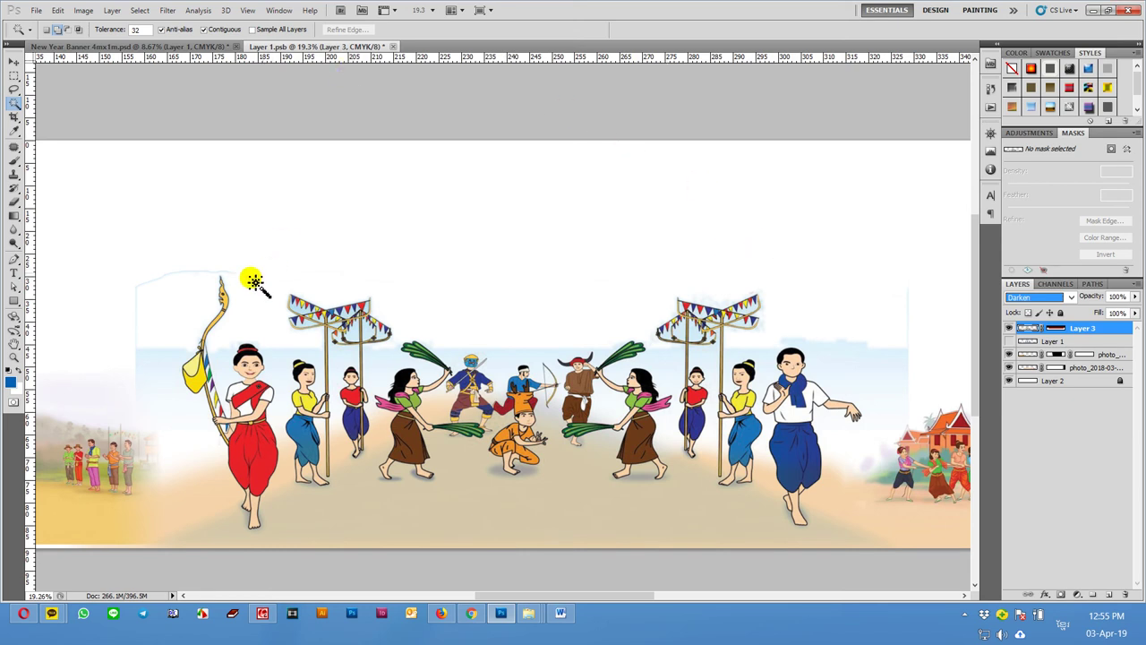
# Lasso the sky beside the flag tip and feather the selection
pyautogui.click(184, 309)
pyautogui.scroll(1, 181, 313)
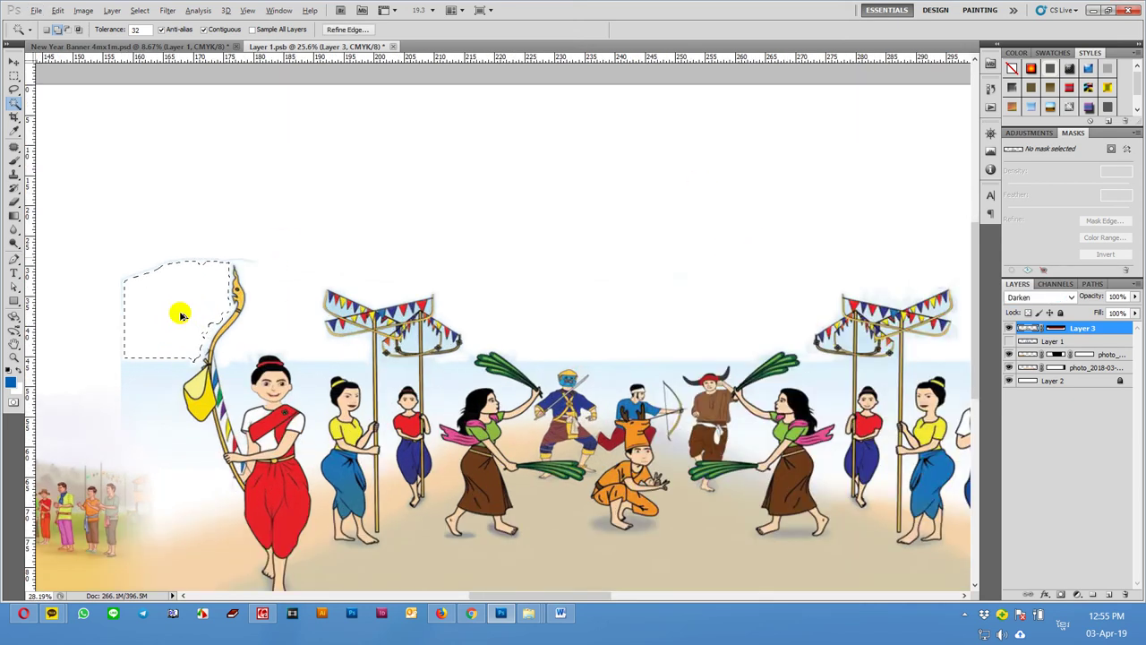
pyautogui.scroll(1, 181, 314)
pyautogui.press('l')
pyautogui.moveTo(328, 201)
pyautogui.mouseDown()
pyautogui.moveTo(308, 256)
pyautogui.moveTo(162, 311)
pyautogui.mouseUp()
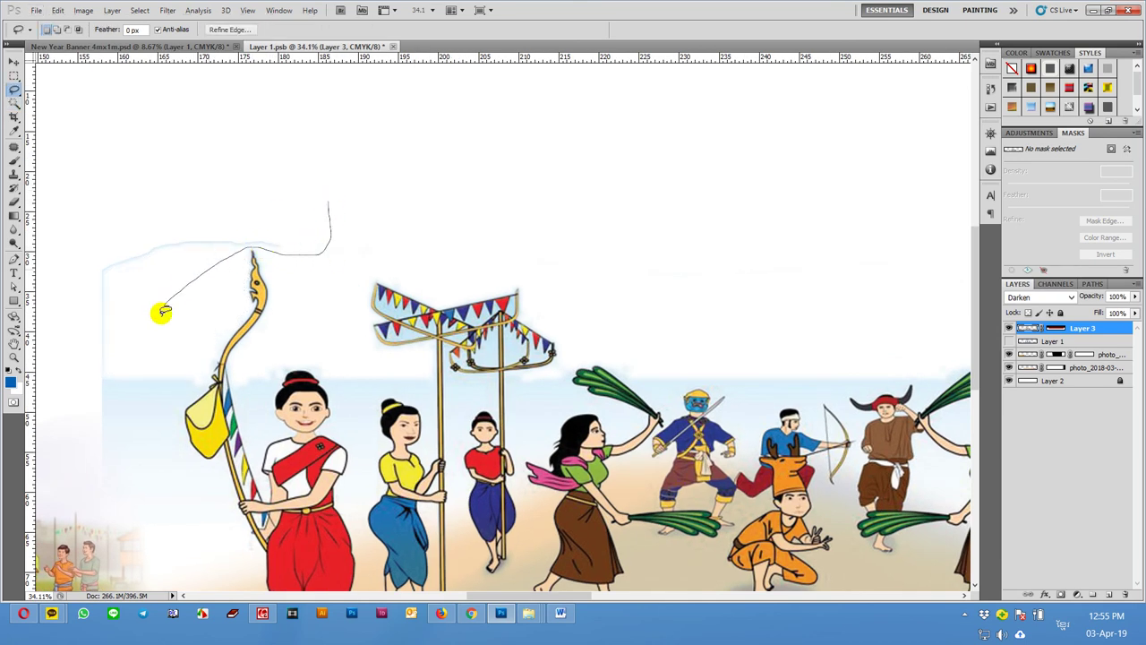
pyautogui.moveTo(98, 466)
pyautogui.mouseDown()
pyautogui.moveTo(197, 107)
pyautogui.moveTo(332, 100)
pyautogui.mouseUp()
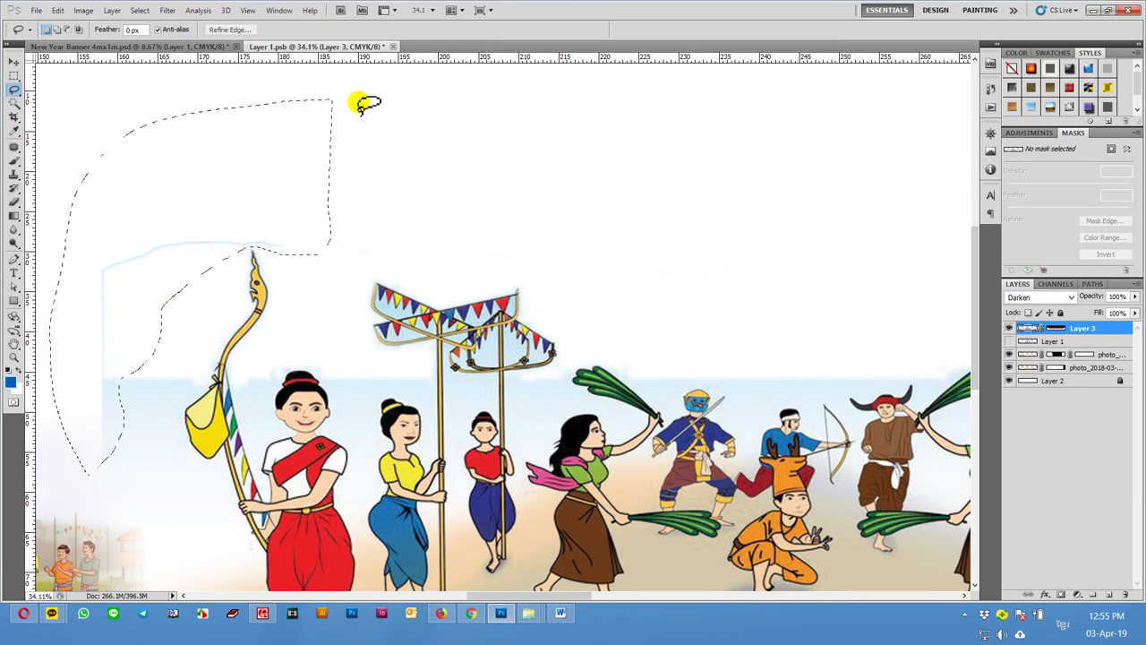
pyautogui.hotkey('shift', 'F6')
pyautogui.press('Return')
# Try filling the selected sky, re-feather the selection to 10 px, then undo the fill
pyautogui.press('w')
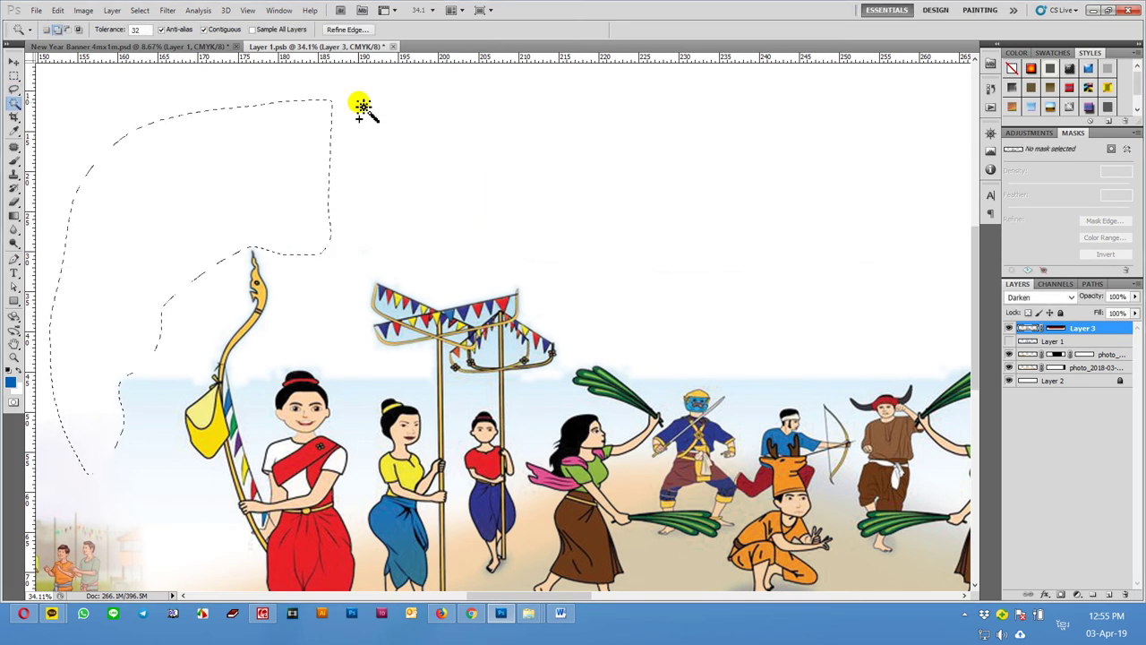
pyautogui.press('Delete')
pyautogui.hotkey('shift', 'F5')
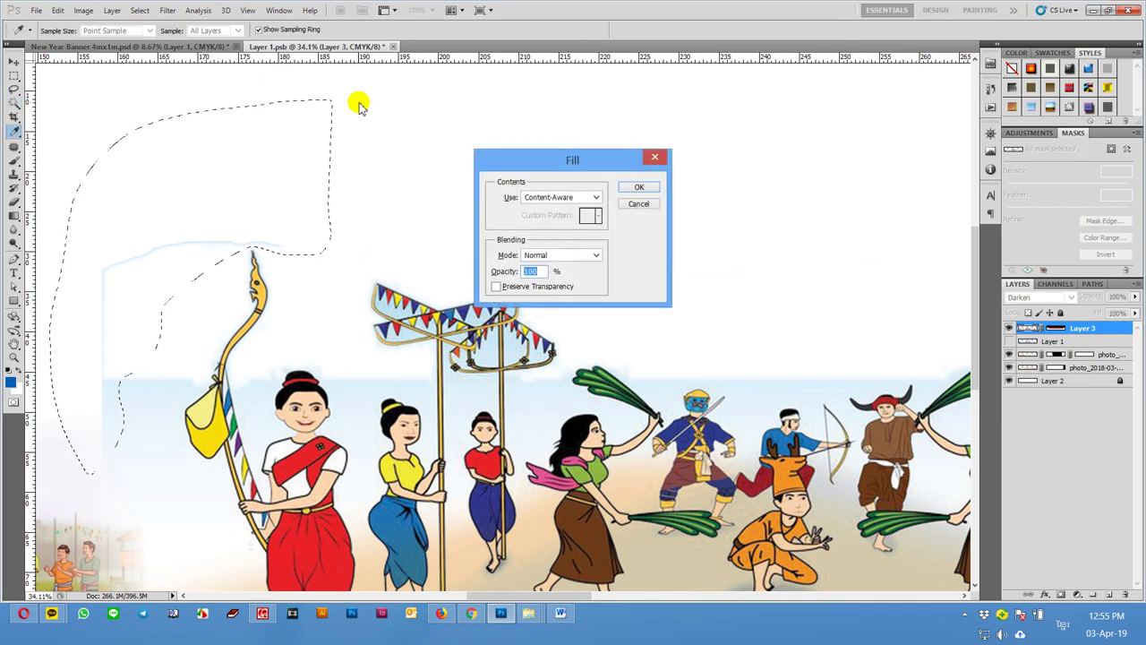
pyautogui.press('Escape')
pyautogui.hotkey('shift', 'F6')
pyautogui.write('10')
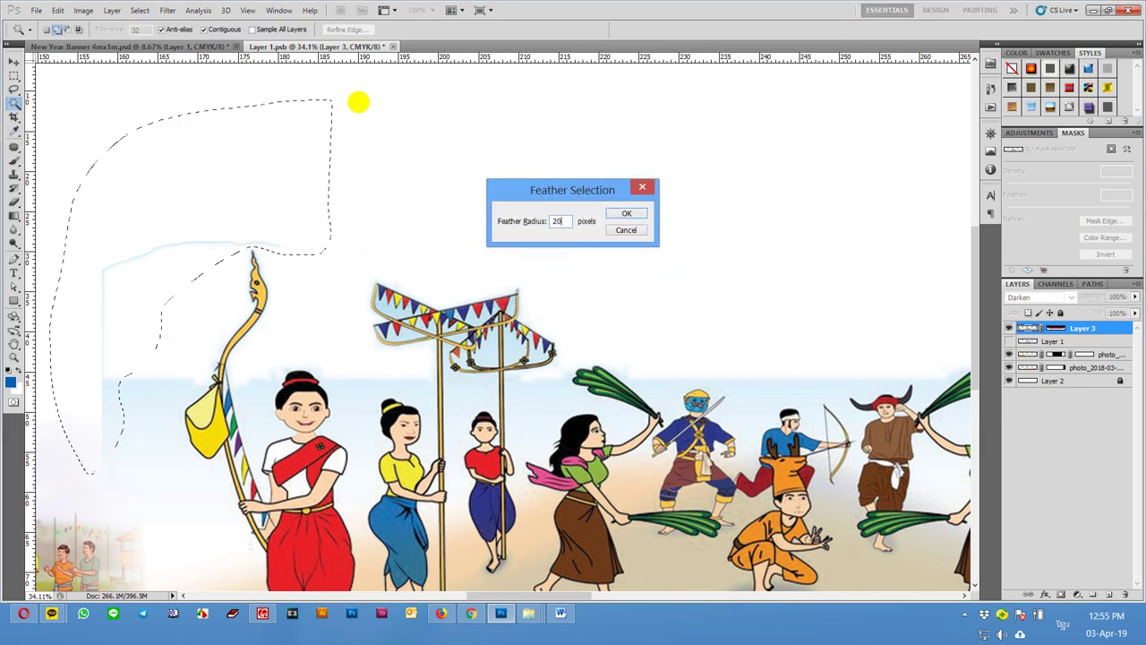
pyautogui.press('Return')
pyautogui.hotkey('ctrl', 'alt', 'z')
pyautogui.hotkey('ctrl', 'alt', 'z')
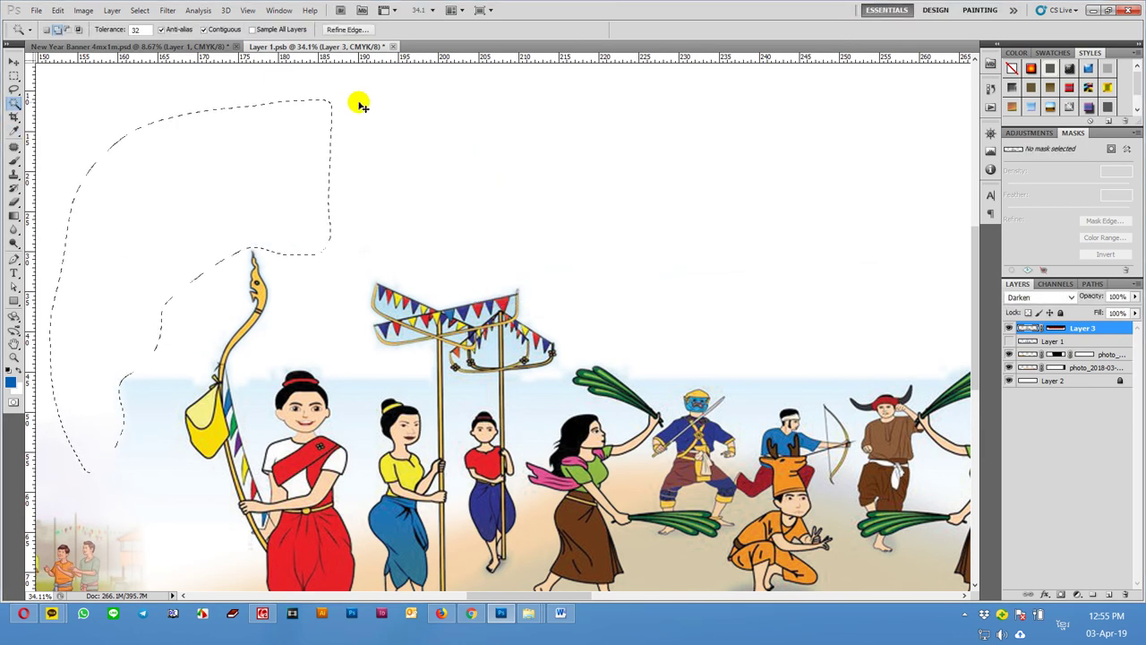
# Lasso the sky beside the village, feather it, and delete the artwork inside
pyautogui.moveTo(762, 230)
pyautogui.mouseDown()
pyautogui.moveTo(318, 192)
pyautogui.moveTo(458, 234)
pyautogui.mouseUp()
pyautogui.press('l')
pyautogui.moveTo(721, 176)
pyautogui.mouseDown()
pyautogui.moveTo(536, 221)
pyautogui.moveTo(470, 280)
pyautogui.mouseUp()
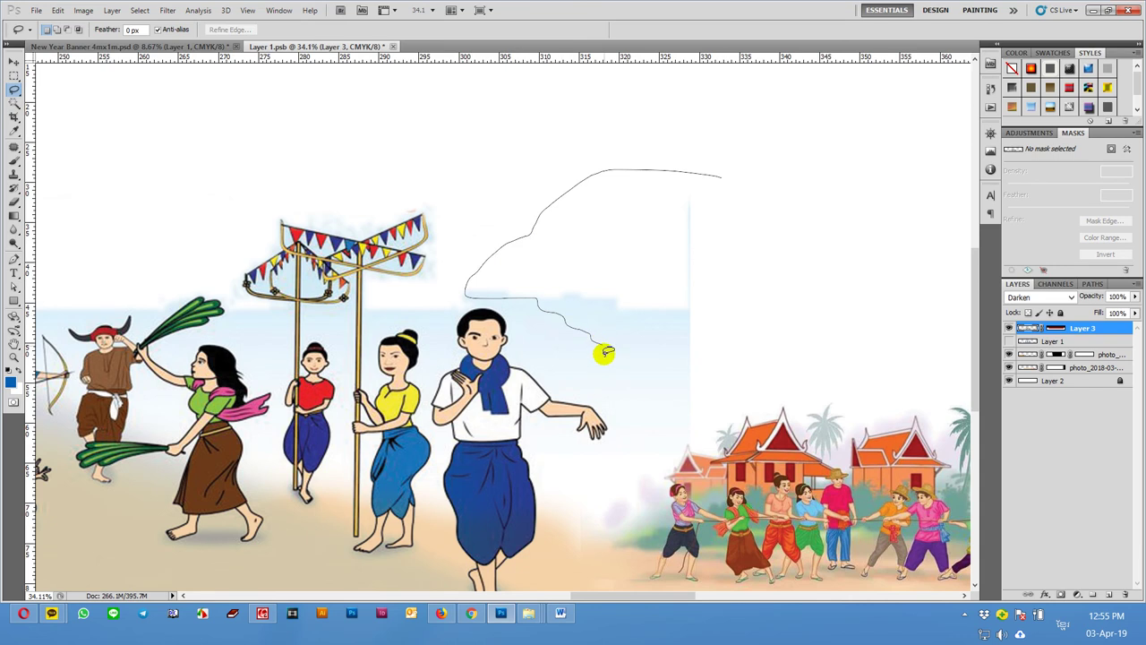
pyautogui.moveTo(786, 375); pyautogui.dragTo(851, 215)
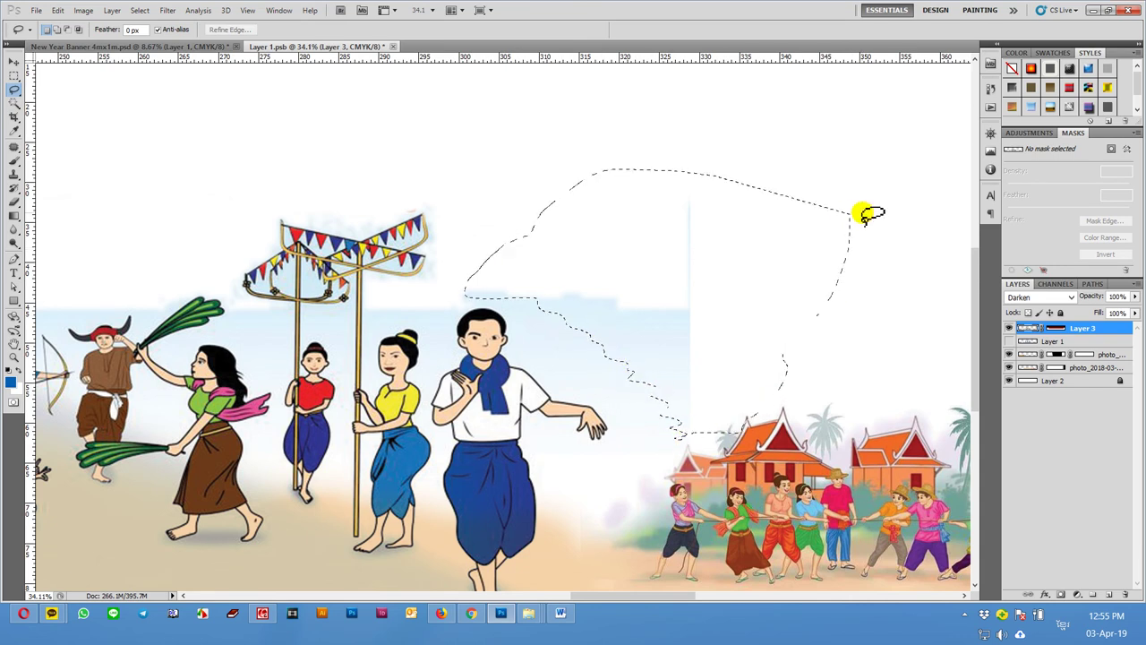
pyautogui.hotkey('shift', 'F6')
pyautogui.press('Return')
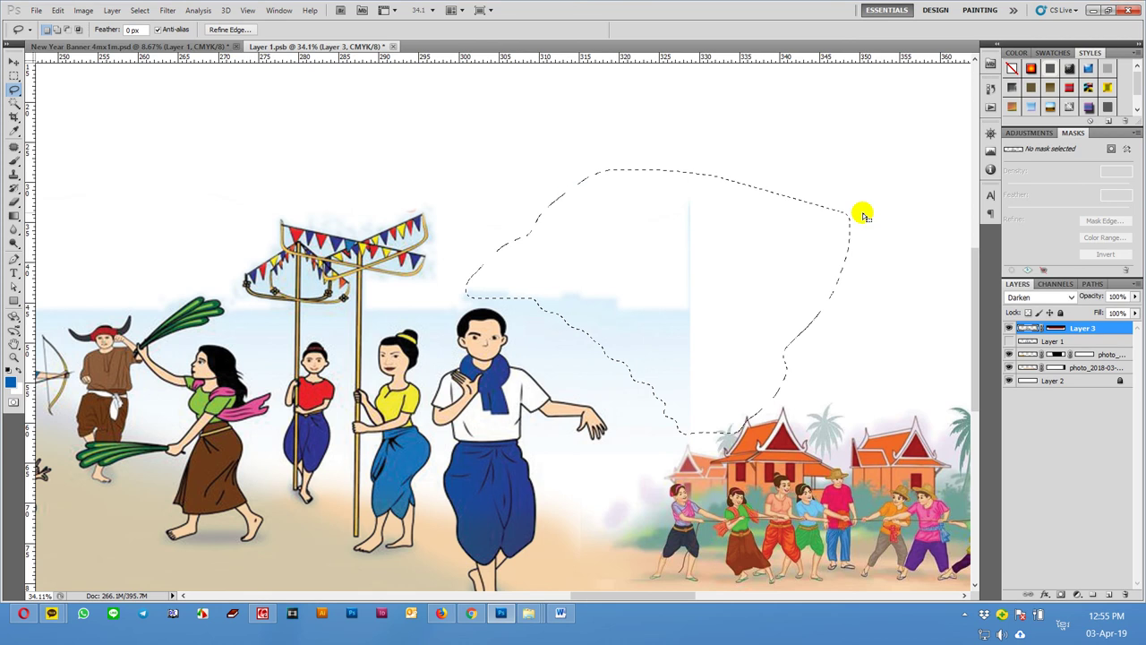
pyautogui.press('Delete')
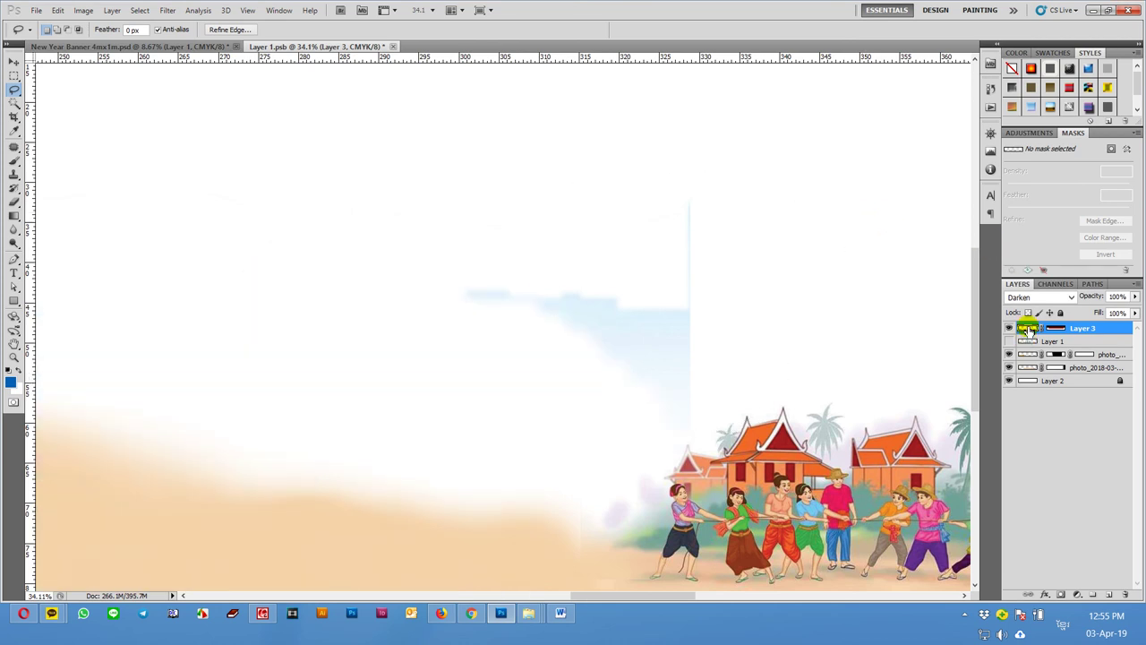
pyautogui.hotkey('ctrl', 'z')
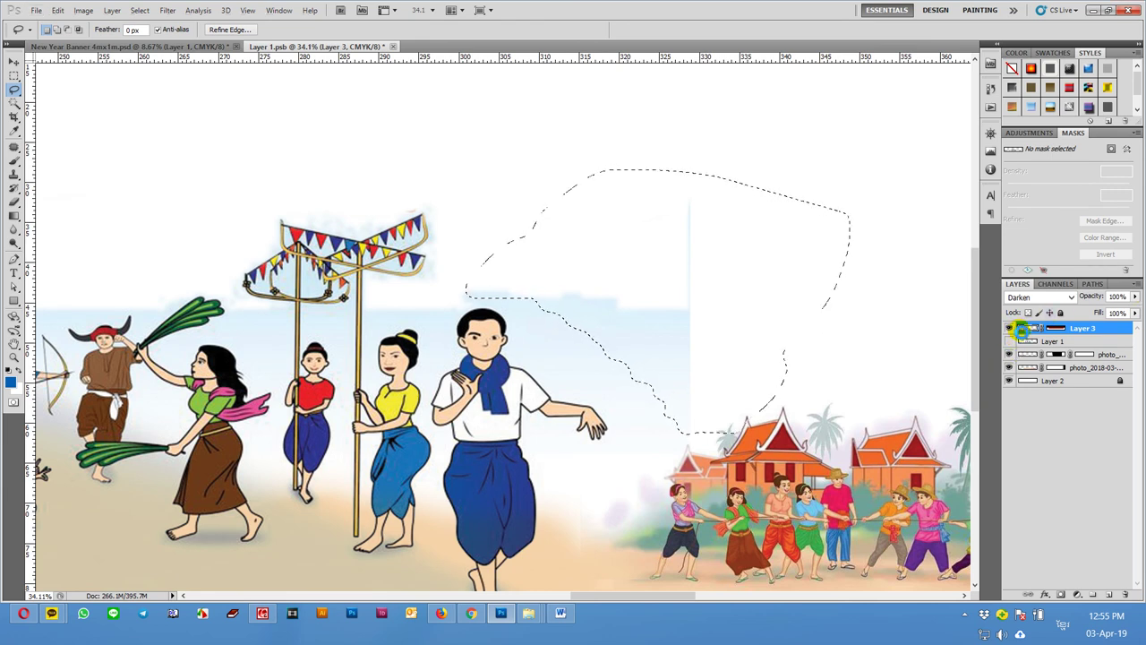
pyautogui.press('Delete')
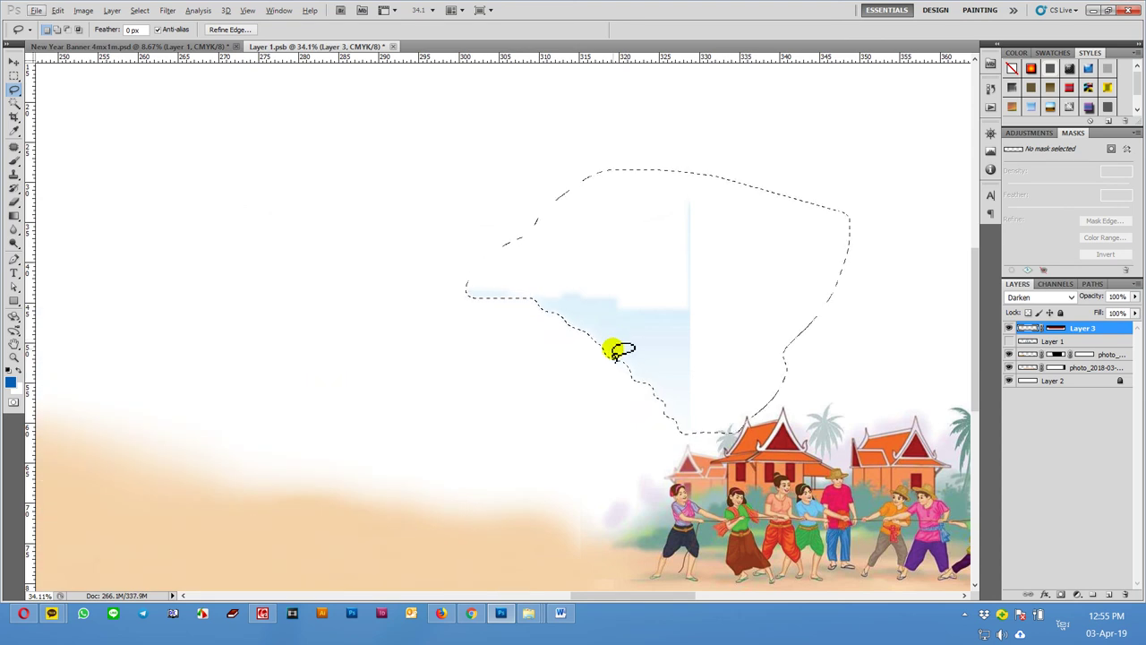
# Delete more of the dancers artwork inside the selection, then undo that deletion
pyautogui.scroll(-2, 611, 352)
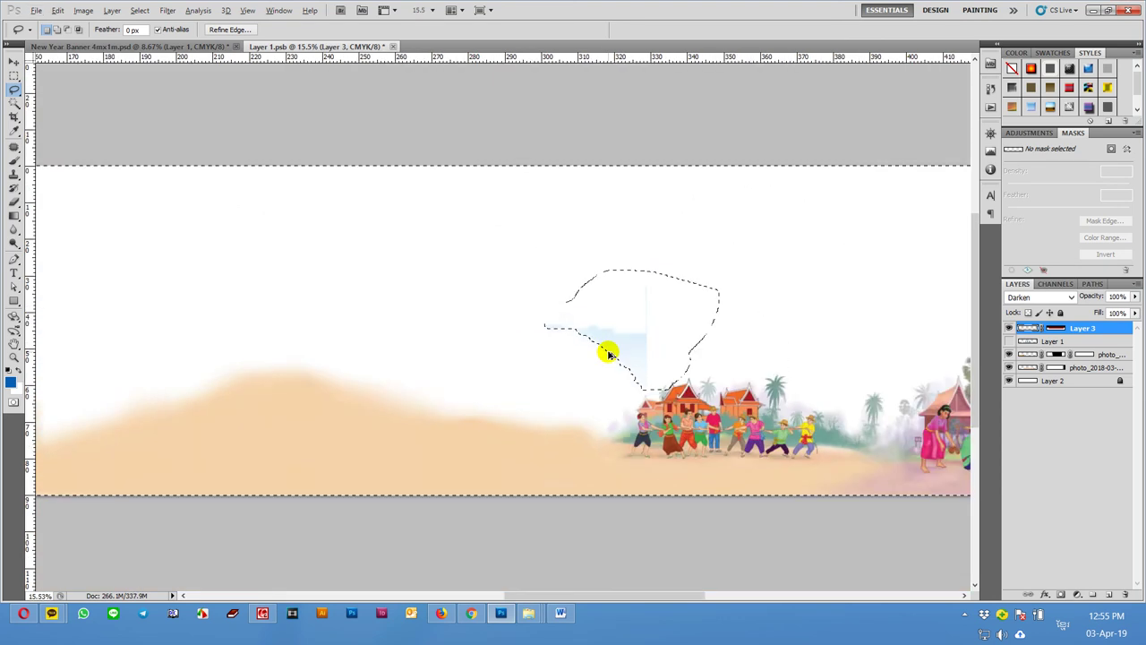
pyautogui.scroll(-2, 610, 353)
pyautogui.scroll(-1, 608, 352)
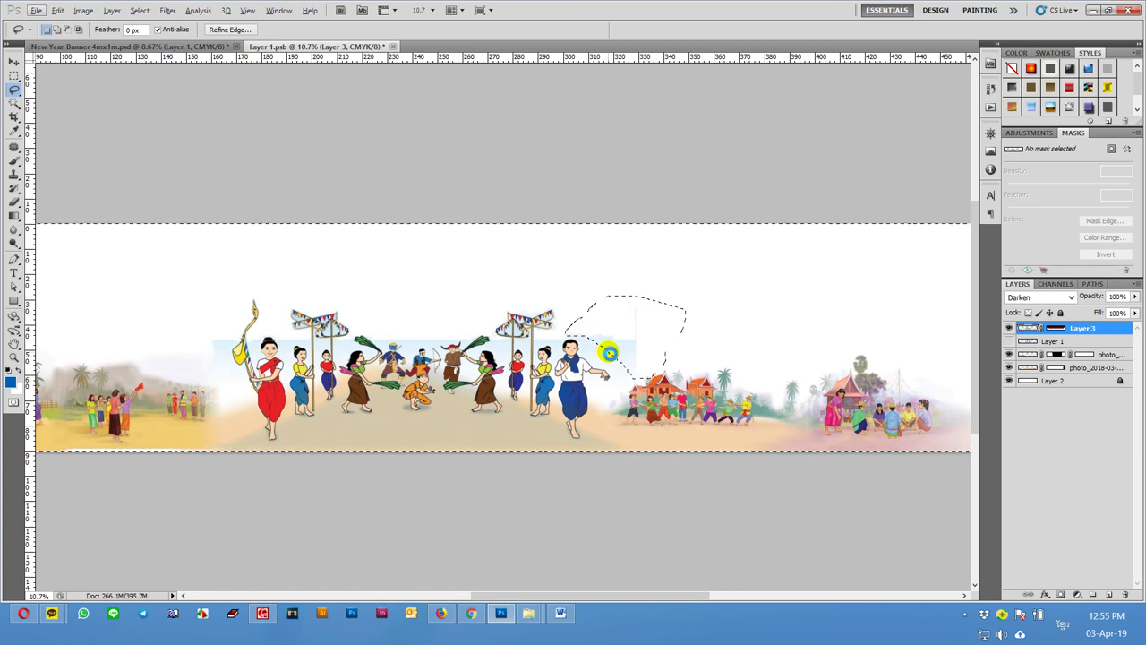
pyautogui.press('Delete')
pyautogui.click(13, 75)
pyautogui.hotkey('ctrl', 'z')
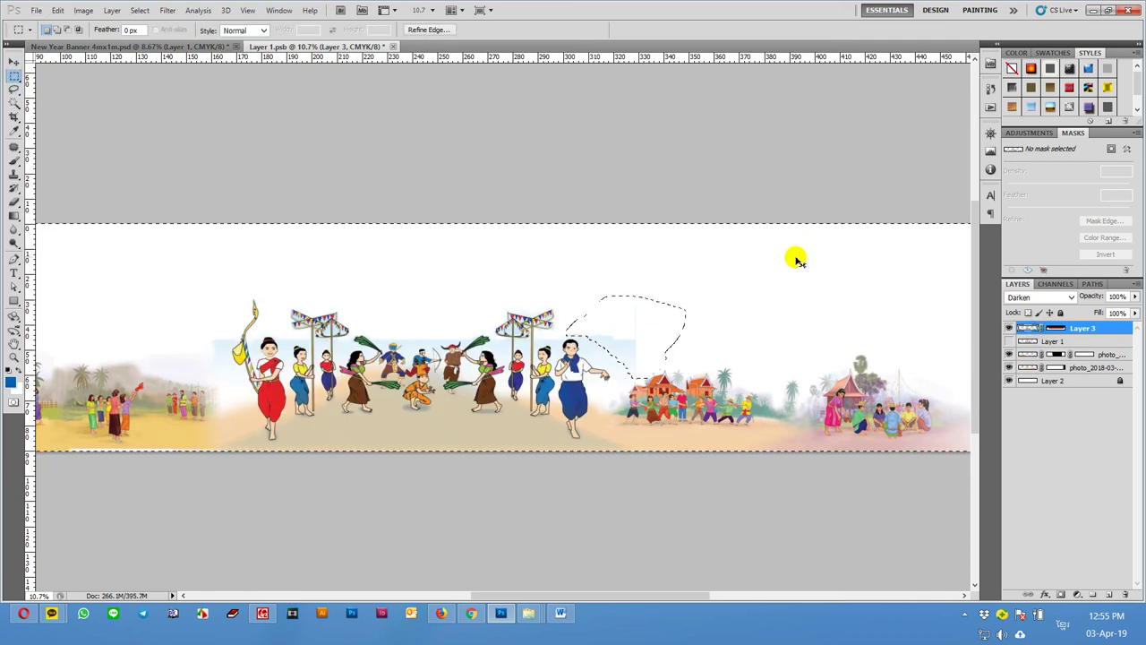
pyautogui.scroll(2, 640, 333)
pyautogui.scroll(2, 632, 353)
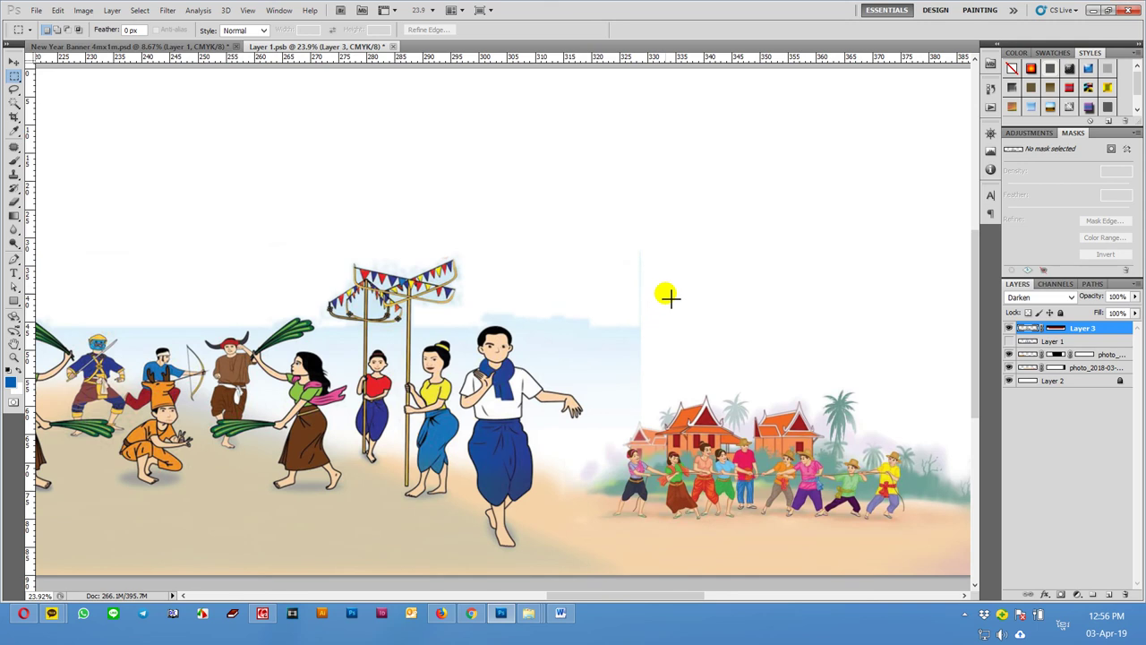
# Lasso the sky seam between the dancing man and village, feather 20 px, and mask Layer 3
pyautogui.press('l')
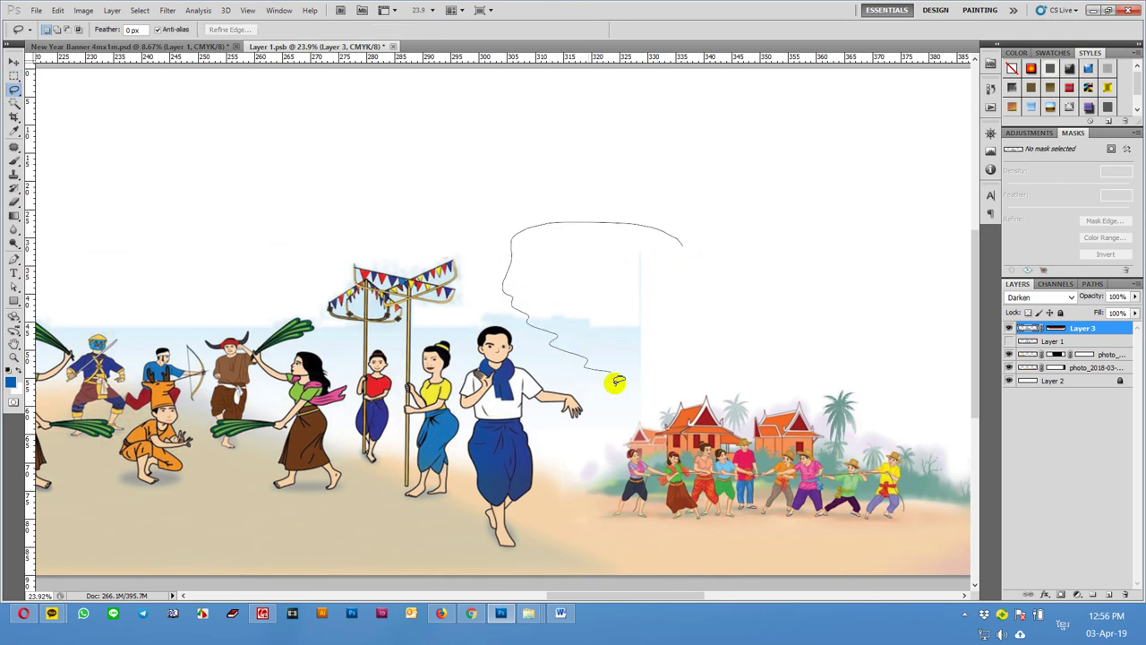
pyautogui.moveTo(792, 392); pyautogui.dragTo(813, 385)
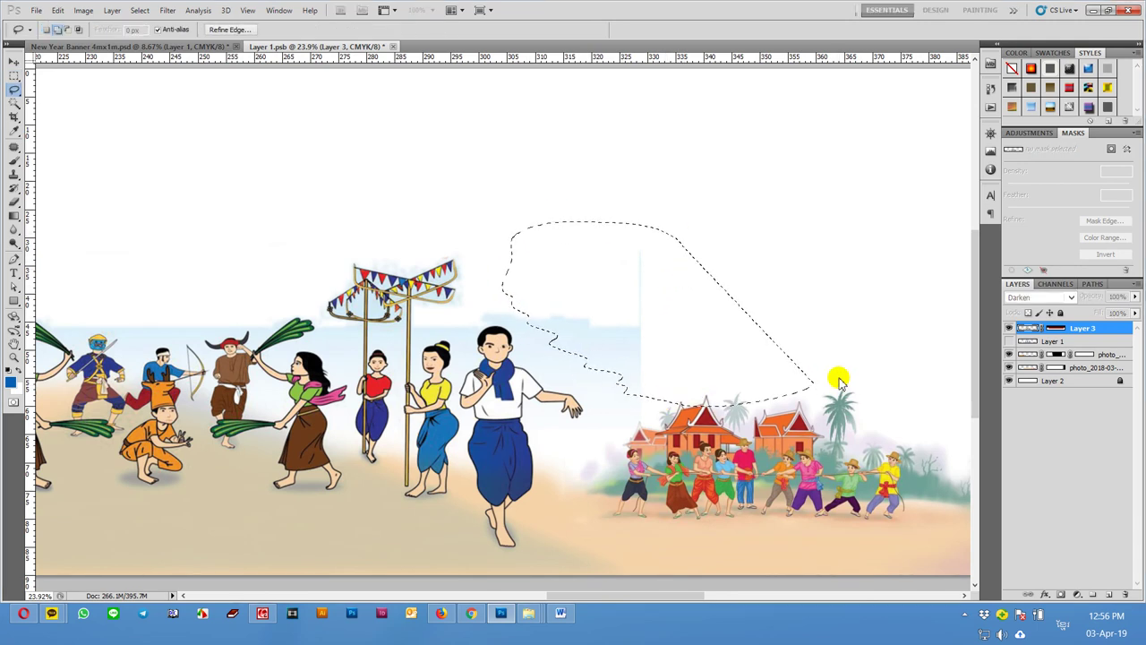
pyautogui.hotkey('shift', 'F6')
pyautogui.press('Return')
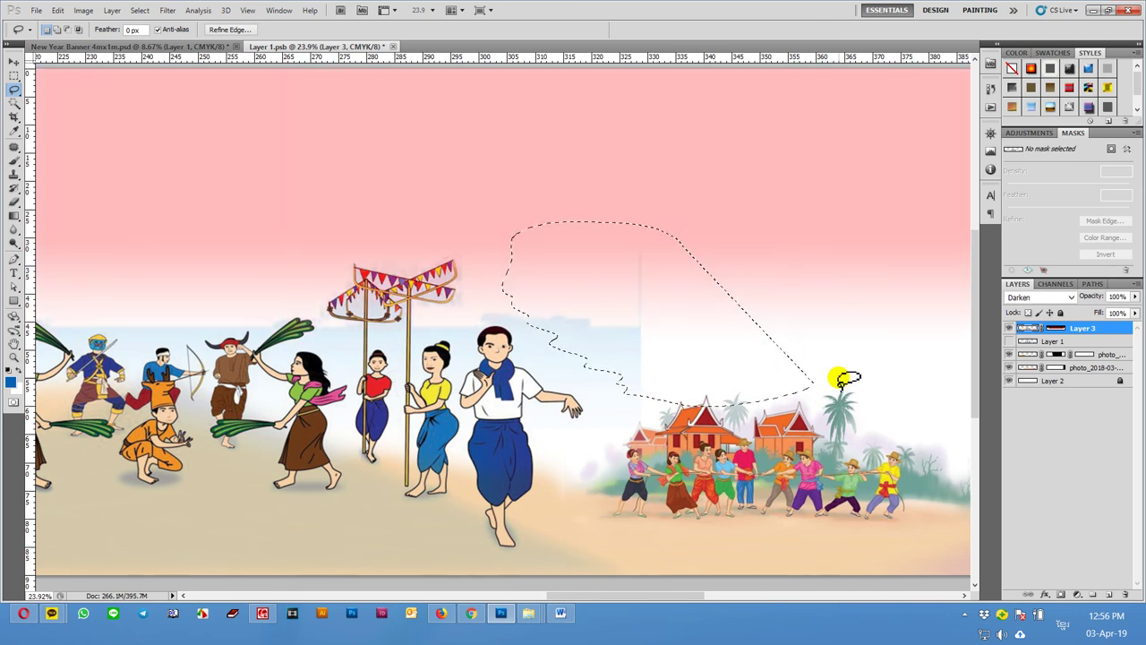
pyautogui.click(756, 303)
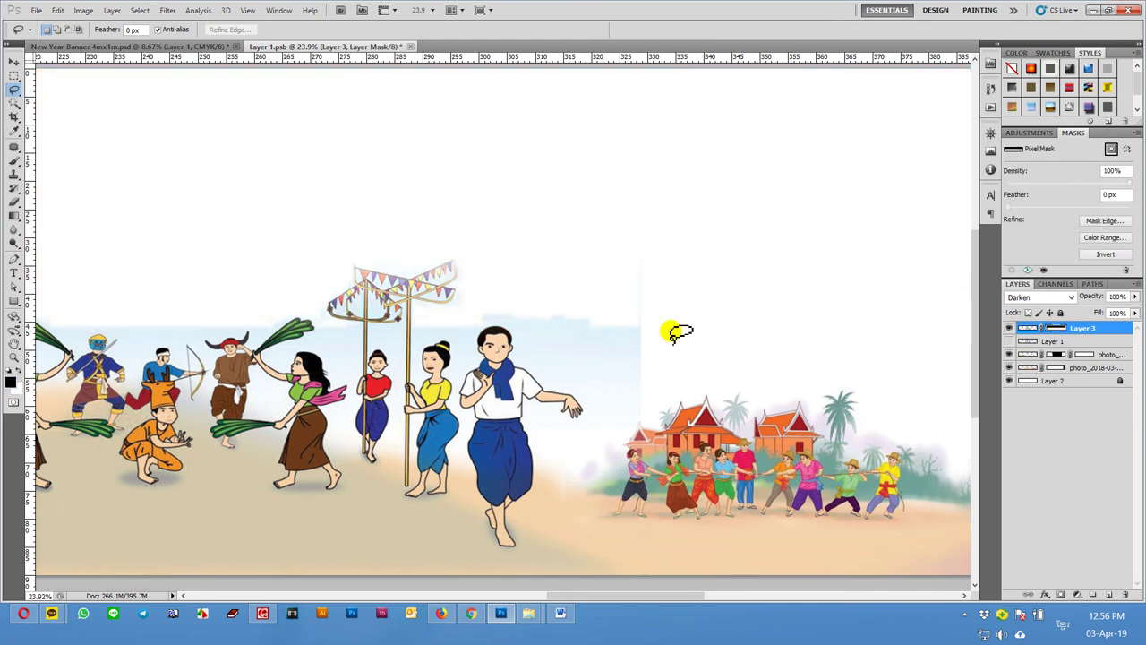
# Refine the seam with a second 20 px feathered lasso on Layer 3, then deselect and fit the banner
pyautogui.scroll(2, 645, 325)
pyautogui.moveTo(681, 181); pyautogui.dragTo(545, 189)
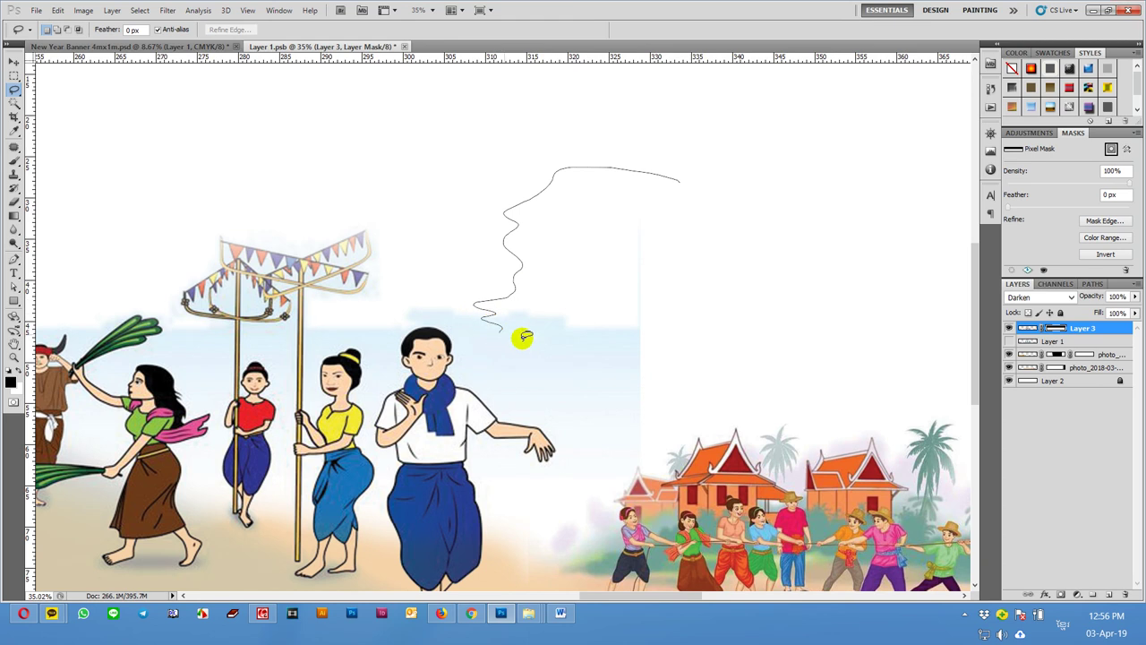
pyautogui.moveTo(771, 413); pyautogui.dragTo(781, 392)
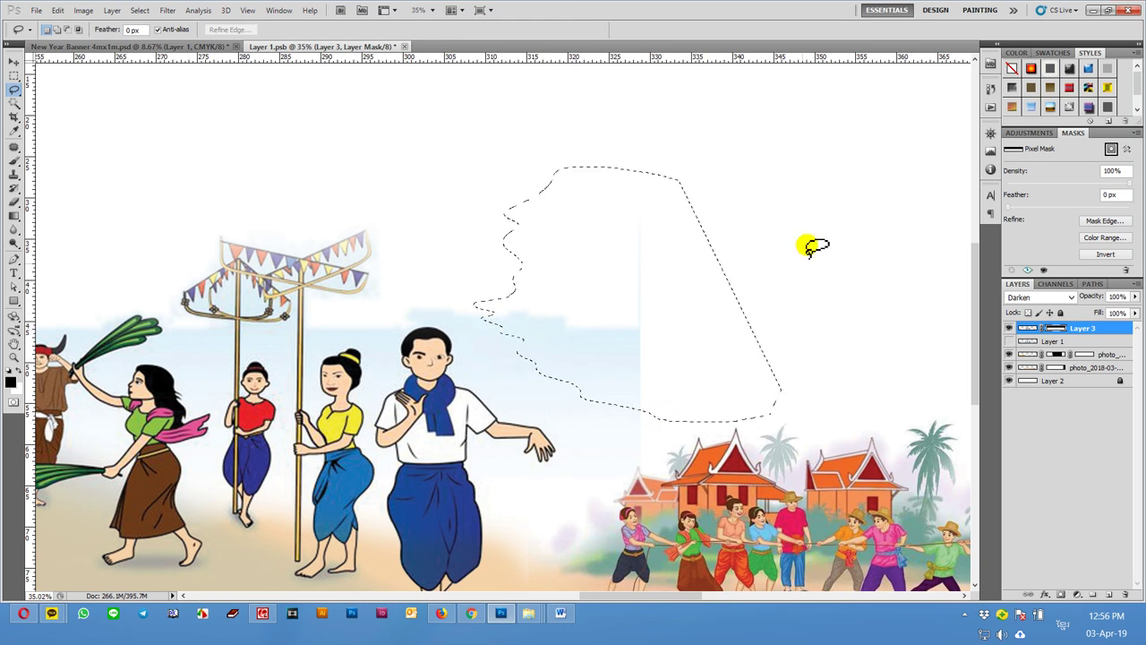
pyautogui.click(1029, 329)
pyautogui.click(1008, 328)
pyautogui.click(1009, 328)
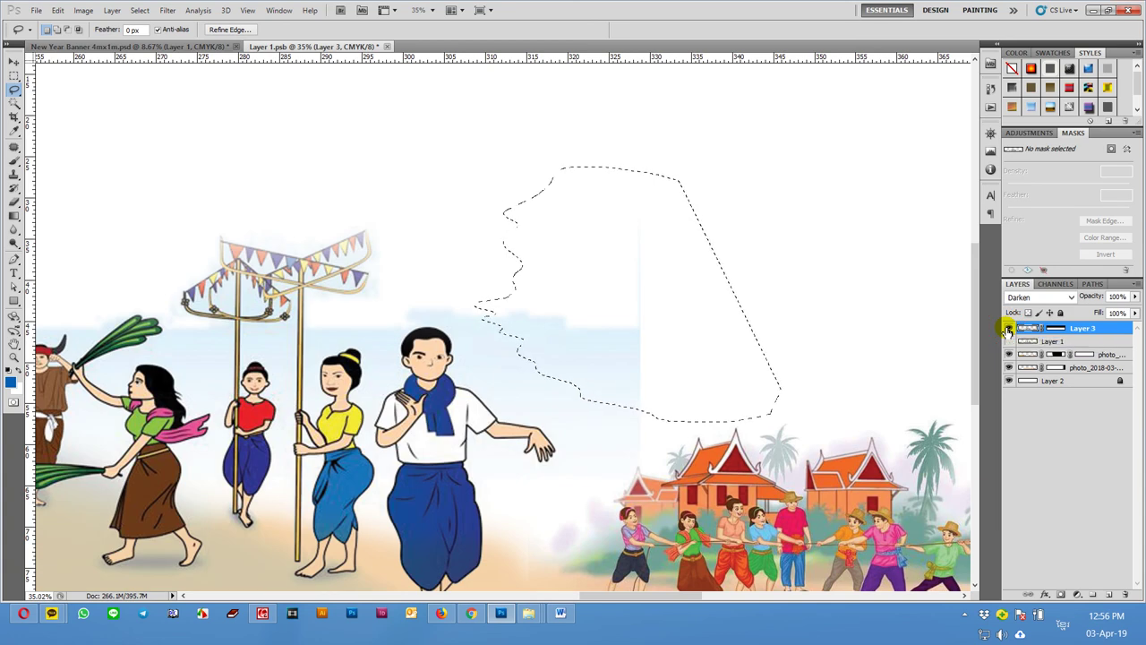
pyautogui.hotkey('shift', 'F6')
pyautogui.press('Return')
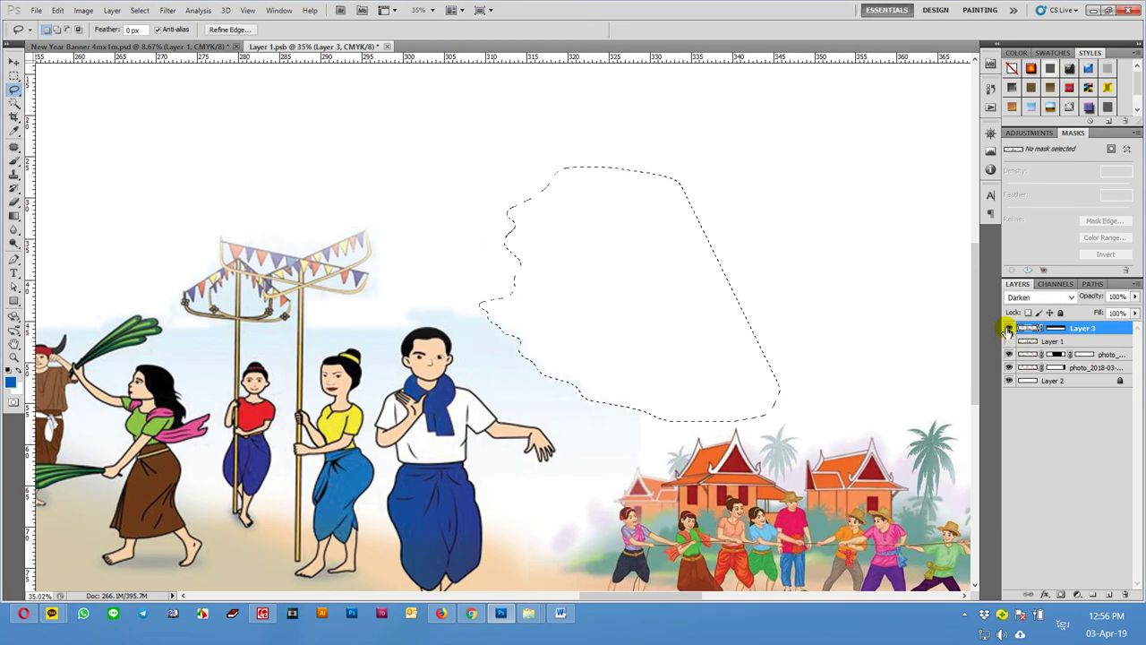
pyautogui.hotkey('ctrl', 'd')
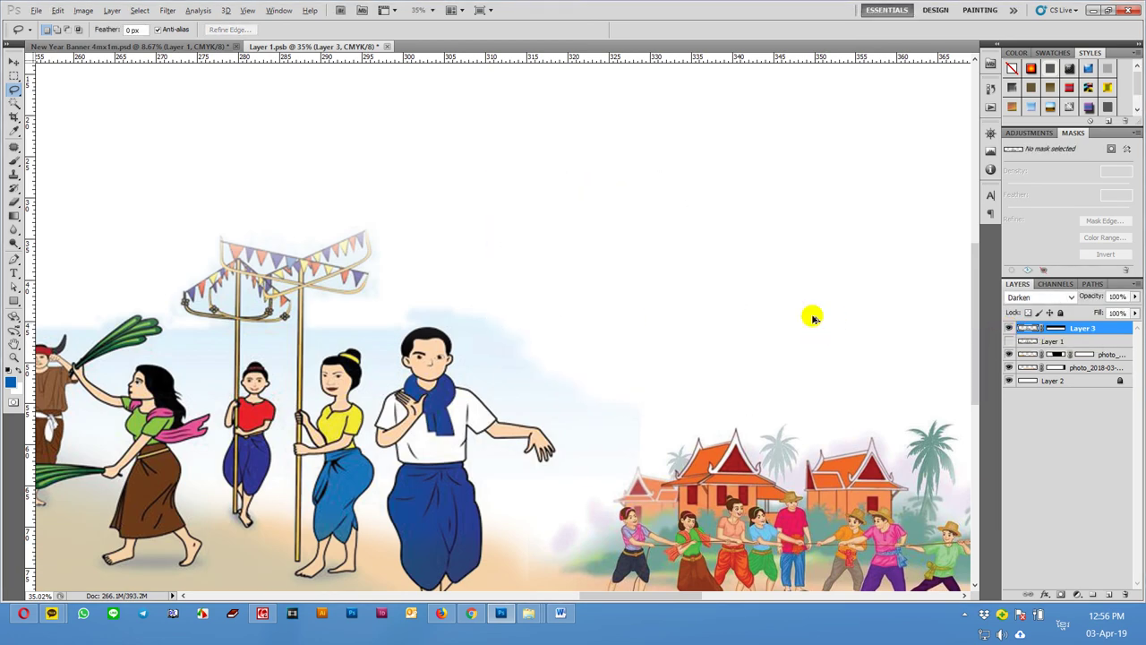
pyautogui.hotkey('ctrl', '0')
pyautogui.scroll(-2, 797, 297)
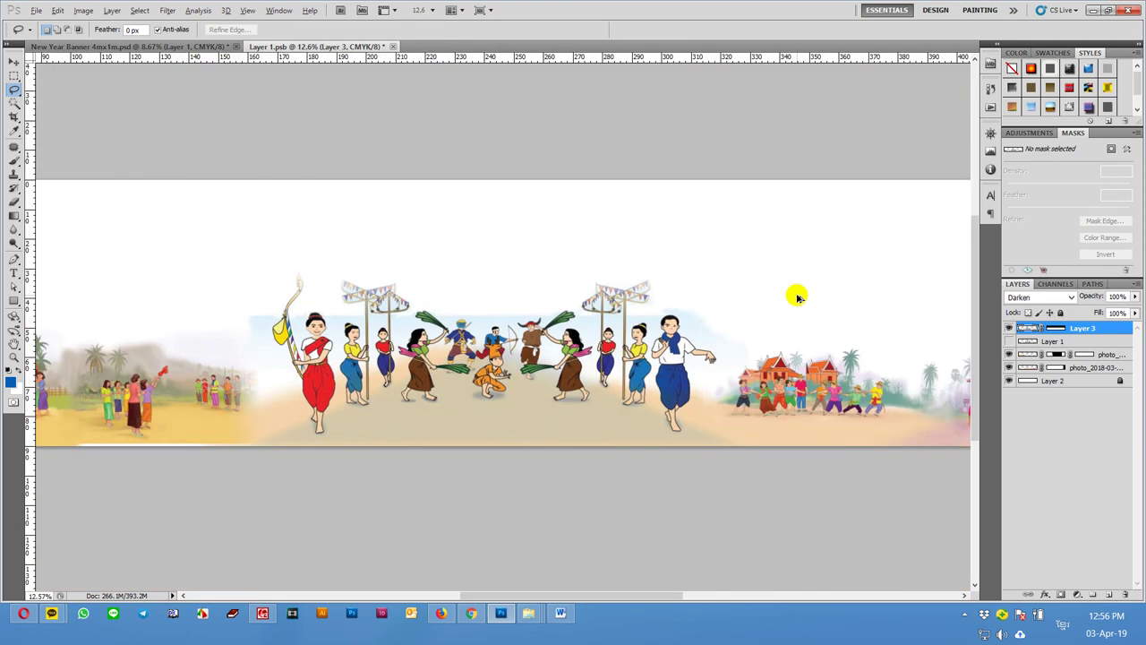
pyautogui.rightClick(1057, 329)
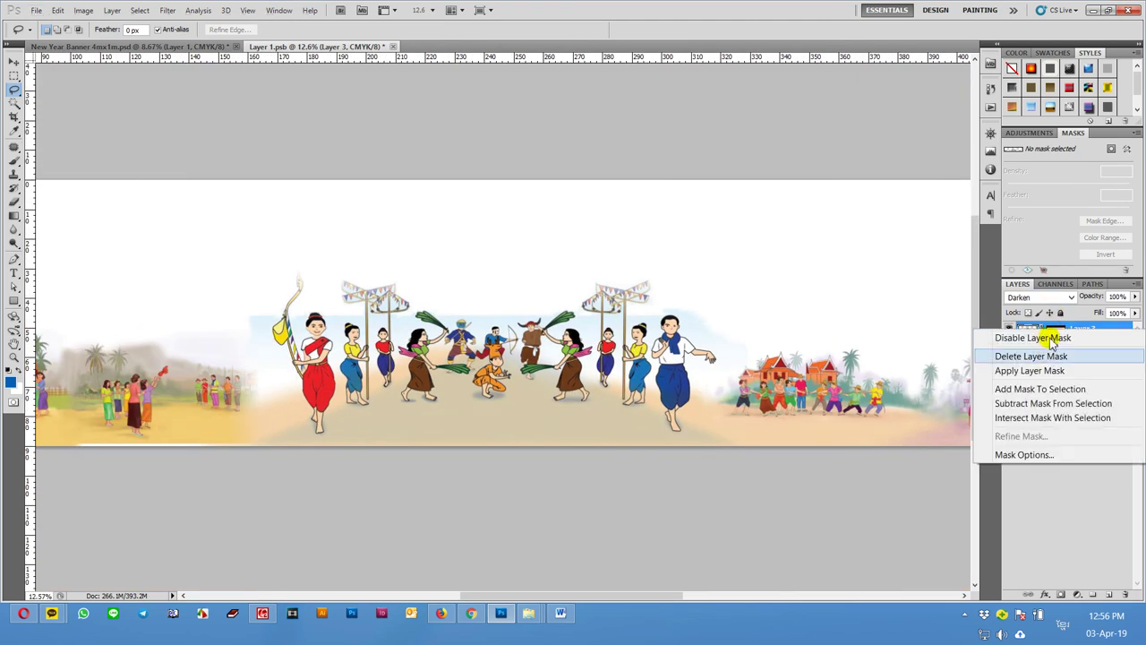
pyautogui.click(1053, 340)
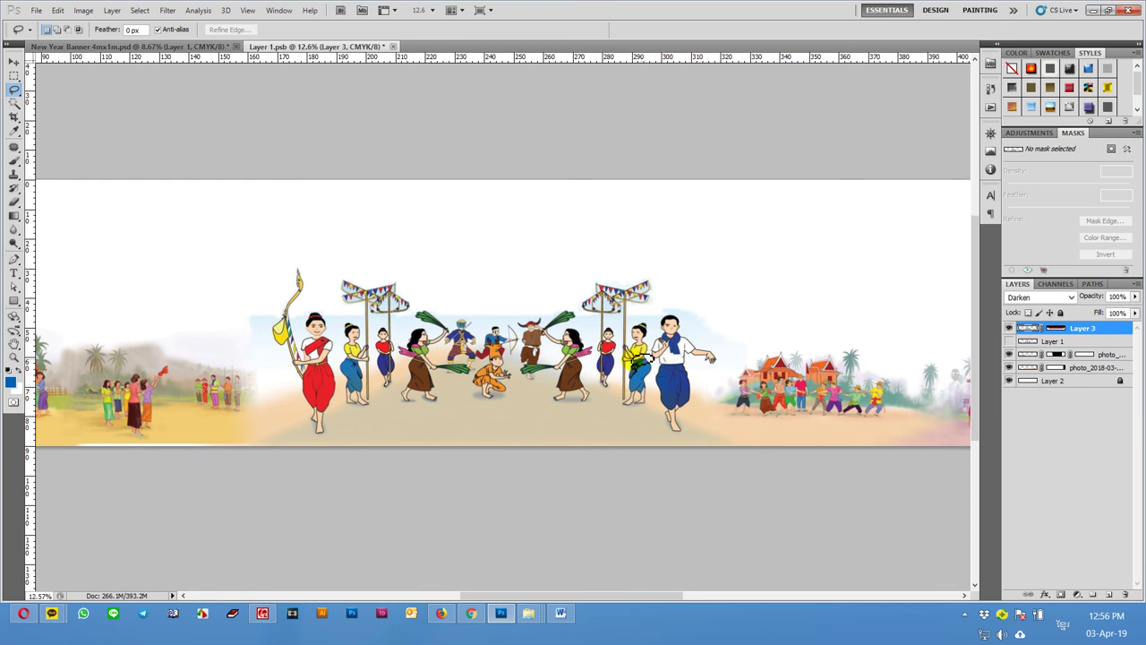
pyautogui.scroll(5, 464, 354)
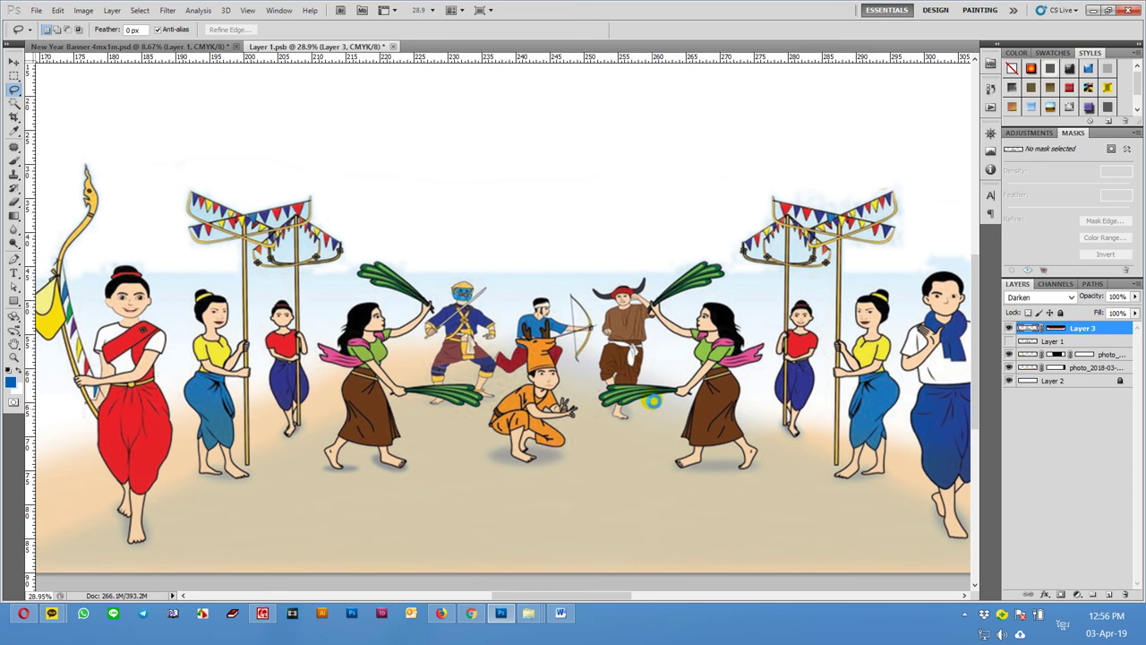
pyautogui.press('v')
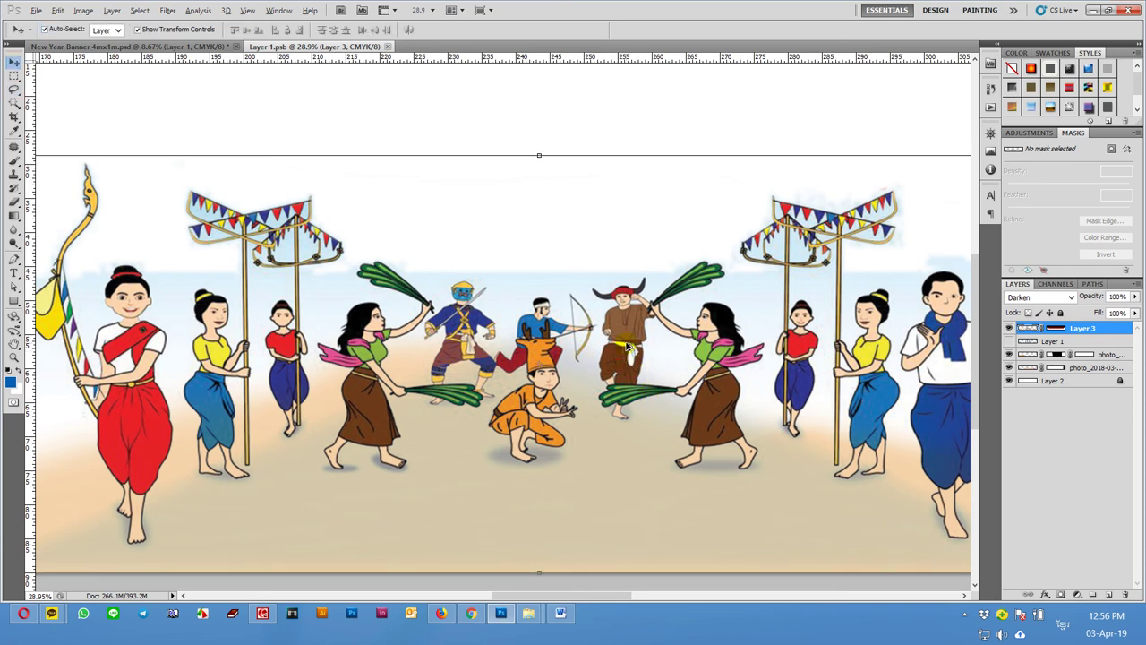
pyautogui.hotkey('ctrl', '0')
# Open Selective Color and give the Blacks +55 black, comparing the preview
pyautogui.click(82, 10)
pyautogui.moveTo(109, 47)
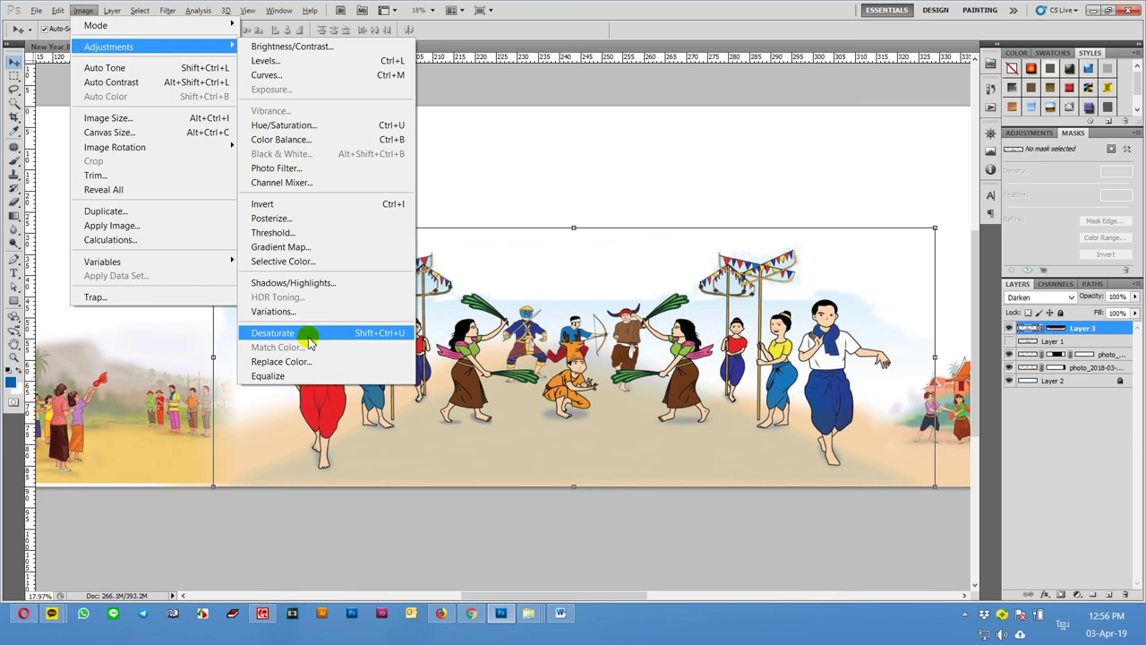
pyautogui.click(308, 262)
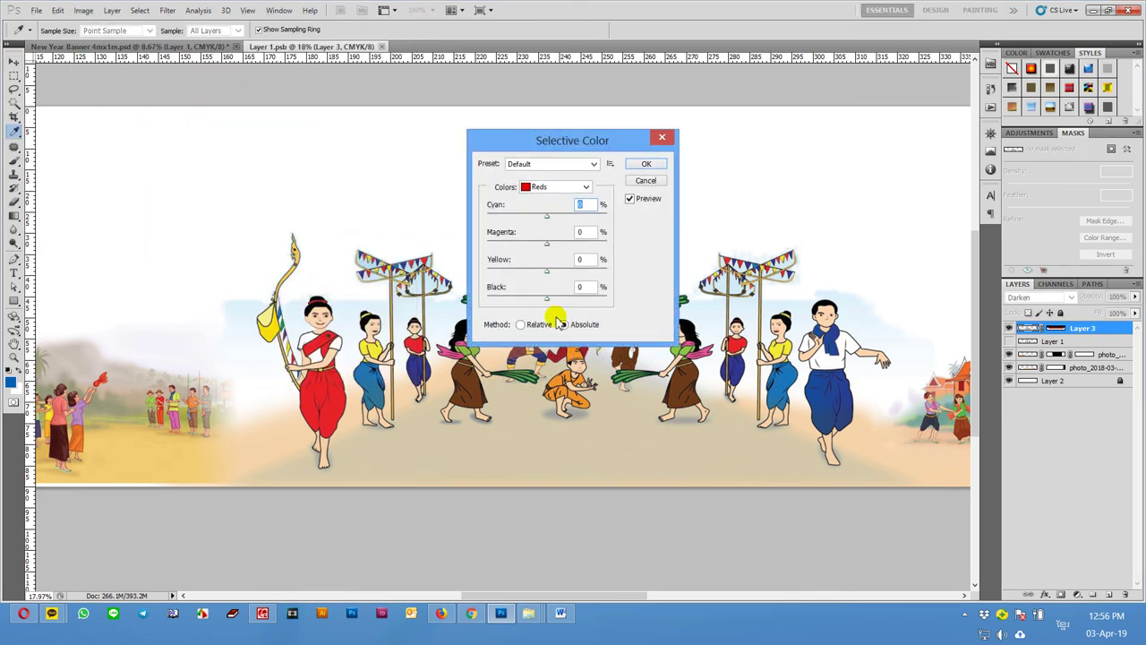
pyautogui.click(554, 186)
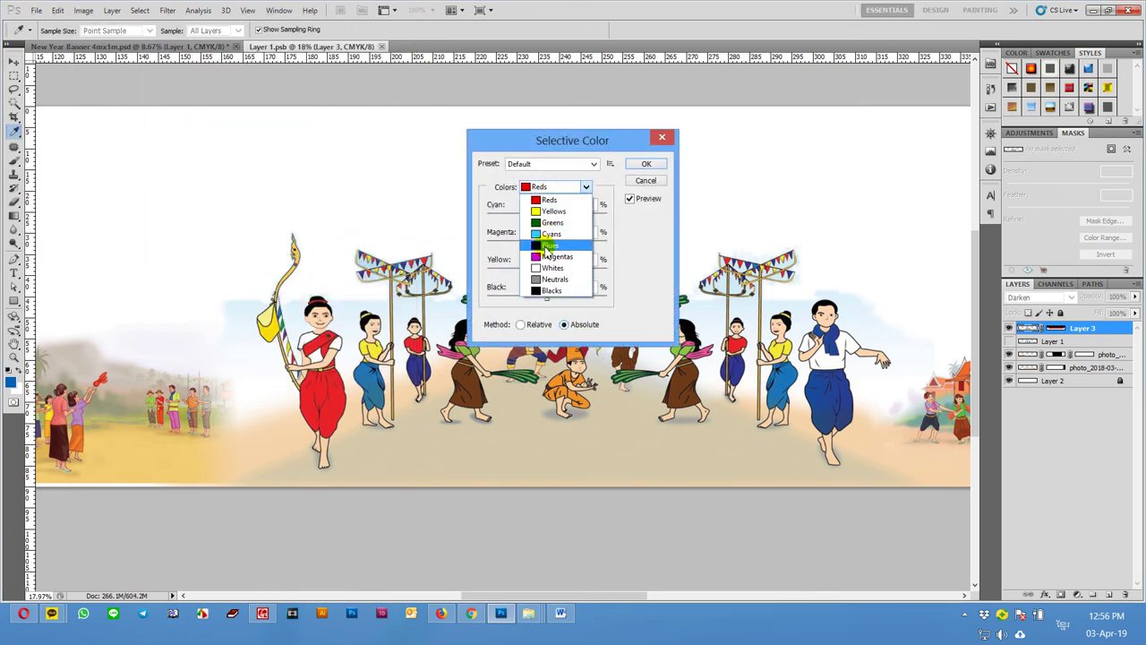
pyautogui.click(548, 292)
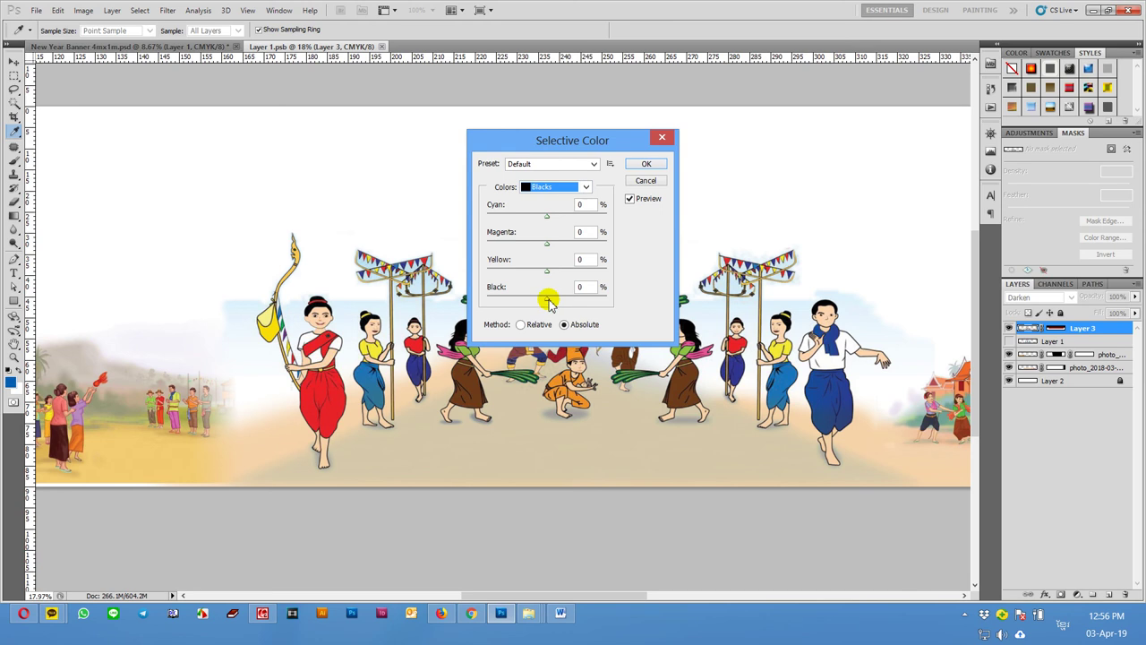
pyautogui.moveTo(548, 301); pyautogui.dragTo(581, 303)
pyautogui.moveTo(583, 134); pyautogui.dragTo(876, 353)
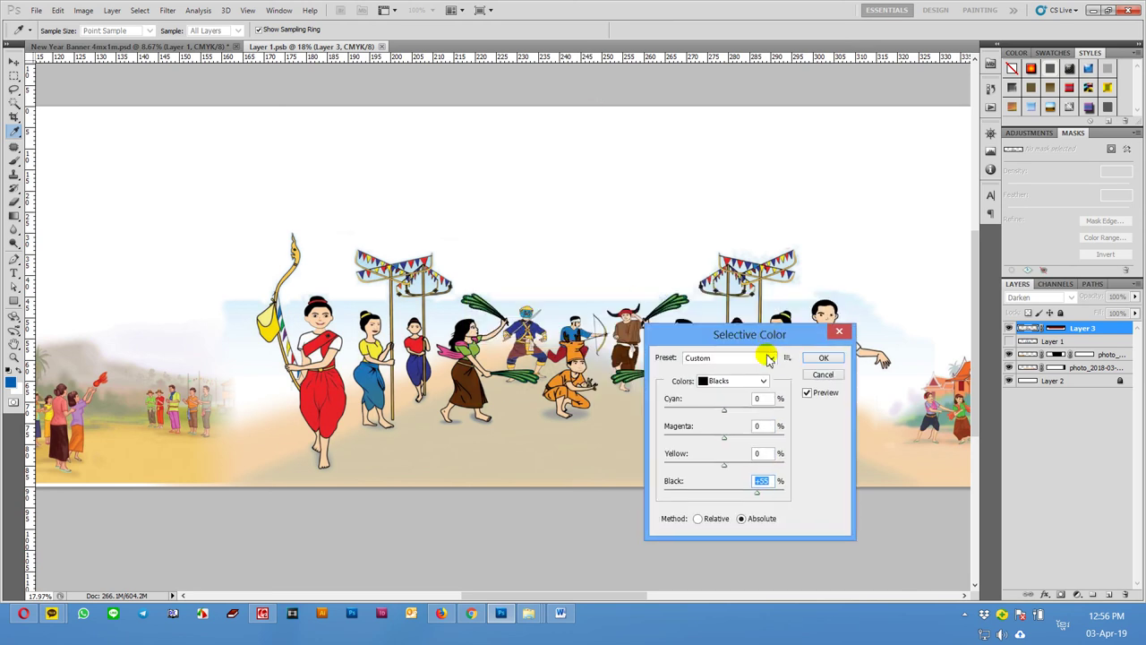
pyautogui.click(922, 419)
pyautogui.click(923, 418)
pyautogui.click(922, 418)
pyautogui.click(922, 418)
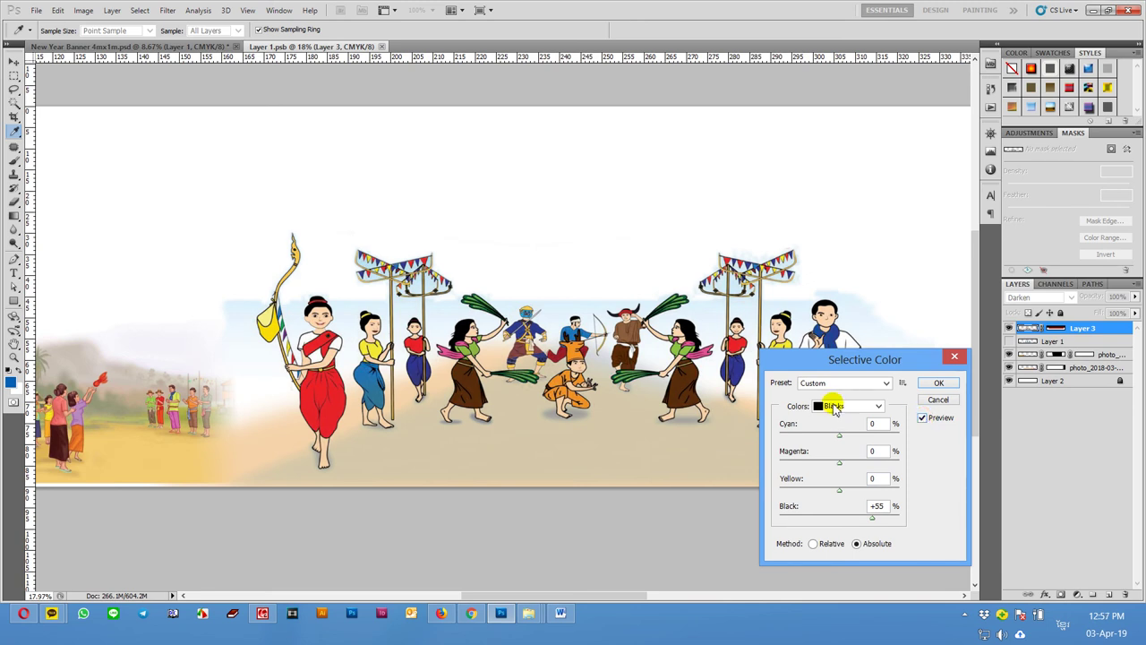
# Try adding magenta to the Reds, compare, then return it to 0
pyautogui.click(831, 408)
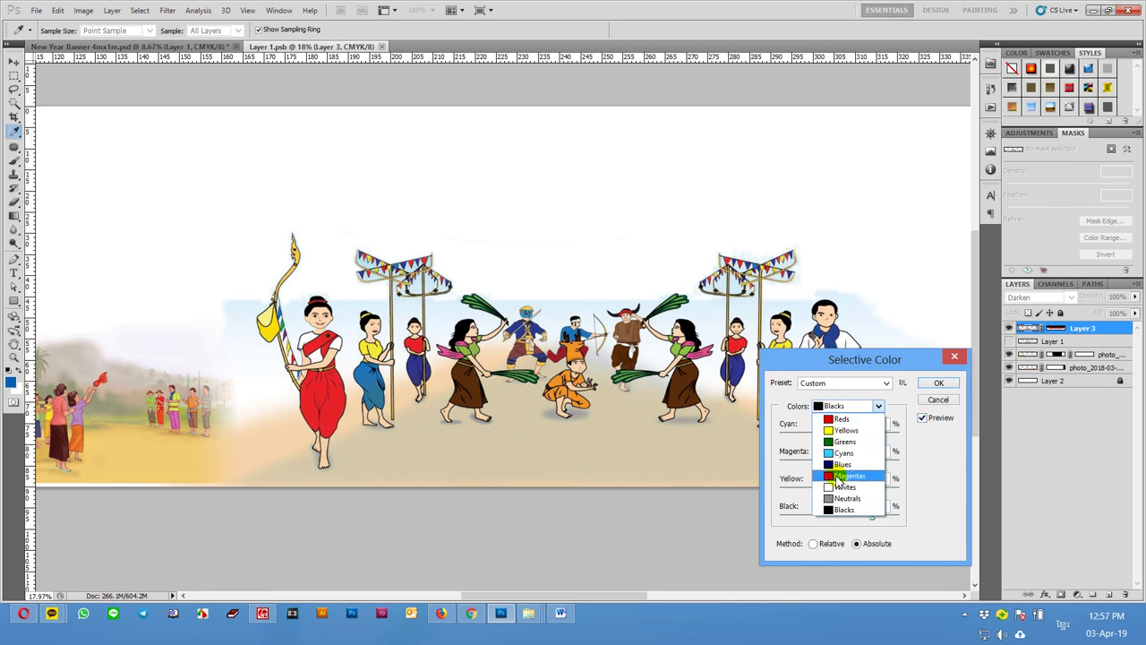
pyautogui.click(849, 420)
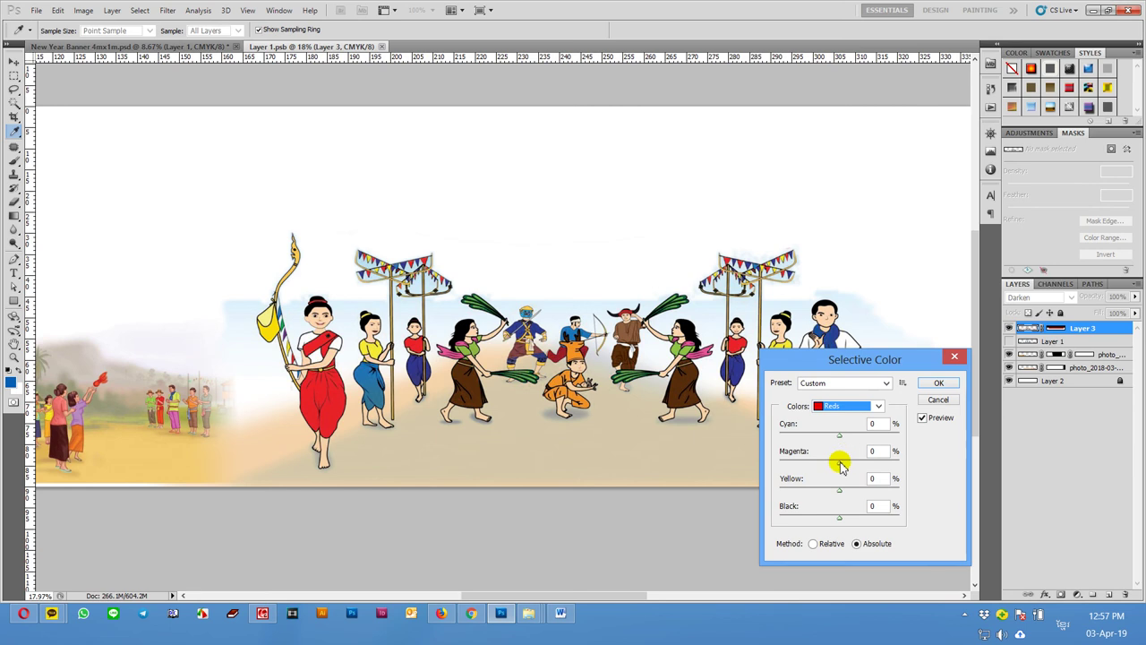
pyautogui.moveTo(840, 462); pyautogui.dragTo(865, 463)
pyautogui.click(923, 417)
pyautogui.click(923, 418)
pyautogui.click(922, 417)
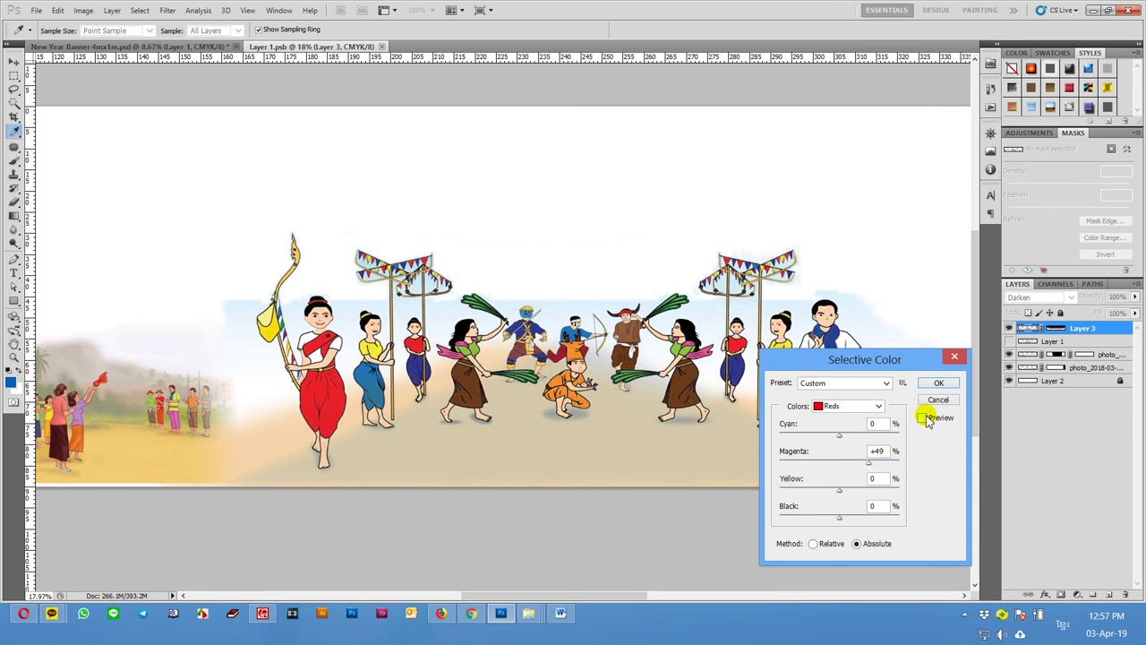
pyautogui.moveTo(869, 461); pyautogui.dragTo(841, 462)
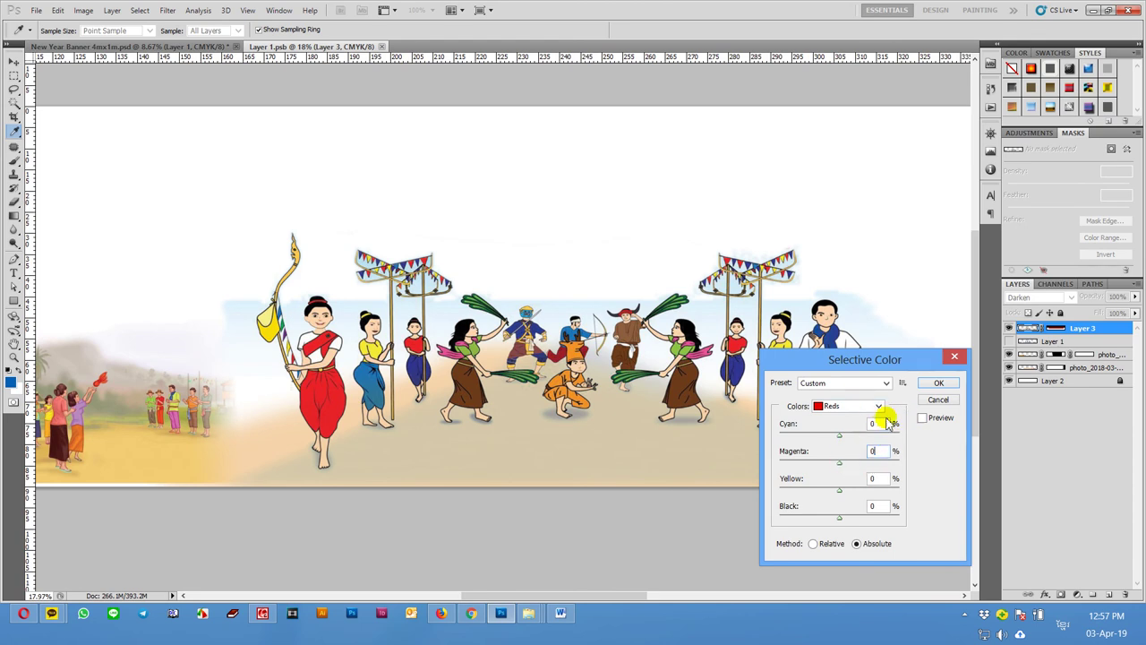
# Set the Magentas range to −9% magenta
pyautogui.click(878, 407)
pyautogui.click(853, 478)
pyautogui.moveTo(842, 464); pyautogui.dragTo(882, 464)
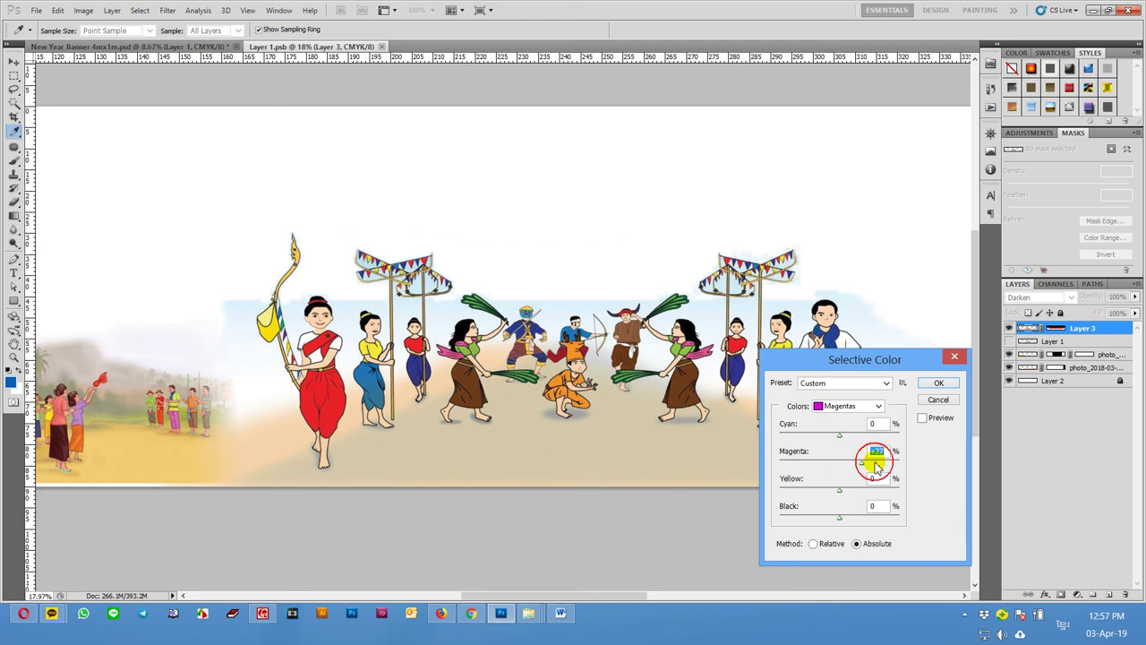
pyautogui.click(923, 417)
pyautogui.moveTo(875, 462)
pyautogui.mouseDown()
pyautogui.moveTo(810, 464)
pyautogui.moveTo(822, 464)
pyautogui.mouseUp()
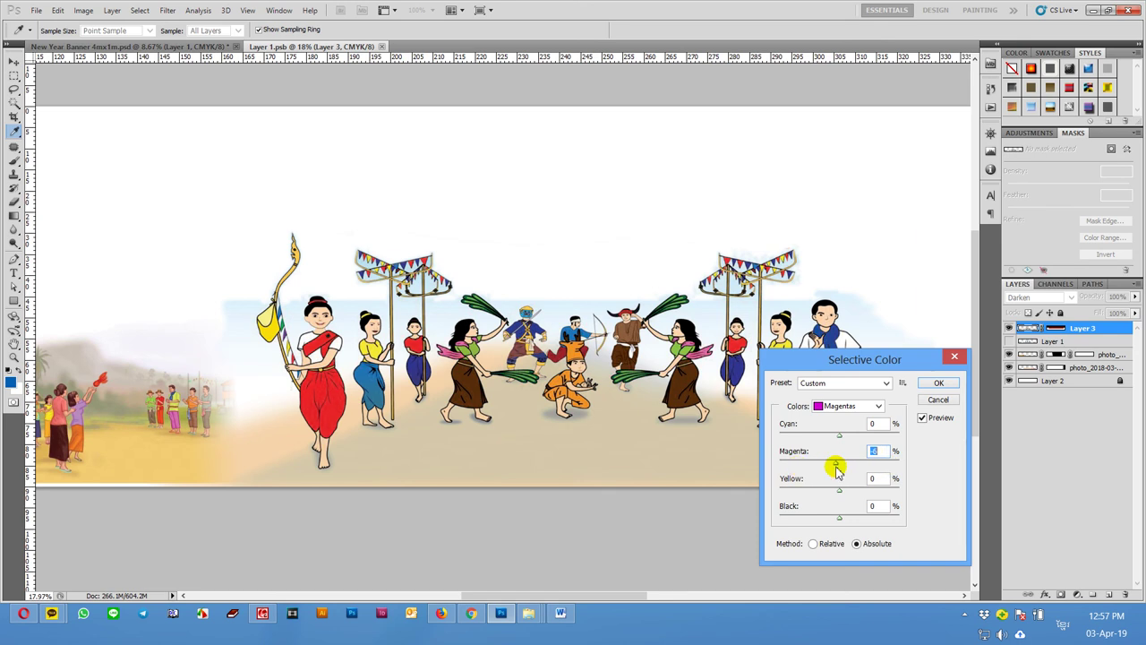
# Give the Yellows +22% yellow, compare the preview, and apply the correction
pyautogui.click(856, 383)
pyautogui.click(853, 383)
pyautogui.click(845, 407)
pyautogui.click(842, 433)
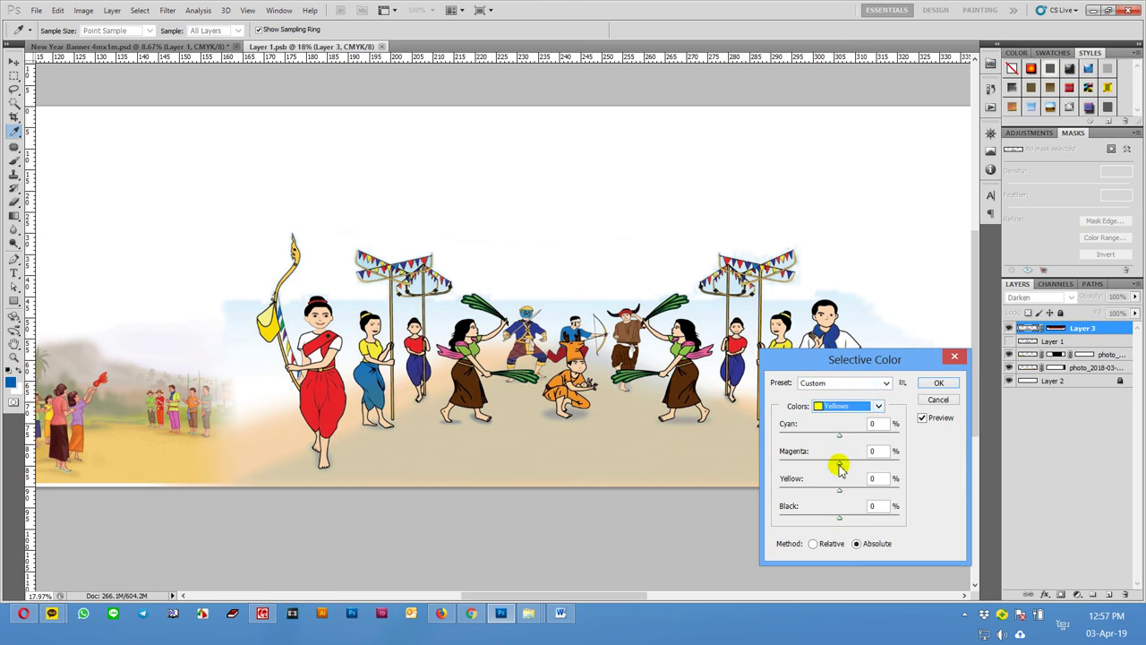
pyautogui.moveTo(842, 496)
pyautogui.mouseDown()
pyautogui.moveTo(884, 498)
pyautogui.moveTo(865, 495)
pyautogui.mouseUp()
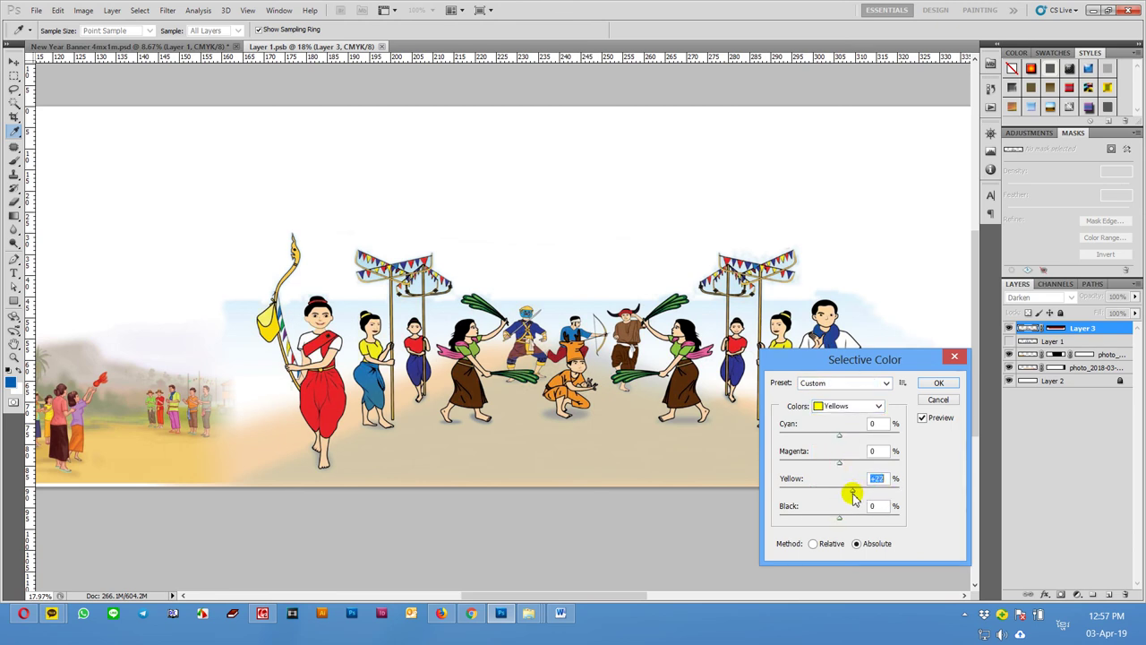
pyautogui.click(923, 417)
pyautogui.click(923, 417)
pyautogui.click(924, 417)
pyautogui.click(924, 418)
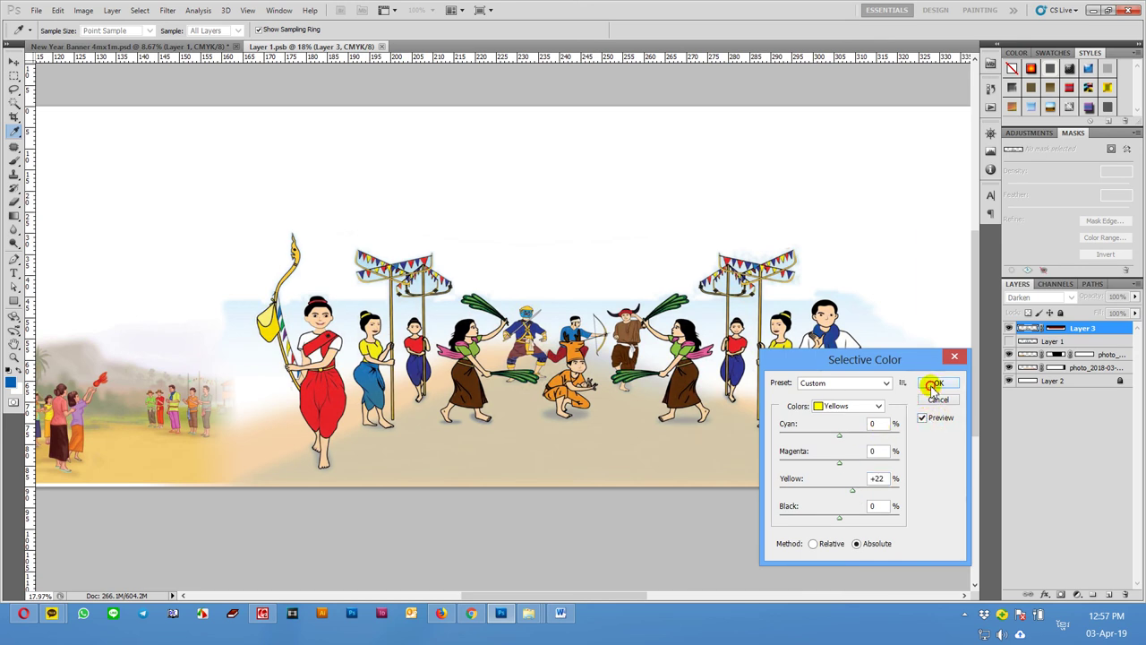
pyautogui.click(934, 385)
# Deselect the dancers layer, scroll the view, and switch to the New Year Banner document
pyautogui.hscroll(-5, 397, 471)
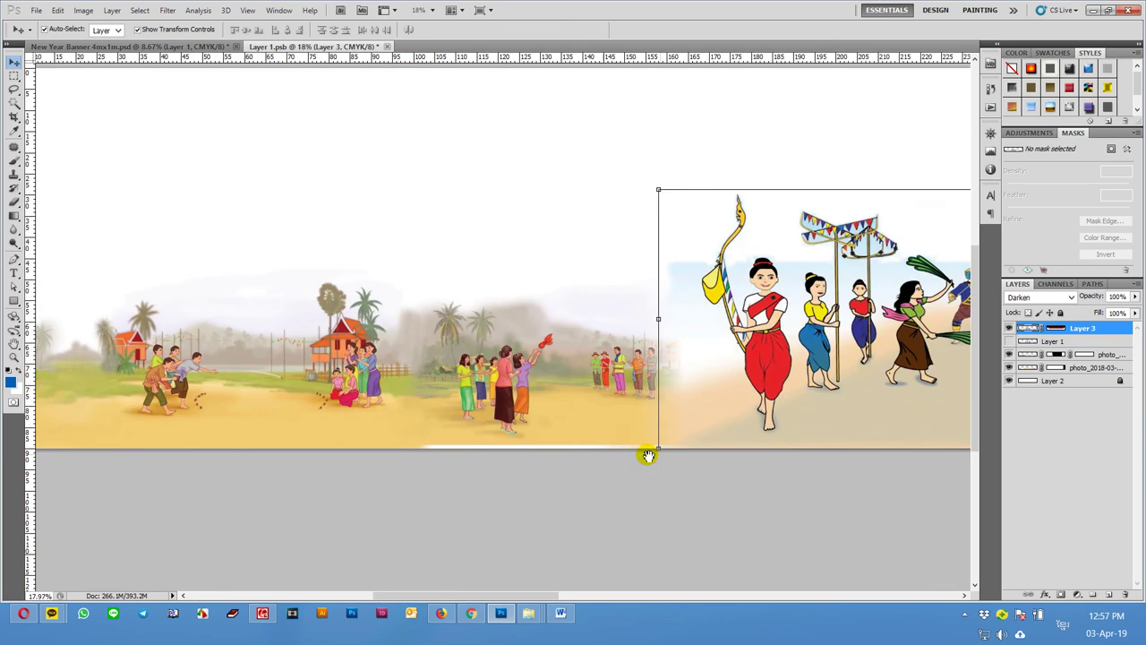
pyautogui.click(515, 400)
pyautogui.scroll(-3, 441, 396)
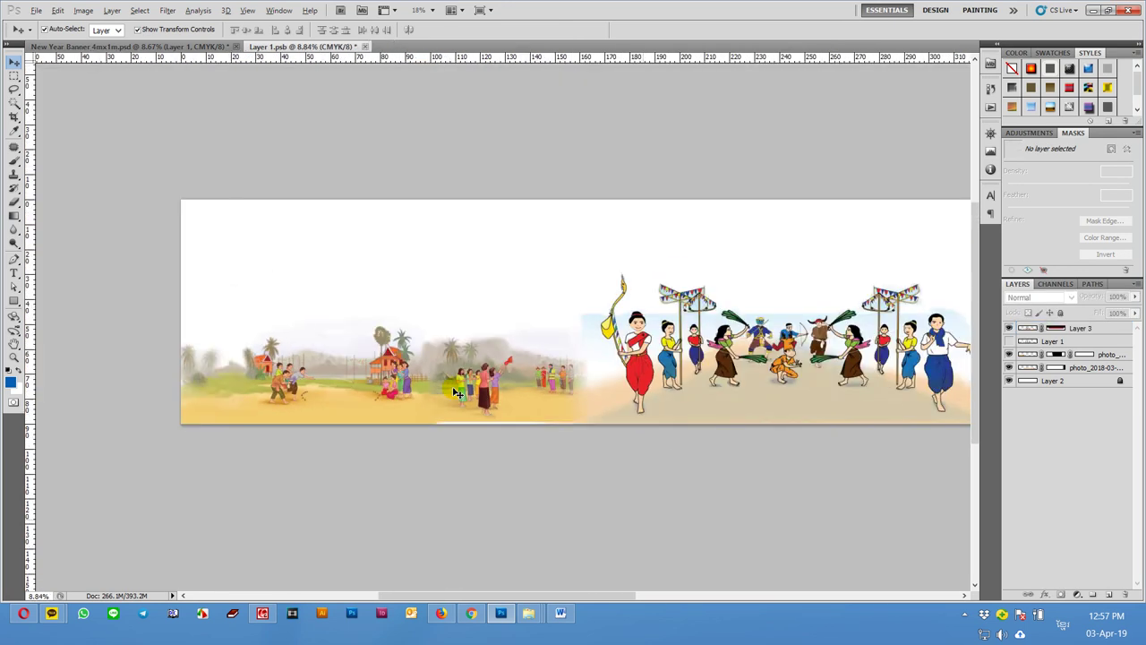
pyautogui.scroll(-1, 936, 463)
pyautogui.hscroll(5, 654, 456)
pyautogui.hscroll(1, 733, 383)
pyautogui.hotkey('ctrl', 'r')
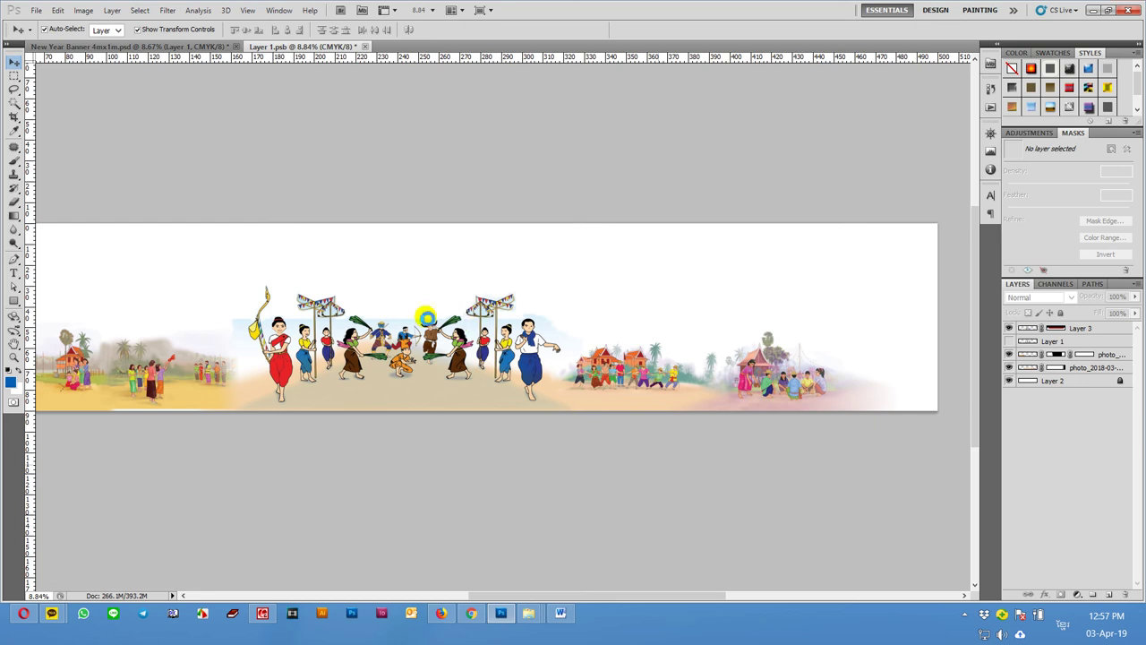
pyautogui.click(190, 46)
pyautogui.click(622, 504)
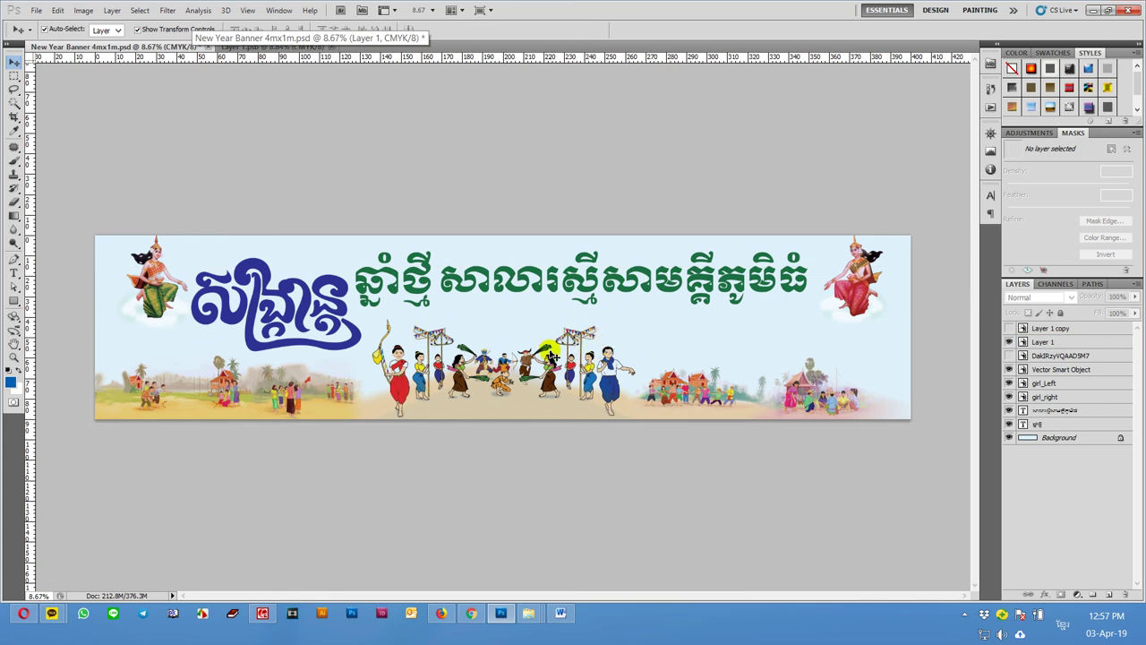
pyautogui.scroll(2, 394, 419)
pyautogui.scroll(3, 394, 419)
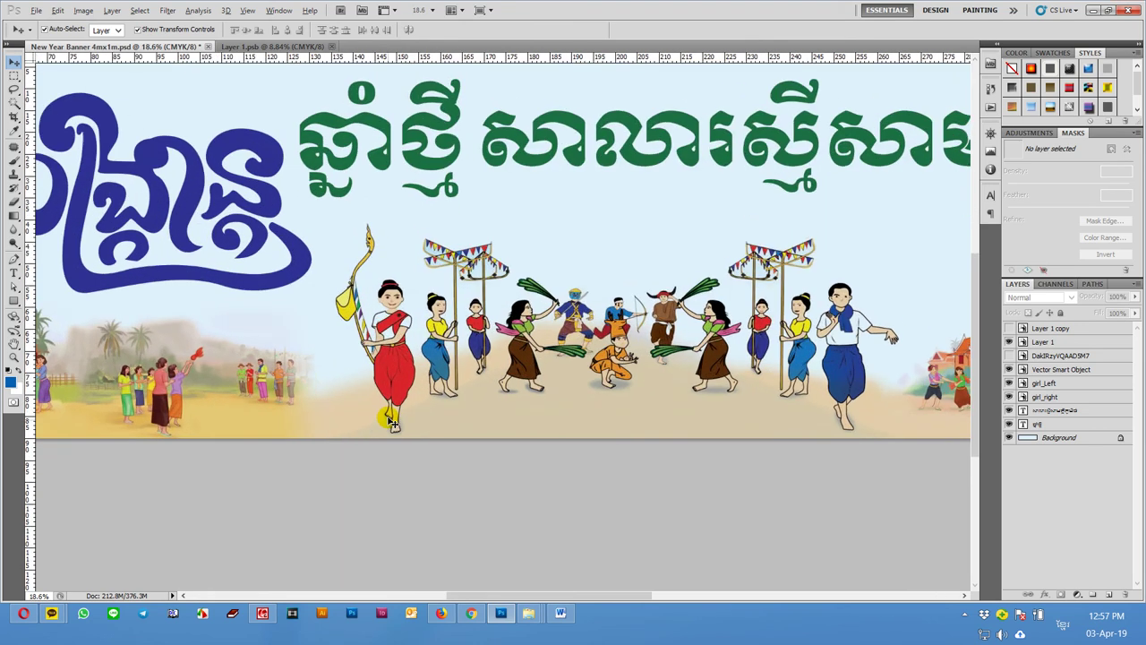
pyautogui.scroll(2, 309, 395)
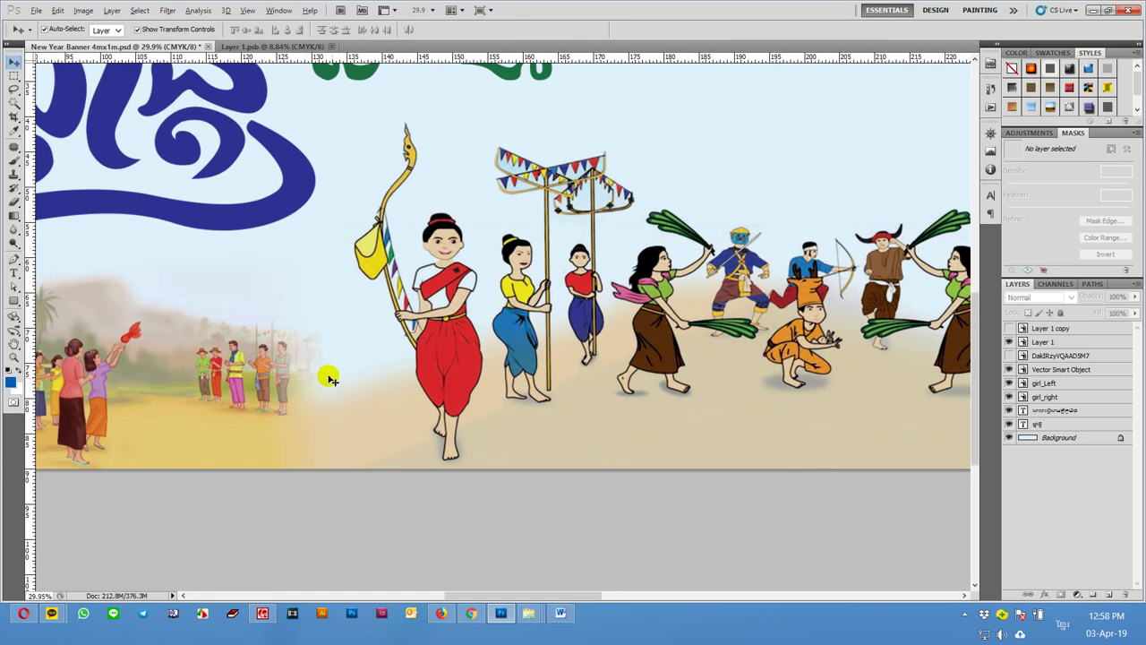
pyautogui.scroll(-2, 430, 408)
pyautogui.scroll(-2, 454, 411)
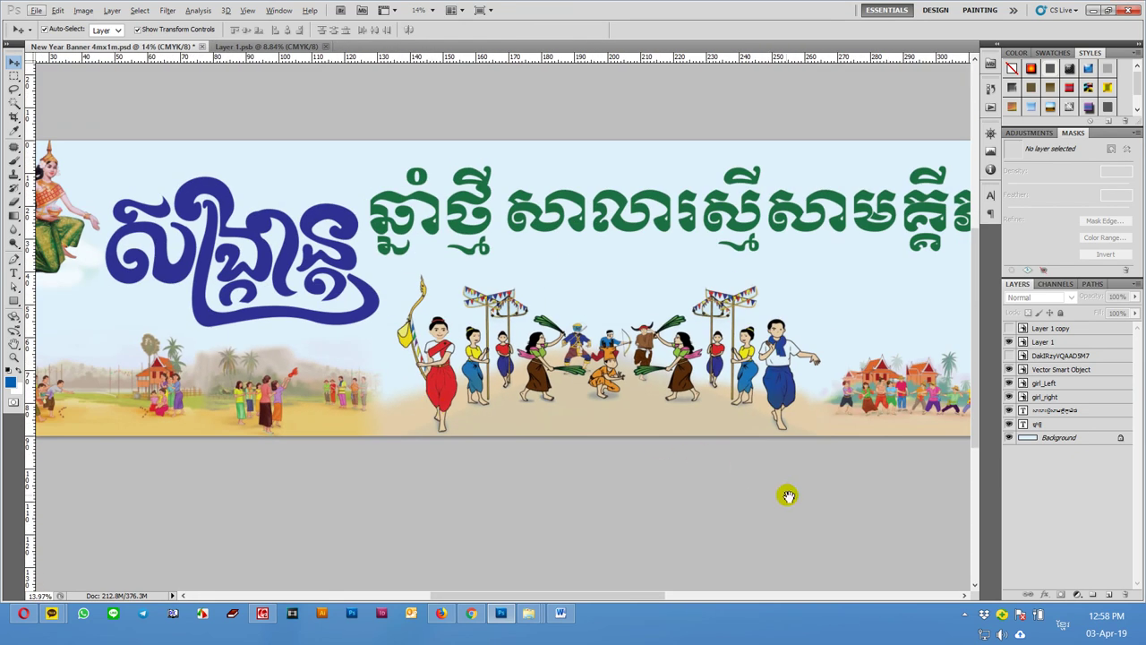
pyautogui.scroll(-1, 796, 470)
pyautogui.scroll(-2, 797, 470)
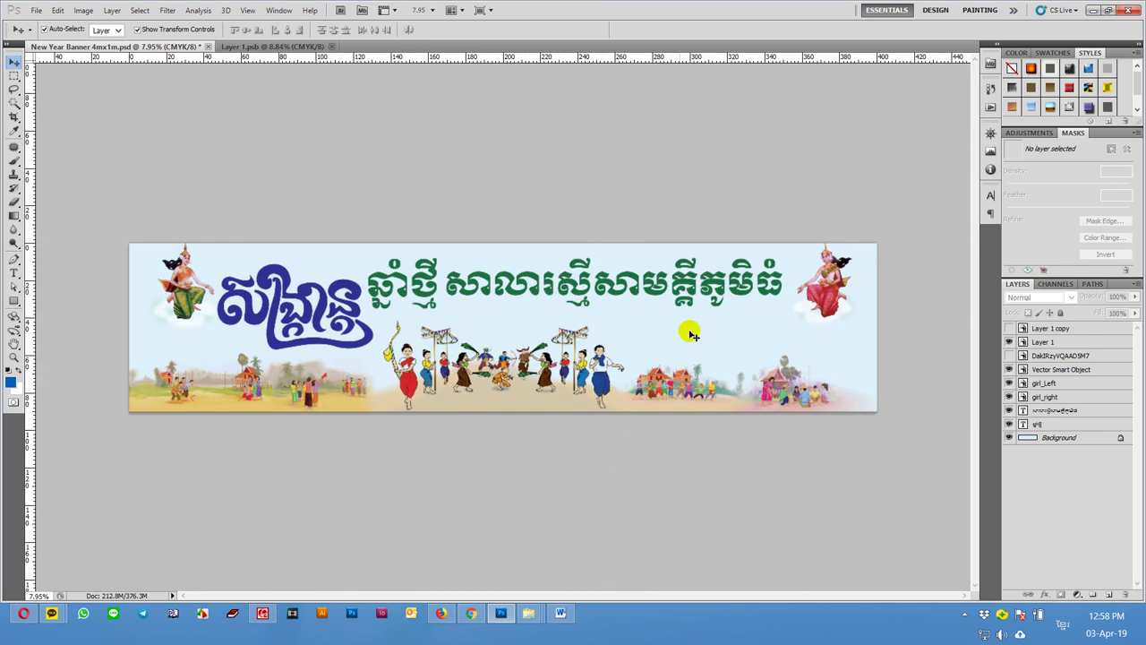
# In Chrome, open a new tab and load the Google home page
pyautogui.click(473, 615)
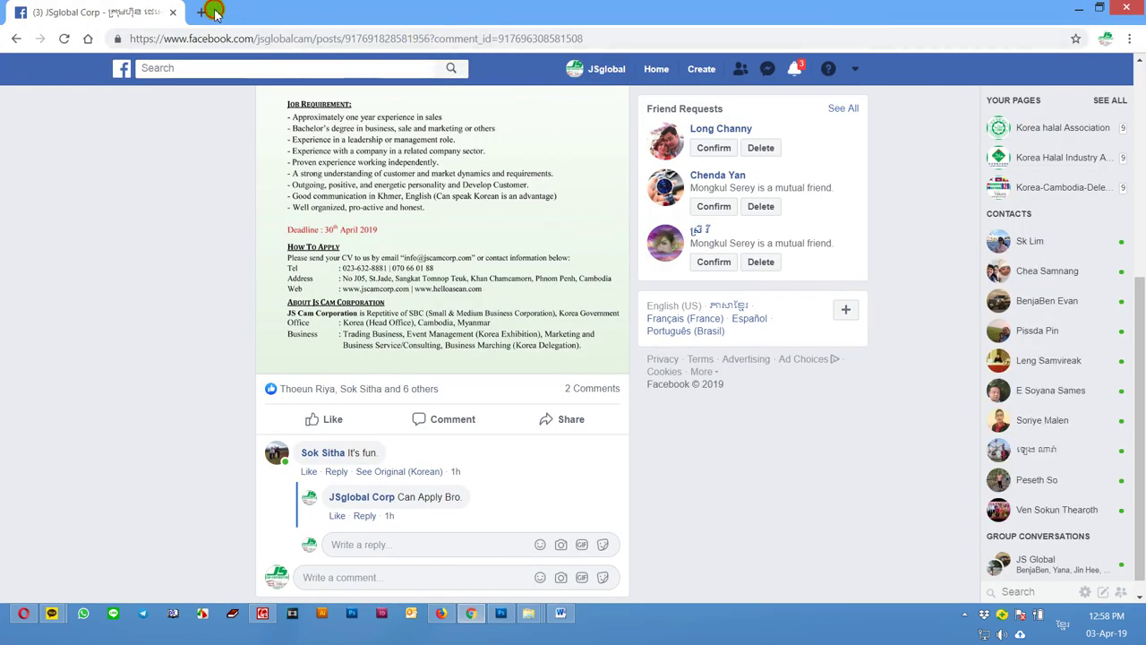
pyautogui.click(209, 13)
pyautogui.write('ហាឡាល')
pyautogui.press('BackSpace')
pyautogui.press('BackSpace')
pyautogui.press('BackSpace')
pyautogui.hotkey('alt', 'shift')
pyautogui.write('goo')
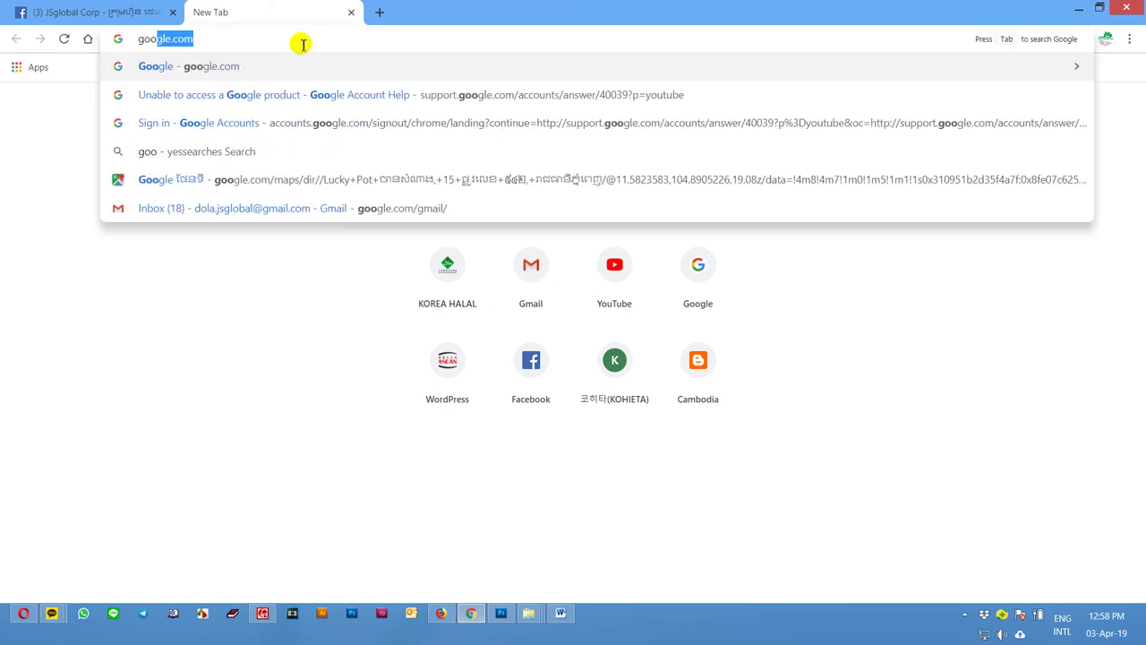
pyautogui.press('Return')
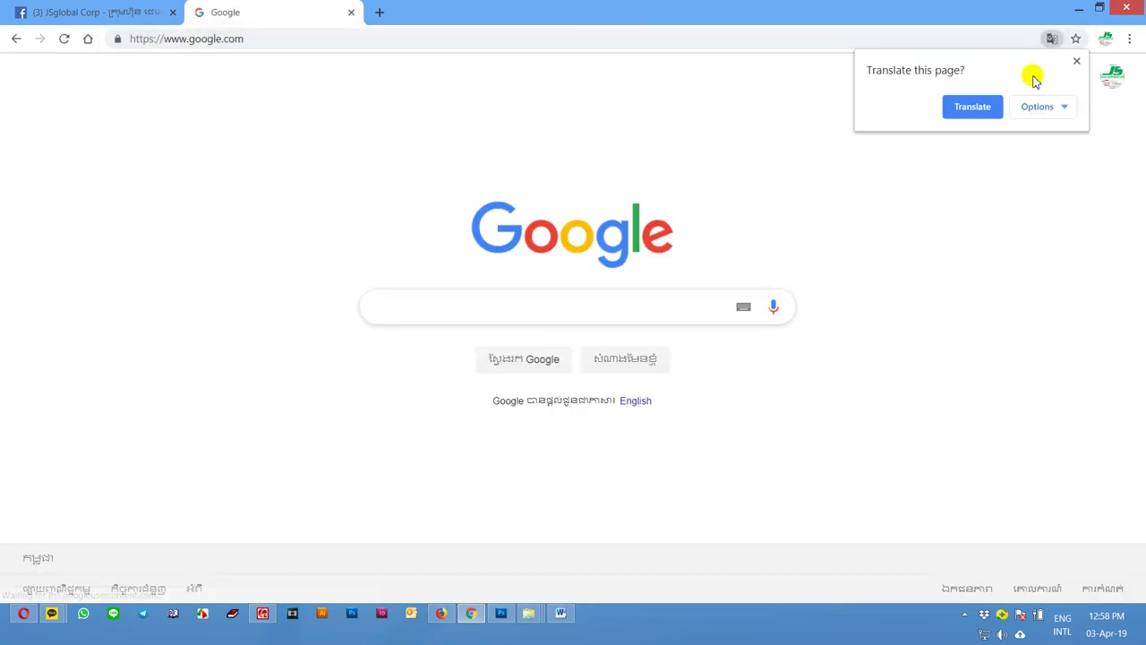
# Search Google Images for 'clude' and preview a river sky photo
pyautogui.click(1077, 62)
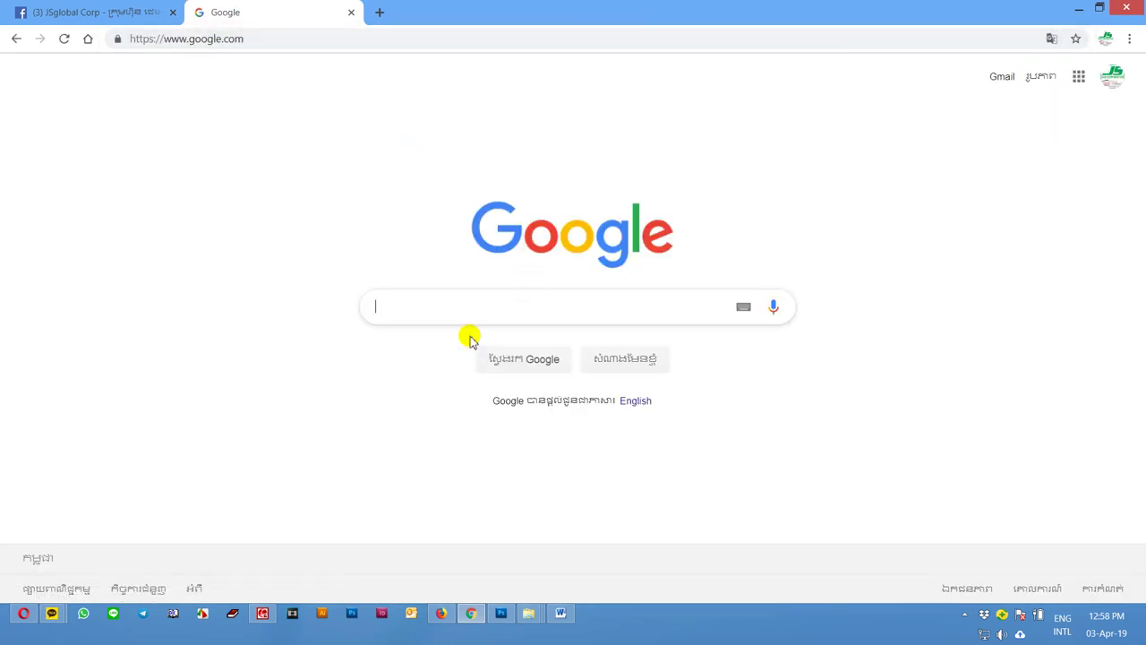
pyautogui.write('cl')
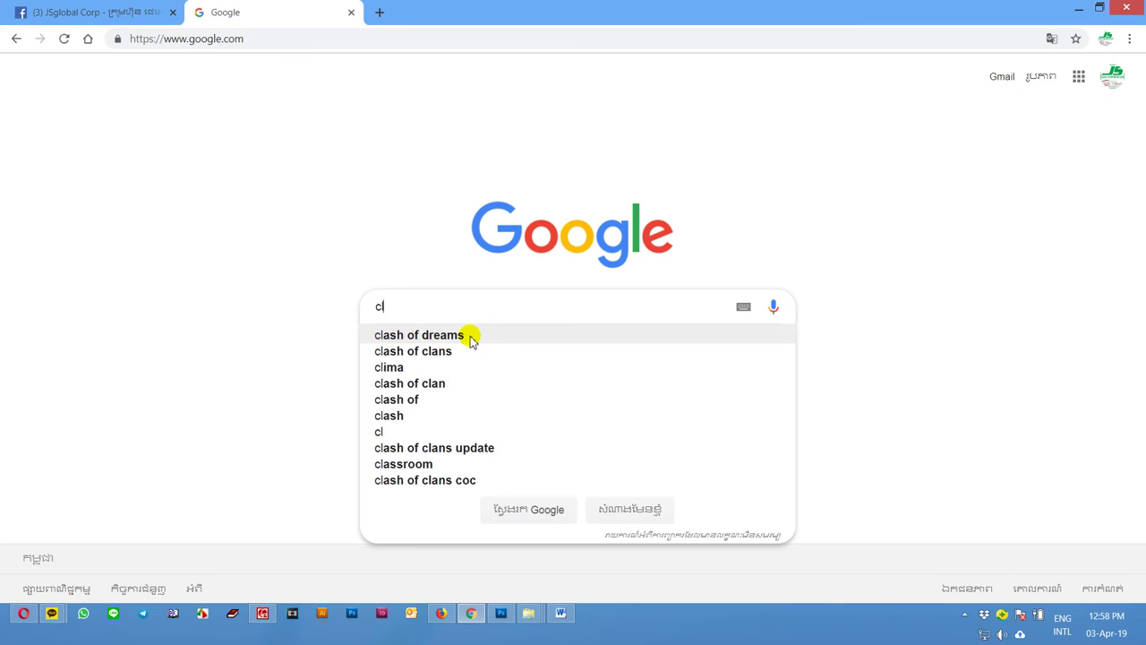
pyautogui.write('ude')
pyautogui.press('Return')
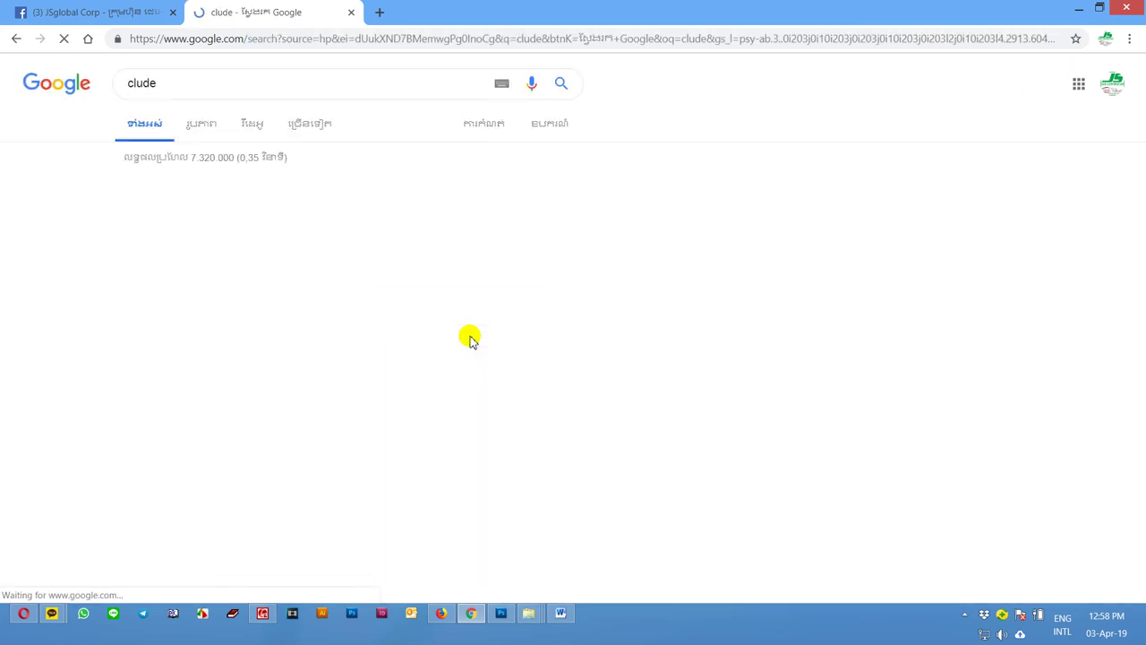
pyautogui.click(202, 126)
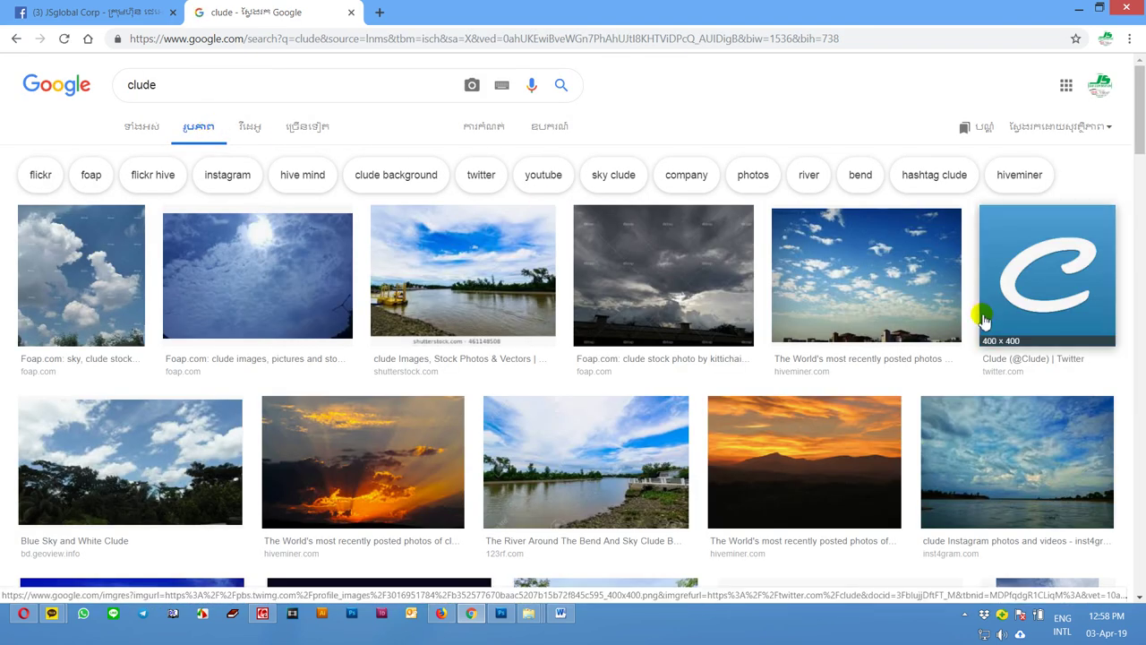
pyautogui.scroll(-2, 950, 336)
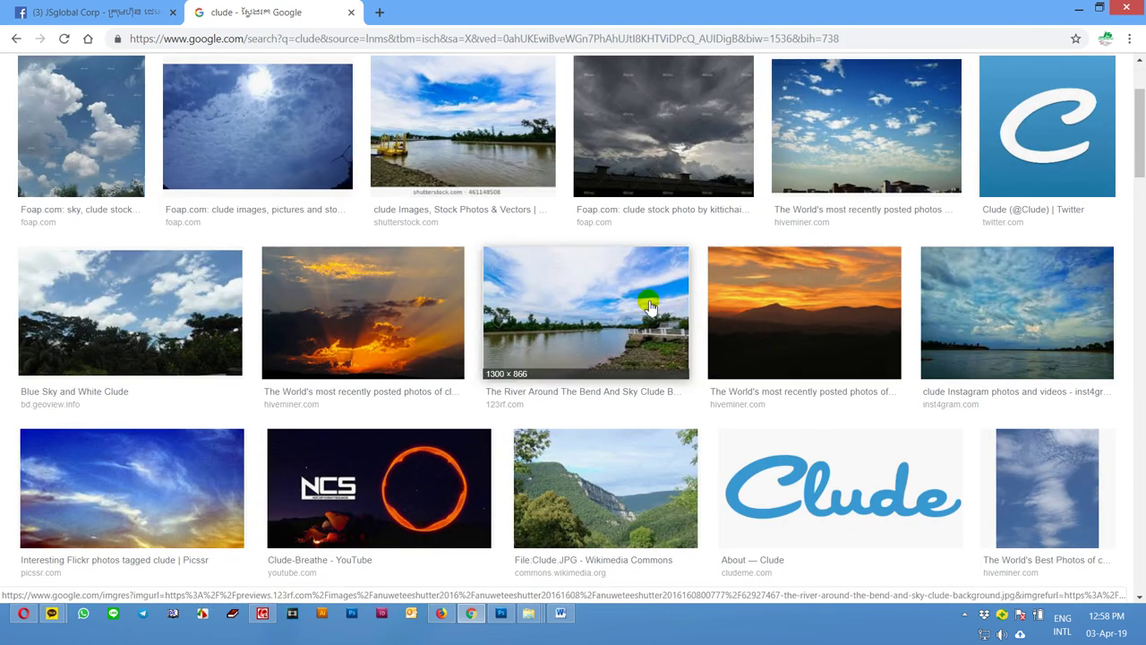
pyautogui.click(650, 306)
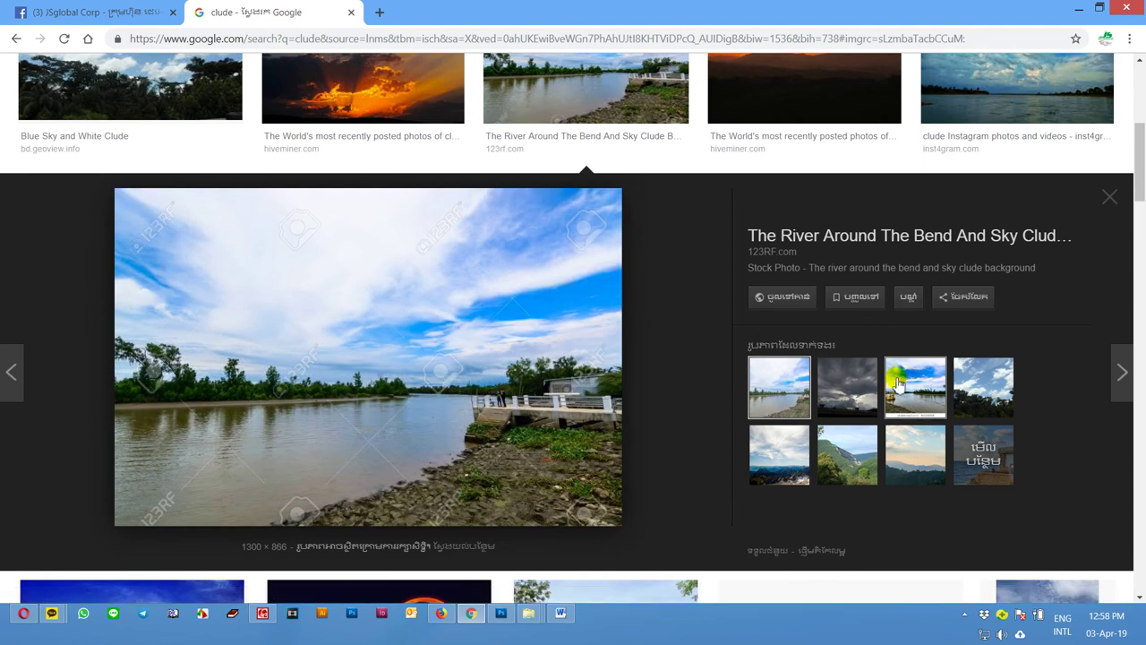
pyautogui.click(1110, 197)
# Open the Eibsee lake photo further down the results, copy it, and return to Photoshop
pyautogui.scroll(-1, 953, 279)
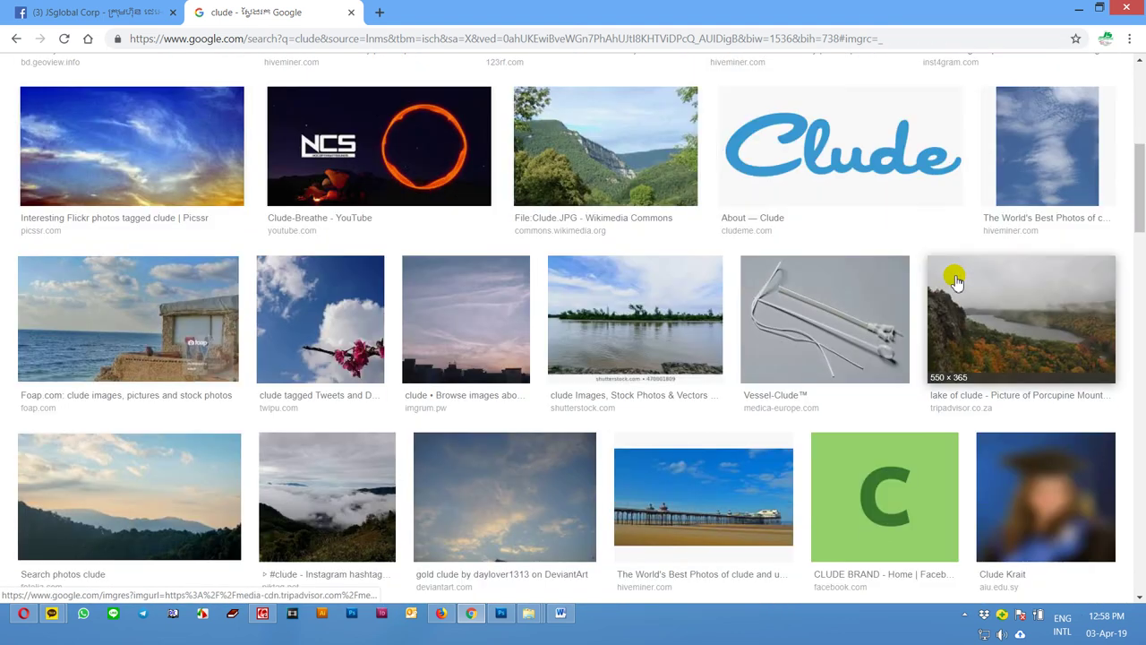
pyautogui.scroll(-2, 957, 282)
pyautogui.scroll(-4, 956, 282)
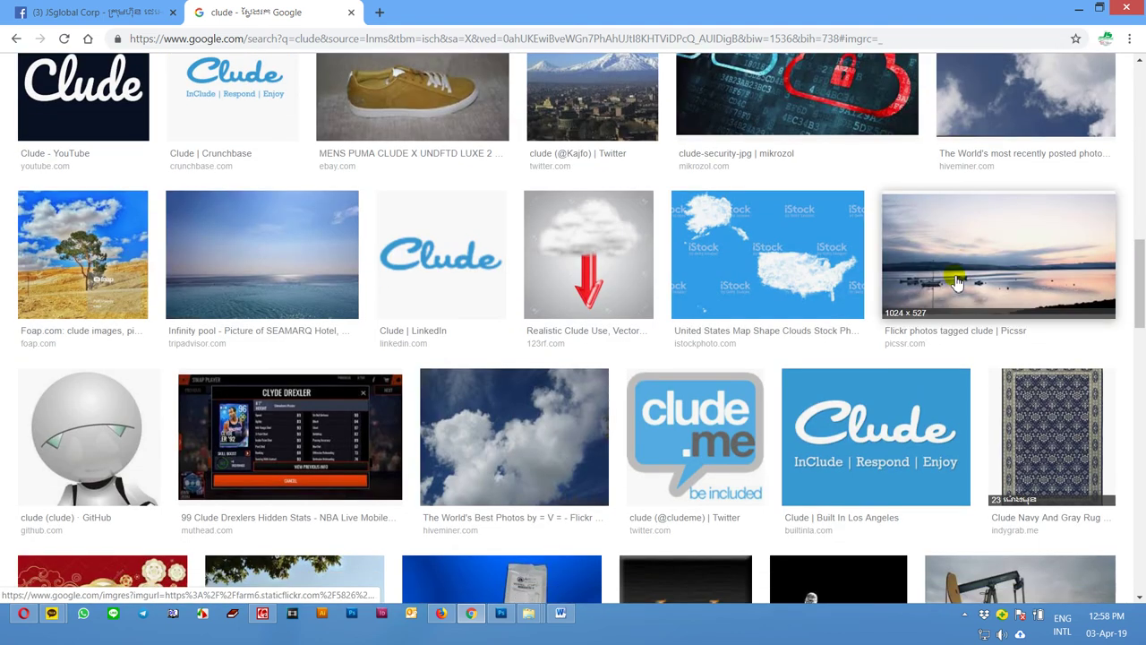
pyautogui.scroll(-4, 956, 282)
pyautogui.scroll(-2, 956, 282)
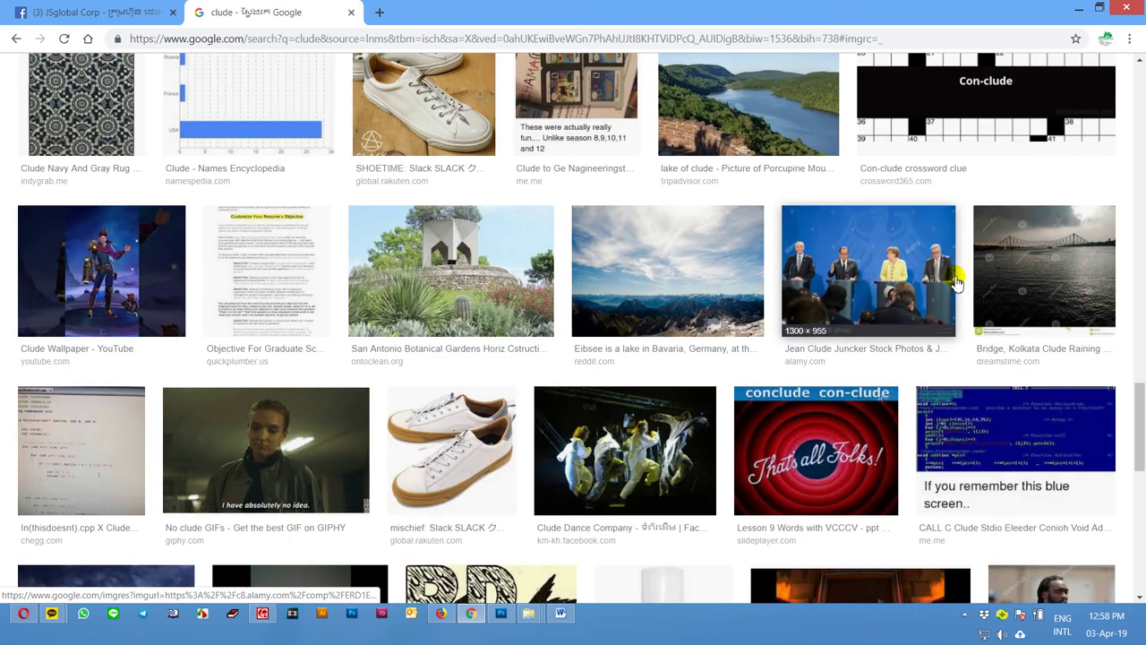
pyautogui.click(711, 274)
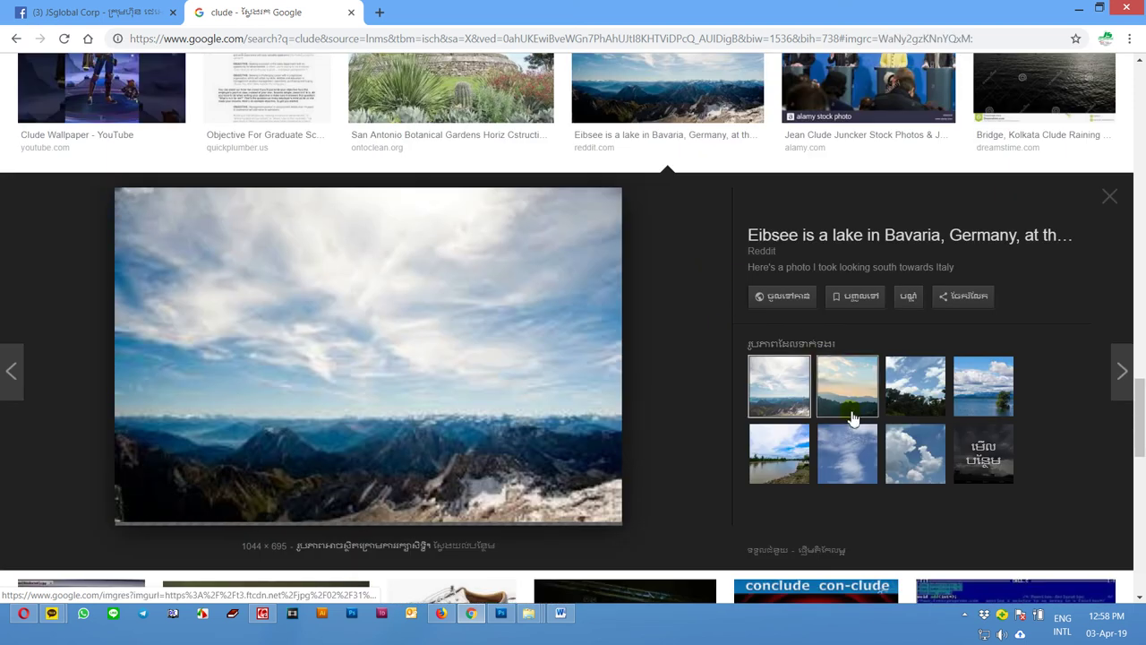
pyautogui.rightClick(486, 397)
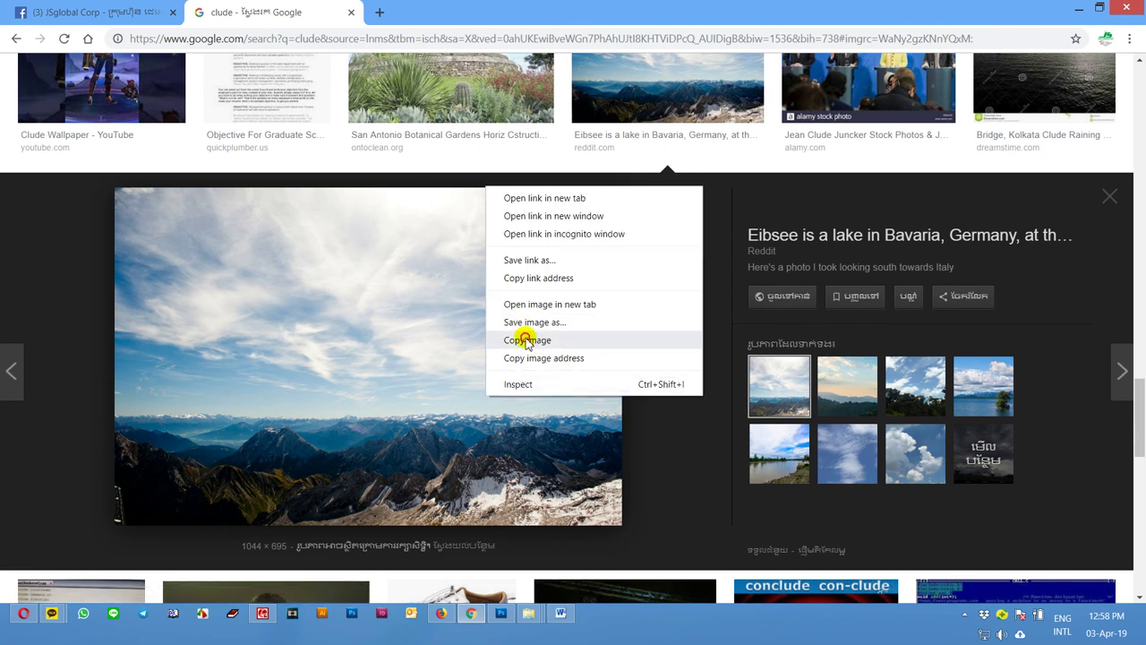
pyautogui.click(525, 339)
pyautogui.click(497, 613)
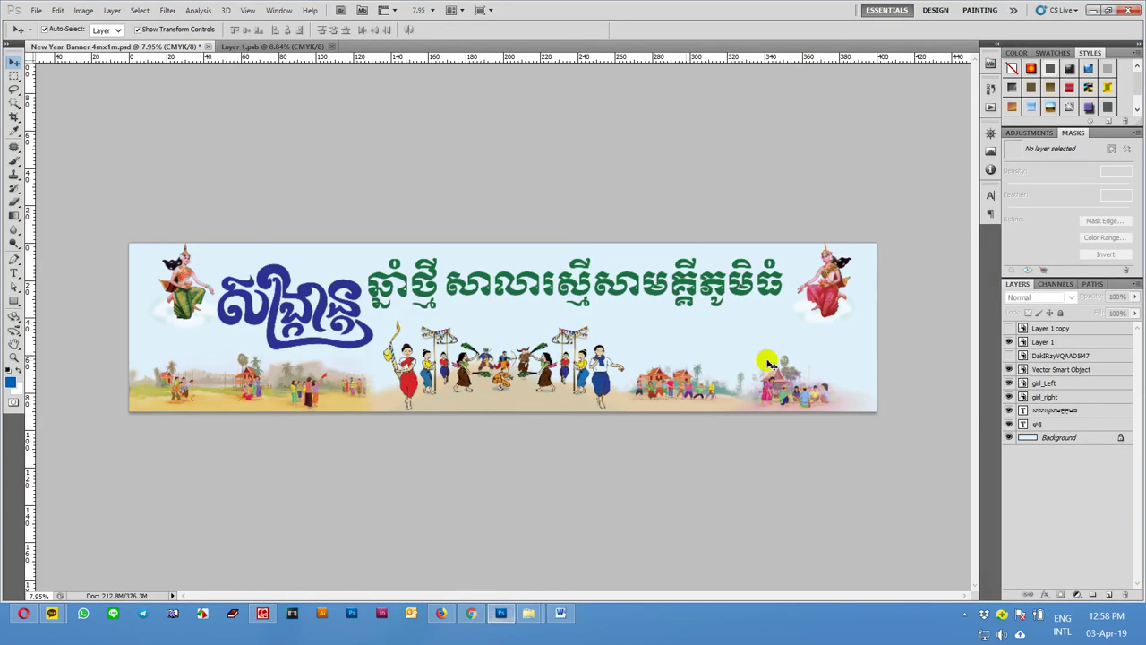
# Paste the copied sky photo above the Background layer and enlarge it across the banner
pyautogui.click(1046, 443)
pyautogui.hotkey('ctrl', 'v')
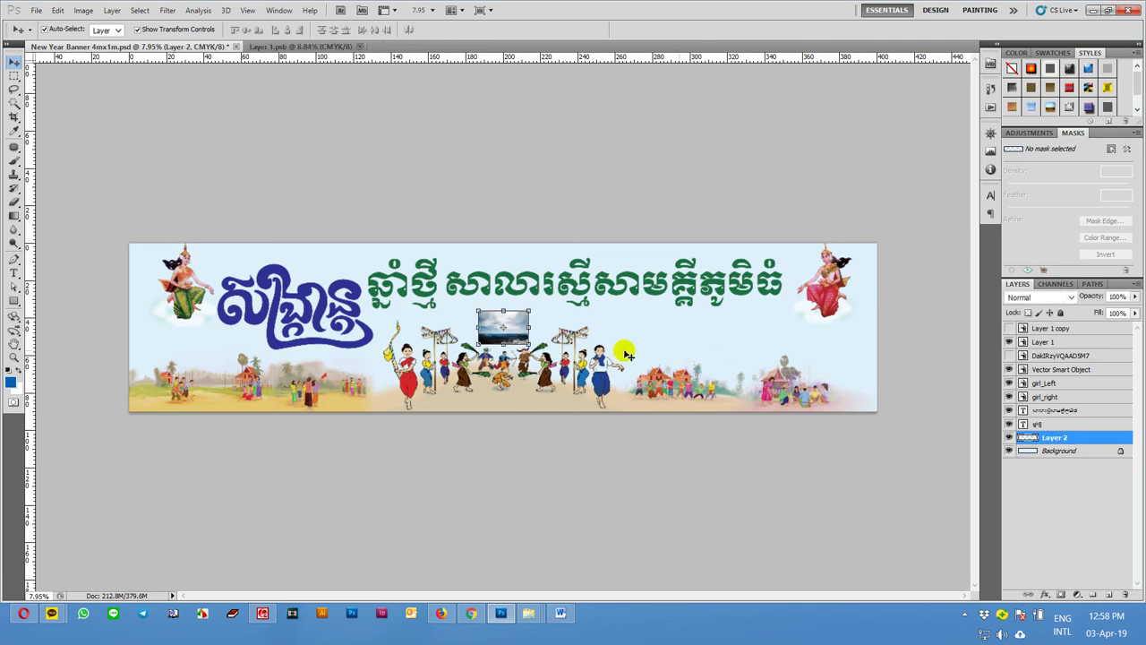
pyautogui.moveTo(532, 312); pyautogui.dragTo(996, 190)
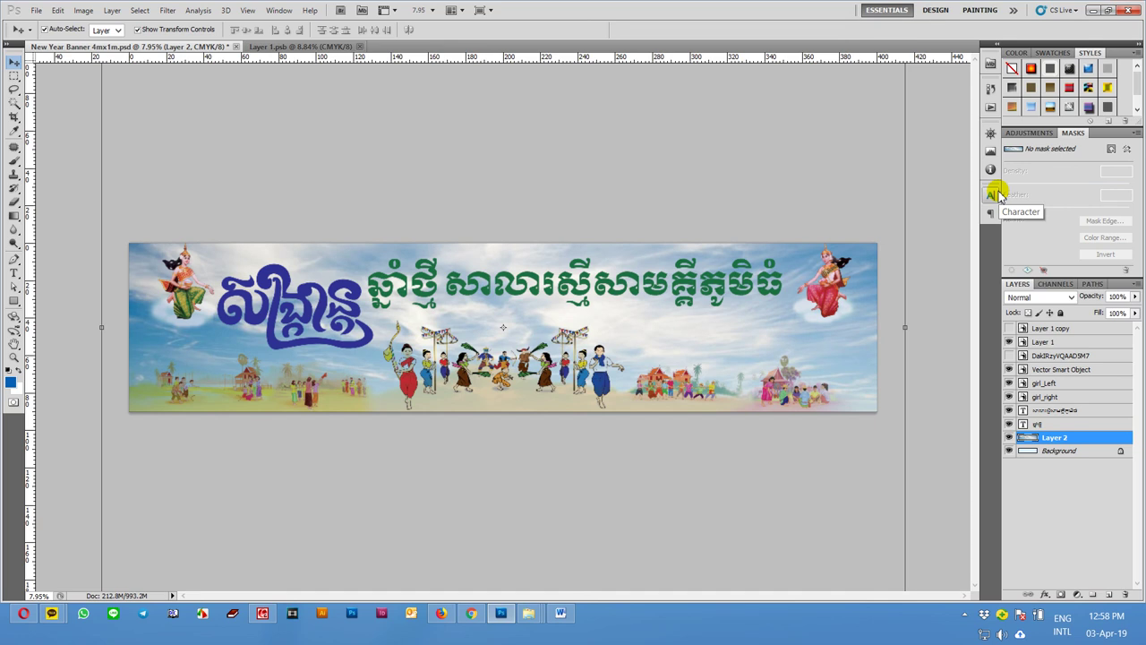
pyautogui.scroll(-3, 880, 248)
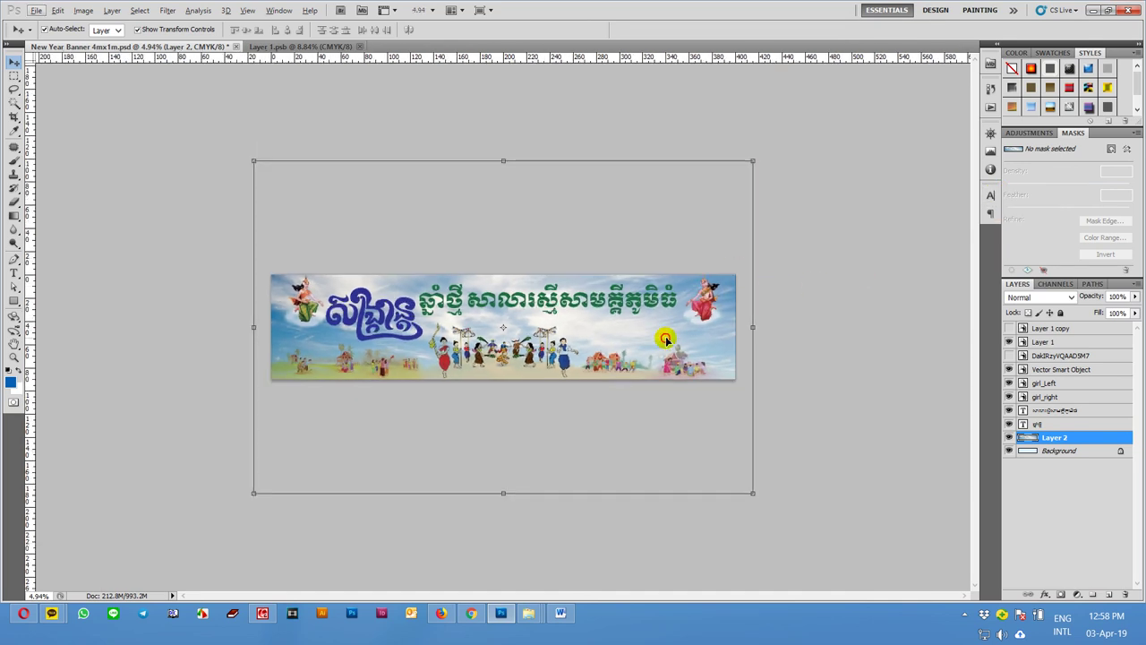
pyautogui.moveTo(671, 325); pyautogui.dragTo(671, 311)
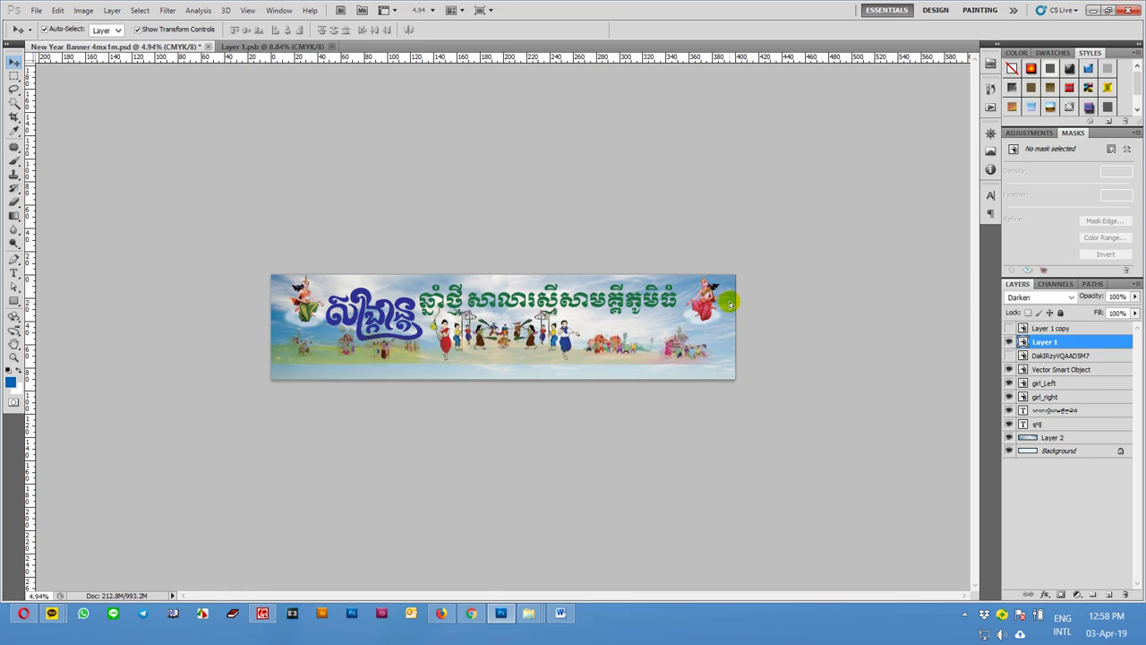
# Reposition the sky photo to cover the banner, checking the zoom and reselecting the sky layer
pyautogui.click(1066, 438)
pyautogui.moveTo(732, 293)
pyautogui.mouseDown()
pyautogui.moveTo(729, 197)
pyautogui.moveTo(726, 396)
pyautogui.mouseUp()
pyautogui.hotkey('ctrl', '+')
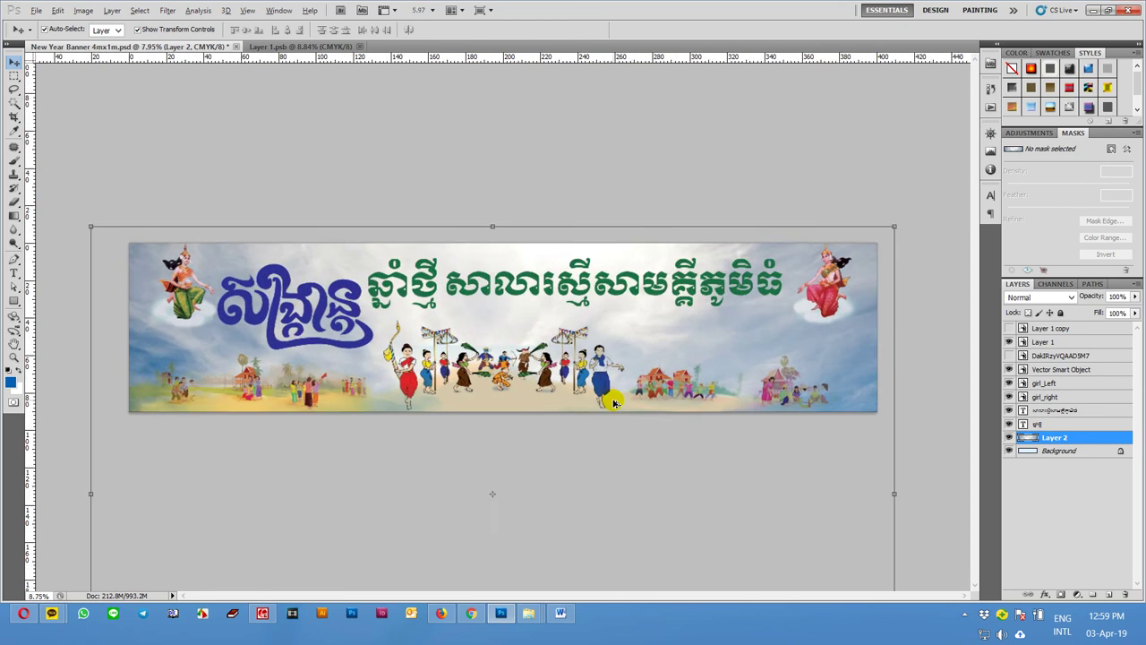
pyautogui.hotkey('ctrl', '-')
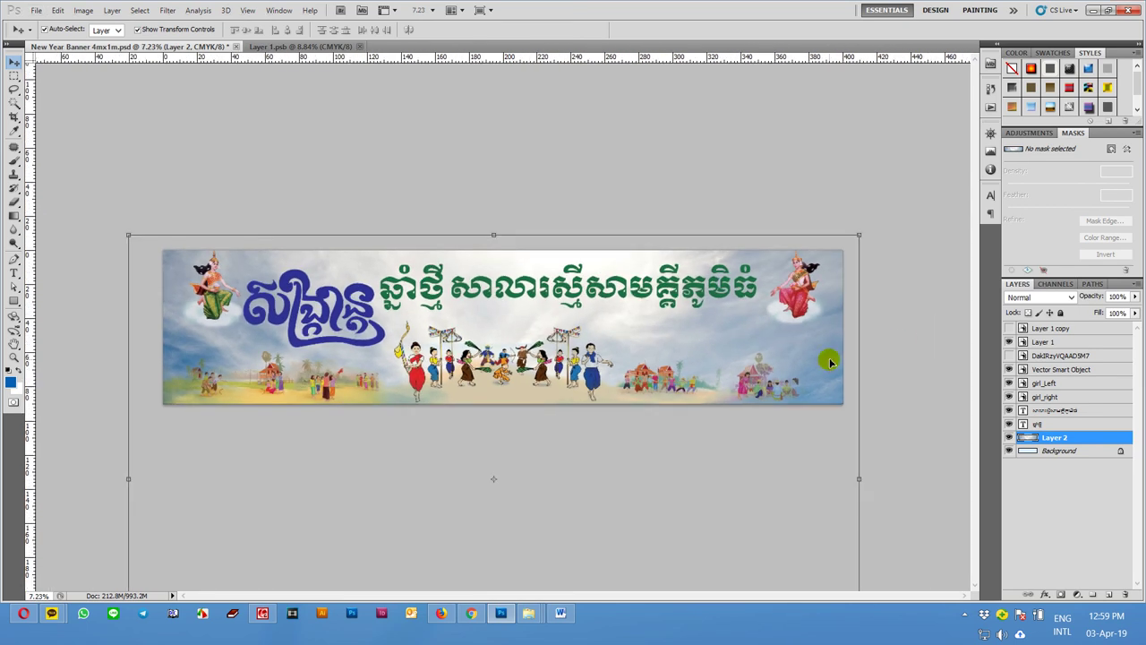
pyautogui.click(846, 269)
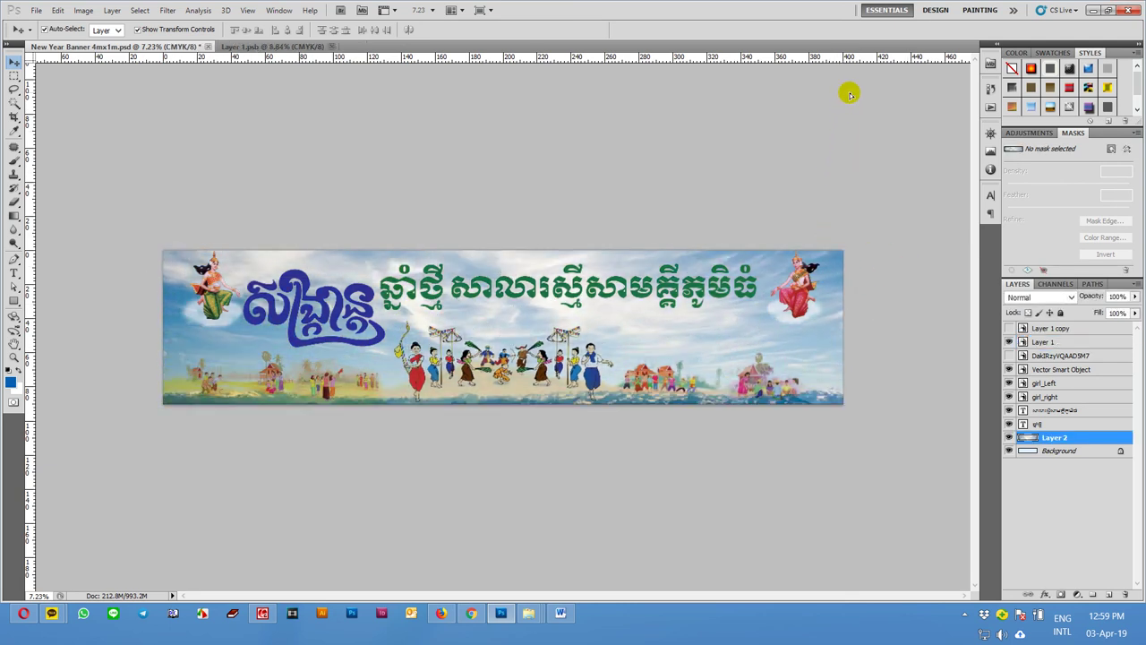
pyautogui.click(841, 240)
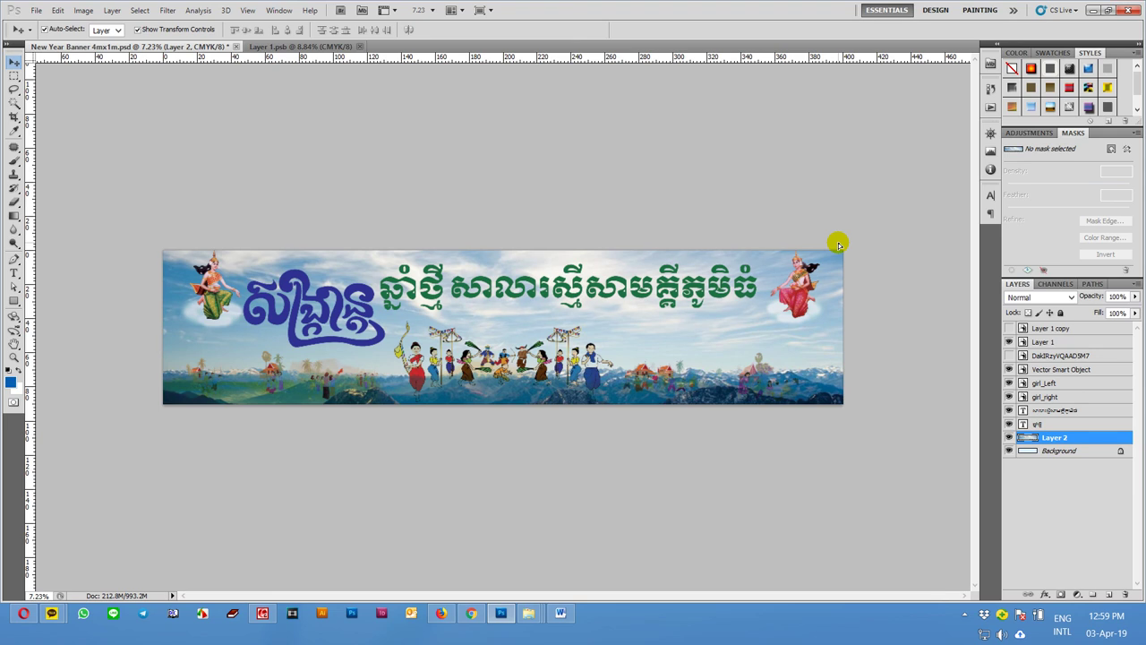
pyautogui.click(836, 265)
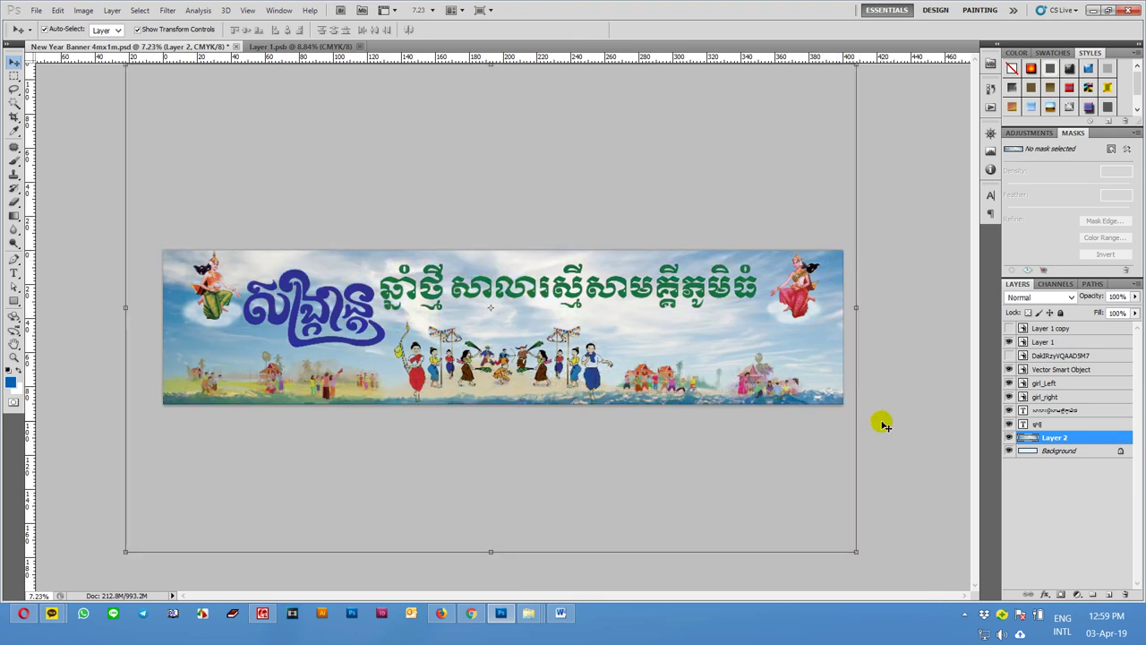
# Delete the sky photo inside a rectangular bottom-strip selection, restoring the sky layer after an accidental deletion
pyautogui.press('m')
pyautogui.moveTo(85, 354); pyautogui.dragTo(19, 364)
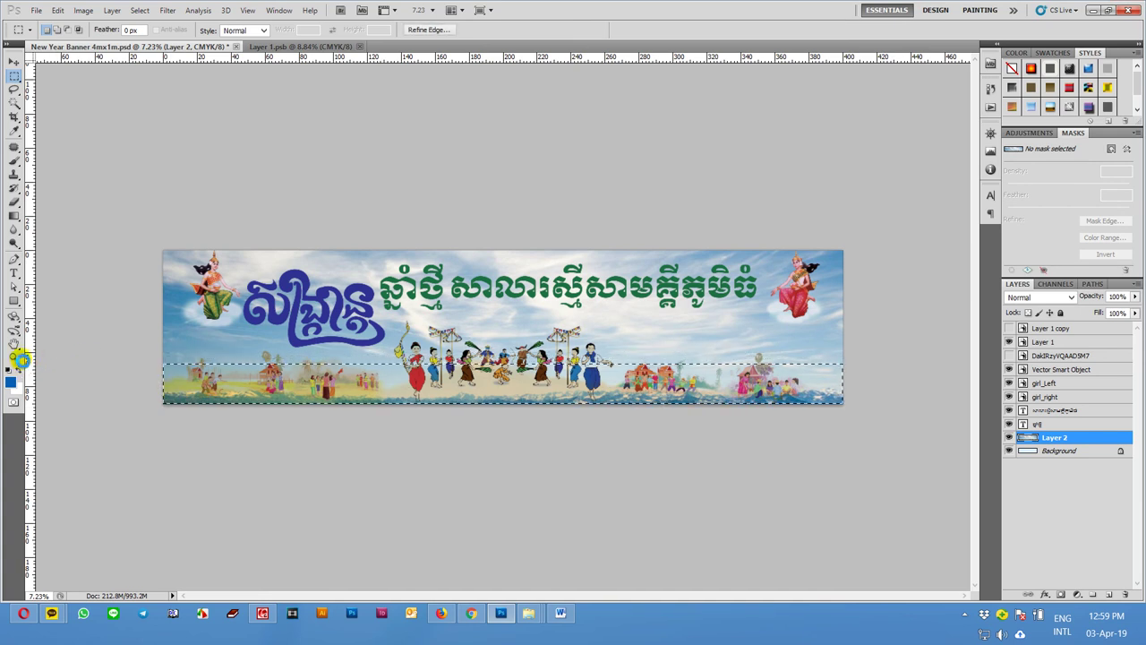
pyautogui.press('Delete')
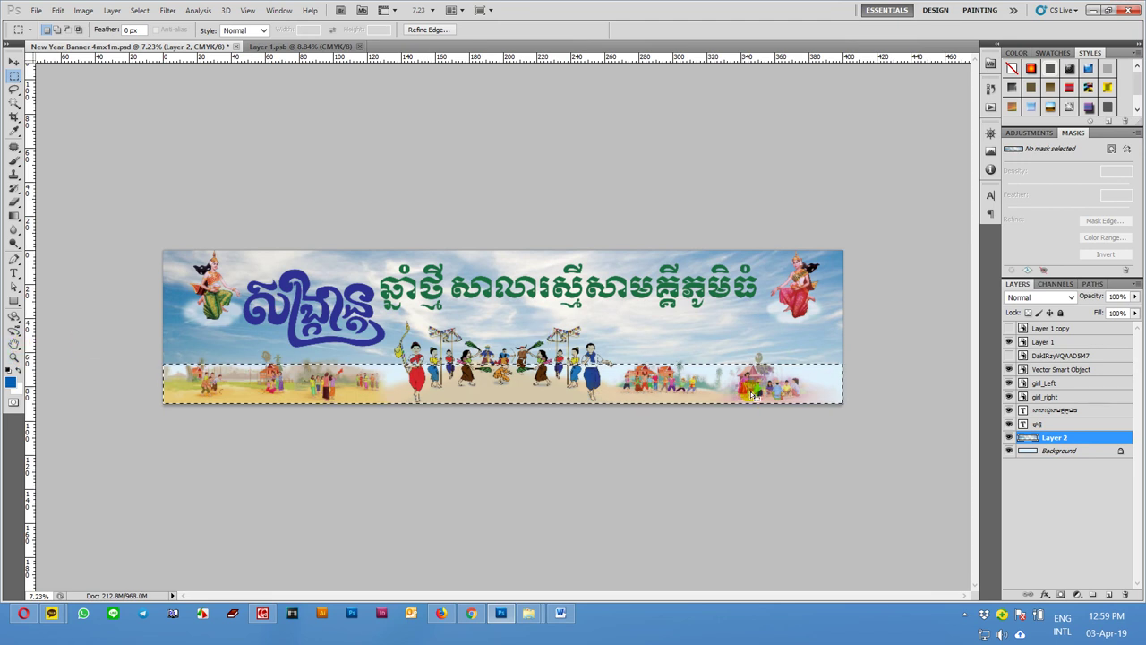
pyautogui.click(864, 403)
pyautogui.press('v')
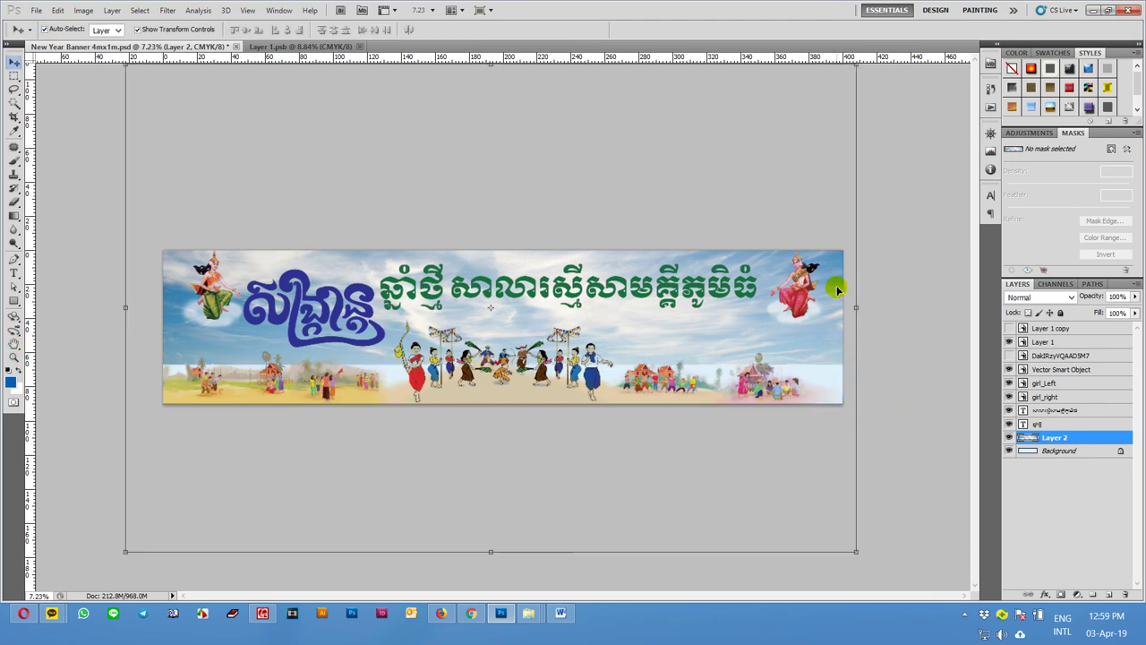
pyautogui.click(833, 279)
pyautogui.click(918, 302)
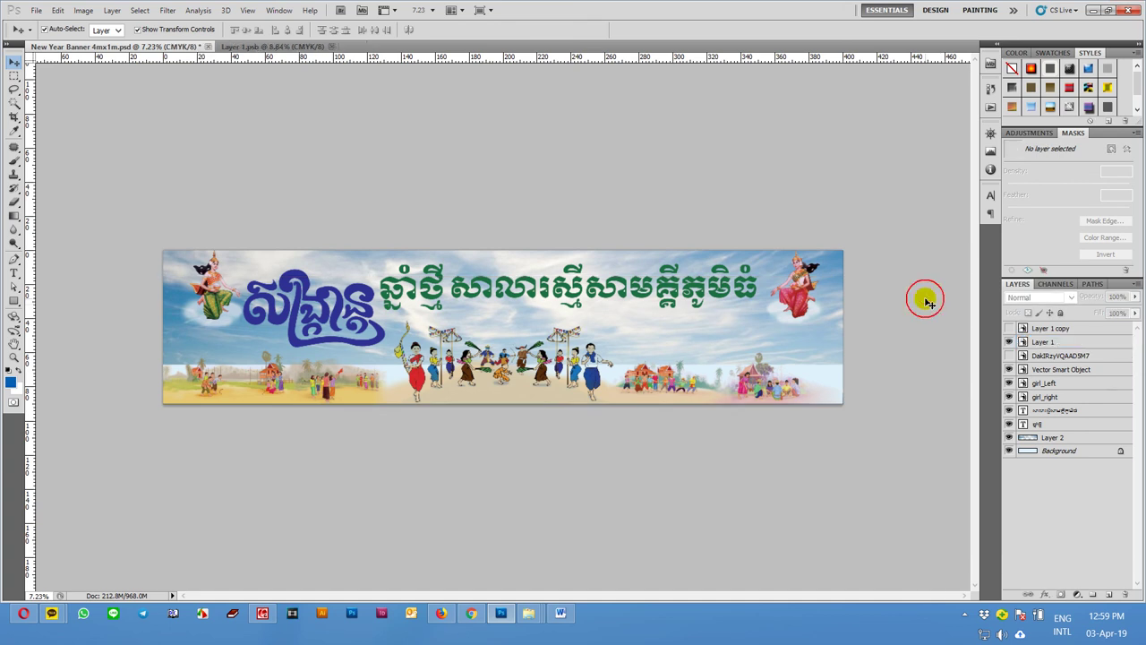
pyautogui.click(1072, 437)
pyautogui.press('Delete')
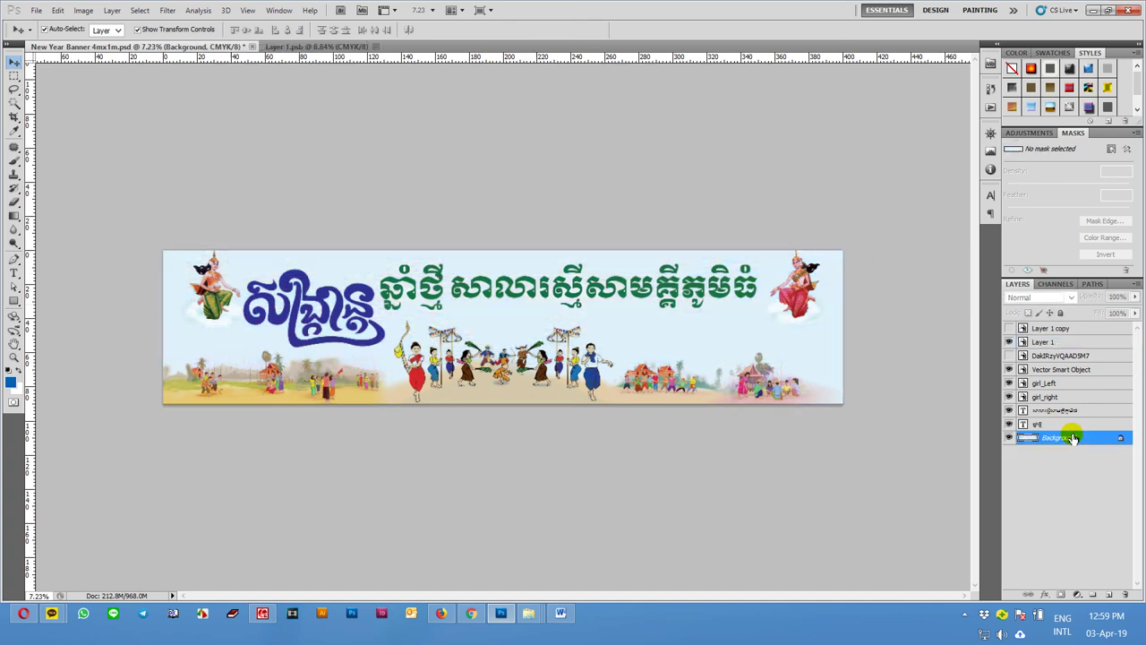
pyautogui.hotkey('ctrl', 'z')
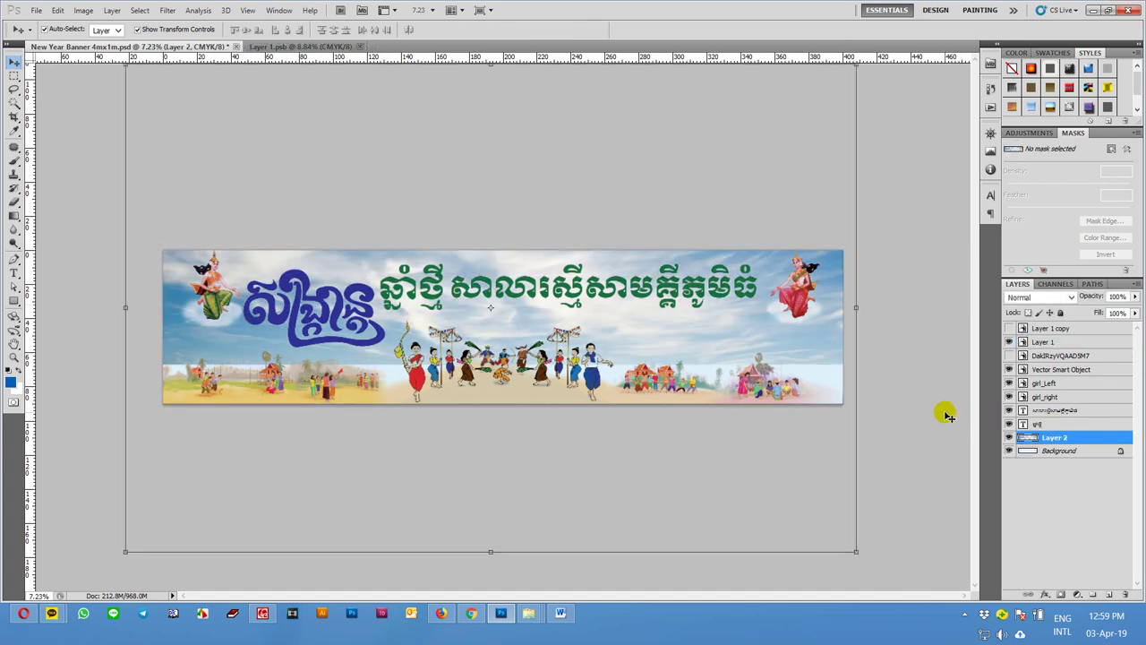
# Glance back at the image search results in Chrome, then return to Photoshop
pyautogui.click(469, 614)
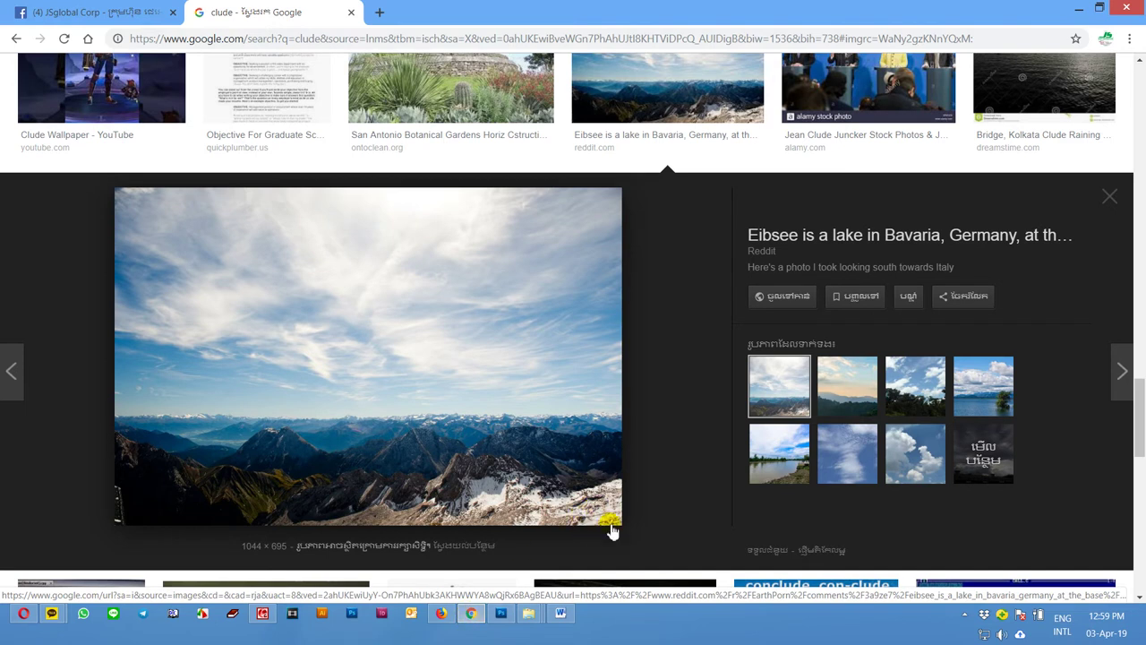
pyautogui.scroll(-6, 798, 481)
pyautogui.scroll(-4, 798, 475)
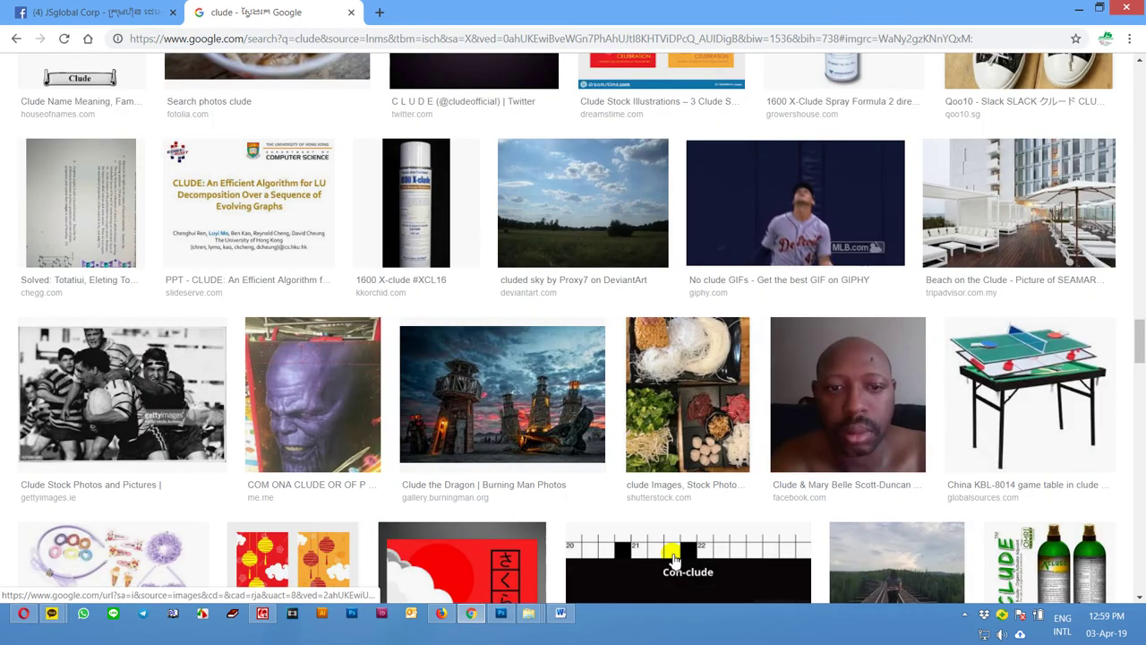
pyautogui.click(500, 614)
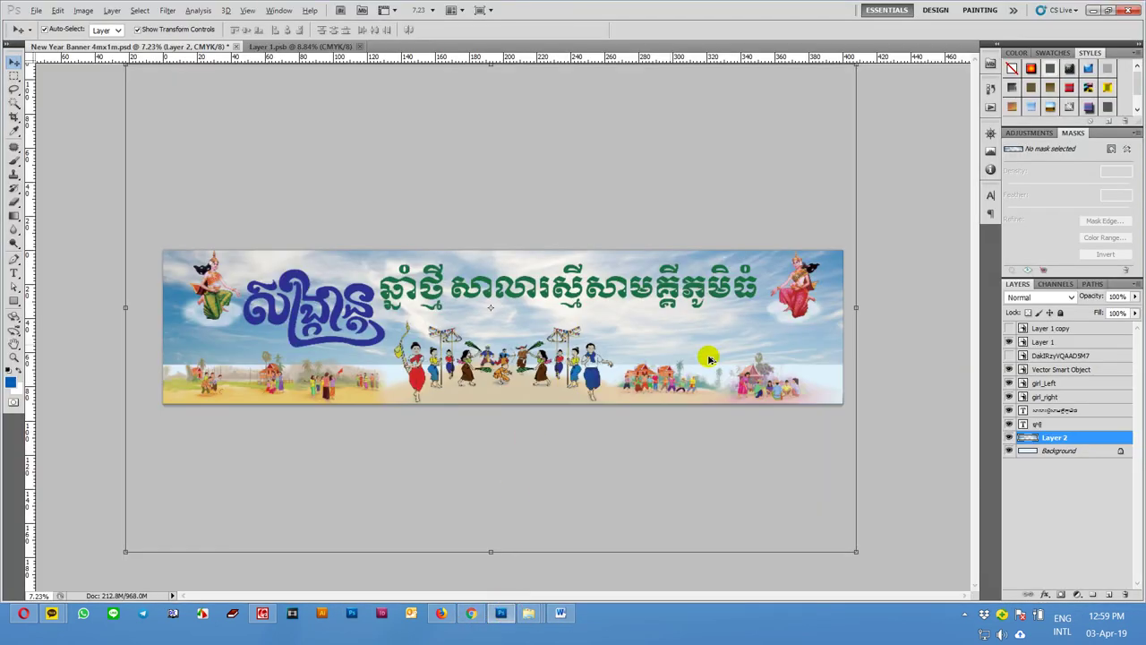
# Shift the sky photo, copy it to Layer 3, delete Layer 2, and add a layer mask
pyautogui.moveTo(831, 262); pyautogui.dragTo(838, 347)
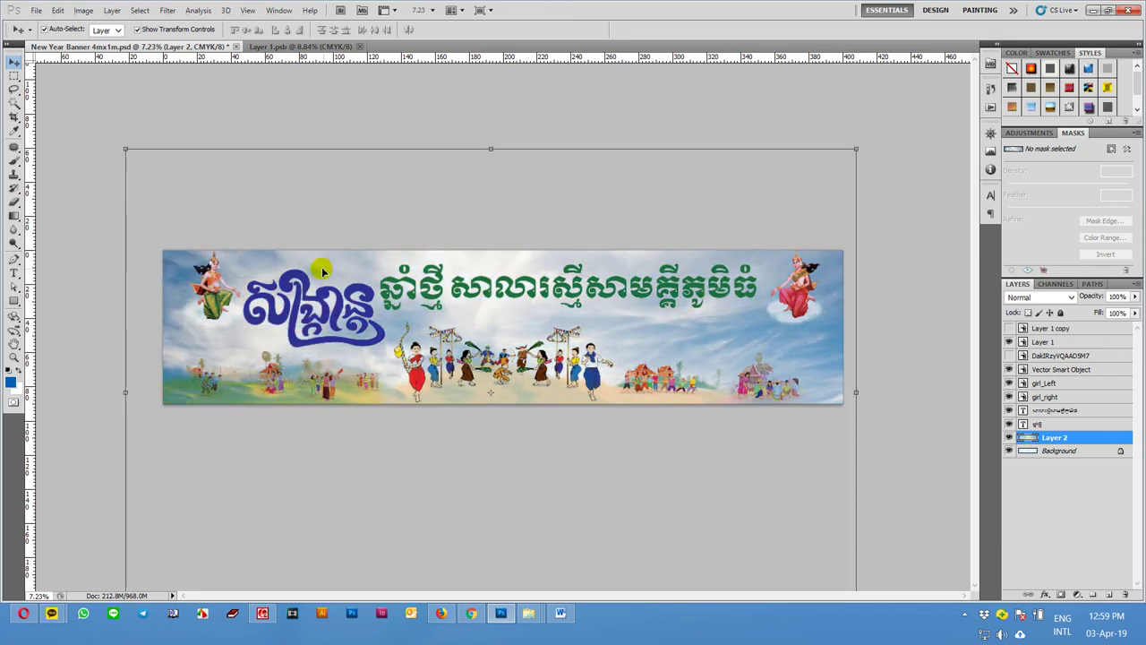
pyautogui.press('m')
pyautogui.hotkey('ctrl', 'a')
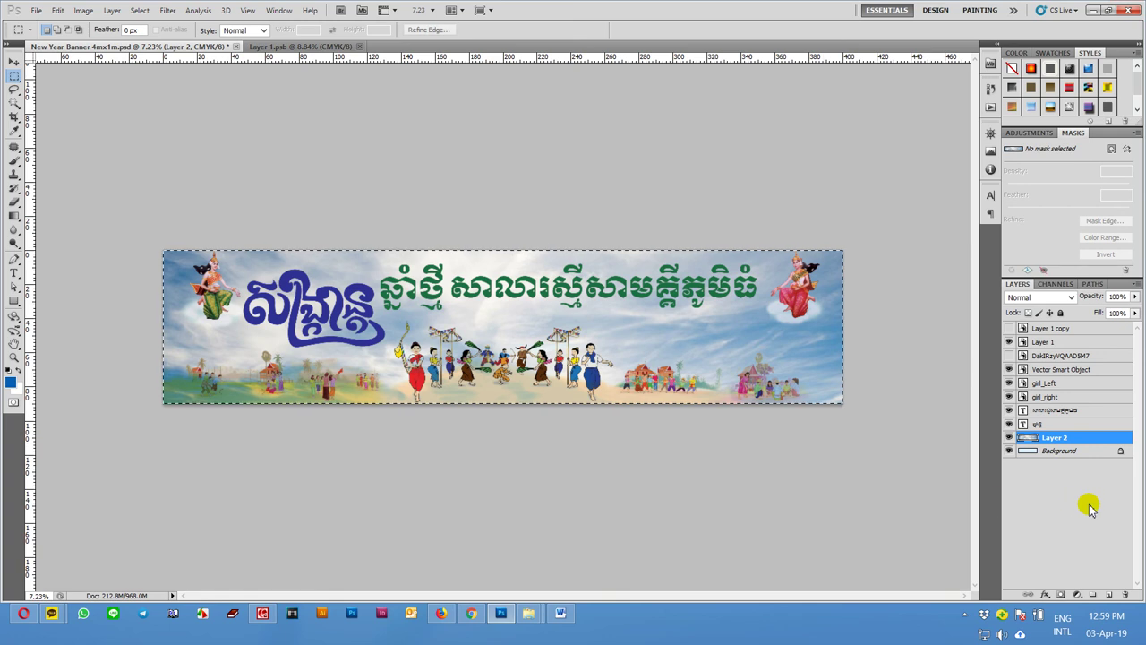
pyautogui.hotkey('ctrl', 'j')
pyautogui.click(1061, 450)
pyautogui.press('Delete')
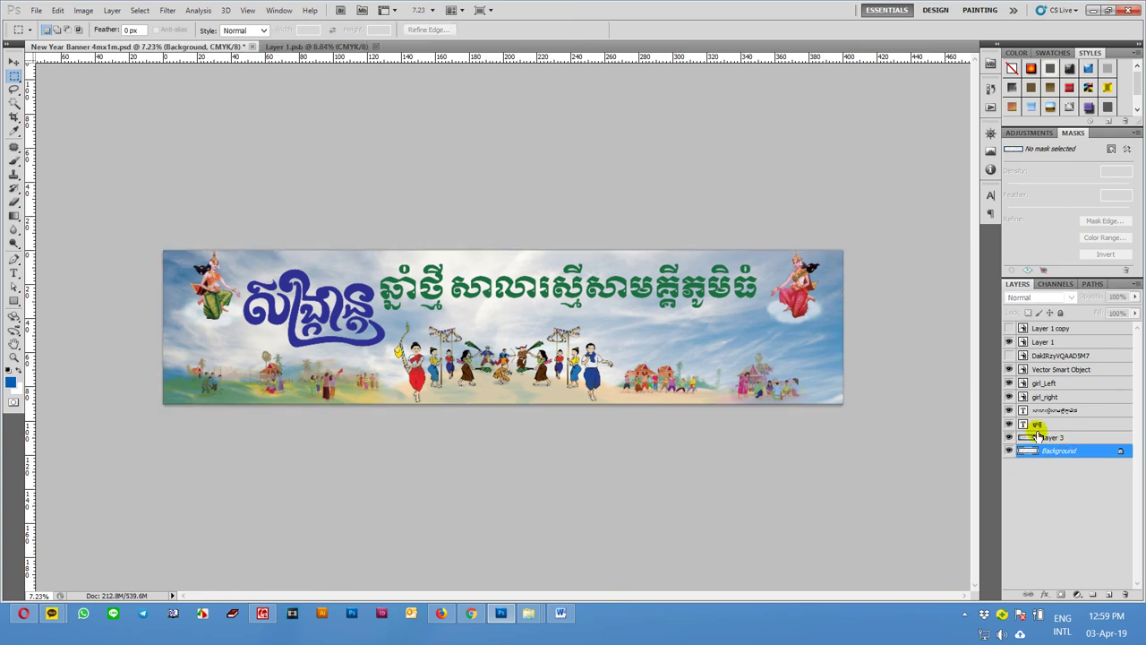
pyautogui.click(1045, 439)
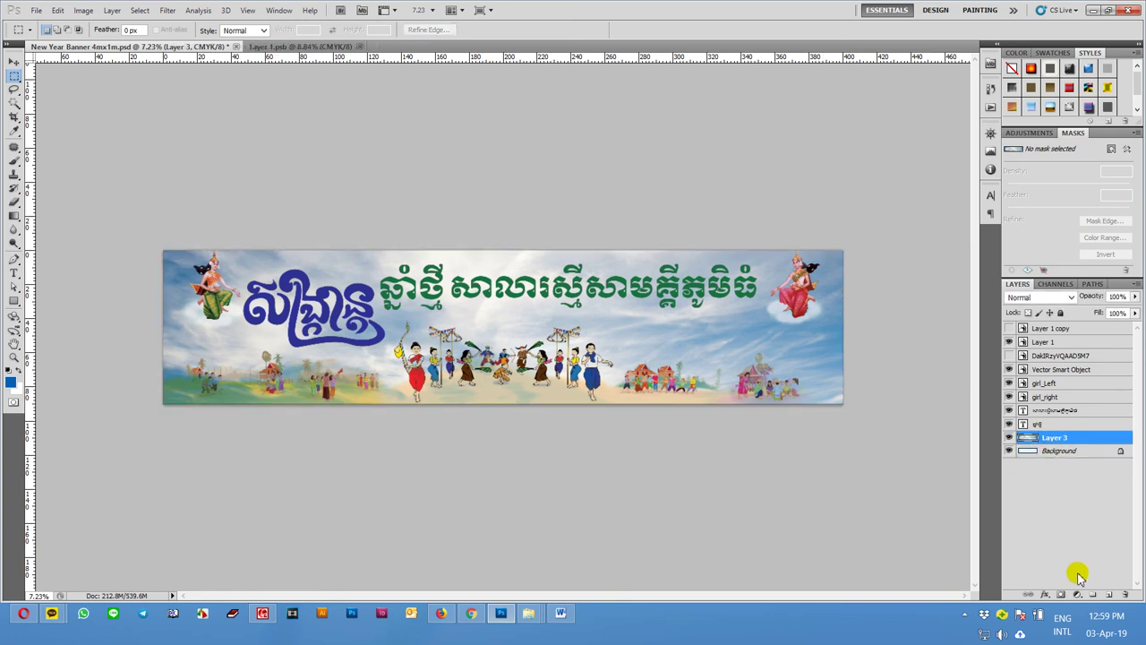
pyautogui.click(1059, 595)
# Draw a black-to-white gradient on Layer 3's mask so the sky fades into the pale lower band
pyautogui.press('g')
pyautogui.moveTo(524, 304); pyautogui.dragTo(528, 386)
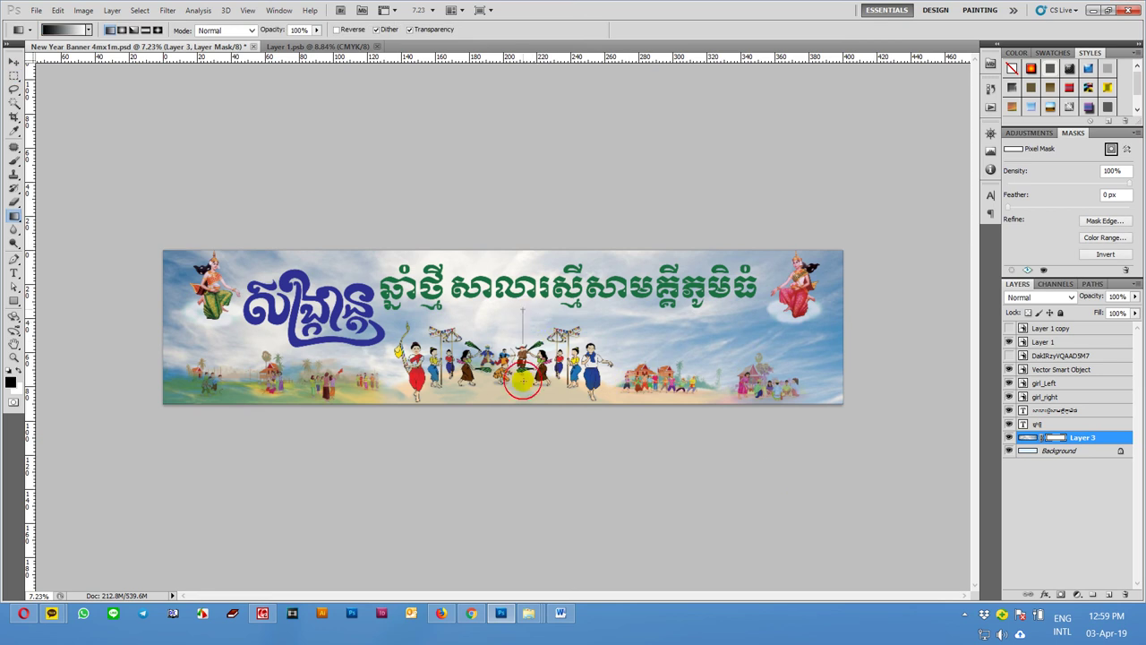
pyautogui.moveTo(518, 344); pyautogui.dragTo(526, 221)
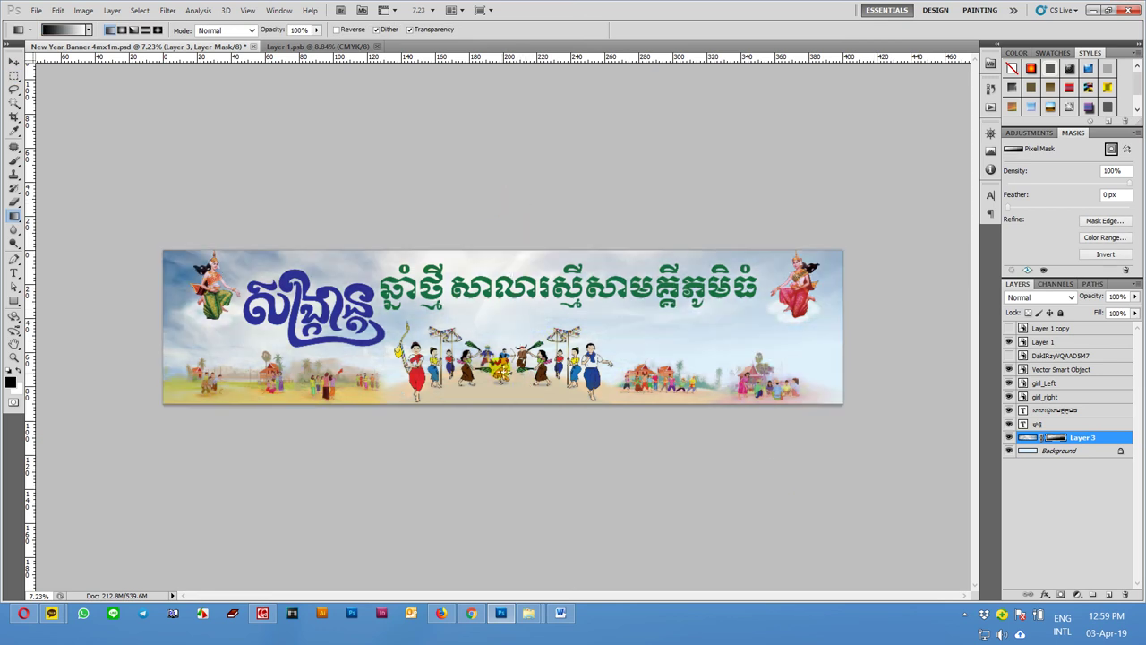
pyautogui.moveTo(502, 369); pyautogui.dragTo(497, 240)
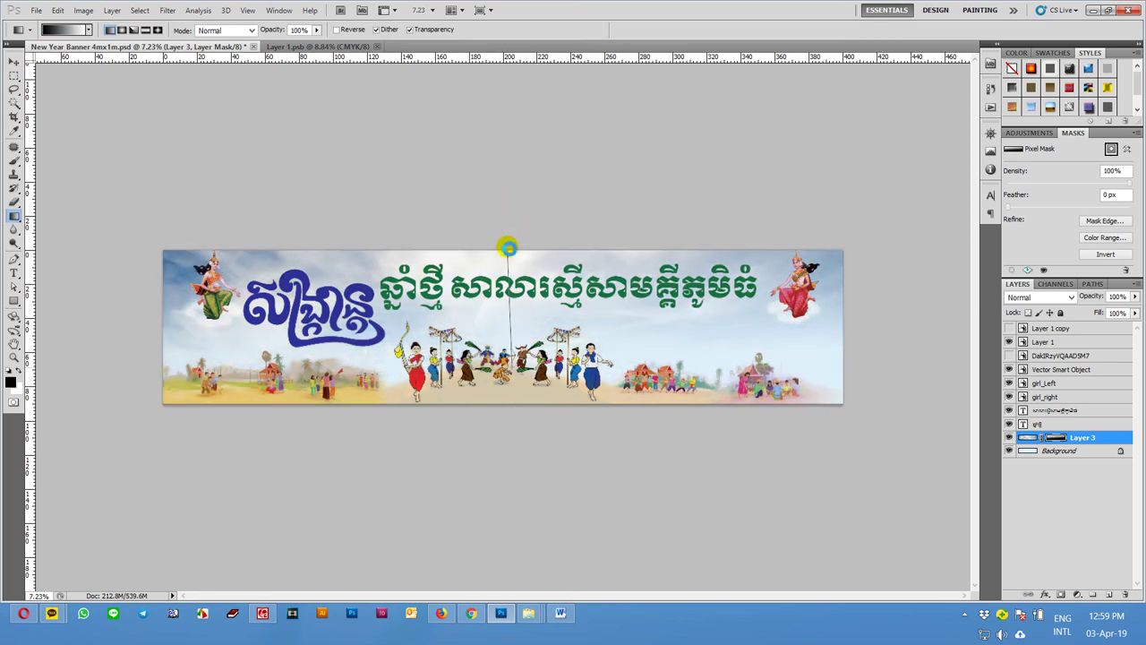
pyautogui.moveTo(501, 297); pyautogui.dragTo(504, 252)
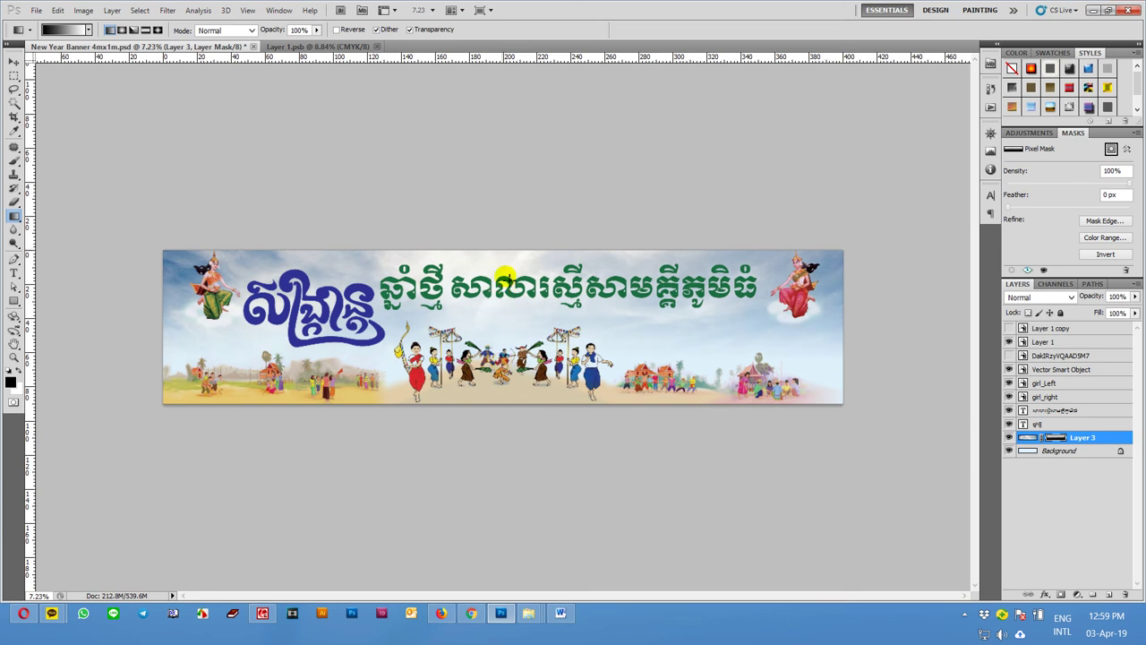
pyautogui.moveTo(502, 299); pyautogui.dragTo(507, 264)
# Add a Brightness/Contrast adjustment layer with brightness 23 above Layer 3, then reselect Layer 3
pyautogui.press('v')
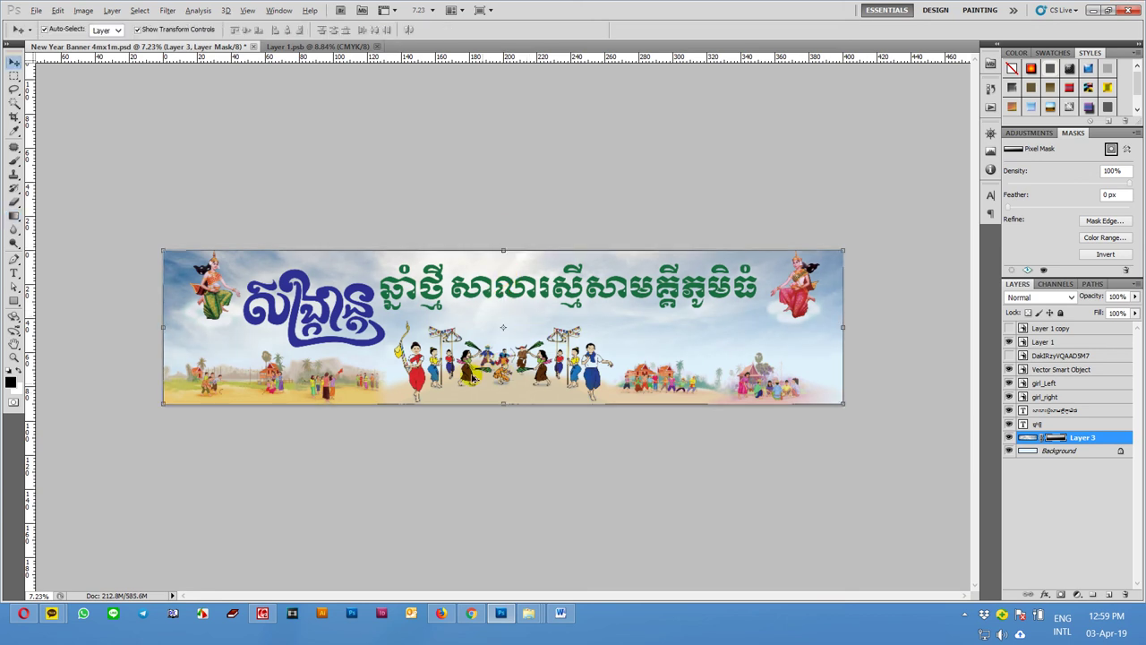
pyautogui.scroll(3, 465, 361)
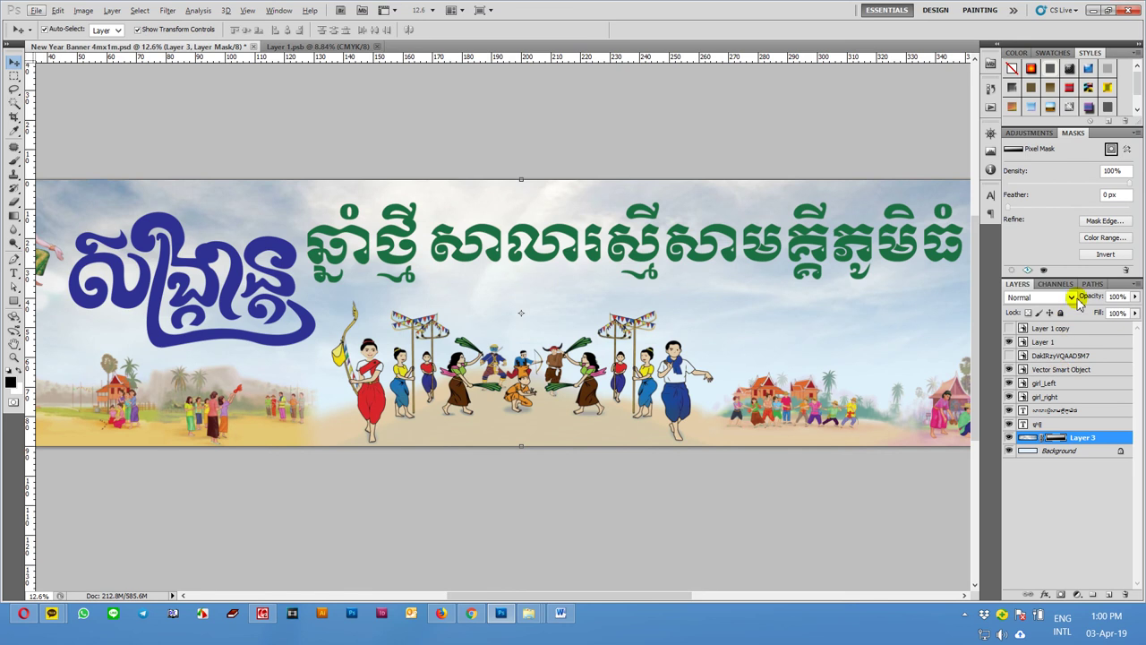
pyautogui.click(1075, 597)
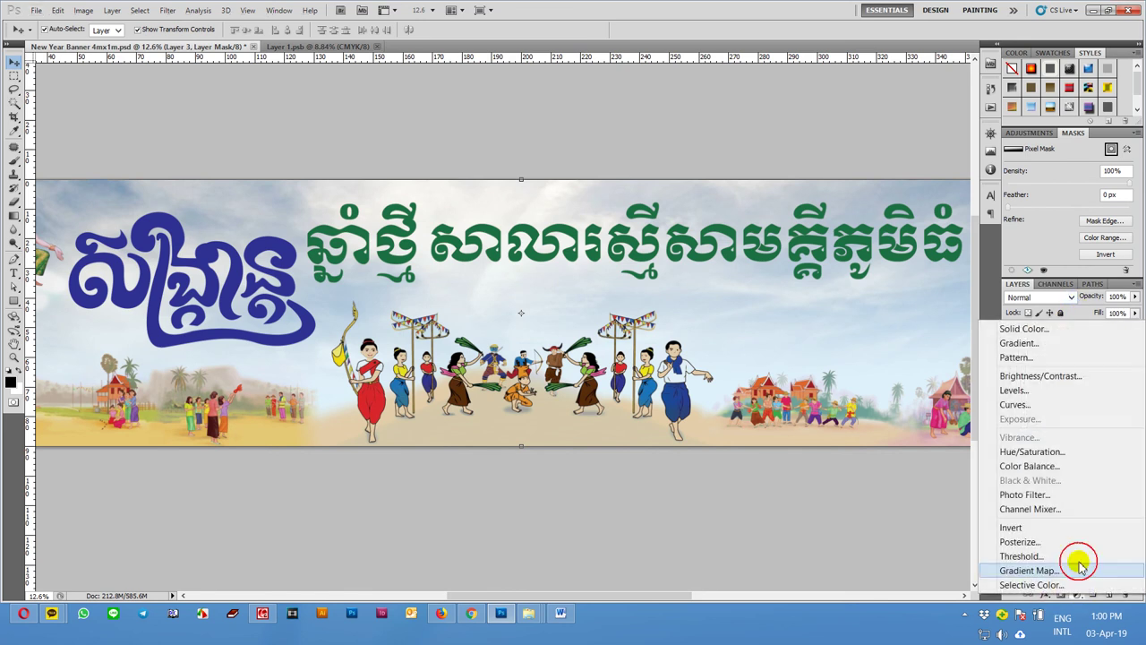
pyautogui.click(1032, 376)
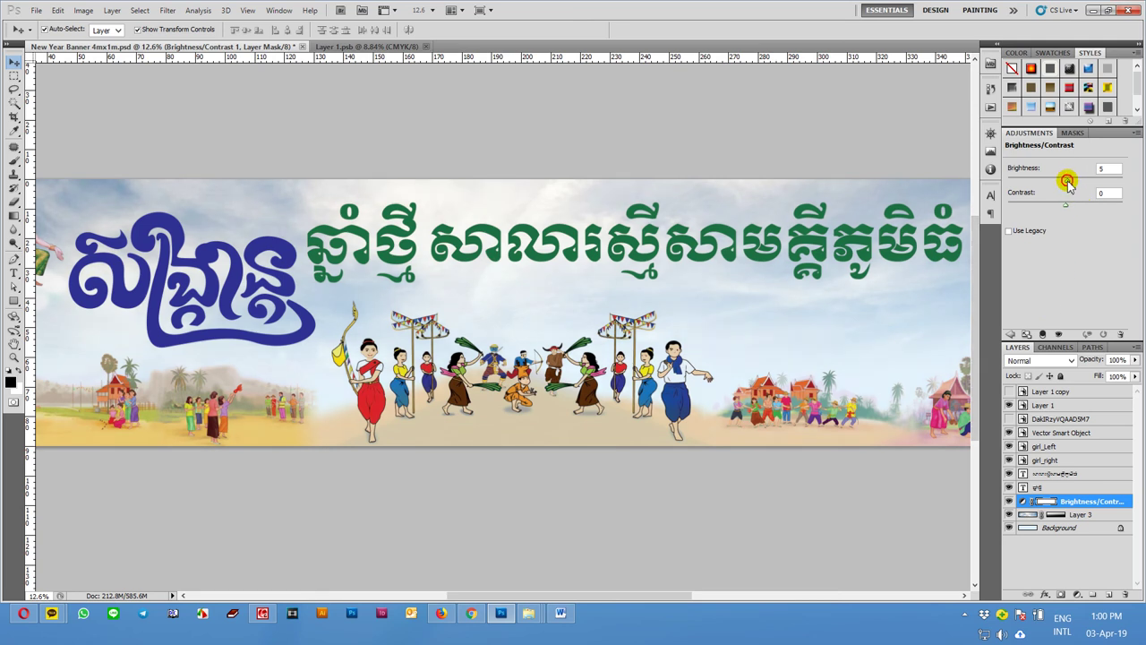
pyautogui.moveTo(1067, 182); pyautogui.dragTo(1085, 183)
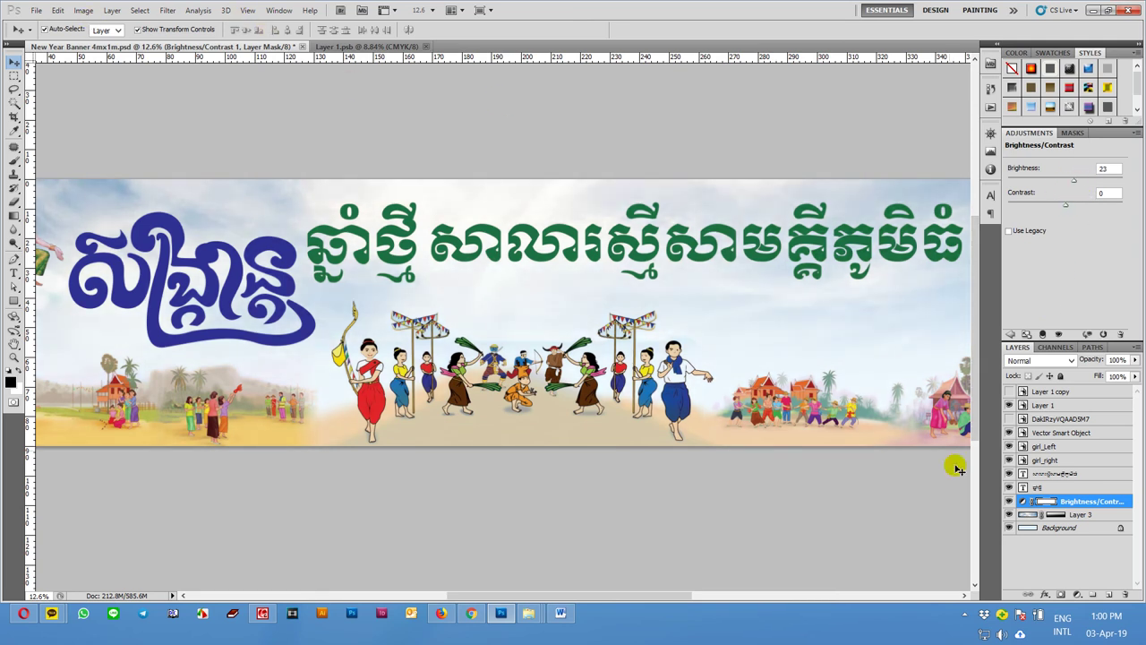
pyautogui.click(1021, 514)
pyautogui.click(80, 9)
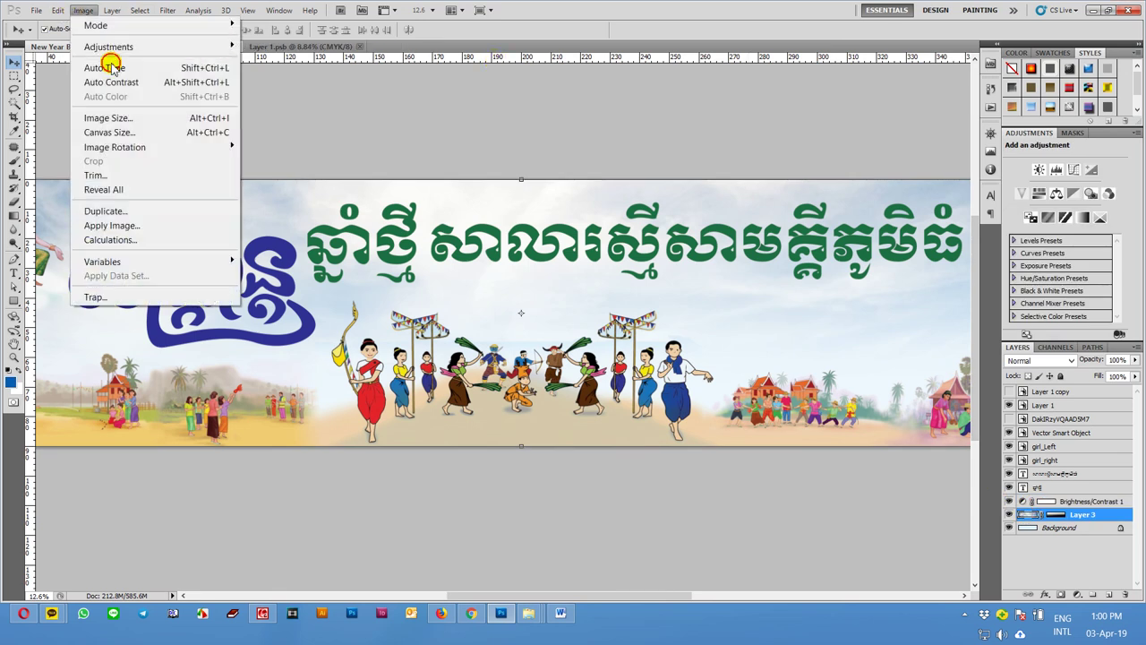
pyautogui.moveTo(108, 46)
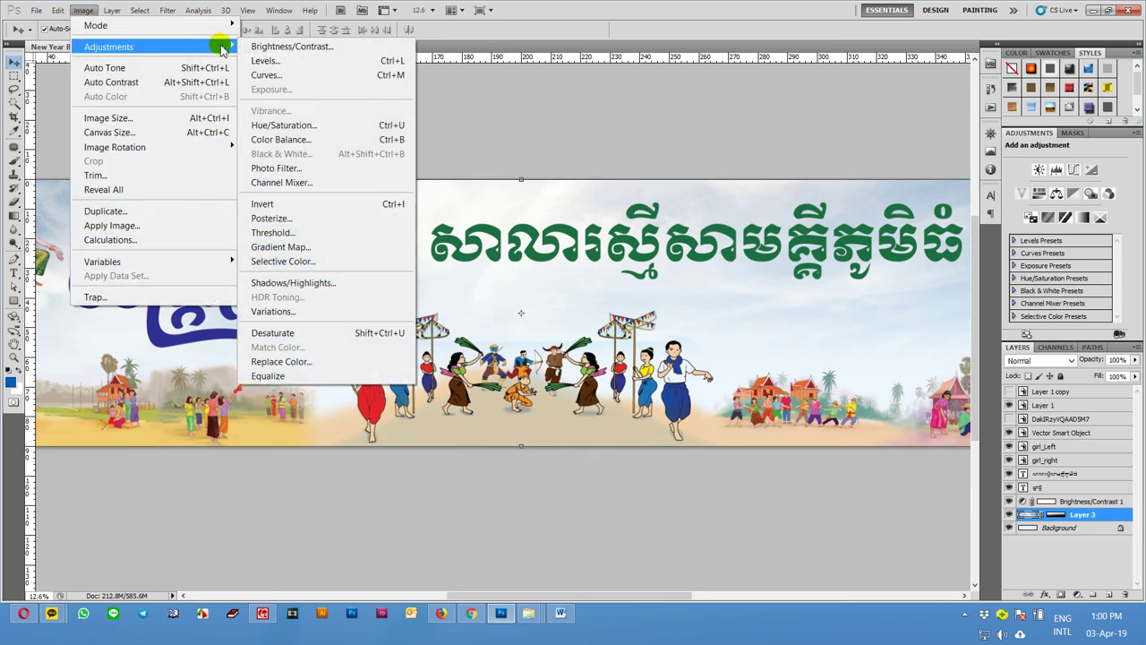
# Apply Selective Color to Layer 3 with Cyans set to +74% cyan and extra black
pyautogui.click(283, 260)
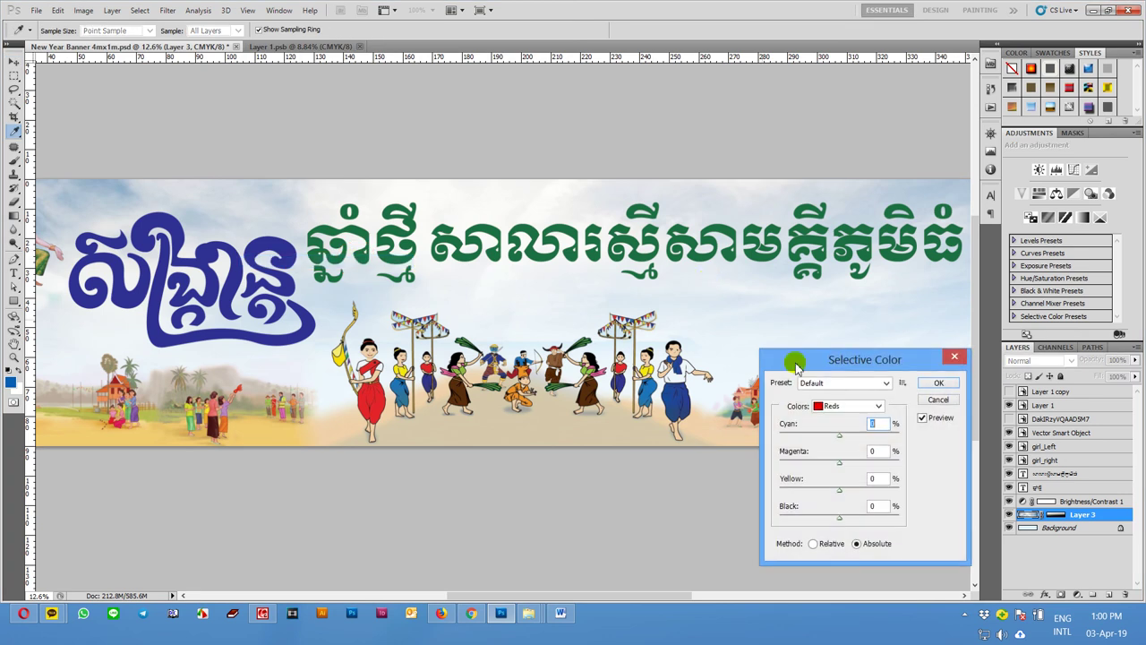
pyautogui.click(837, 412)
pyautogui.click(848, 465)
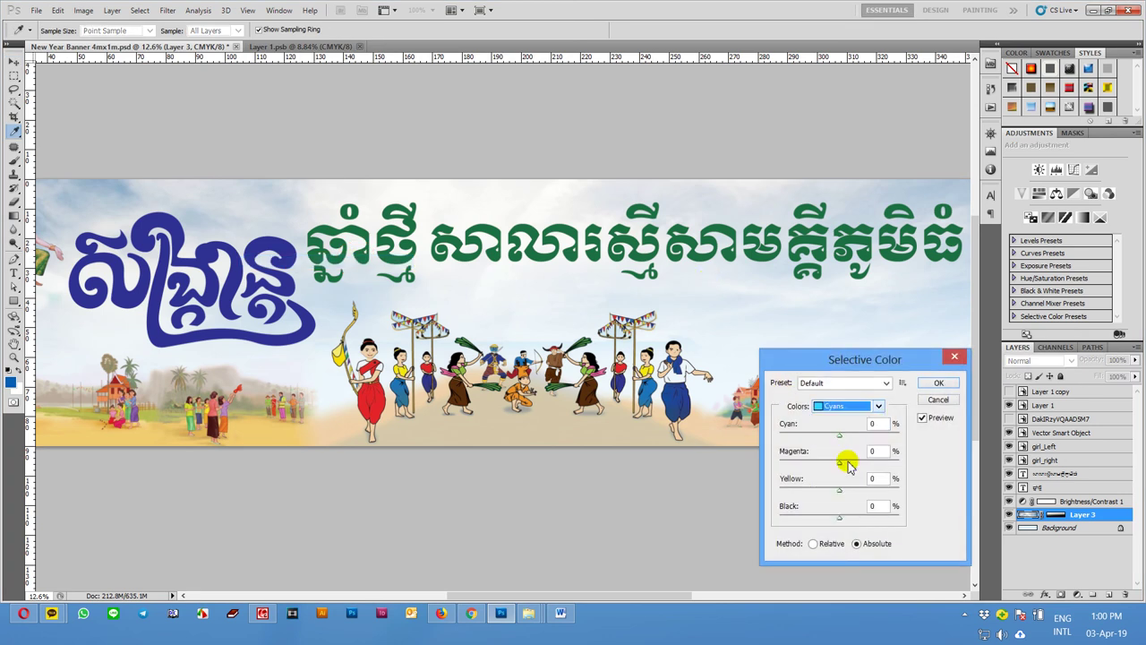
pyautogui.moveTo(839, 435); pyautogui.dragTo(885, 437)
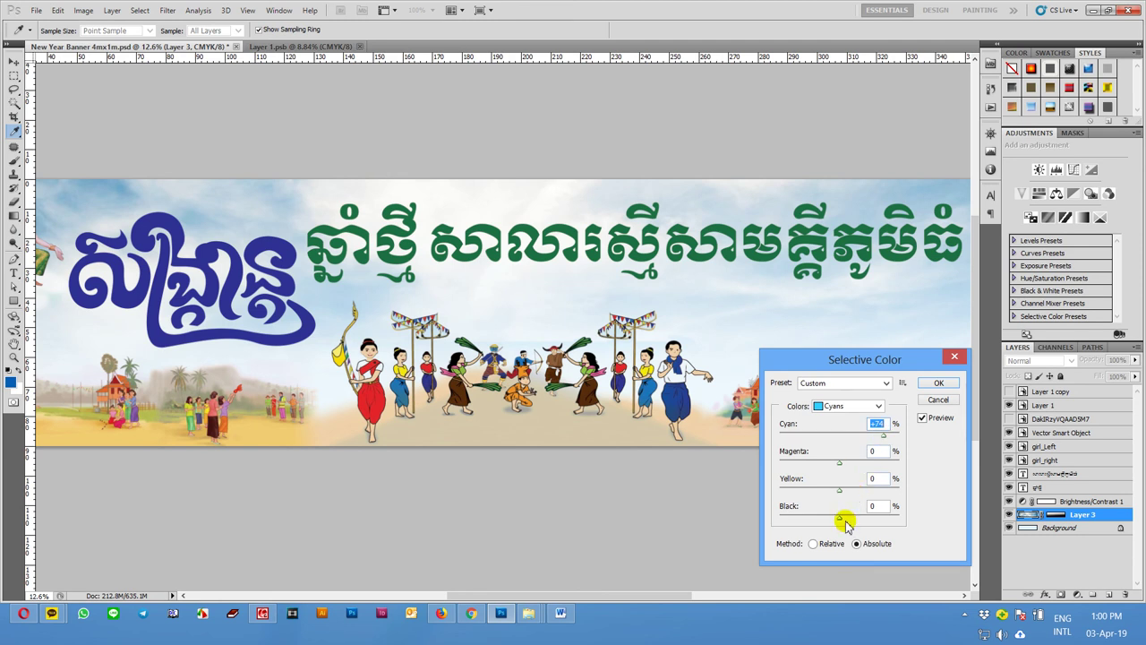
pyautogui.moveTo(840, 517); pyautogui.dragTo(871, 521)
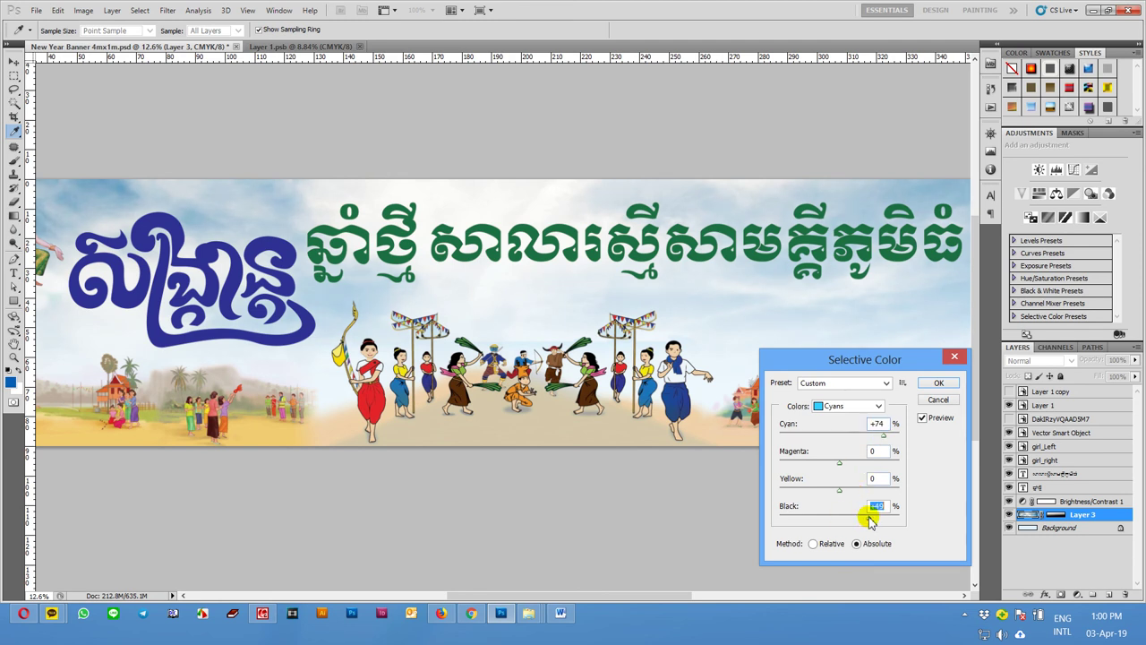
pyautogui.click(937, 384)
pyautogui.scroll(-3, 691, 392)
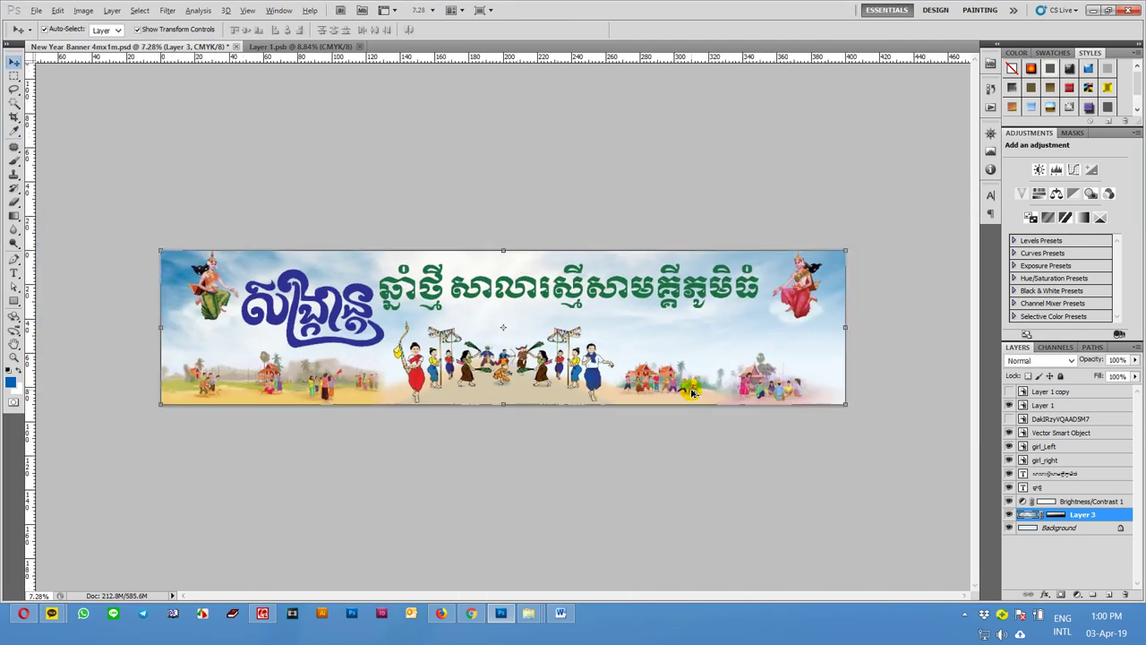
# Shape an S-curve in Curves for Layer 3 to boost the sky's contrast
pyautogui.hotkey('ctrl', 'm')
pyautogui.moveTo(208, 279)
pyautogui.mouseDown()
pyautogui.moveTo(180, 286)
pyautogui.moveTo(199, 371)
pyautogui.moveTo(178, 316)
pyautogui.mouseUp()
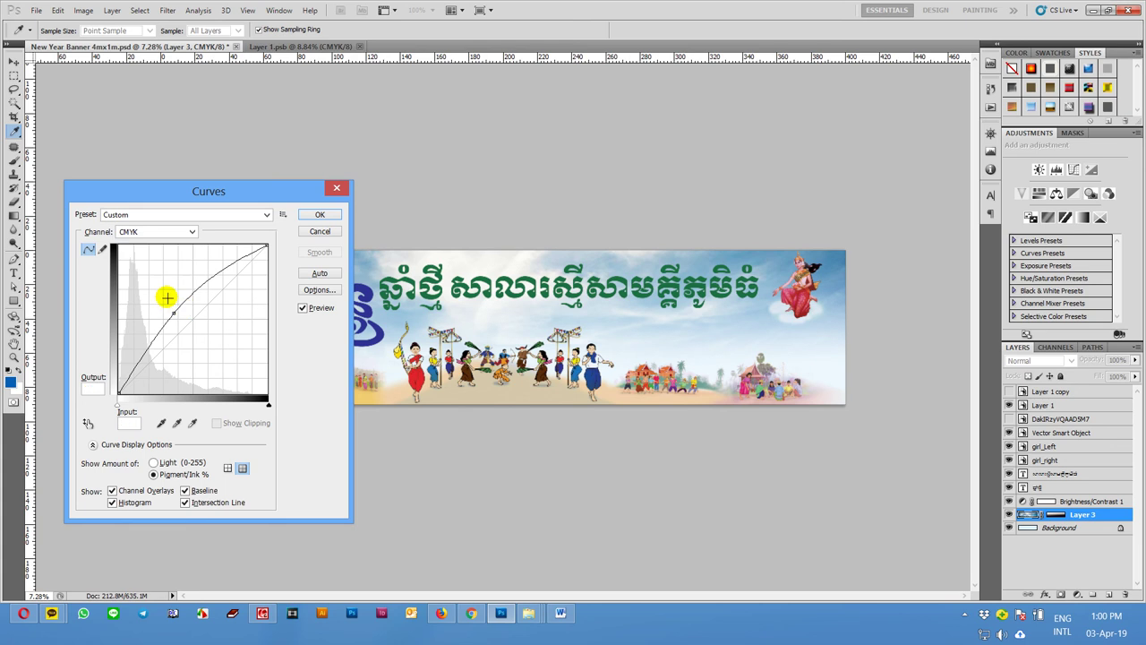
pyautogui.moveTo(207, 190); pyautogui.dragTo(898, 309)
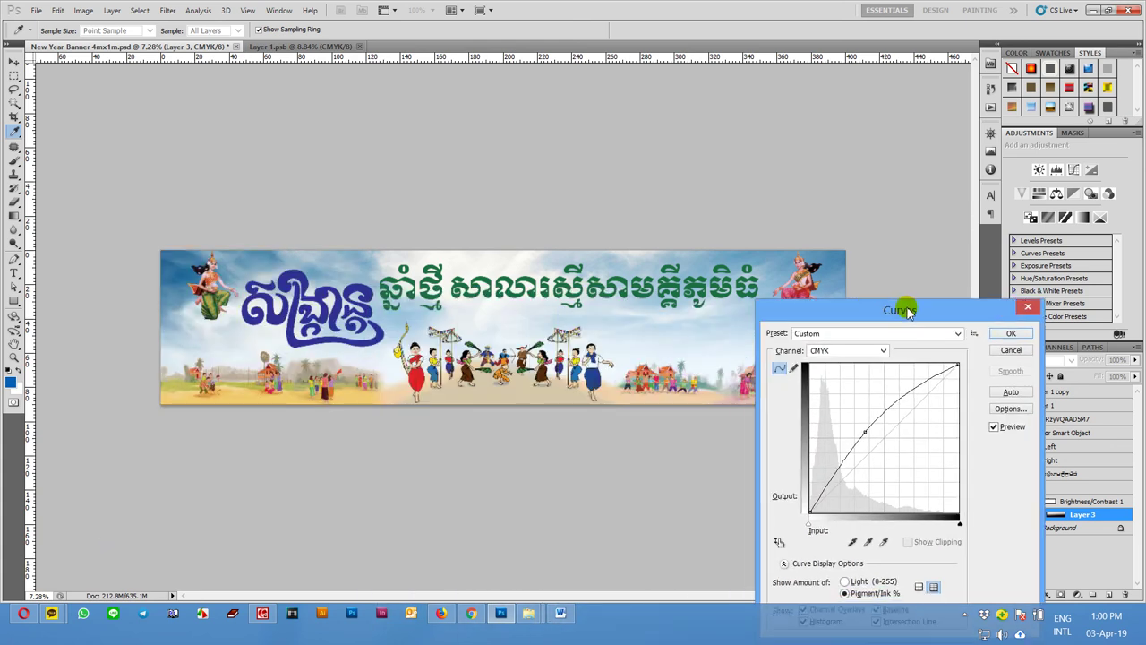
pyautogui.moveTo(865, 424)
pyautogui.mouseDown()
pyautogui.moveTo(897, 455)
pyautogui.moveTo(767, 540)
pyautogui.mouseUp()
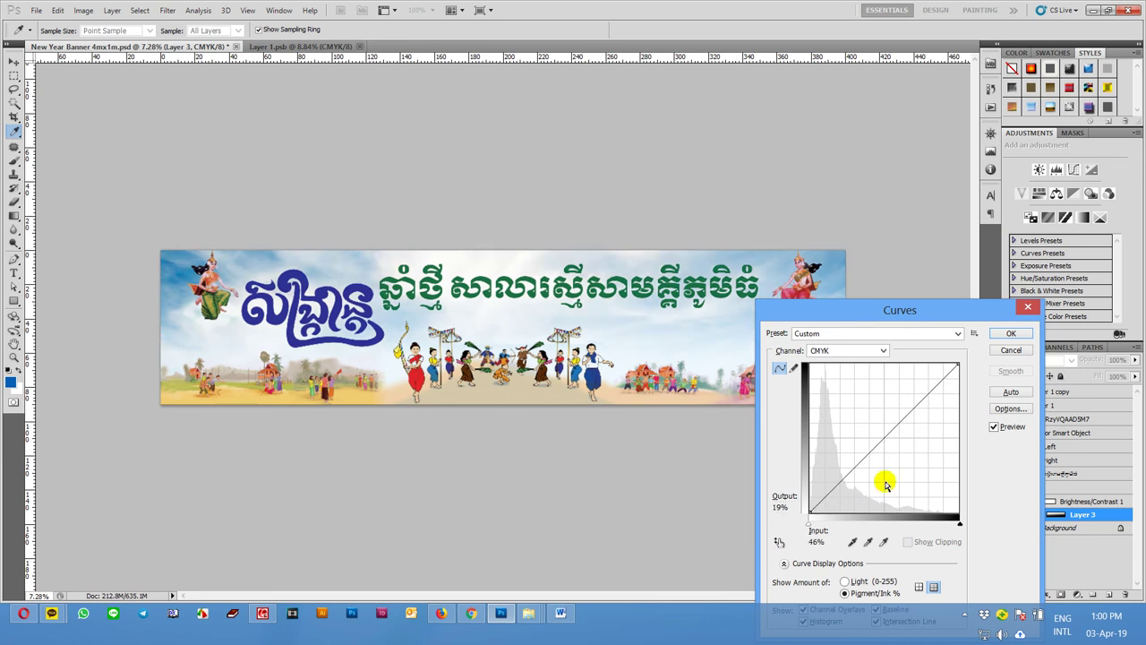
pyautogui.click(856, 477)
pyautogui.click(898, 410)
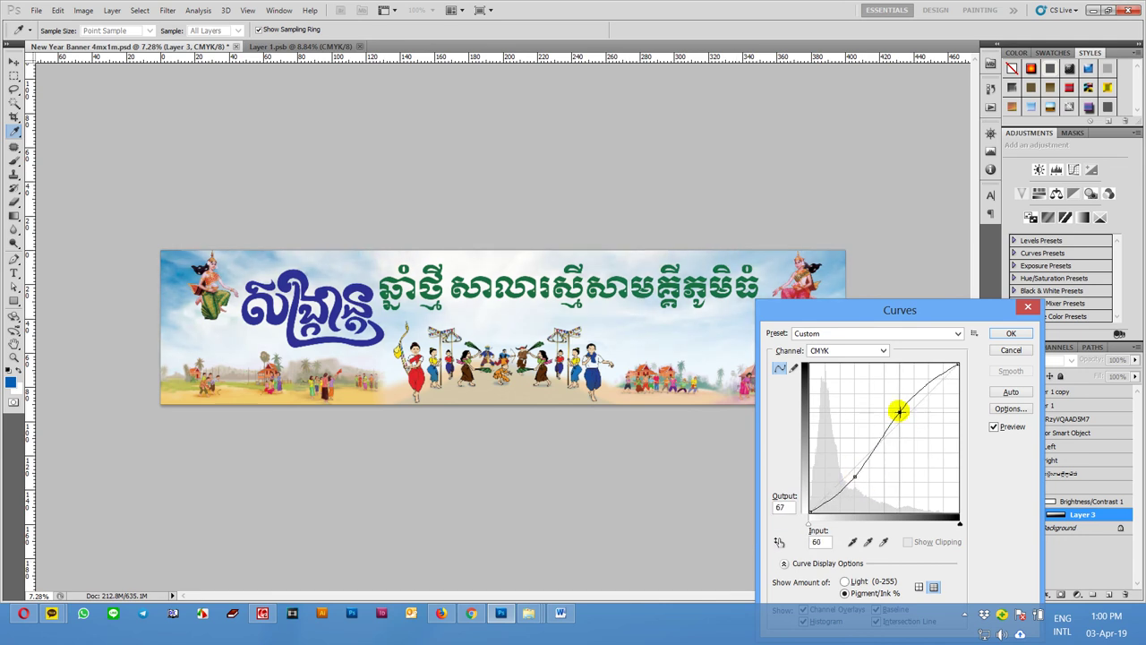
# Toggle the Curves preview to compare before and after, then apply the curve
pyautogui.click(1003, 428)
pyautogui.click(1003, 428)
pyautogui.click(1002, 427)
pyautogui.click(1002, 427)
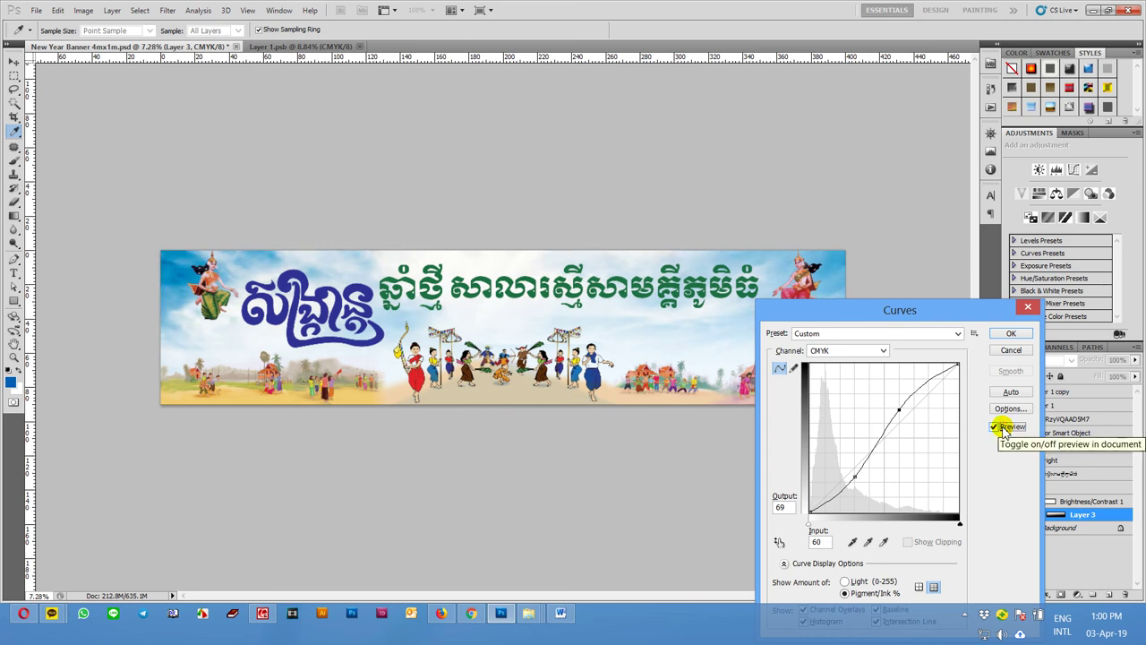
pyautogui.click(1003, 427)
pyautogui.click(1002, 427)
pyautogui.click(1012, 335)
# Select Layer 1's dancers-and-villages artwork and nudge it slightly right and down
pyautogui.press('v')
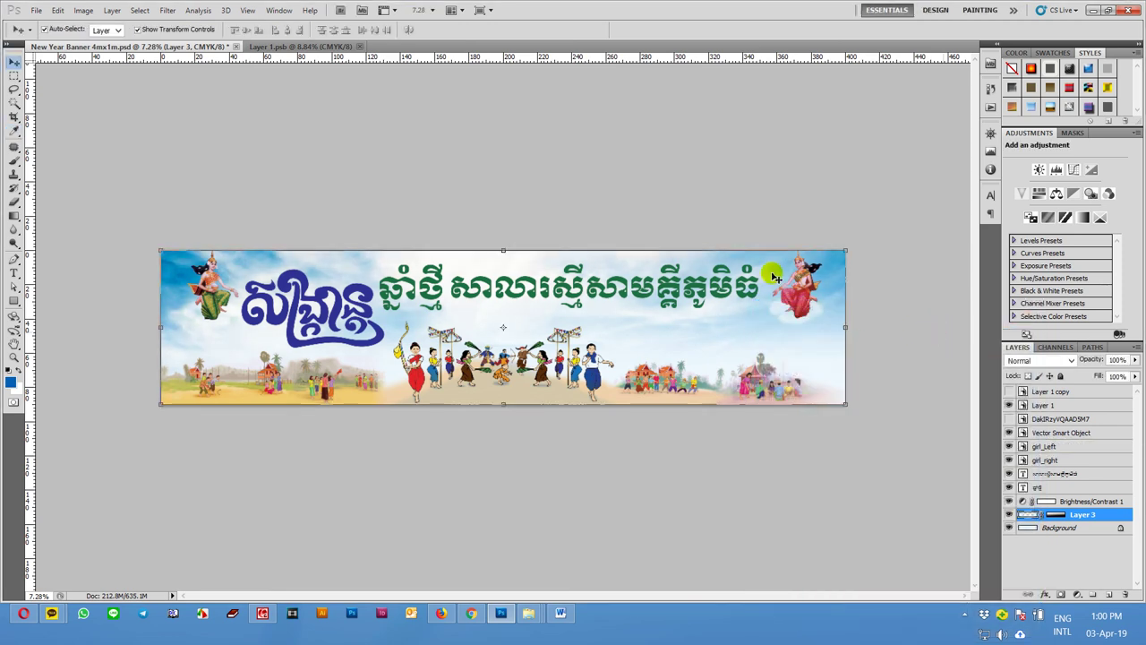
pyautogui.click(792, 284)
pyautogui.click(936, 475)
pyautogui.click(731, 397)
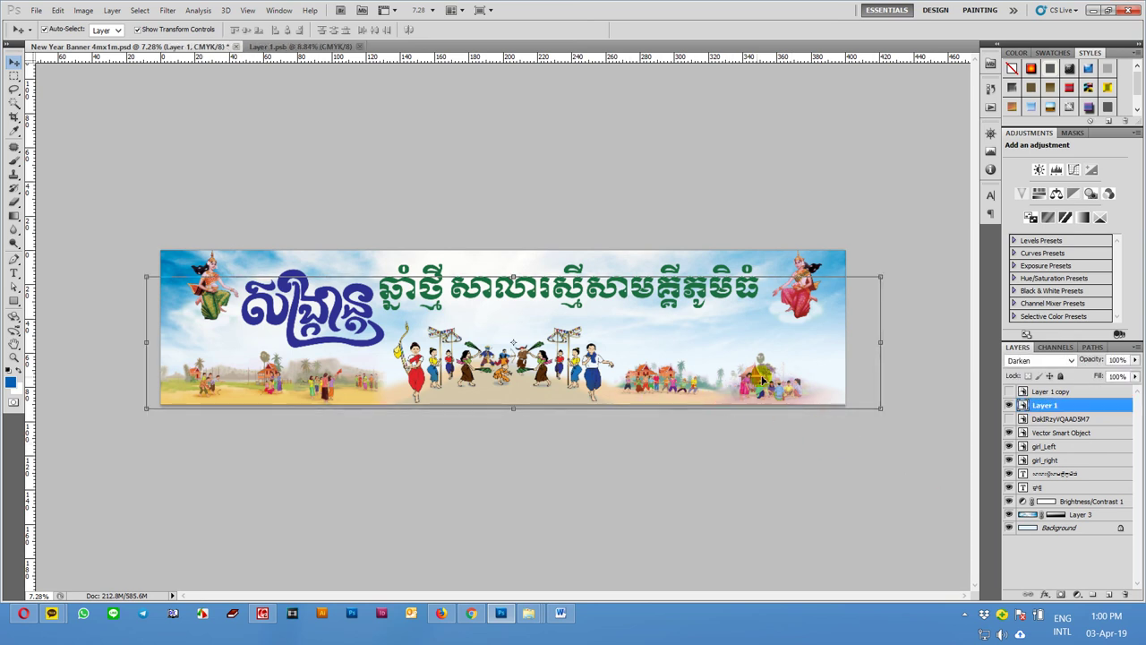
pyautogui.click(1009, 405)
pyautogui.click(1009, 406)
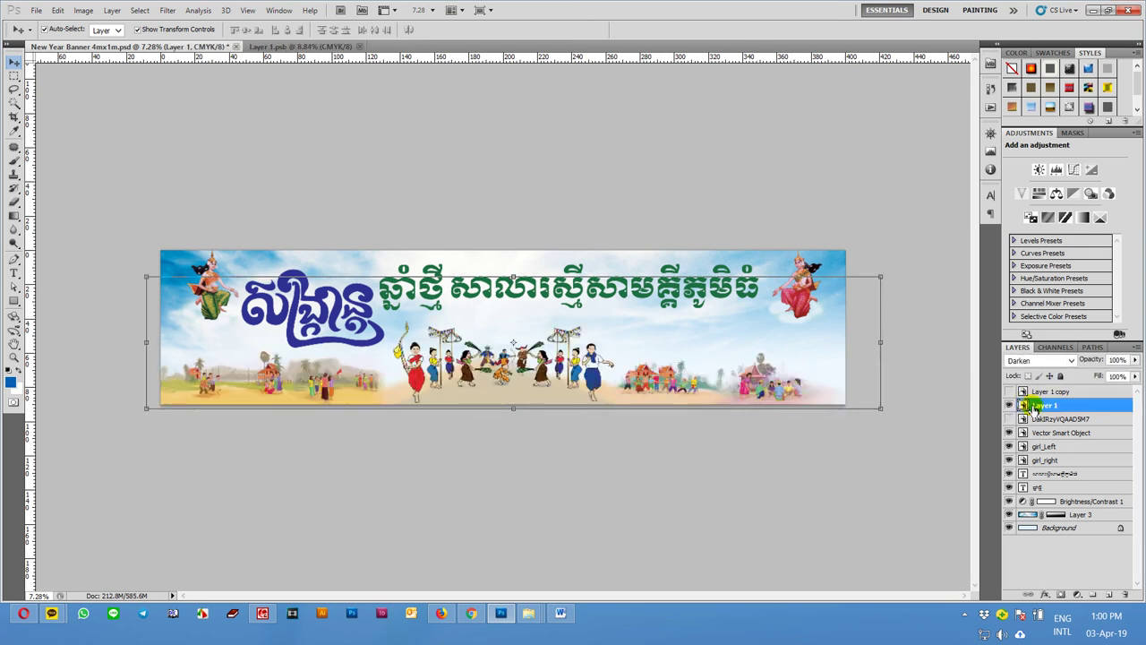
pyautogui.moveTo(703, 404); pyautogui.dragTo(717, 400)
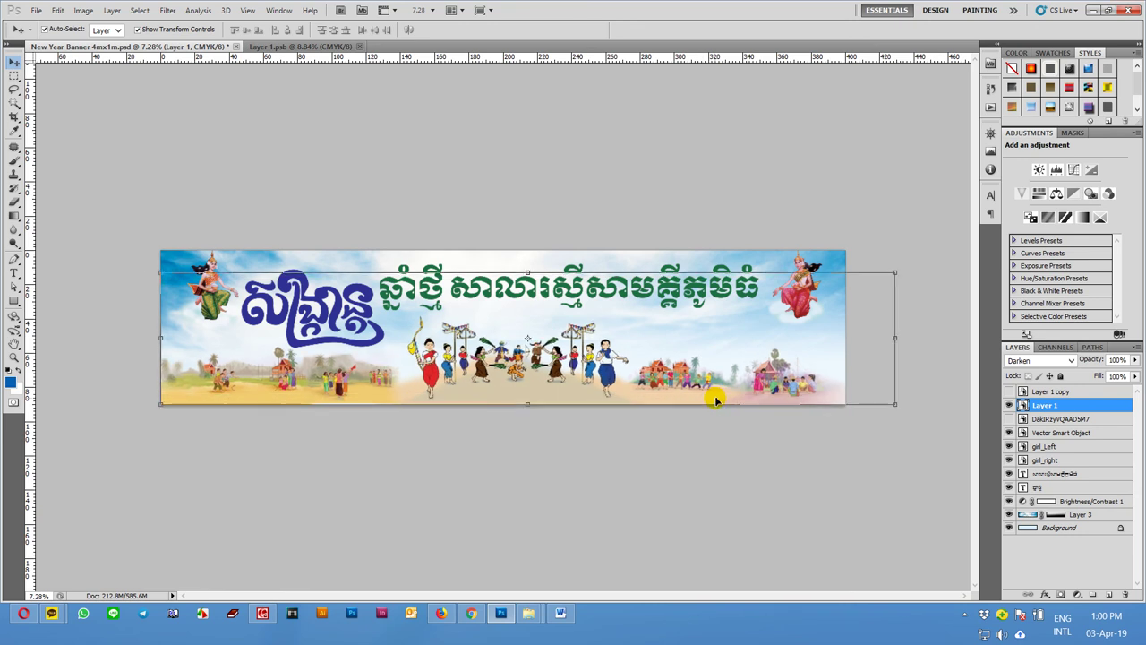
pyautogui.moveTo(717, 401); pyautogui.dragTo(708, 385)
# Shift the dancers slightly left, lock Layer 1, and select the blue logo layer
pyautogui.click(611, 362)
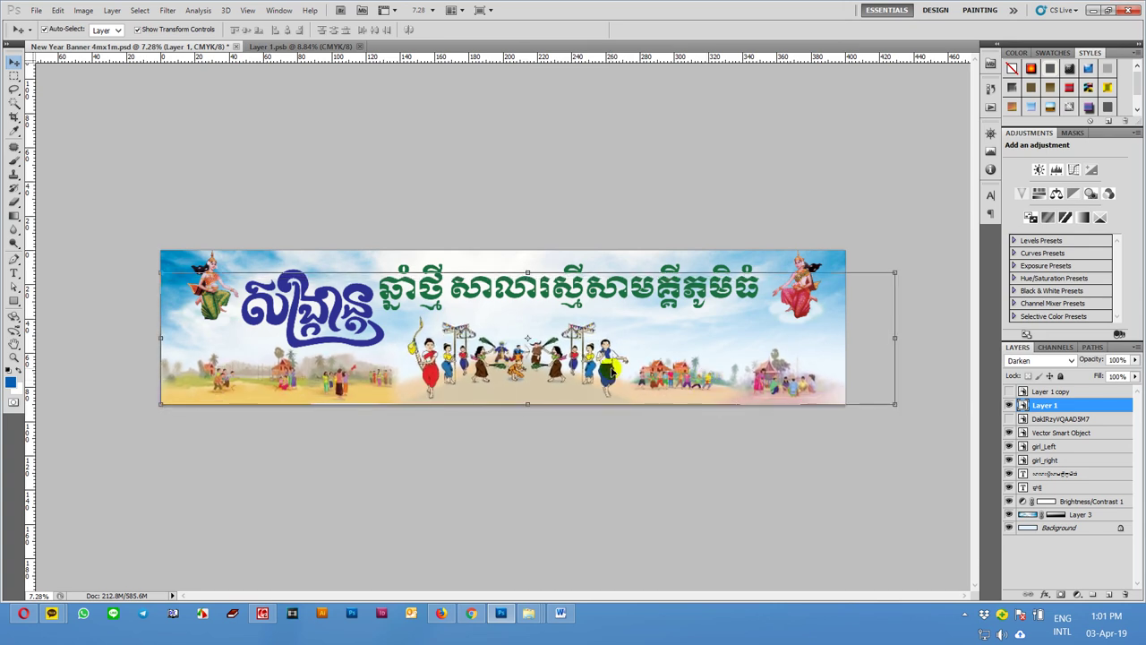
pyautogui.moveTo(566, 383); pyautogui.dragTo(562, 383)
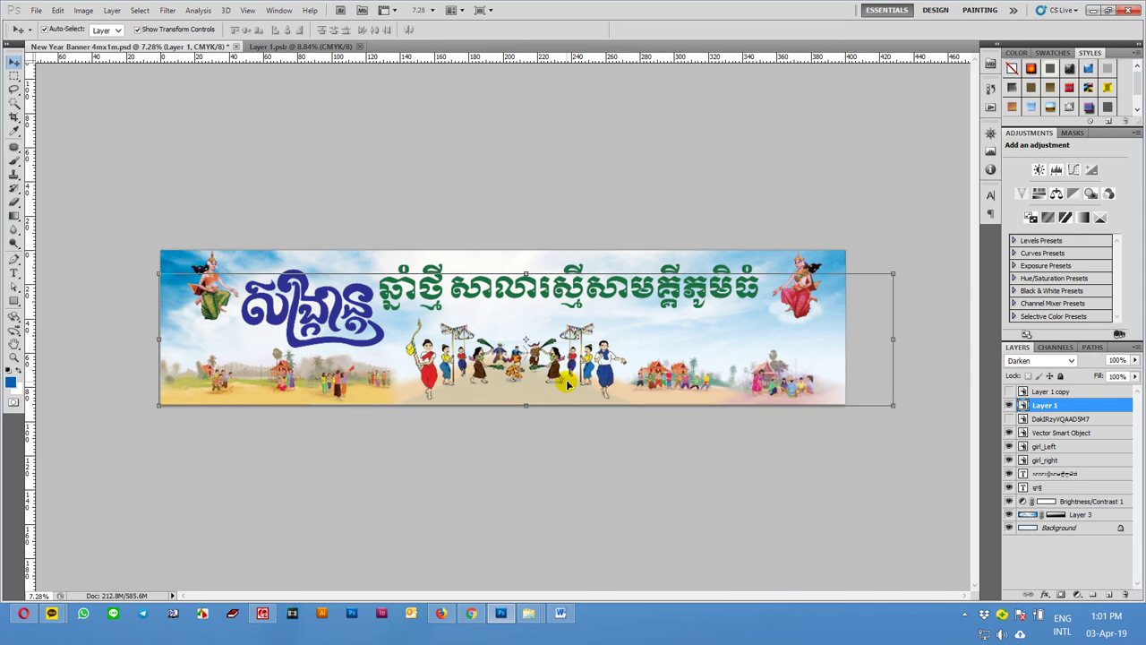
pyautogui.click(665, 460)
pyautogui.click(1043, 404)
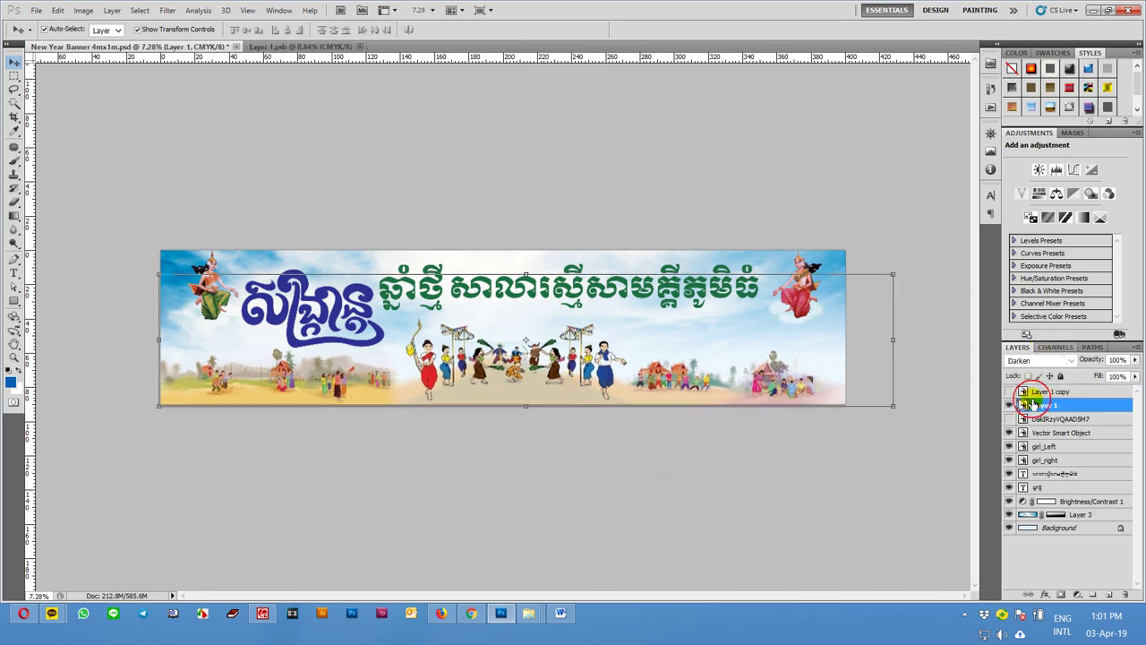
pyautogui.click(1061, 376)
pyautogui.scroll(3, 369, 309)
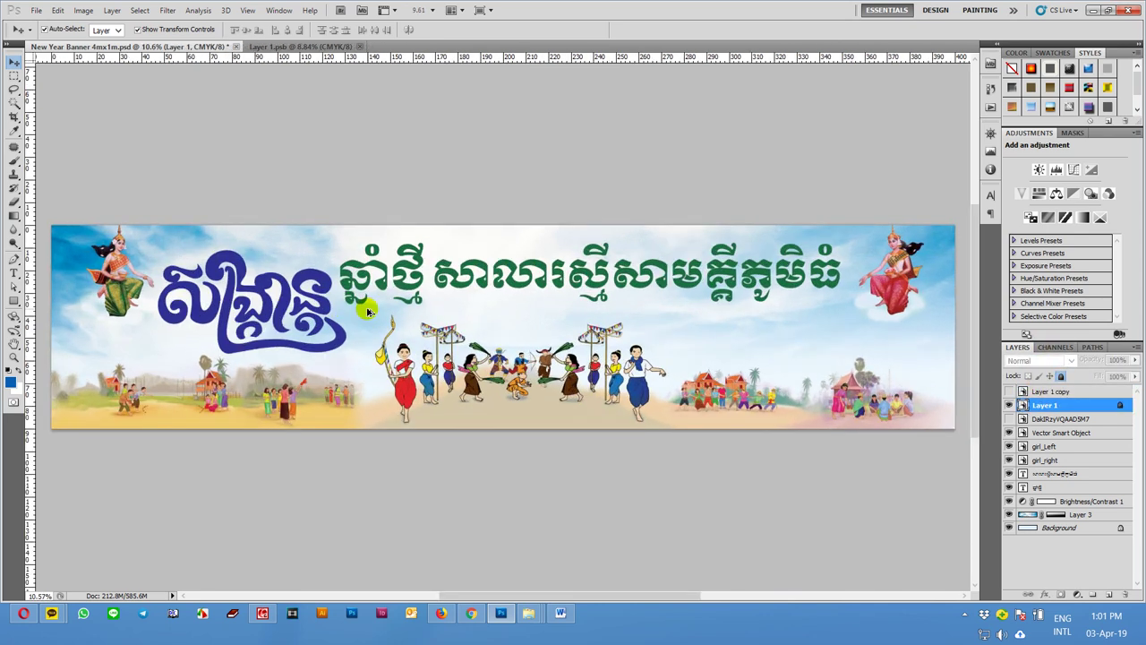
pyautogui.click(1052, 432)
# Hide the blue logo and place the text cursor at the start of the green Khmer title
pyautogui.click(1009, 433)
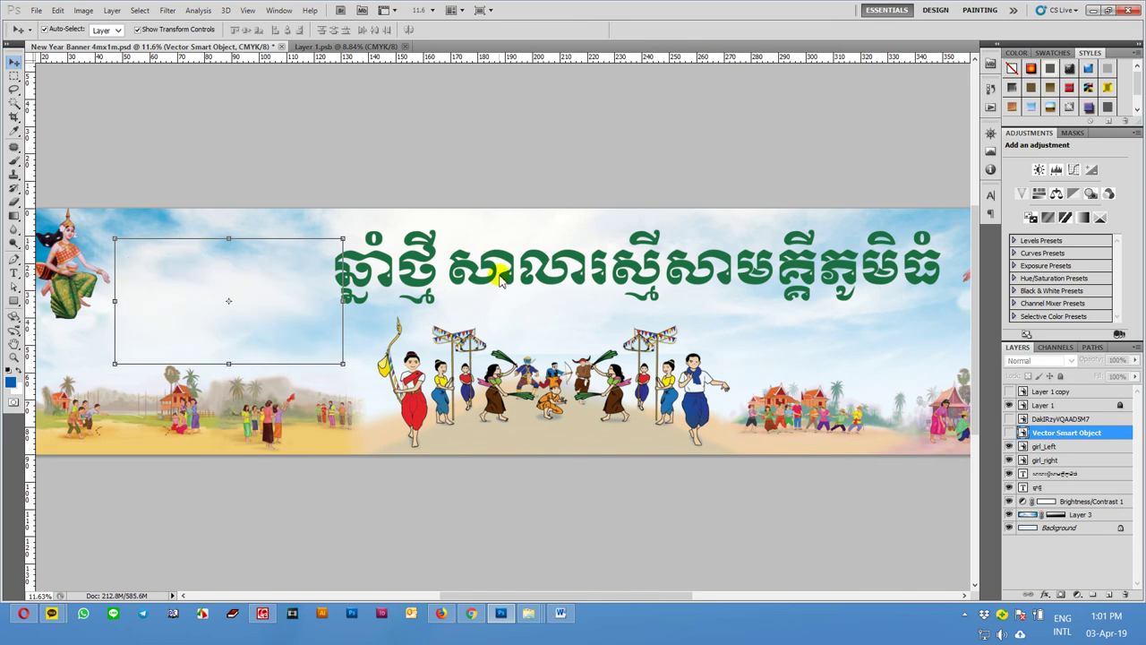
pyautogui.click(504, 279)
pyautogui.click(396, 276)
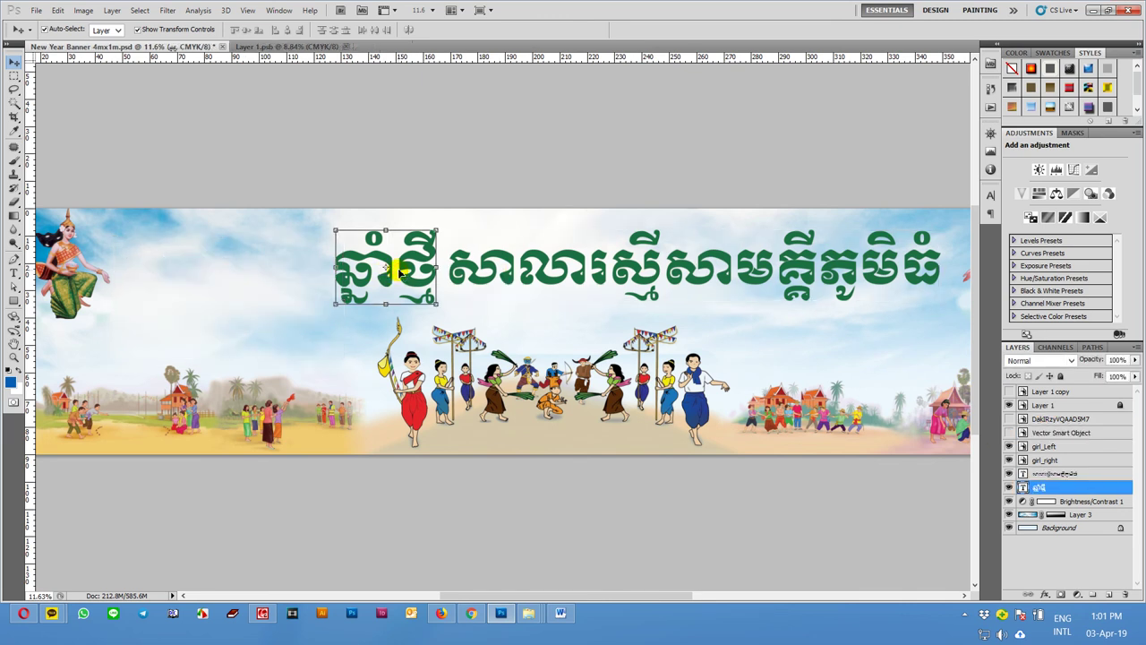
pyautogui.press('t')
pyautogui.click(334, 281)
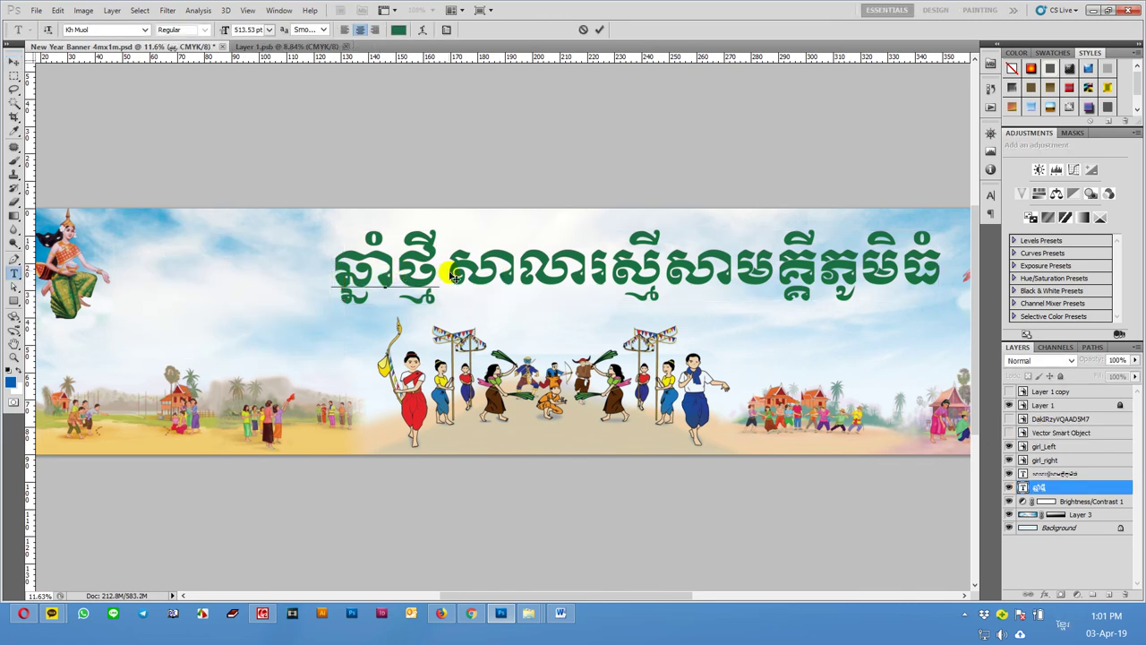
# Type 'សង្ក្រាន្ត' at the title's beginning and commit the text edit
pyautogui.write('ស')
pyautogui.press('BackSpace')
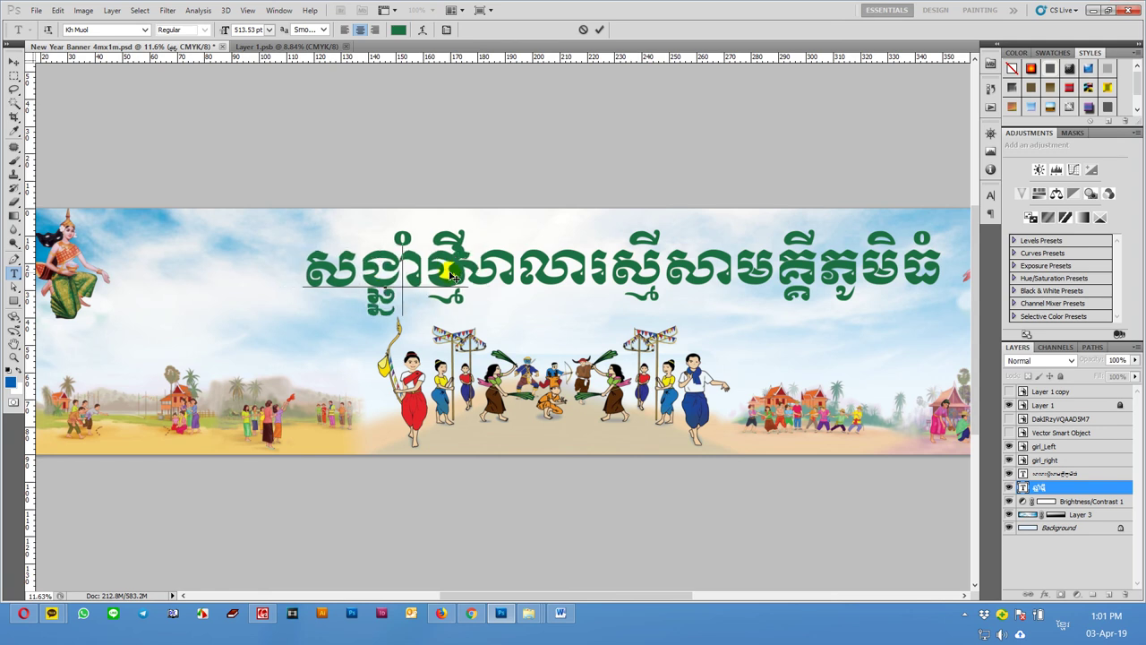
pyautogui.write('ក្រ')
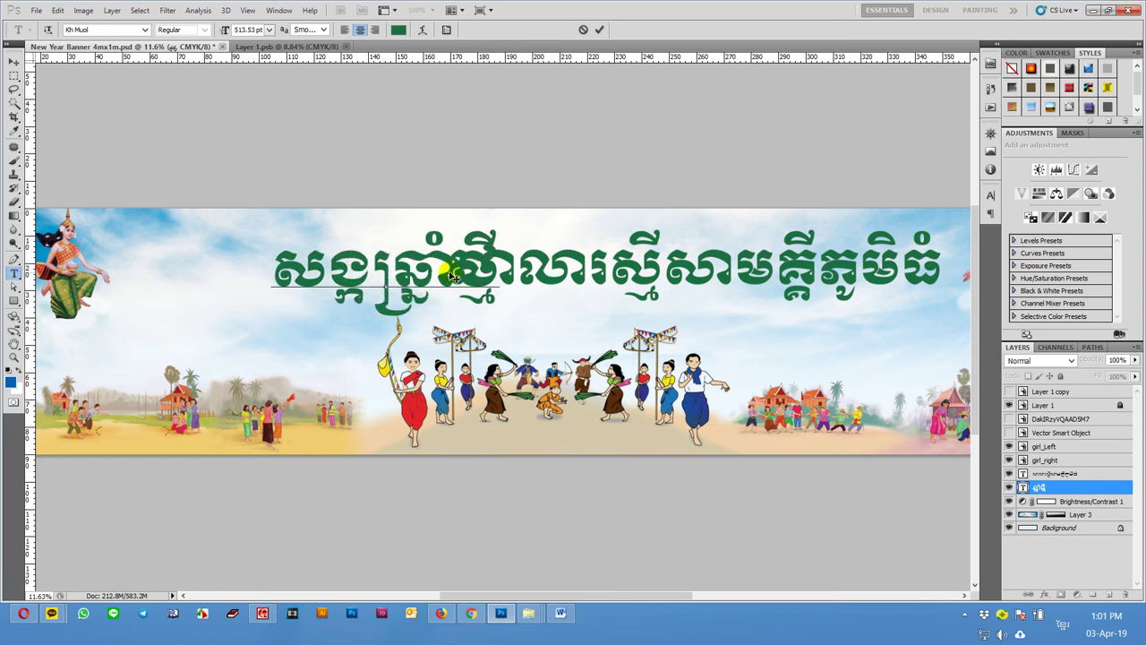
pyautogui.hotkey('ctrl', 'z')
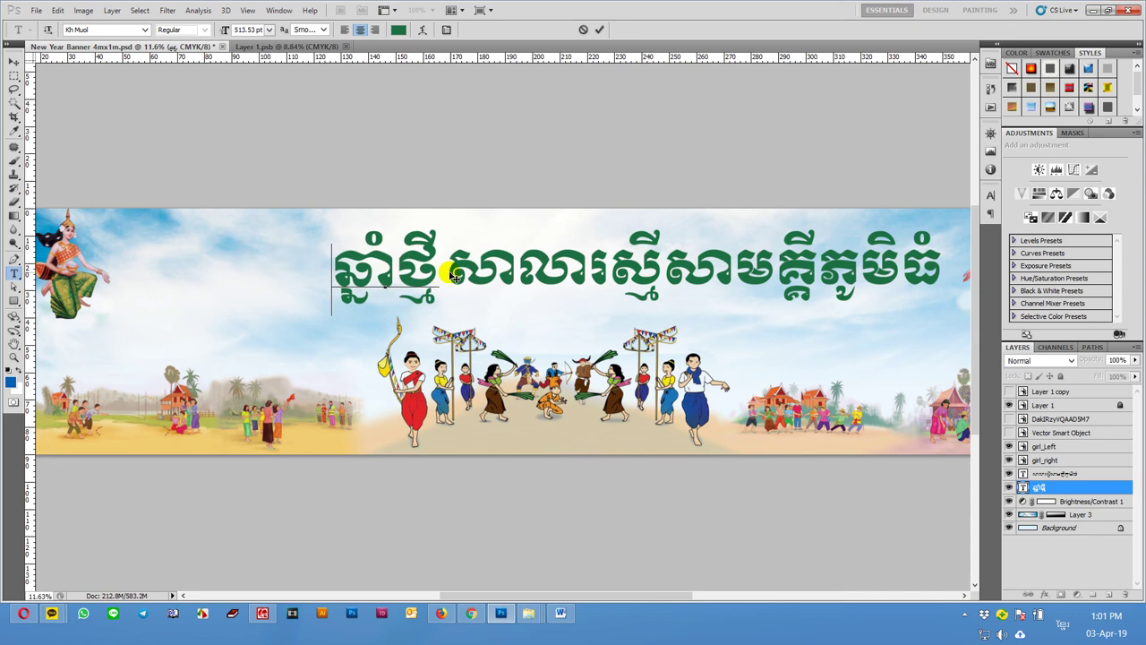
pyautogui.write('សង')
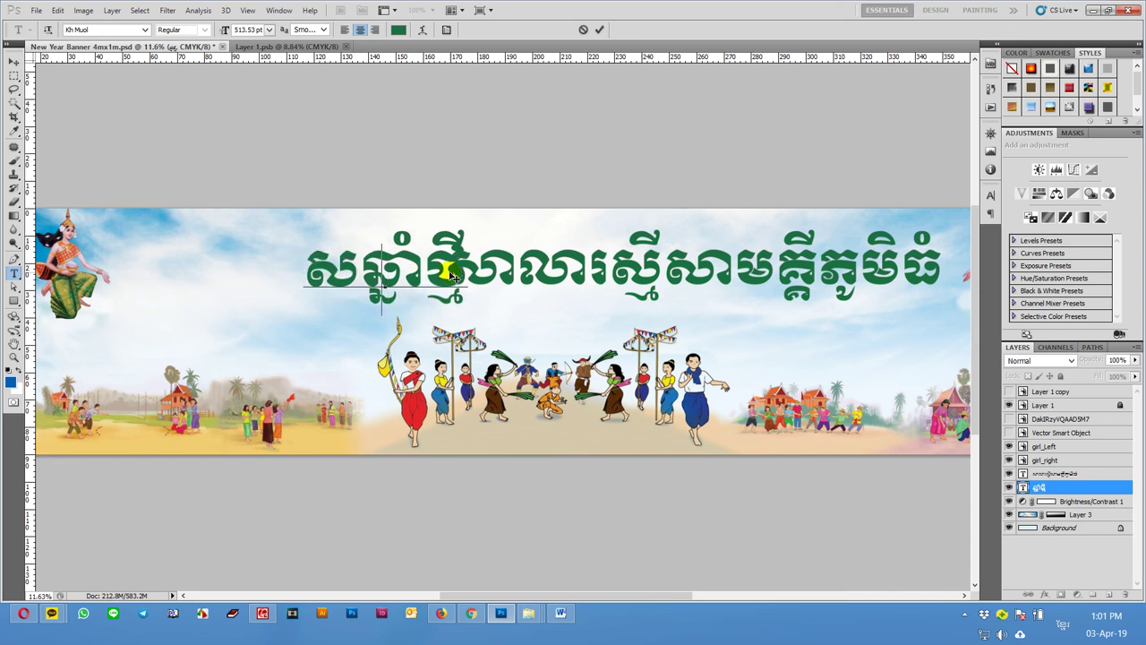
pyautogui.write('្ក្រាន្ត')
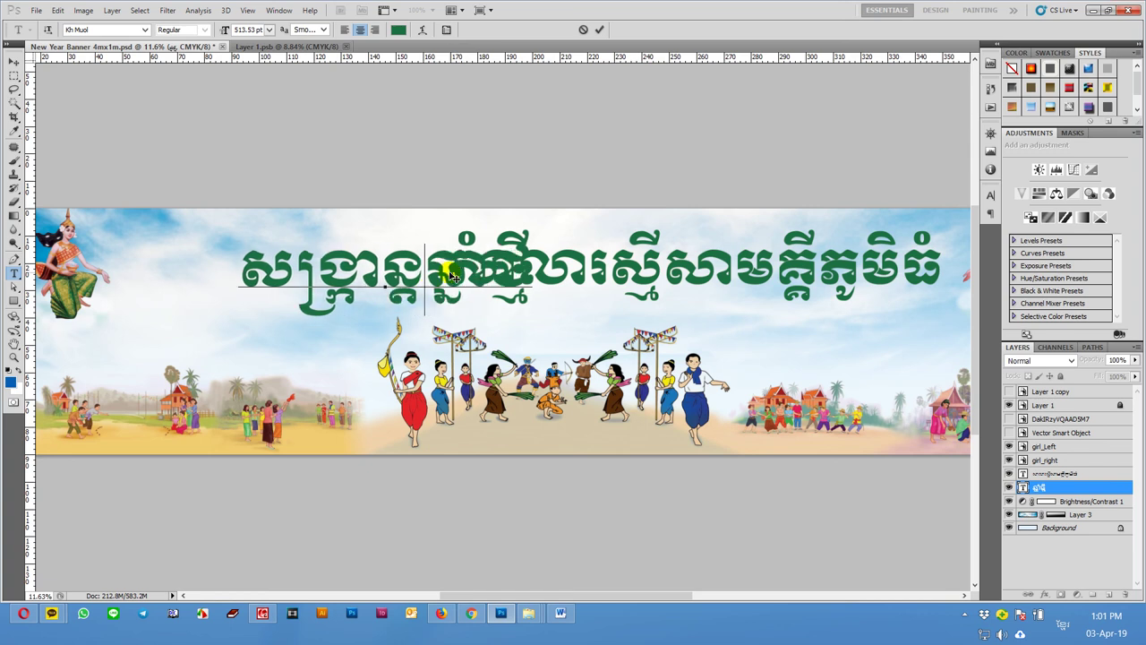
pyautogui.hotkey('ctrl', 'Return')
# Move the first title word and the second phrase so they no longer overlap
pyautogui.press('v')
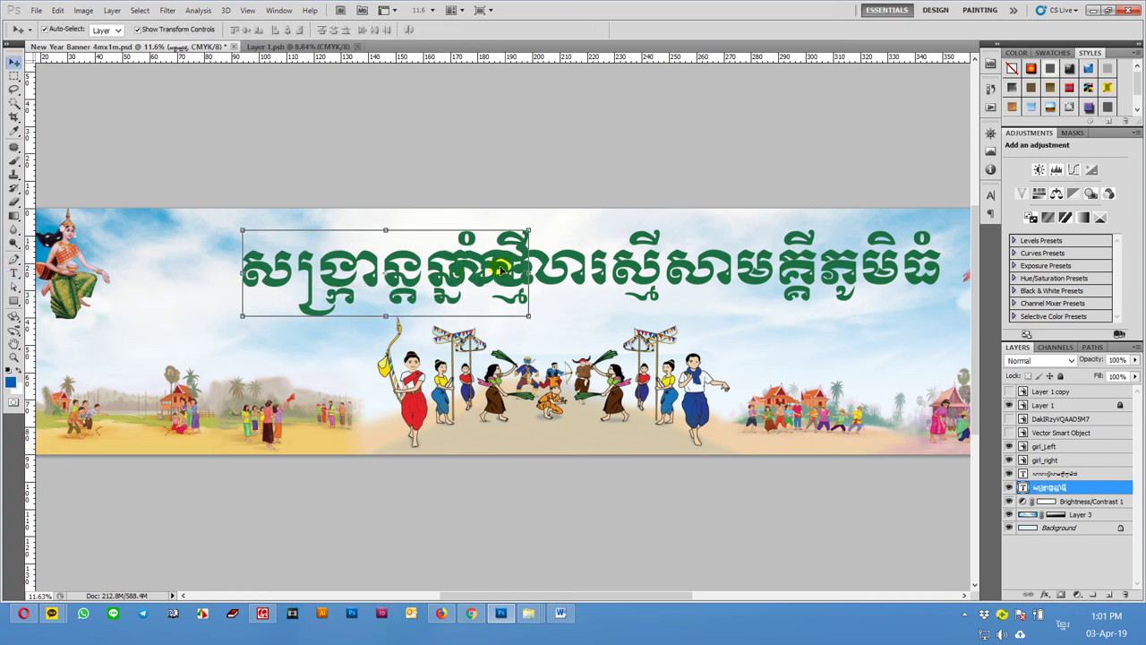
pyautogui.moveTo(370, 282); pyautogui.dragTo(321, 281)
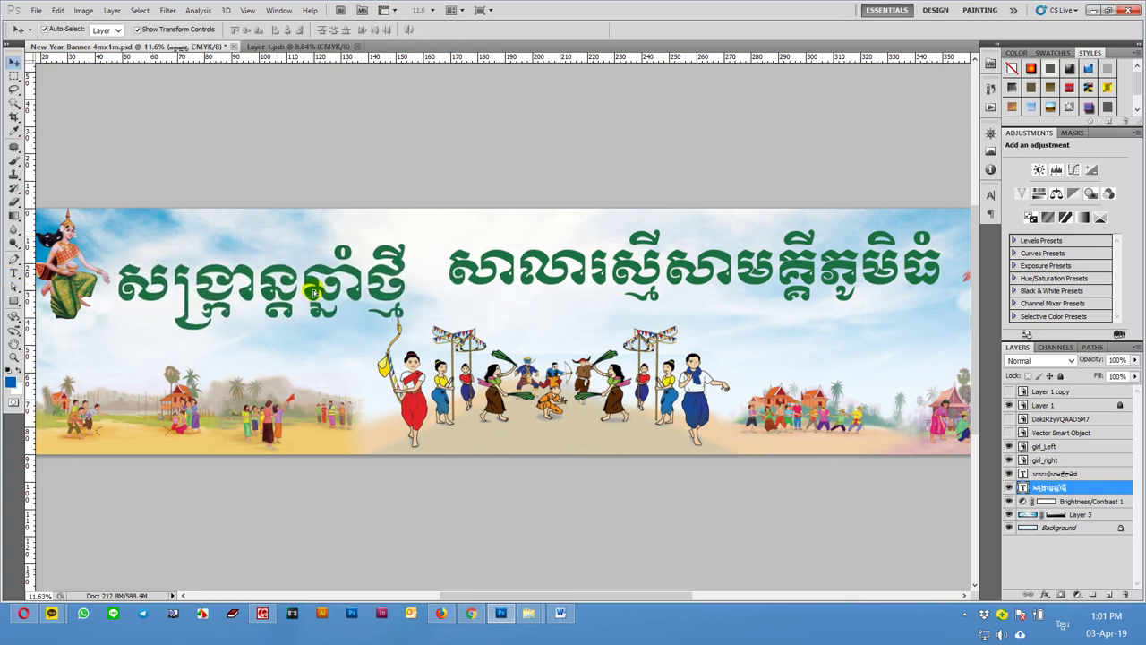
pyautogui.scroll(-1, 397, 300)
pyautogui.moveTo(604, 294)
pyautogui.mouseDown()
pyautogui.moveTo(631, 286)
pyautogui.moveTo(523, 322)
pyautogui.mouseUp()
pyautogui.moveTo(355, 279)
pyautogui.mouseDown()
pyautogui.moveTo(555, 265)
pyautogui.moveTo(424, 269)
pyautogui.mouseUp()
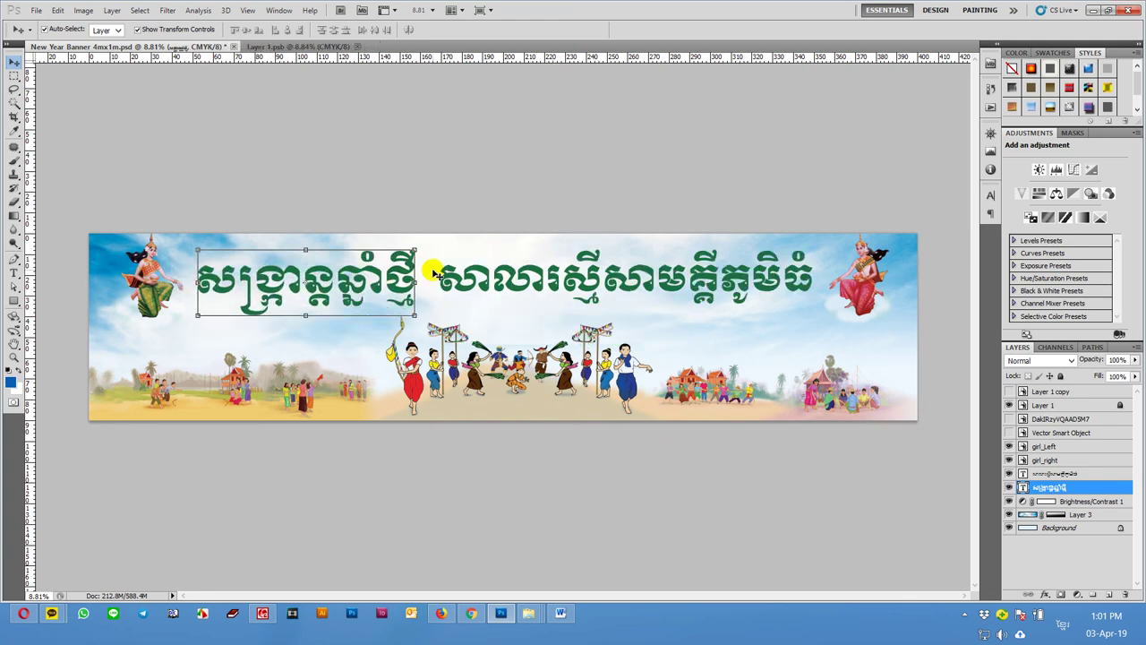
# Shift the second title phrase right, briefly show the blue logo, then nudge it 14 px left
pyautogui.click(574, 284)
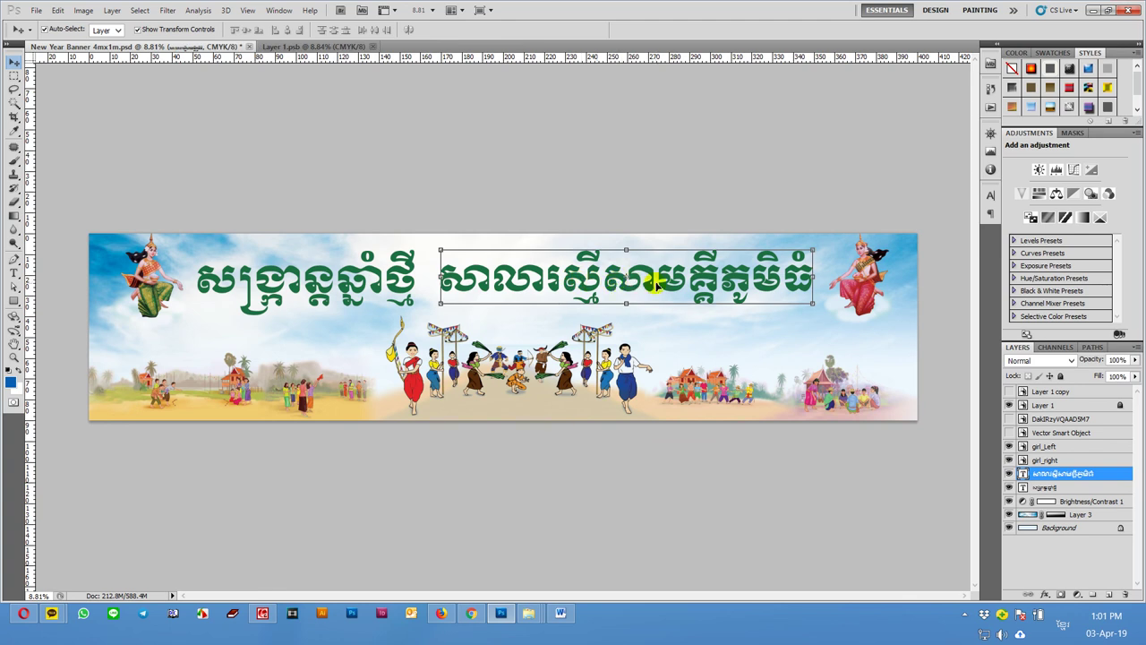
pyautogui.moveTo(657, 284); pyautogui.dragTo(673, 285)
pyautogui.click(796, 292)
pyautogui.click(1009, 432)
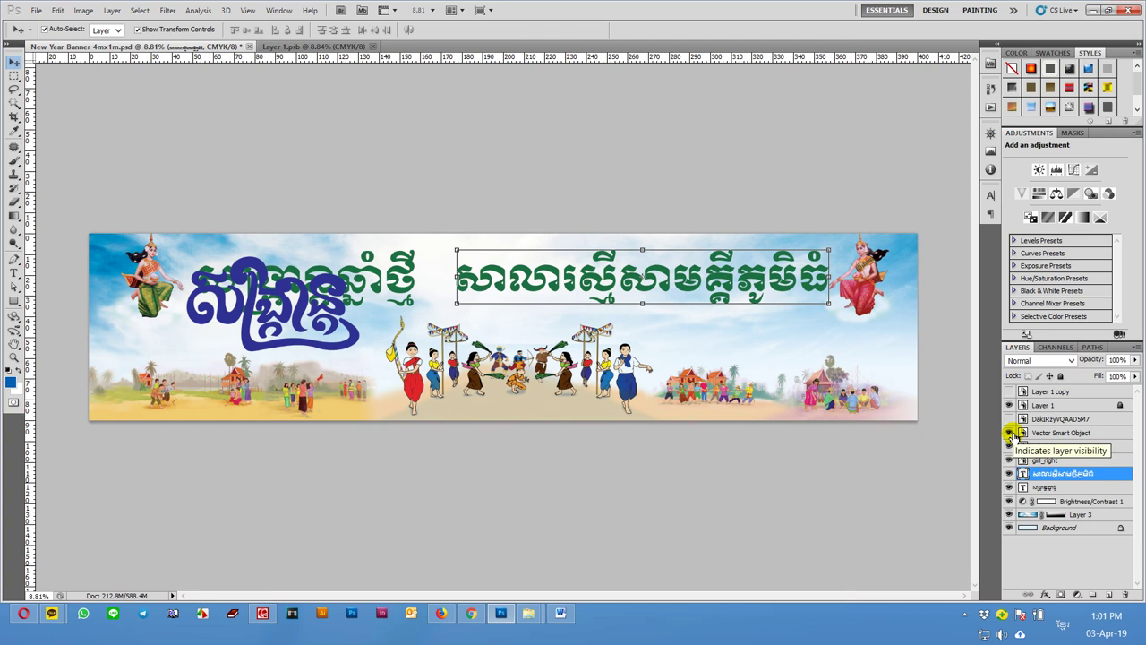
pyautogui.click(1010, 433)
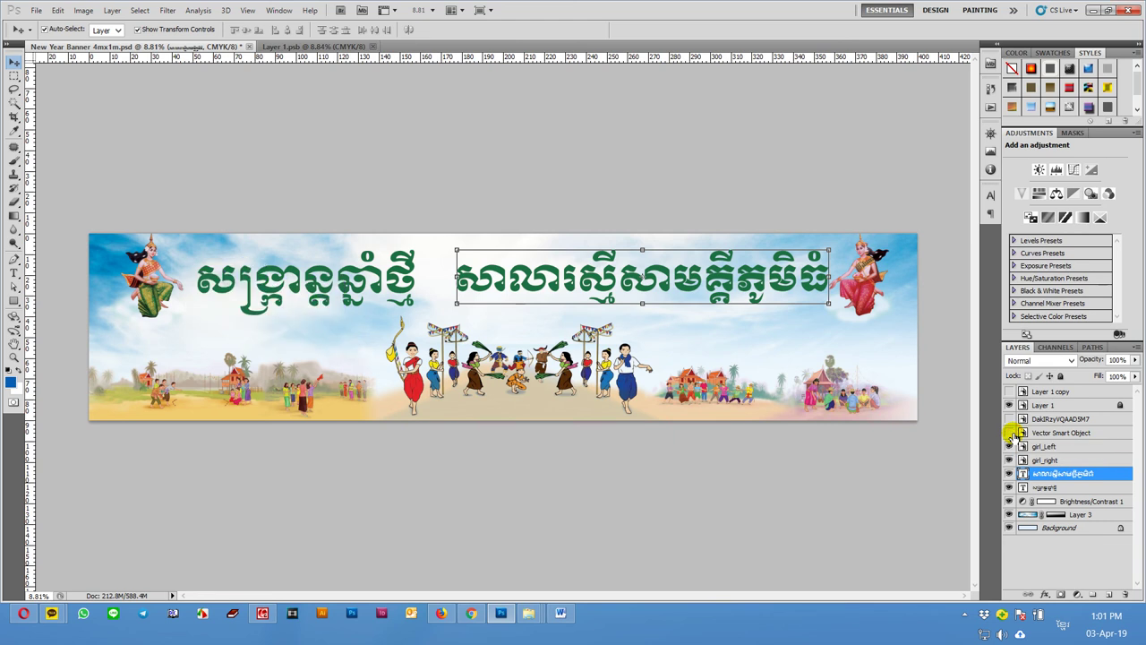
pyautogui.moveTo(787, 290); pyautogui.dragTo(773, 290)
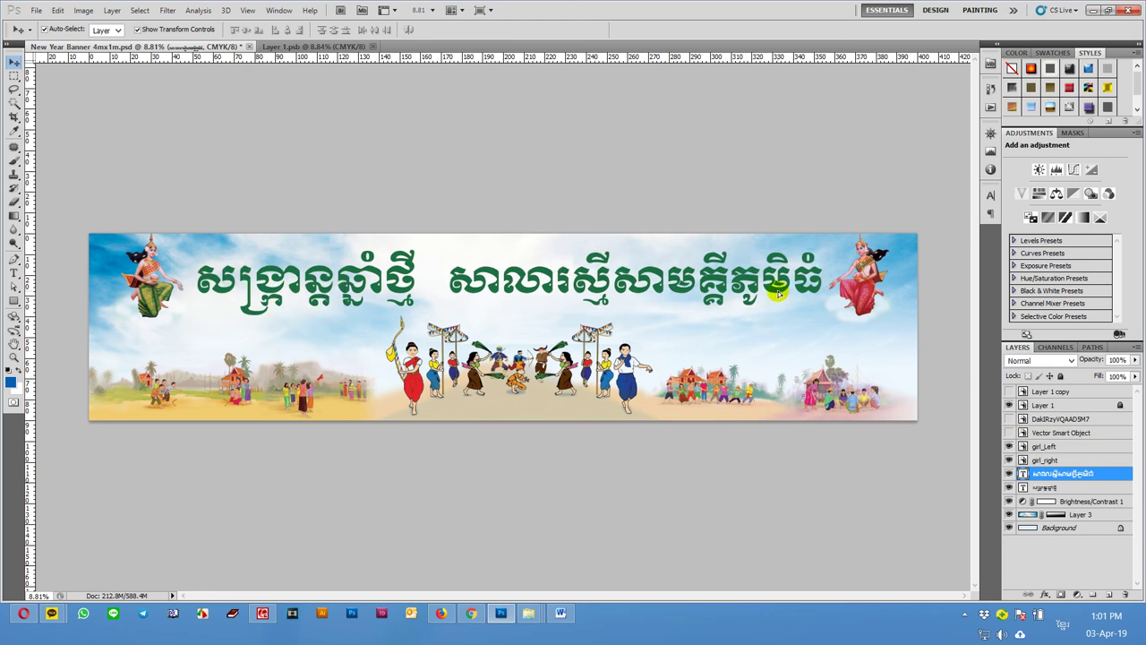
# Try different Khmer fonts on the left green title word and commit the change
pyautogui.scroll(2, 305, 303)
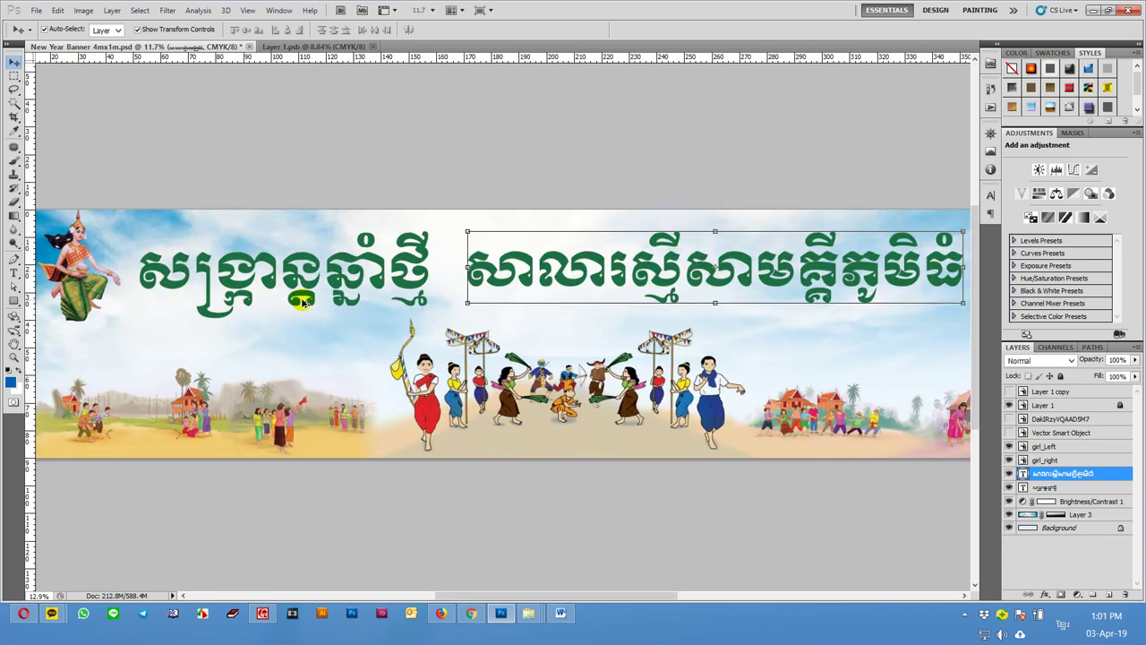
pyautogui.click(296, 273)
pyautogui.press('t')
pyautogui.hotkey('ctrl', 'a')
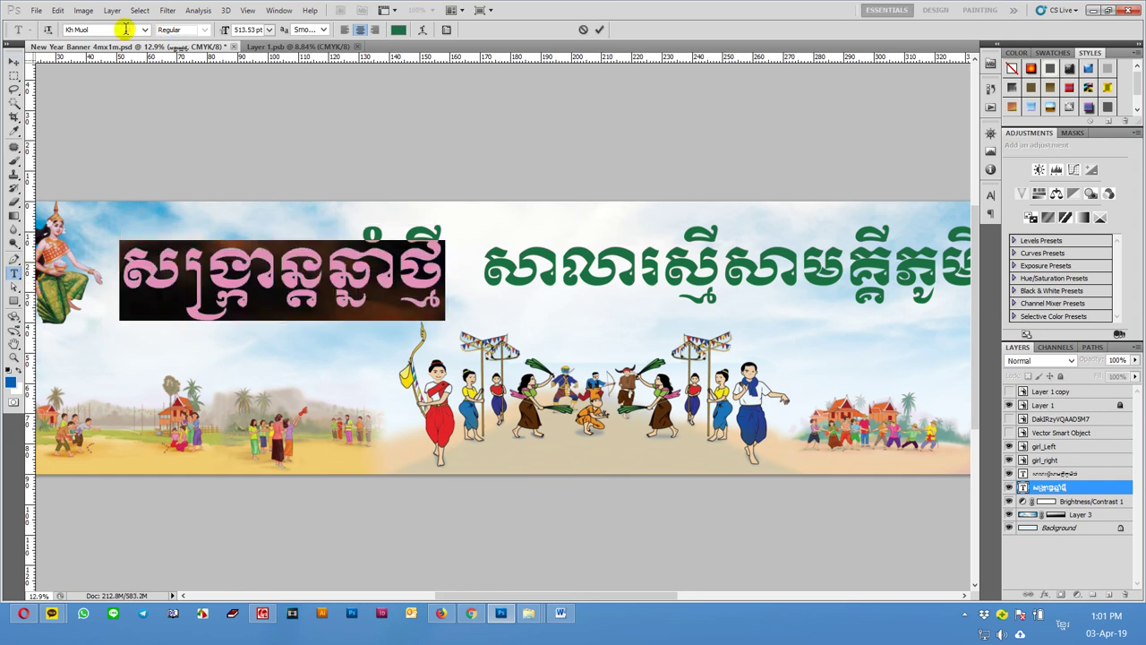
pyautogui.press('Up')
pyautogui.press('Up')
pyautogui.press('Up')
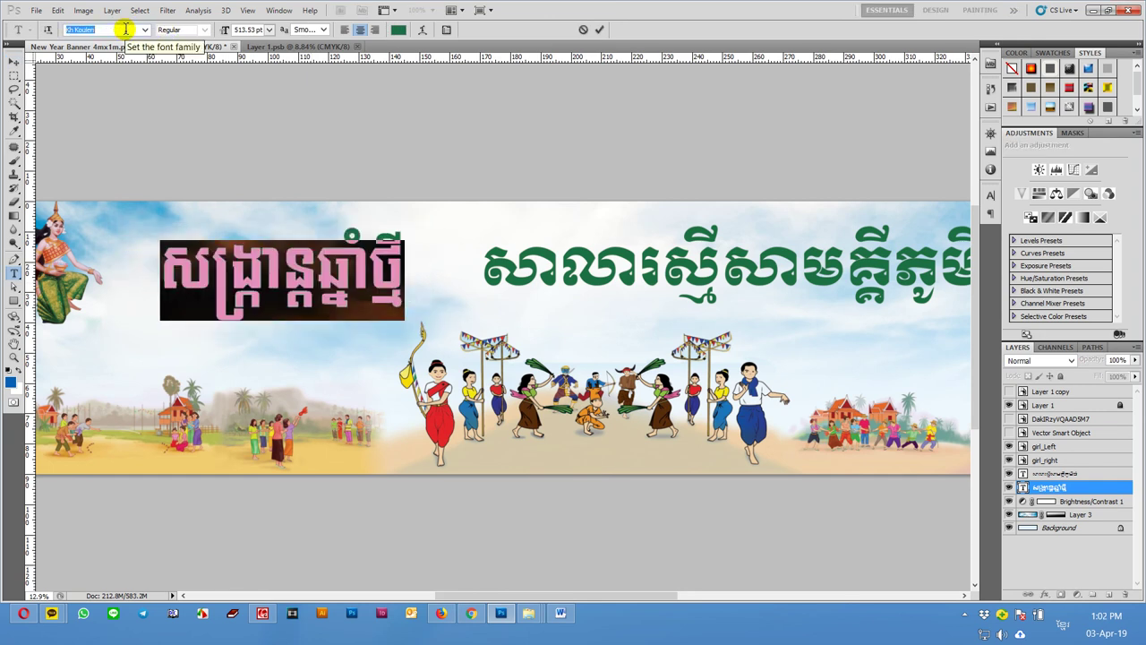
pyautogui.press('Up')
pyautogui.press('Up')
pyautogui.press('Up')
pyautogui.press('Up')
pyautogui.press('Up')
pyautogui.press('Up')
pyautogui.press('Up')
pyautogui.press('Up')
pyautogui.press('Up')
pyautogui.press('Up')
pyautogui.press('Up')
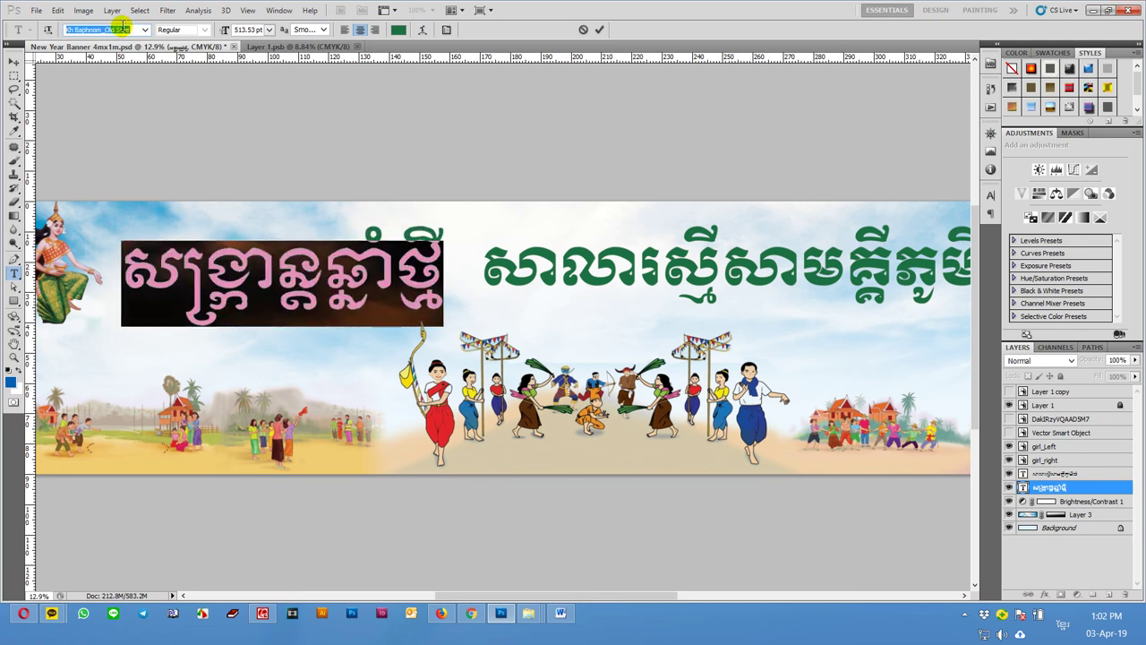
pyautogui.press('Return')
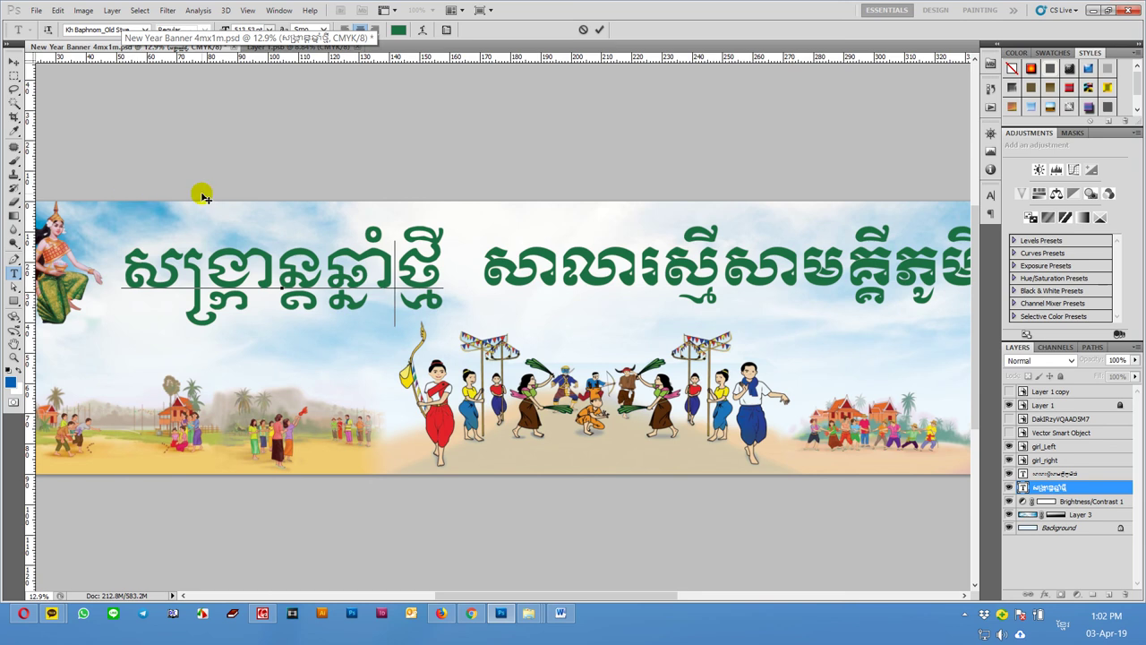
pyautogui.hotkey('ctrl', 'a')
pyautogui.click(13, 61)
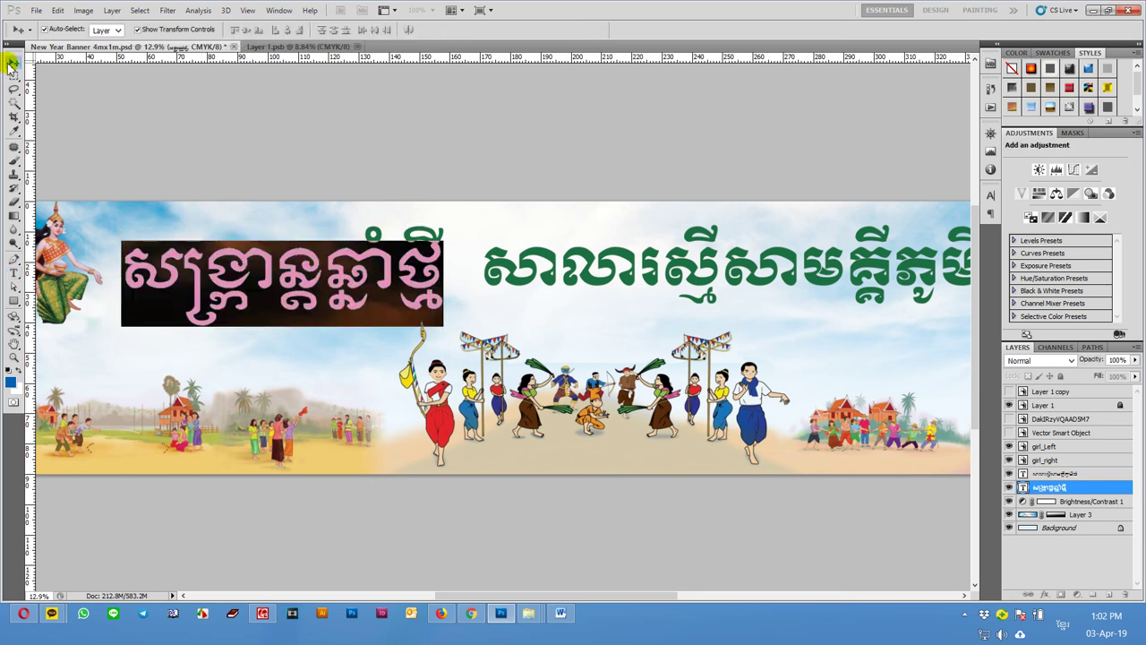
# Hide the left green title word and show the blue Songkran logo in its place
pyautogui.click(1010, 487)
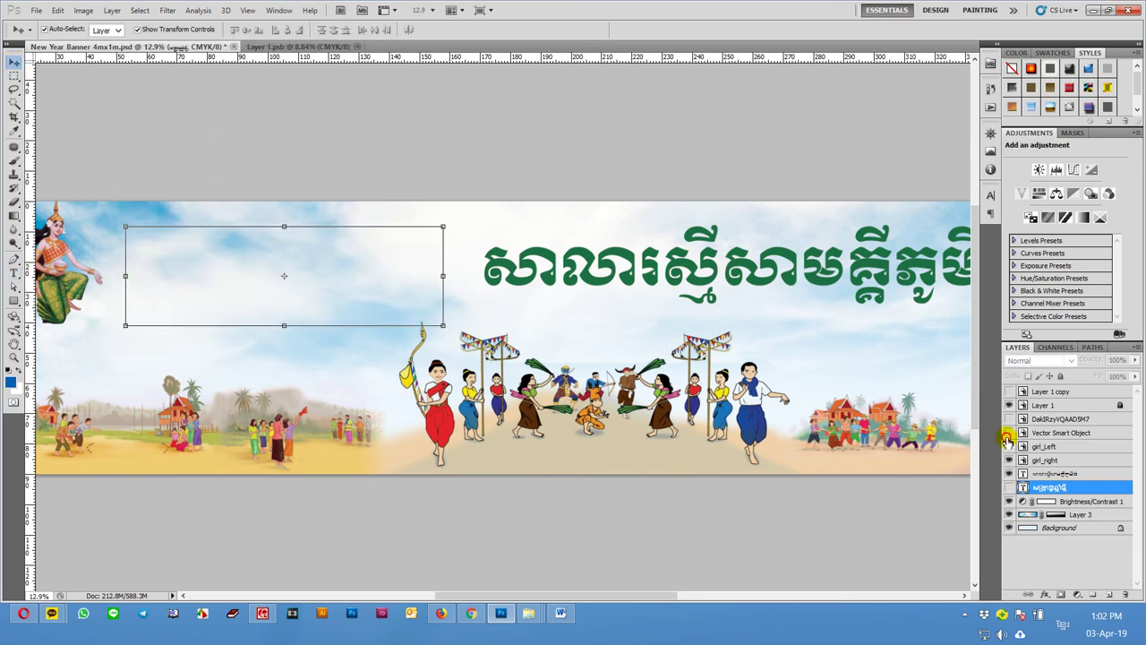
pyautogui.click(1008, 434)
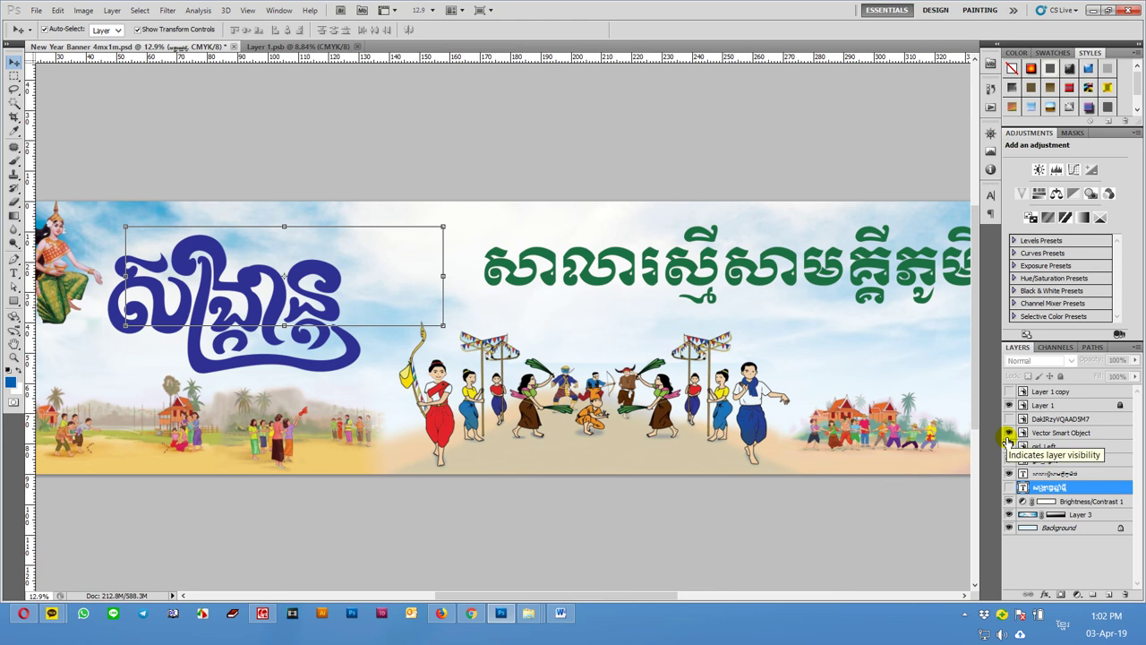
pyautogui.scroll(-4, 452, 398)
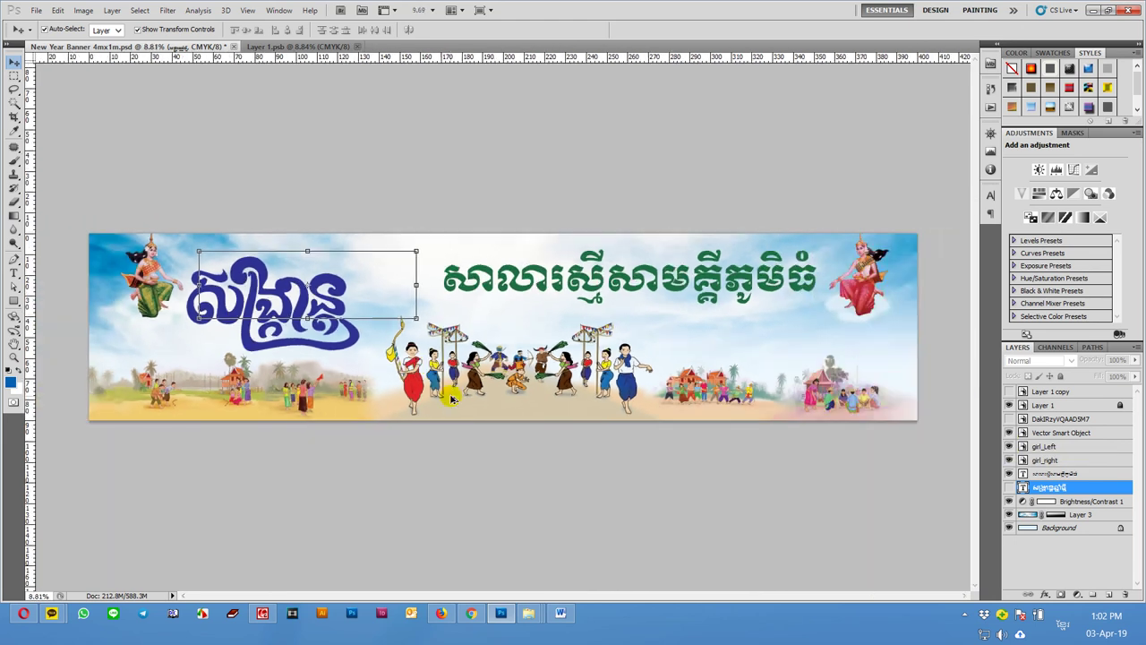
pyautogui.scroll(2, 394, 394)
pyautogui.scroll(2, 394, 394)
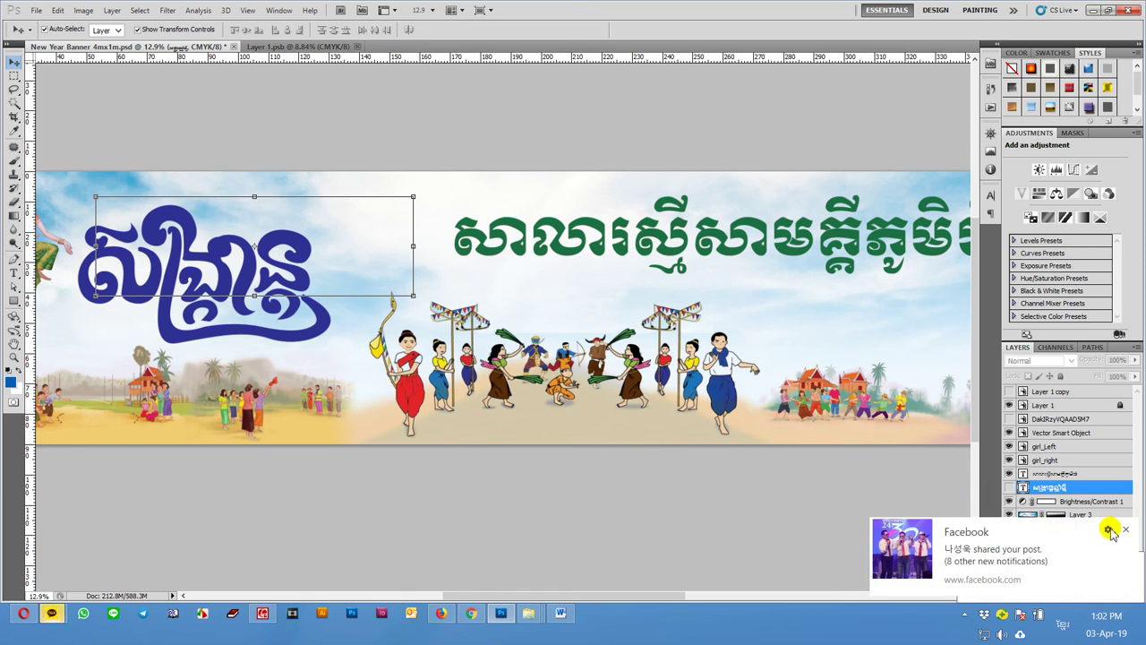
pyautogui.scroll(-2, 703, 448)
pyautogui.click(712, 480)
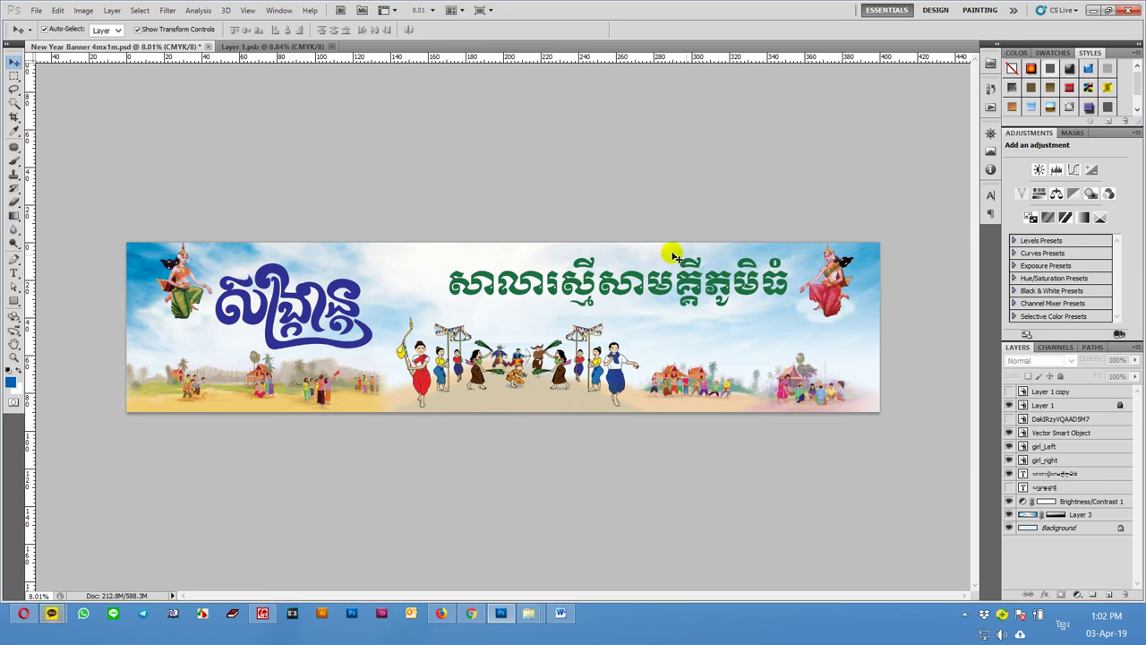
# Delete the DakIRzy reference image layer and briefly preview the alternate village layer
pyautogui.click(1010, 418)
pyautogui.click(1064, 418)
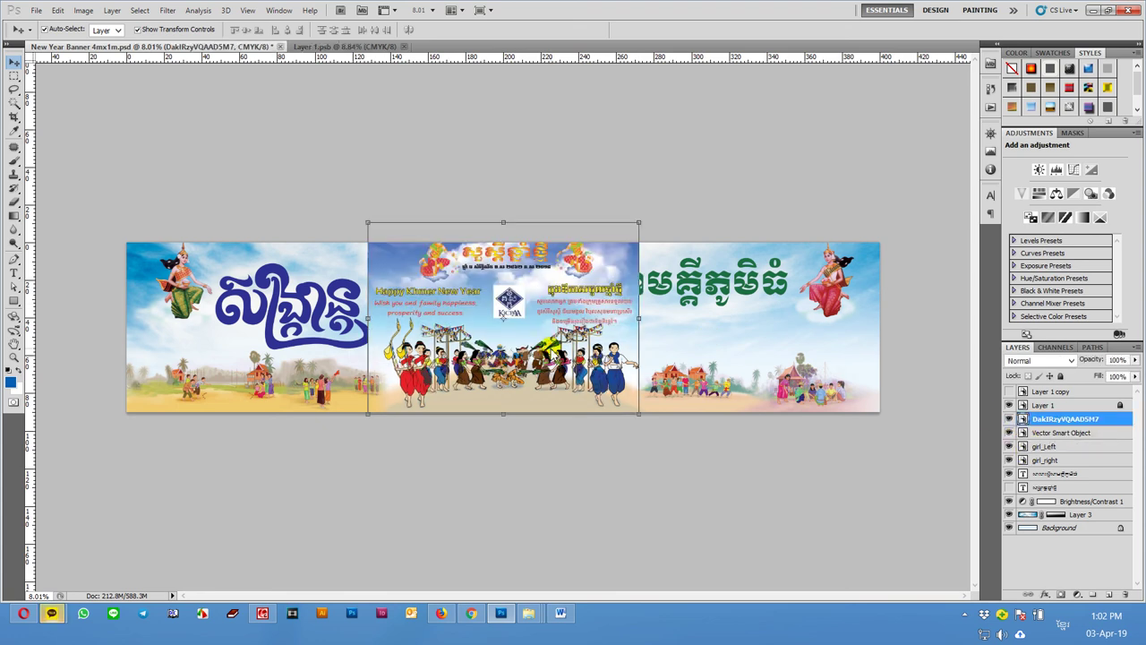
pyautogui.press('Delete')
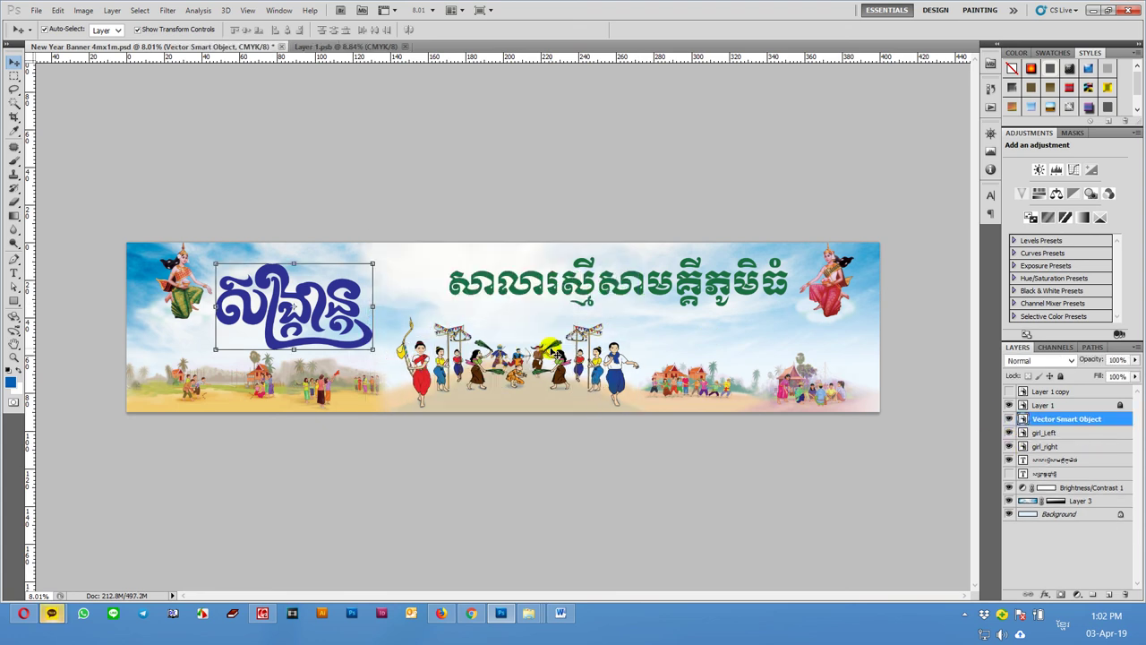
pyautogui.click(1009, 395)
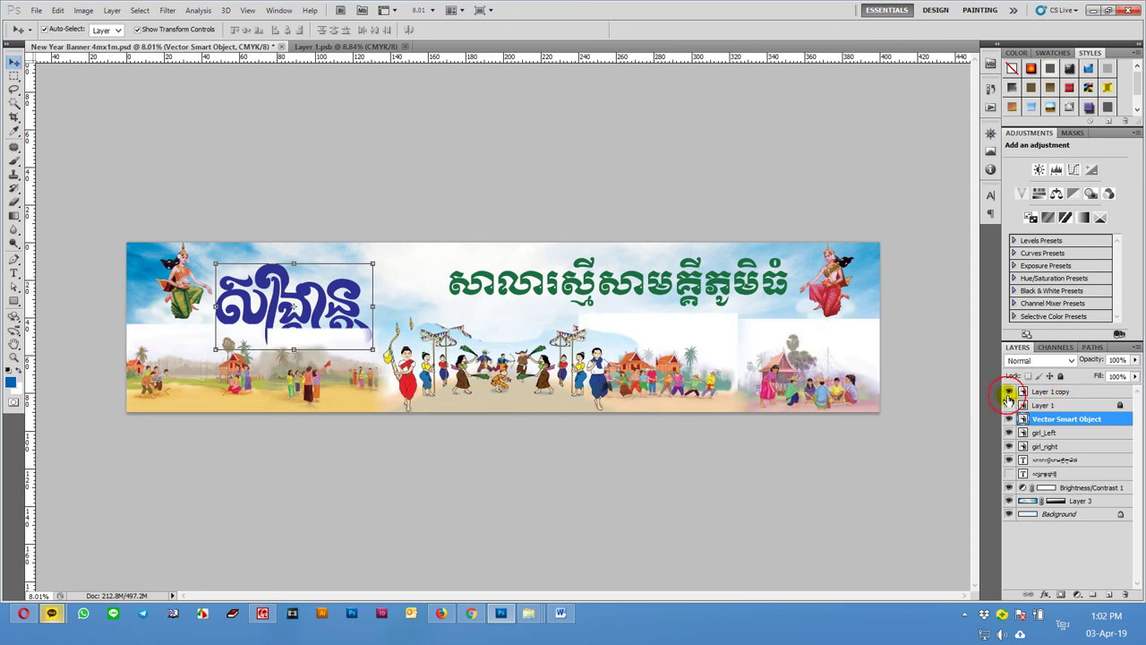
pyautogui.click(1009, 392)
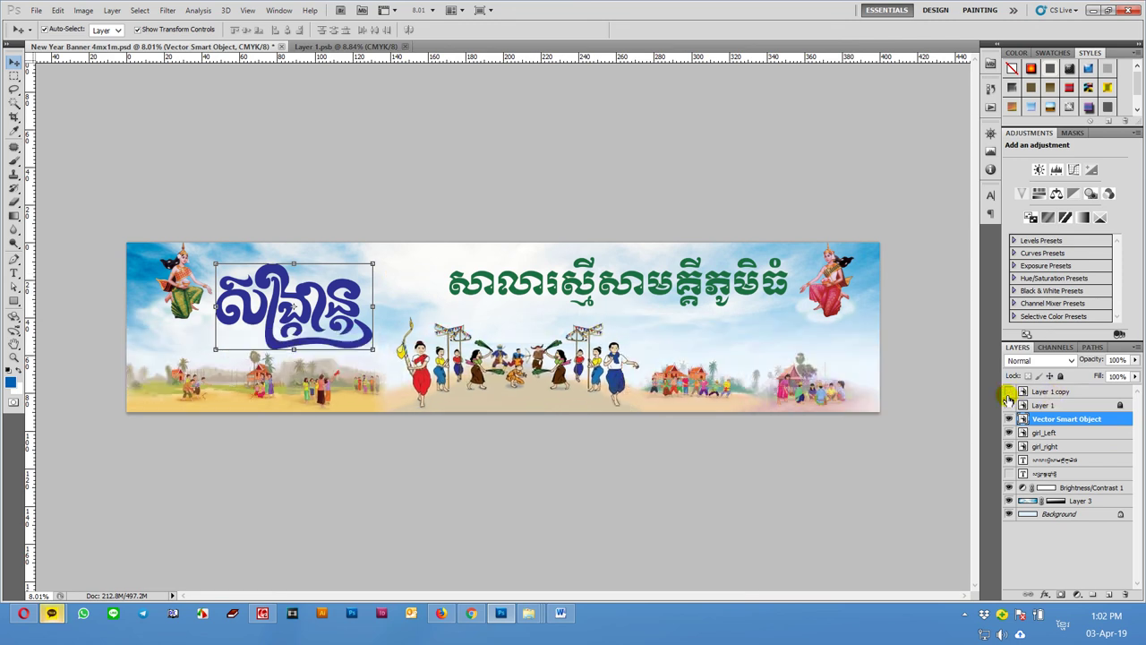
# Move the green headline left and down, and the blue logo slightly right and up
pyautogui.click(462, 295)
pyautogui.moveTo(625, 291); pyautogui.dragTo(598, 308)
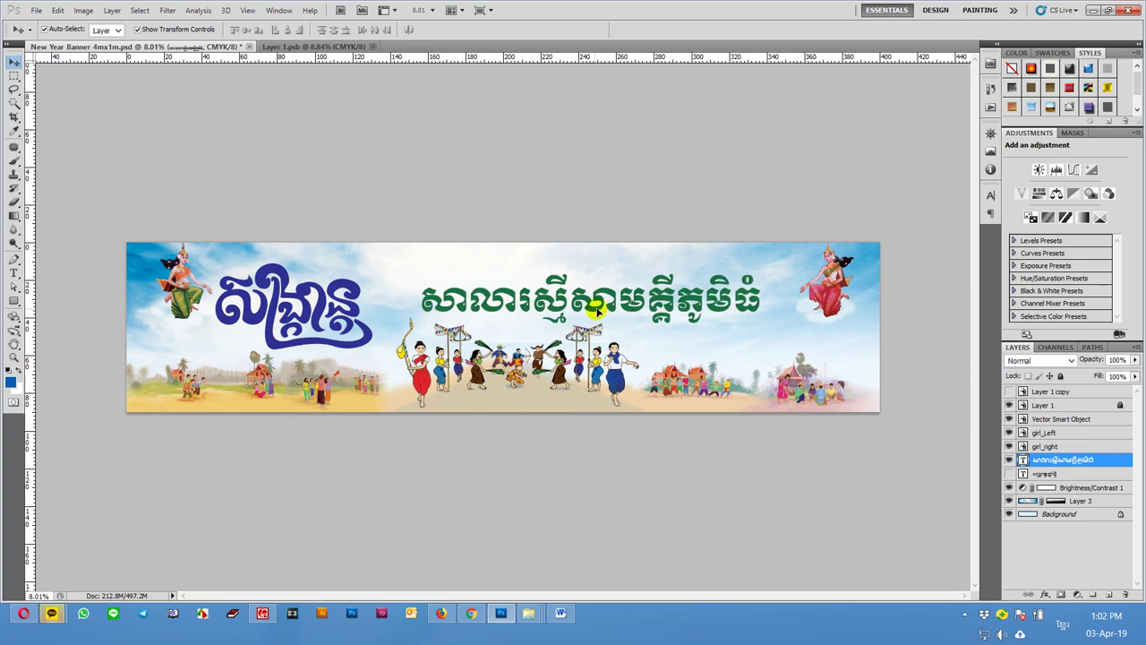
pyautogui.click(325, 320)
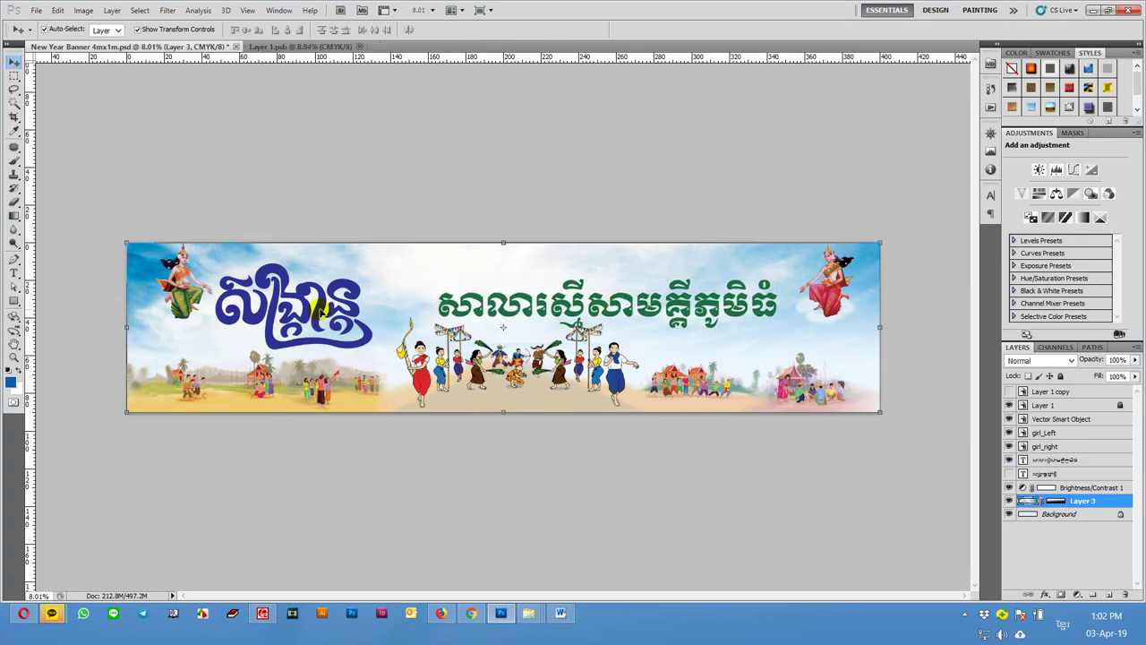
pyautogui.moveTo(326, 309)
pyautogui.mouseDown()
pyautogui.moveTo(358, 305)
pyautogui.moveTo(339, 307)
pyautogui.mouseUp()
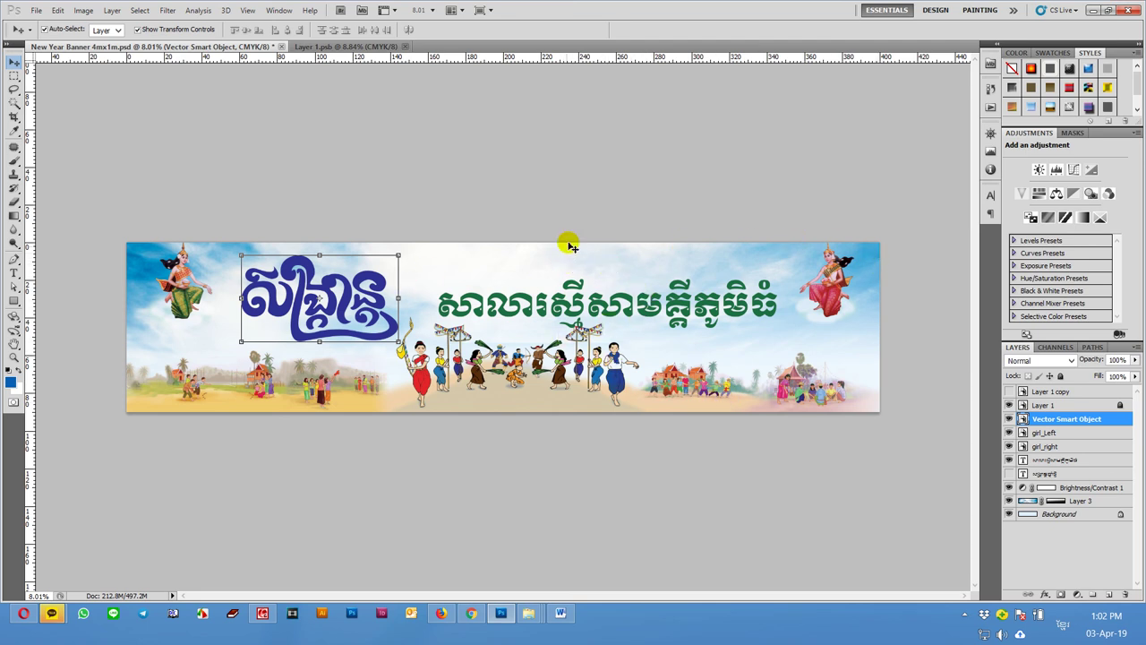
# Lower both apsara dancers about 15 px and align their top edges
pyautogui.click(816, 305)
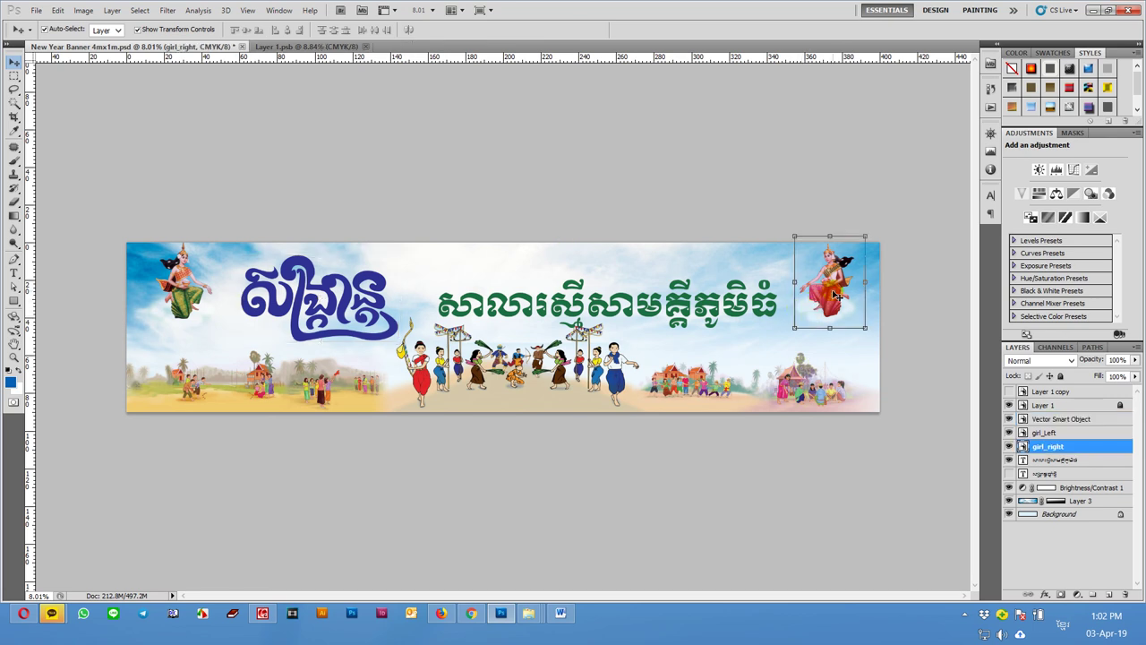
pyautogui.moveTo(837, 275); pyautogui.dragTo(838, 288)
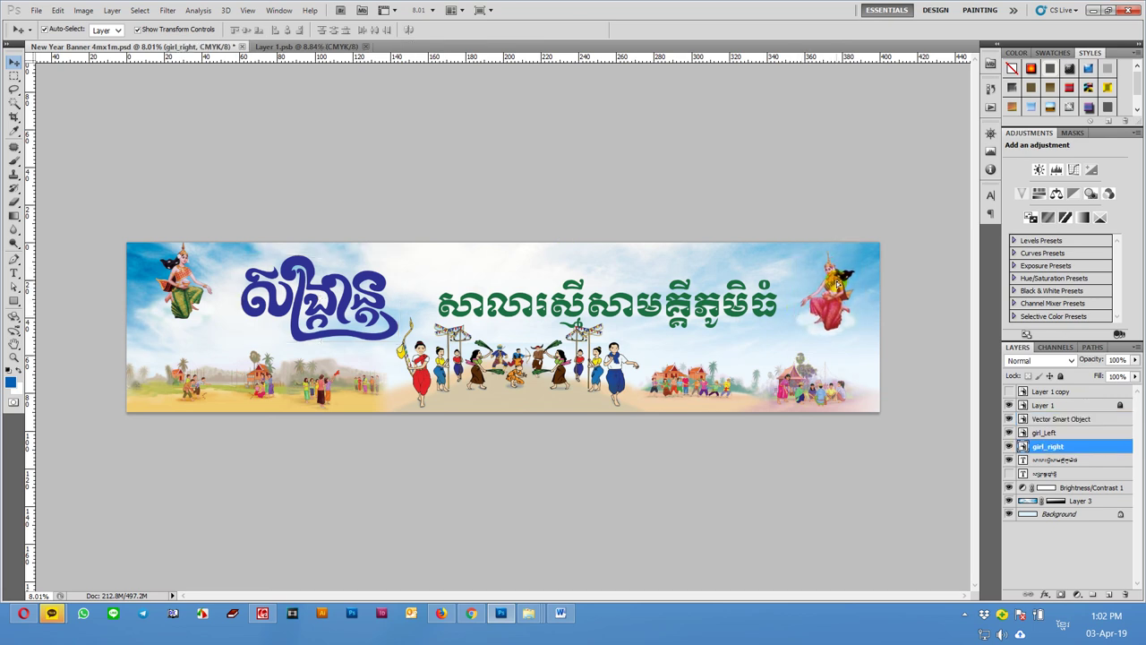
pyautogui.moveTo(183, 281); pyautogui.dragTo(182, 294)
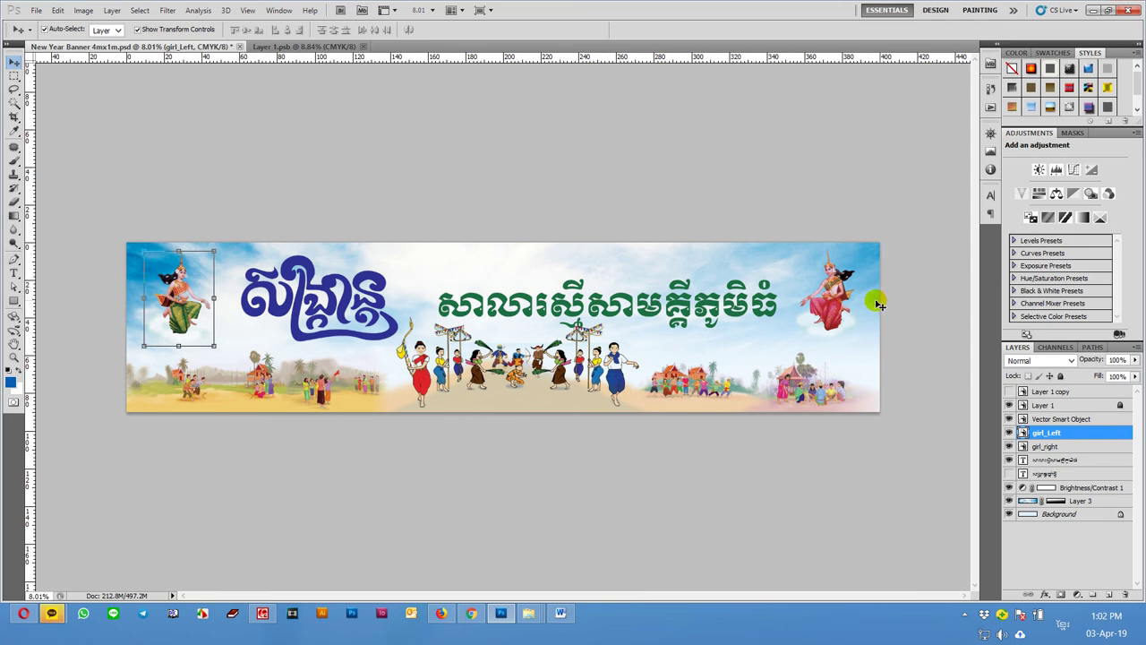
pyautogui.keyDown('shift'); pyautogui.click(835, 300); pyautogui.keyUp('shift')
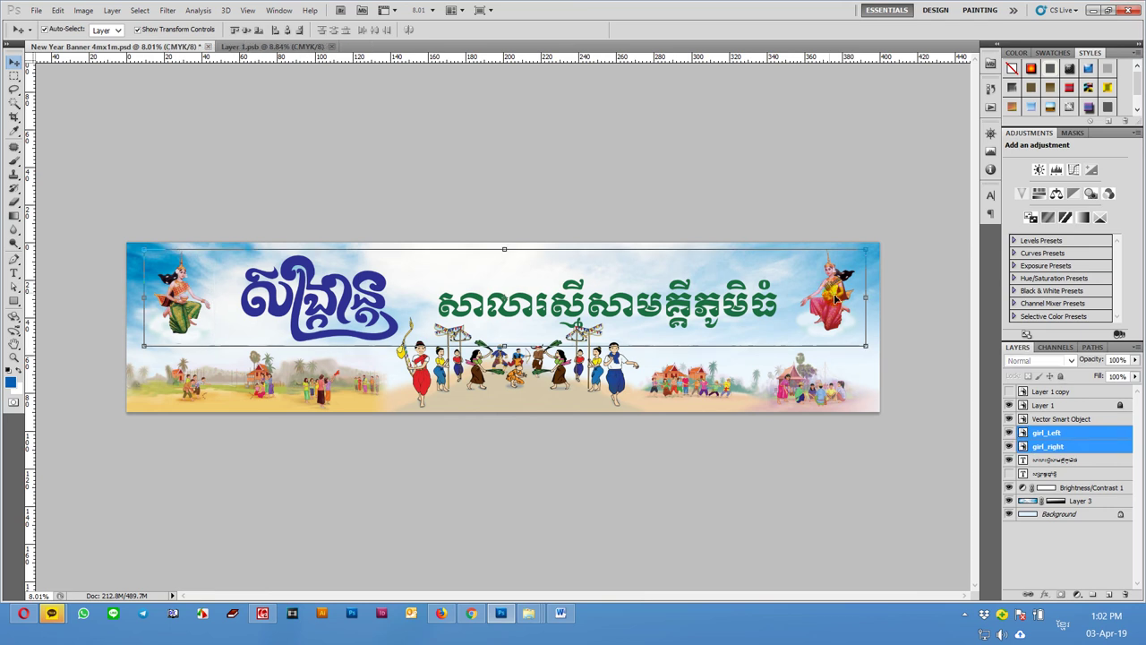
pyautogui.click(260, 30)
pyautogui.click(262, 612)
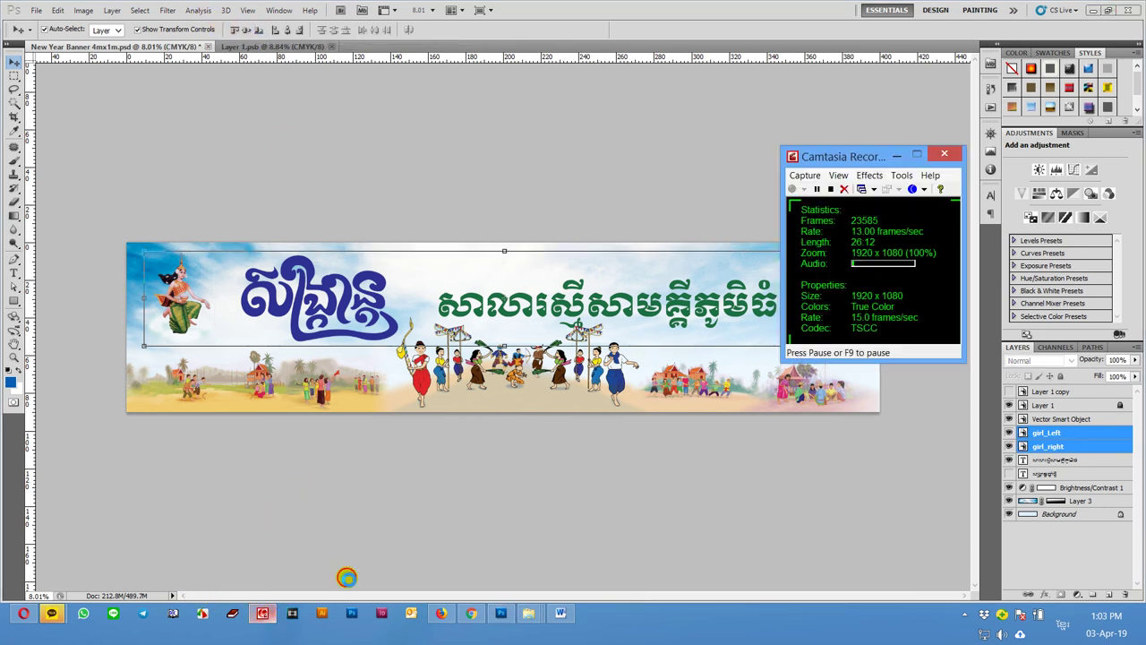